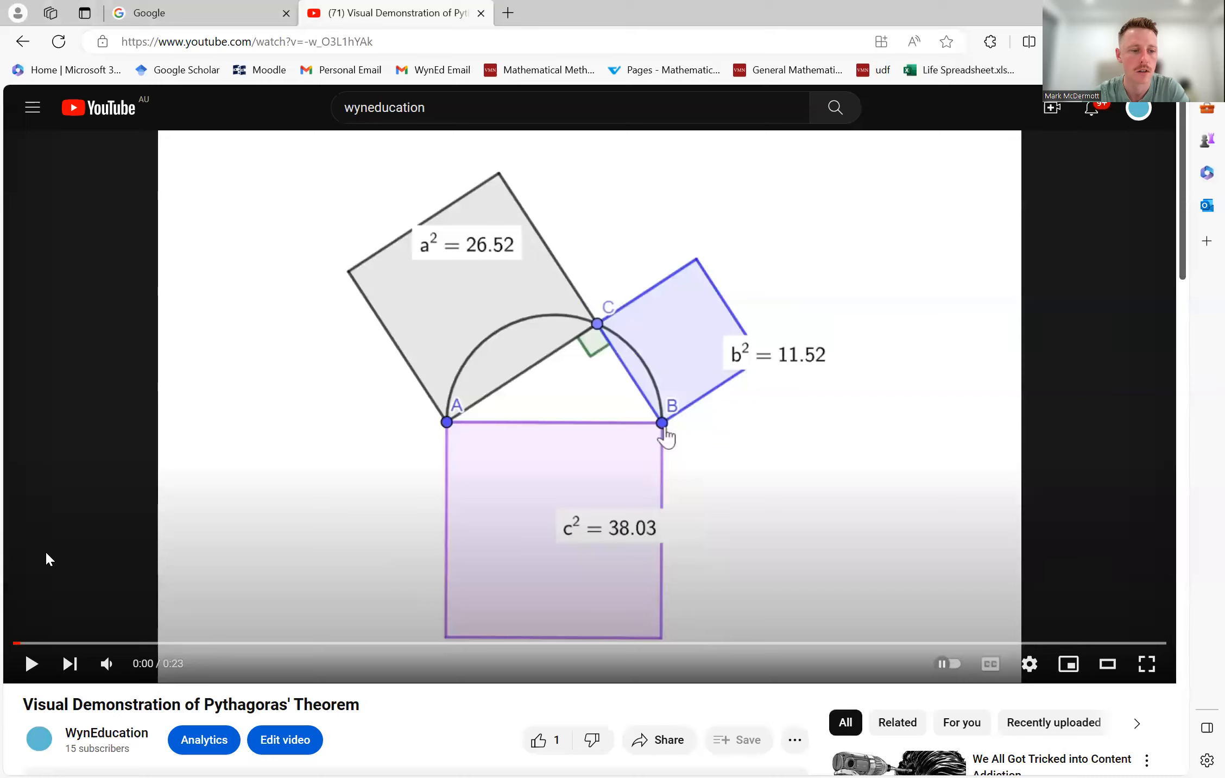
# - Watch the start of the Pythagoras' Theorem demonstration video and pause it
pyautogui.click(31, 663)
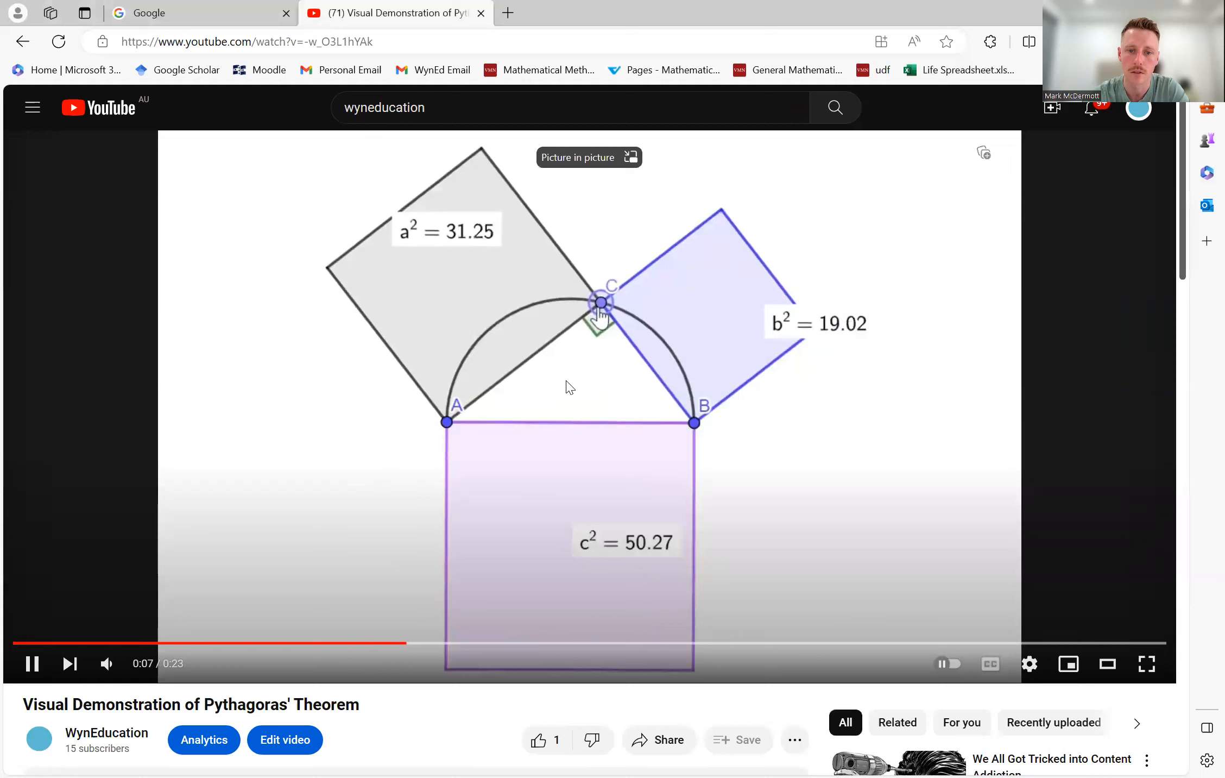
pyautogui.click(679, 294)
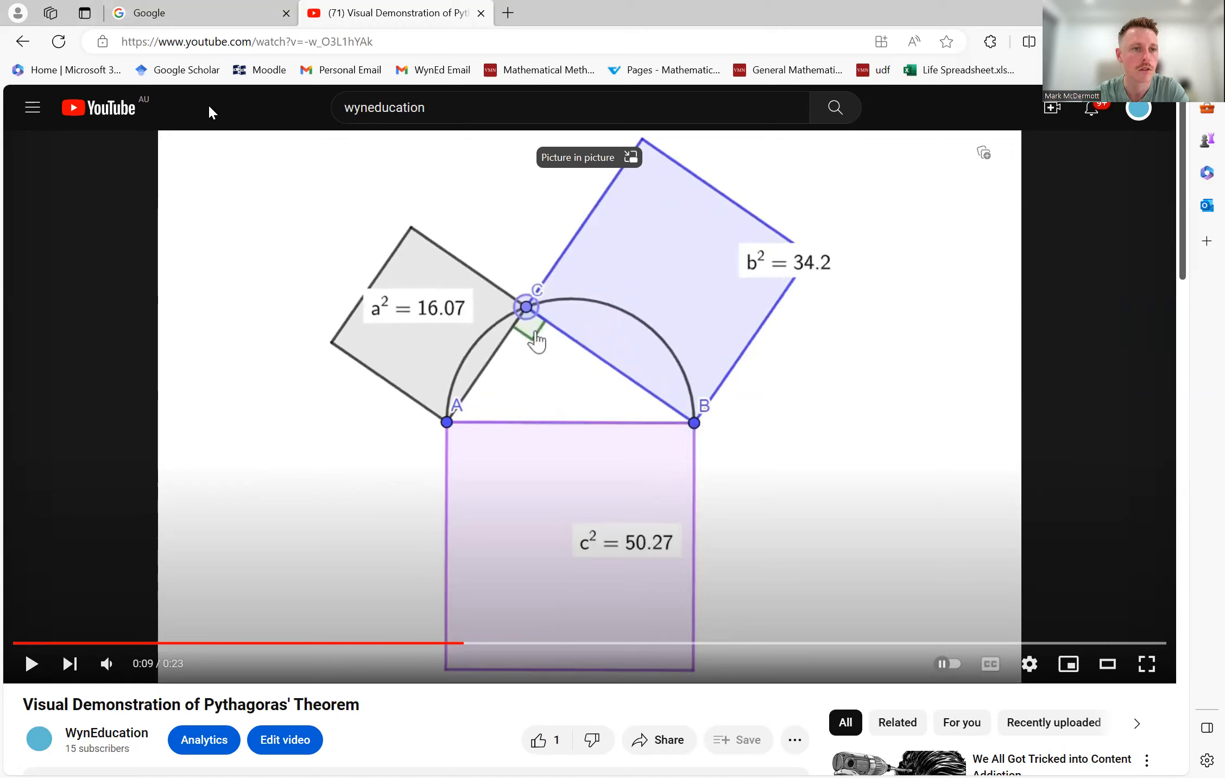
# - Switch to the Google page, search for "geogebra classic", and open GeoGebra Classic with its app list dismissed
pyautogui.click(163, 13)
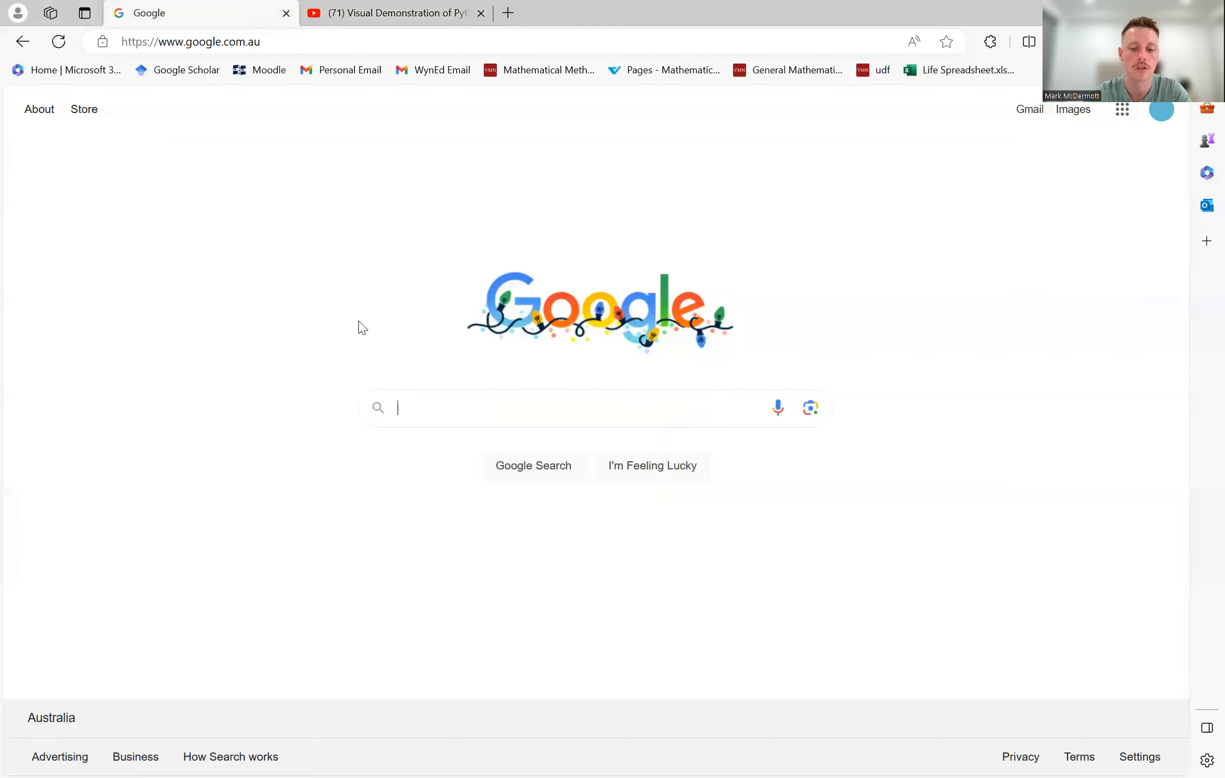
pyautogui.write('geog')
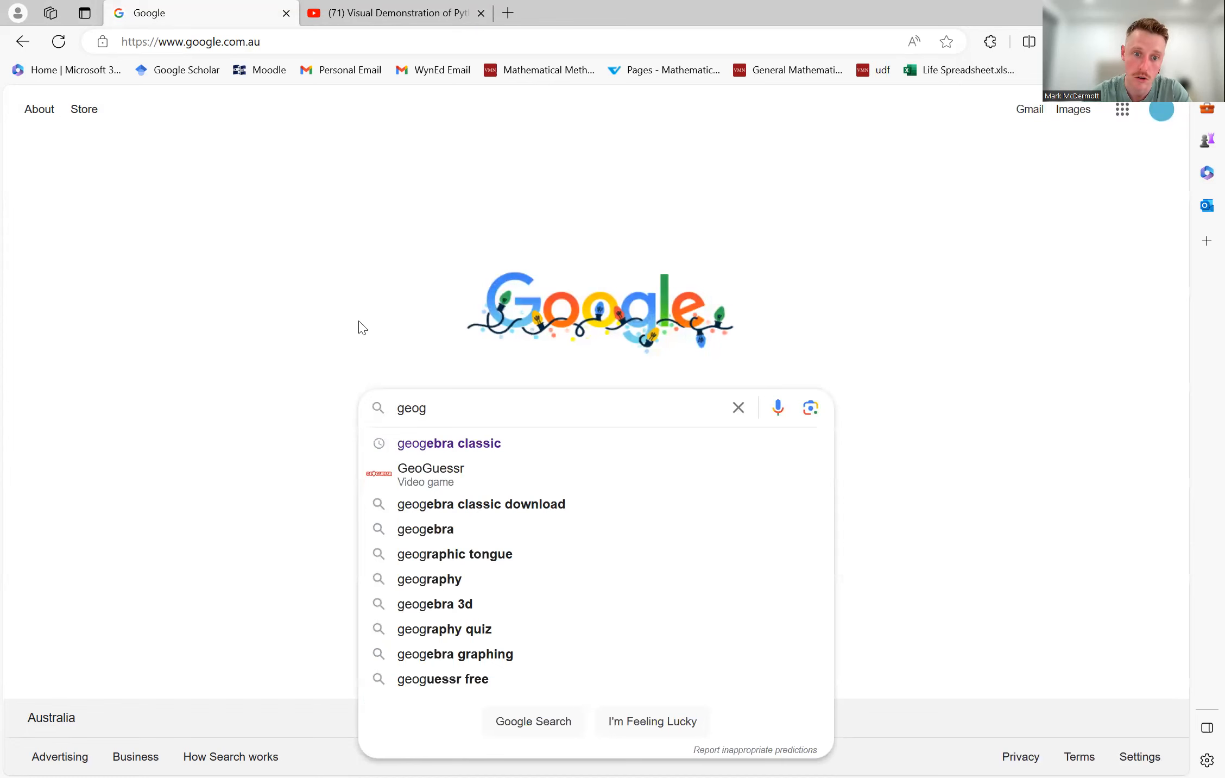
pyautogui.press('Down')
pyautogui.press('Return')
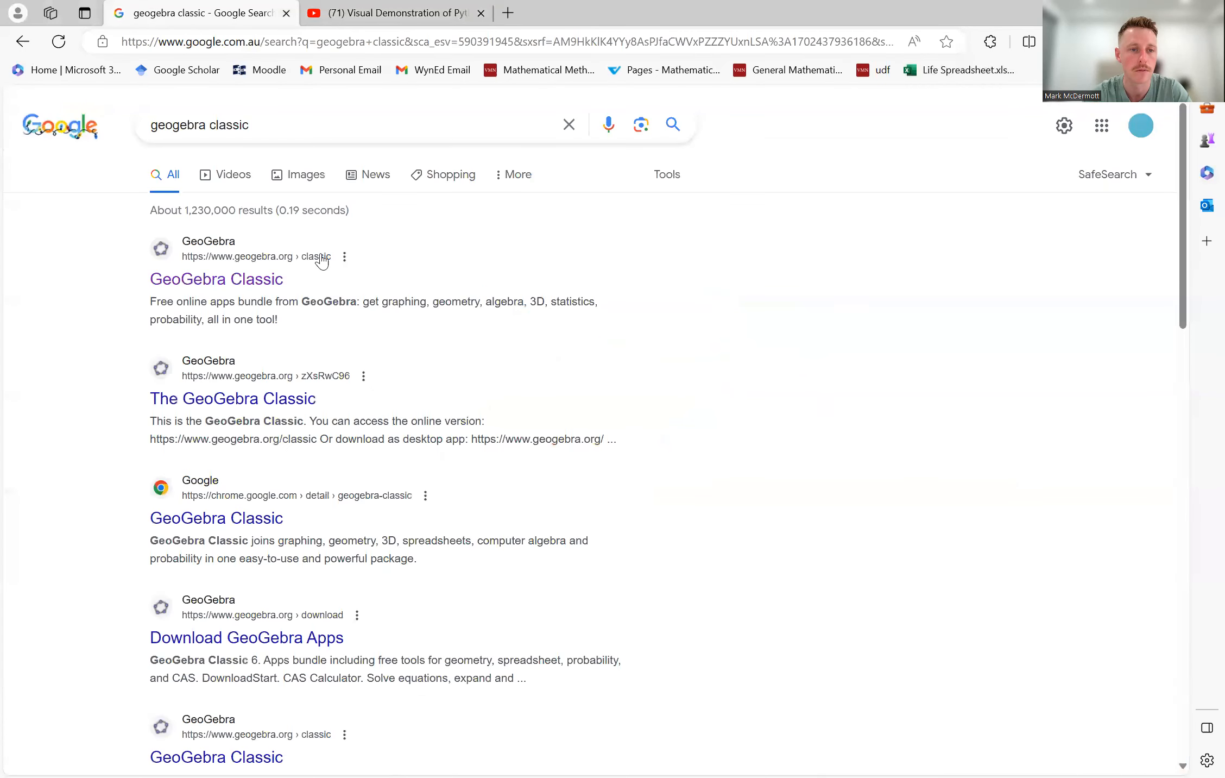
pyautogui.click(234, 282)
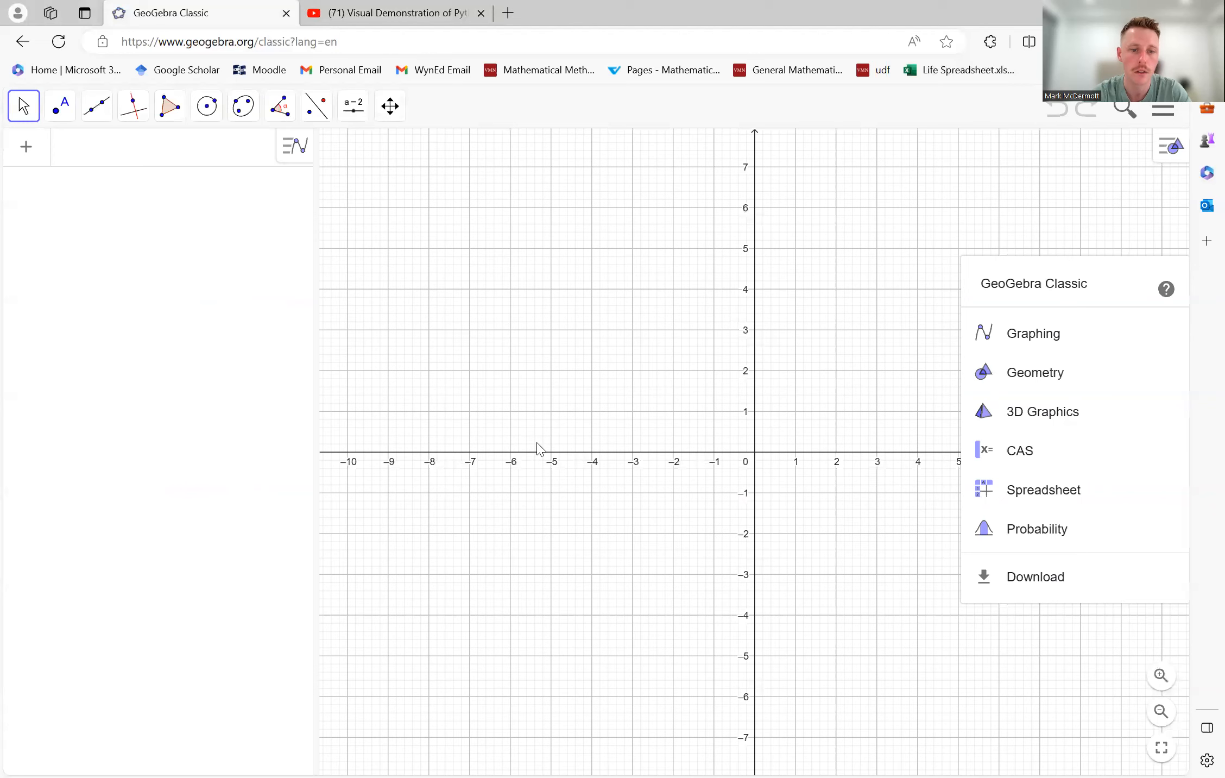
pyautogui.click(1054, 219)
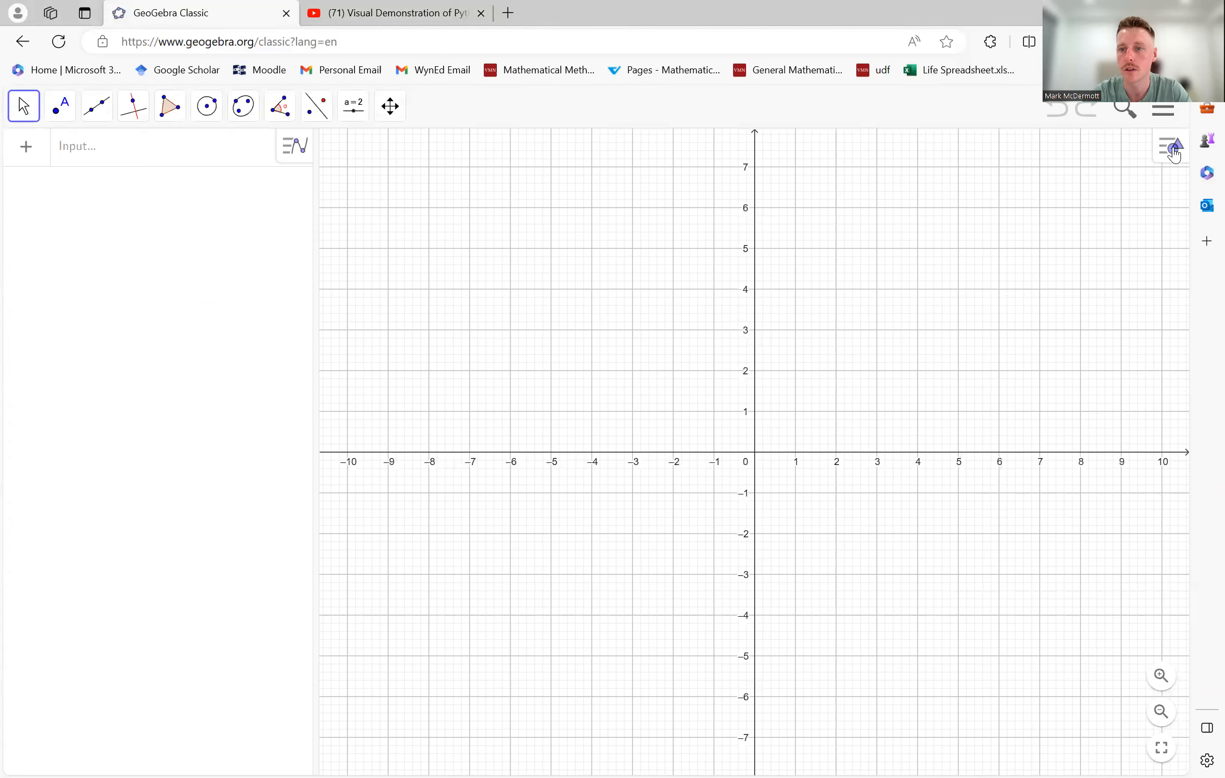
# - Hide the grid and the axes in the graphics view
pyautogui.click(1170, 147)
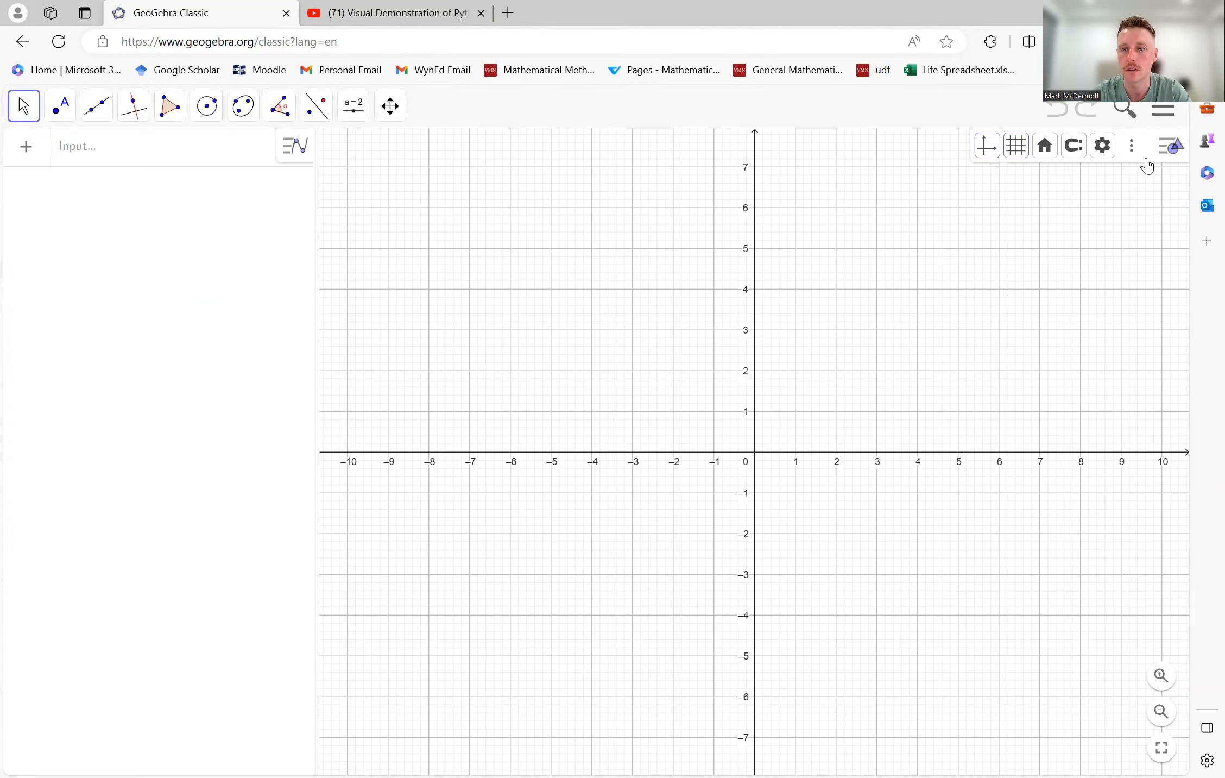
pyautogui.click(1019, 153)
pyautogui.click(1021, 177)
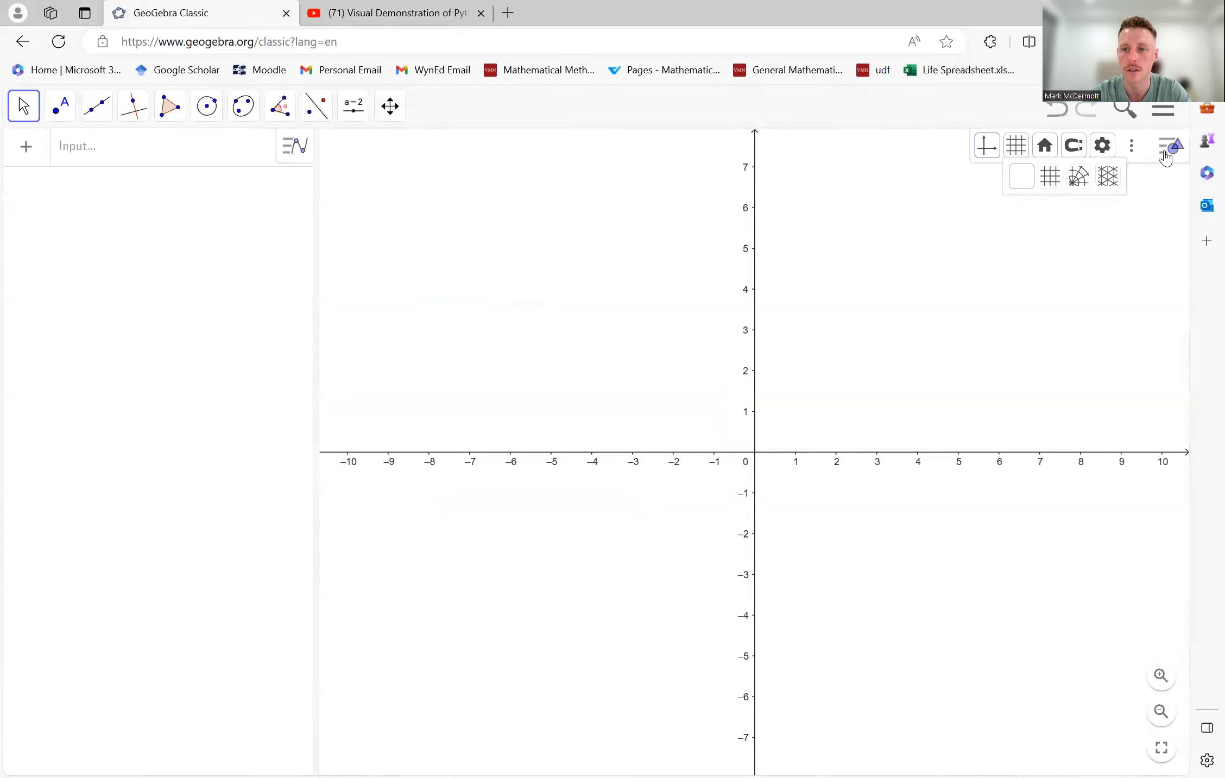
pyautogui.click(989, 147)
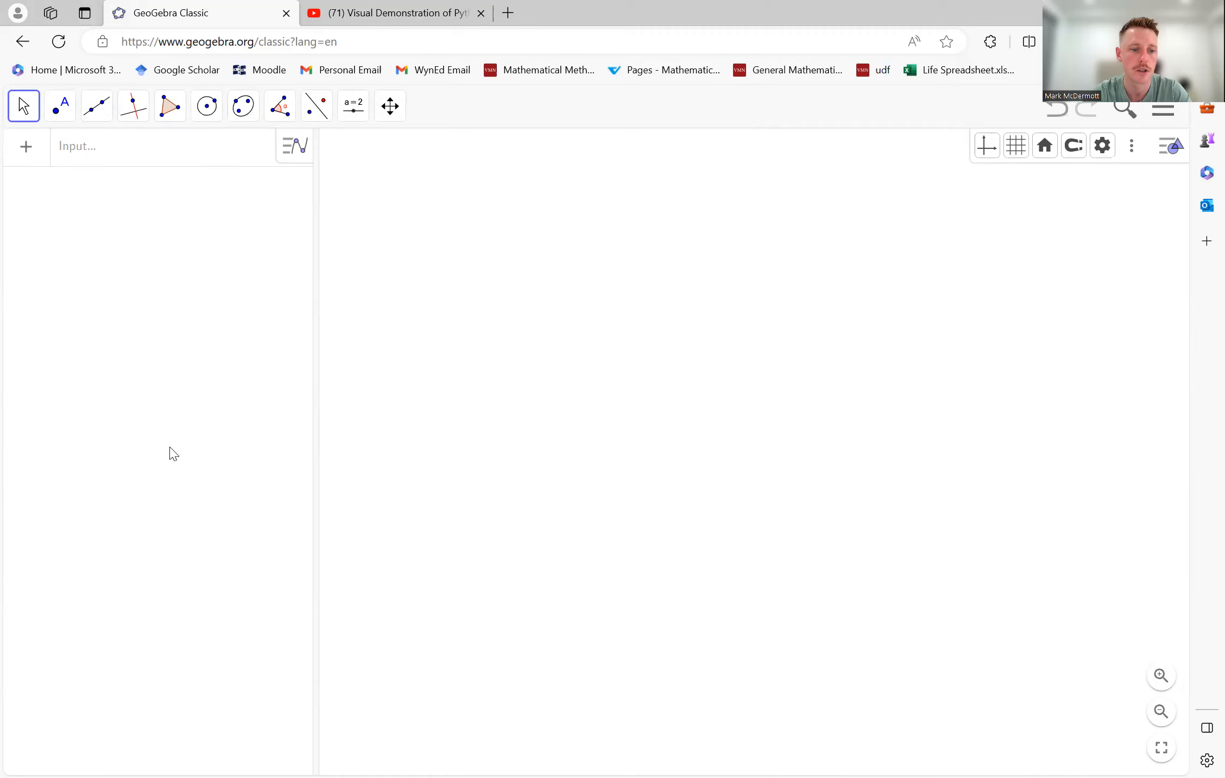
# - Draw a semicircle with the Semicircle tool from about (-5.44, 0.6) to about (0.5, 0.54)
pyautogui.click(207, 107)
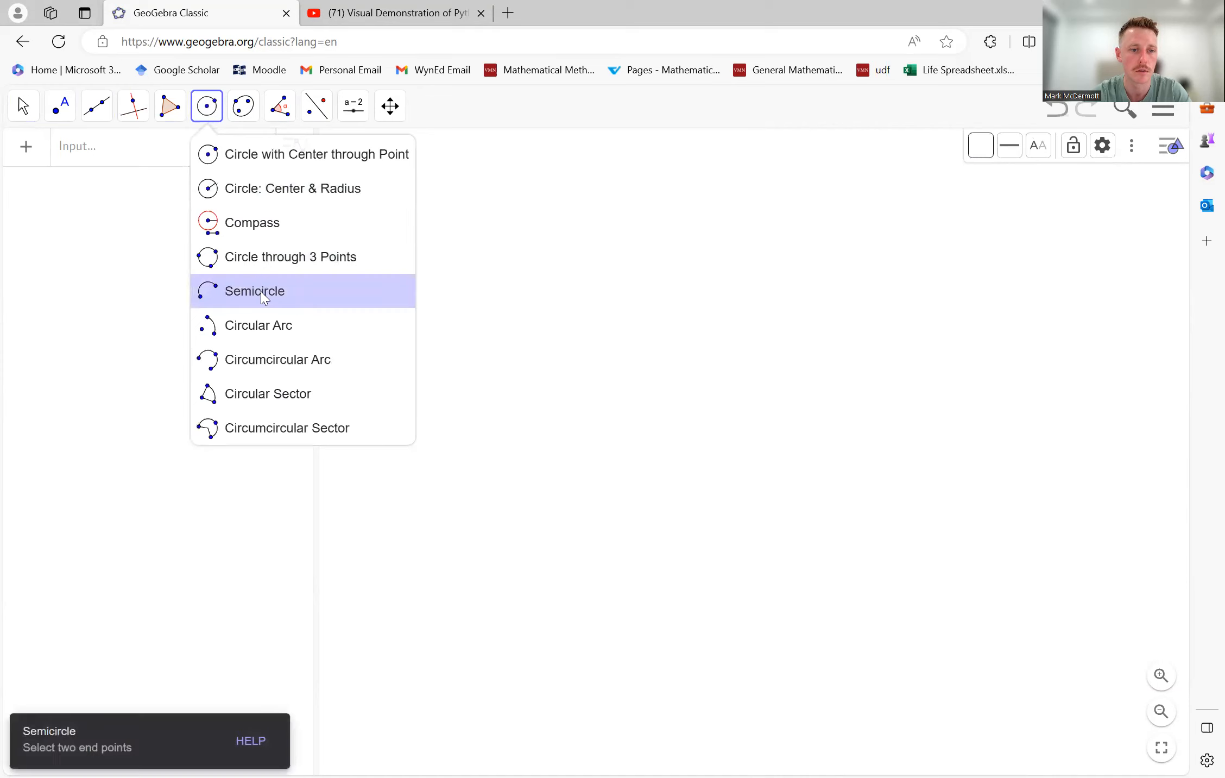
pyautogui.click(264, 297)
pyautogui.click(533, 428)
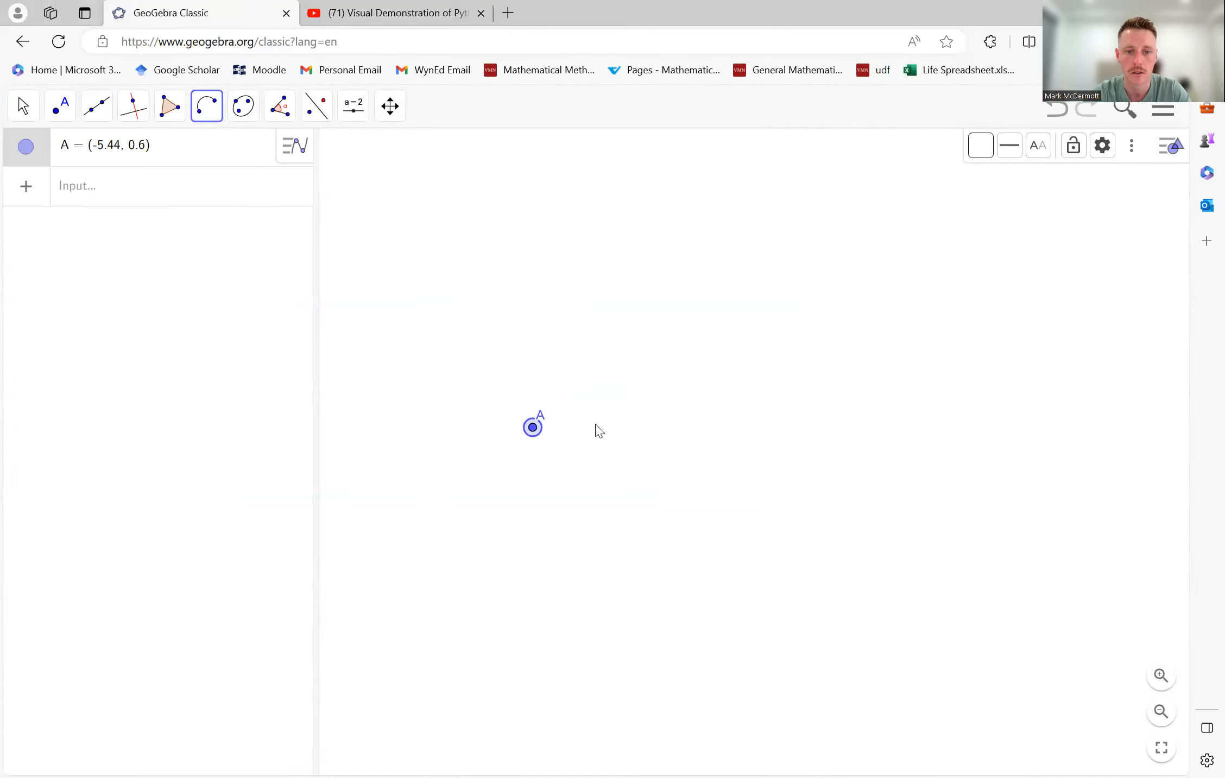
pyautogui.click(775, 430)
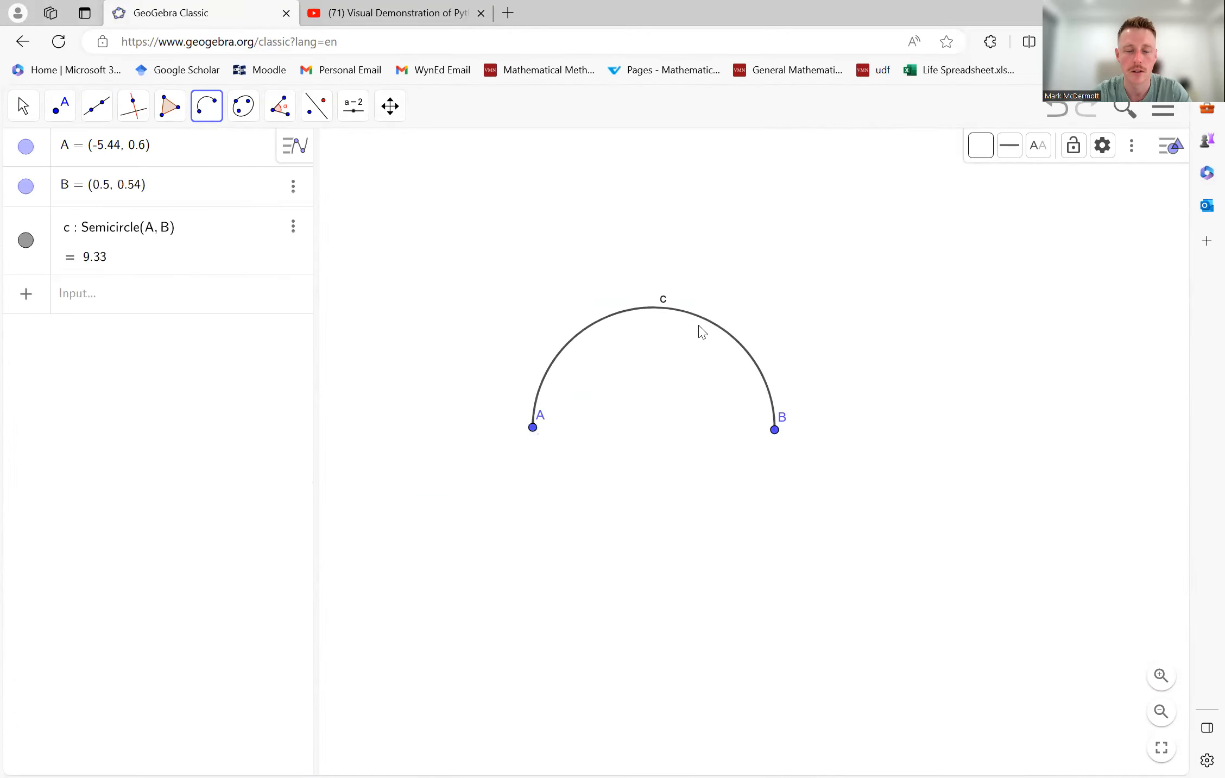
# - Hide the label of the semicircle
pyautogui.click(646, 309)
pyautogui.hotkey('ctrl', 'z')
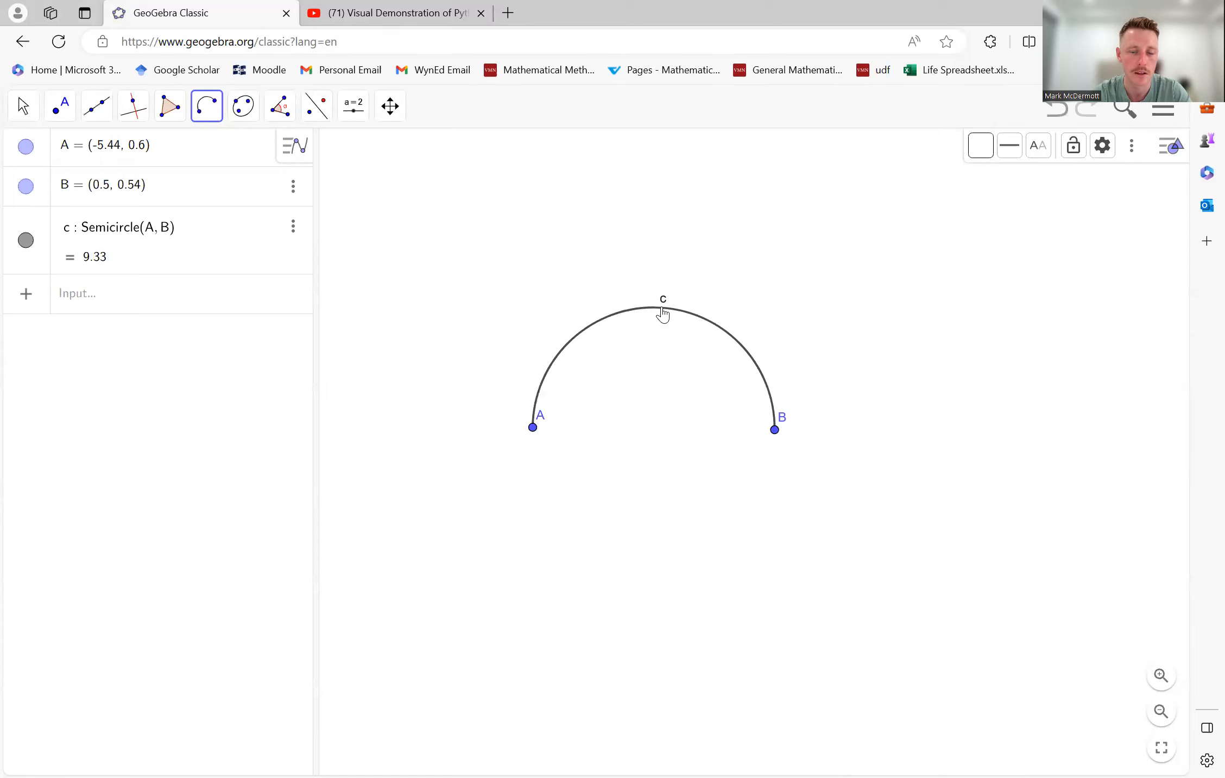
pyautogui.rightClick(663, 314)
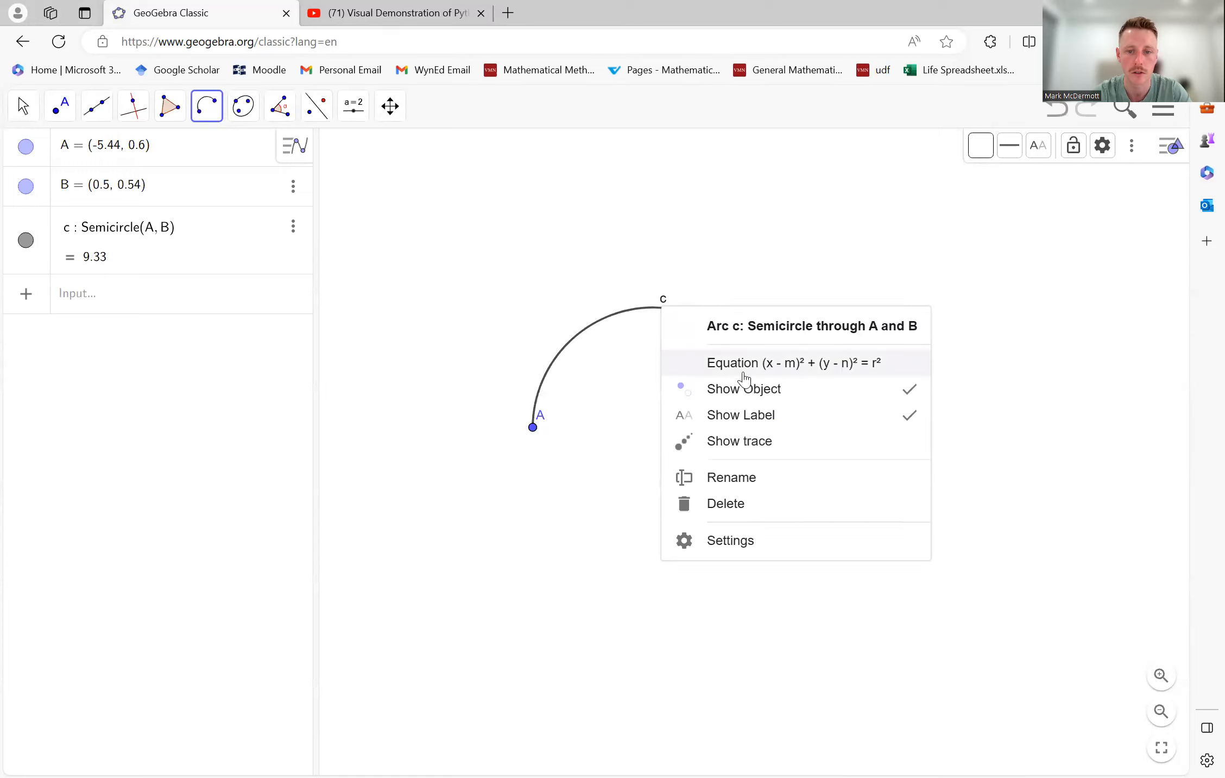
pyautogui.click(758, 415)
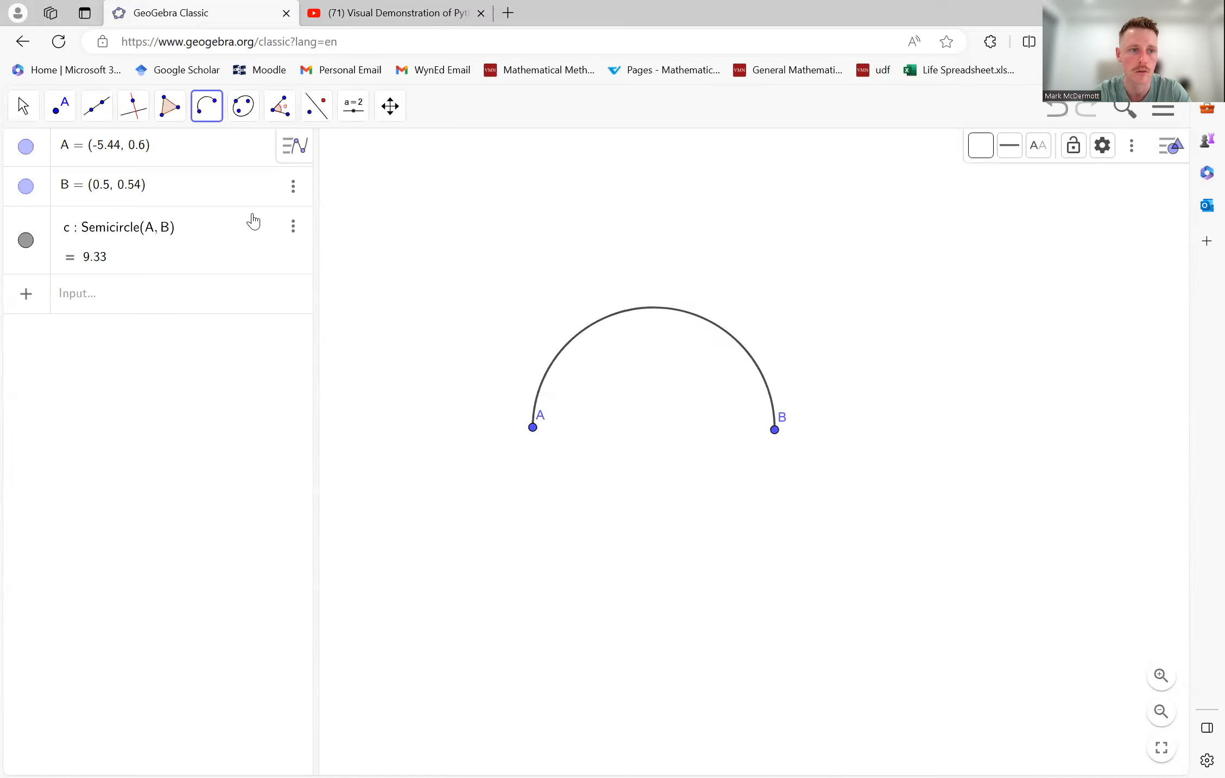
# - Place a point on the semicircle near its top, at about (-2.28, 3.53)
pyautogui.click(61, 115)
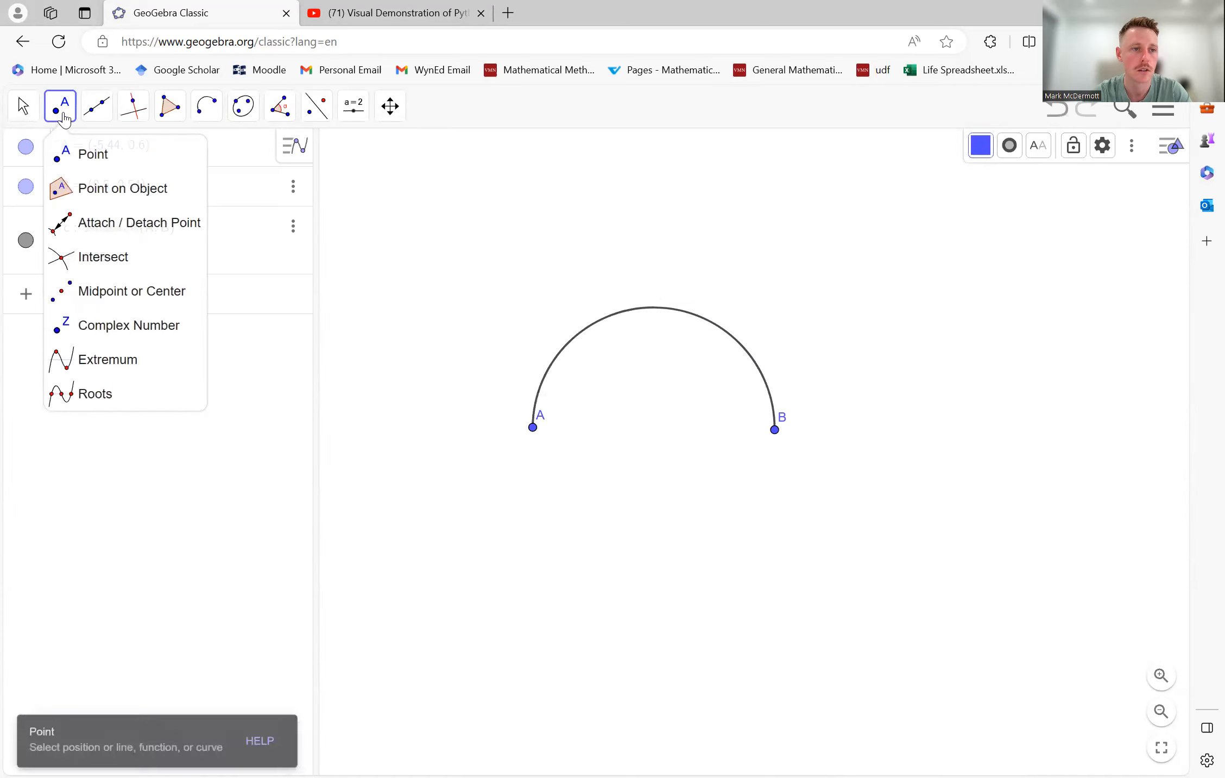
pyautogui.click(71, 151)
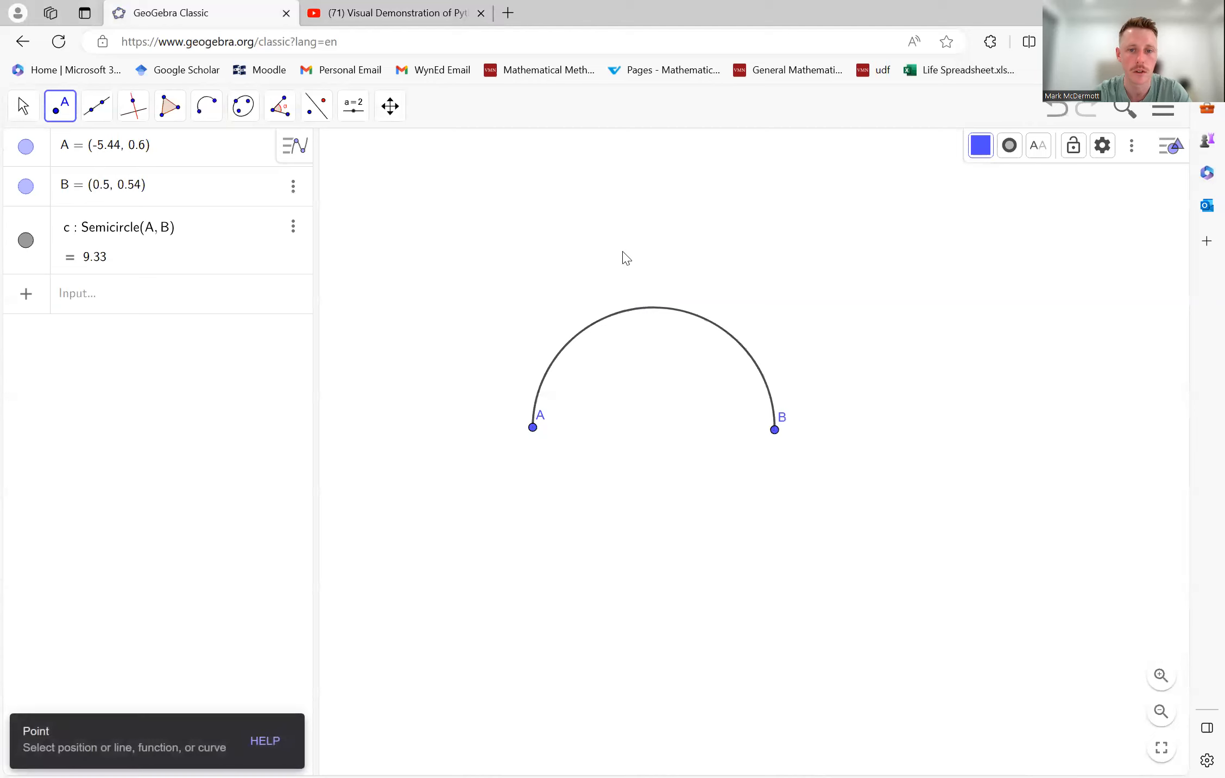
pyautogui.click(662, 309)
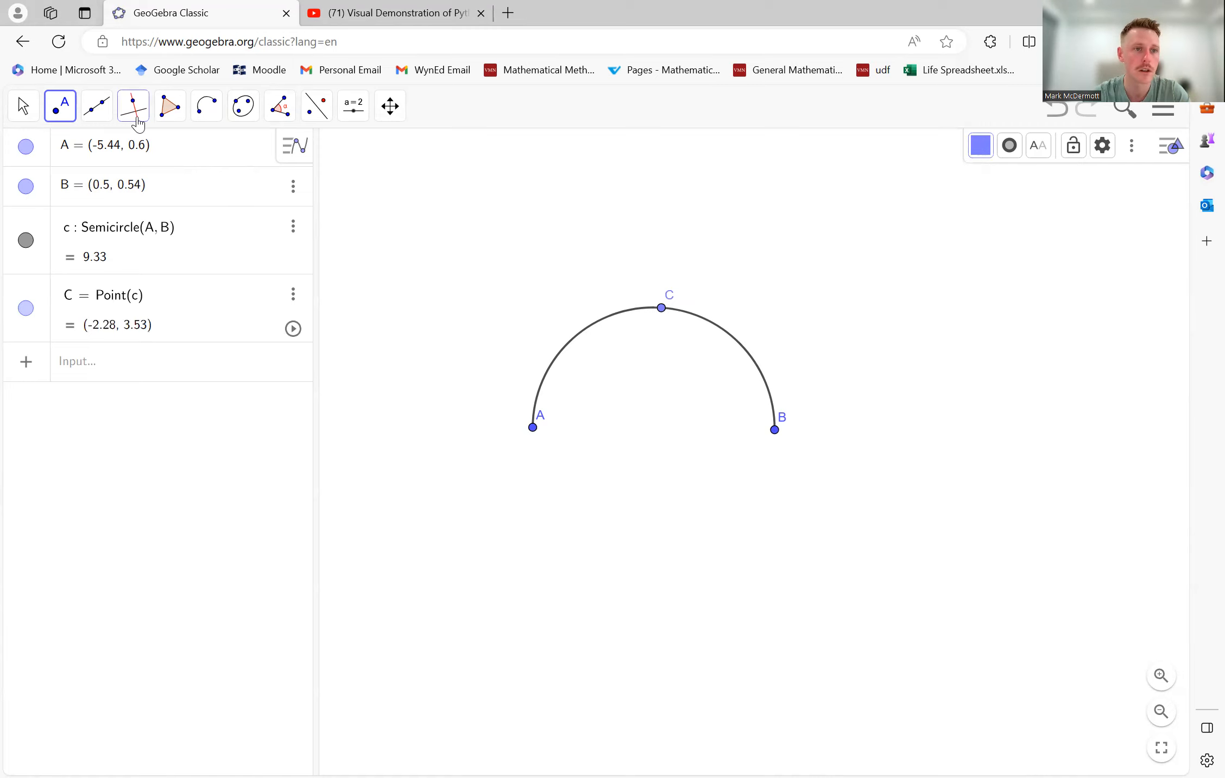
pyautogui.click(100, 114)
pyautogui.click(126, 154)
pyautogui.click(98, 114)
# - Draw a triangle through points A, C and B with the Polygon tool
pyautogui.click(164, 112)
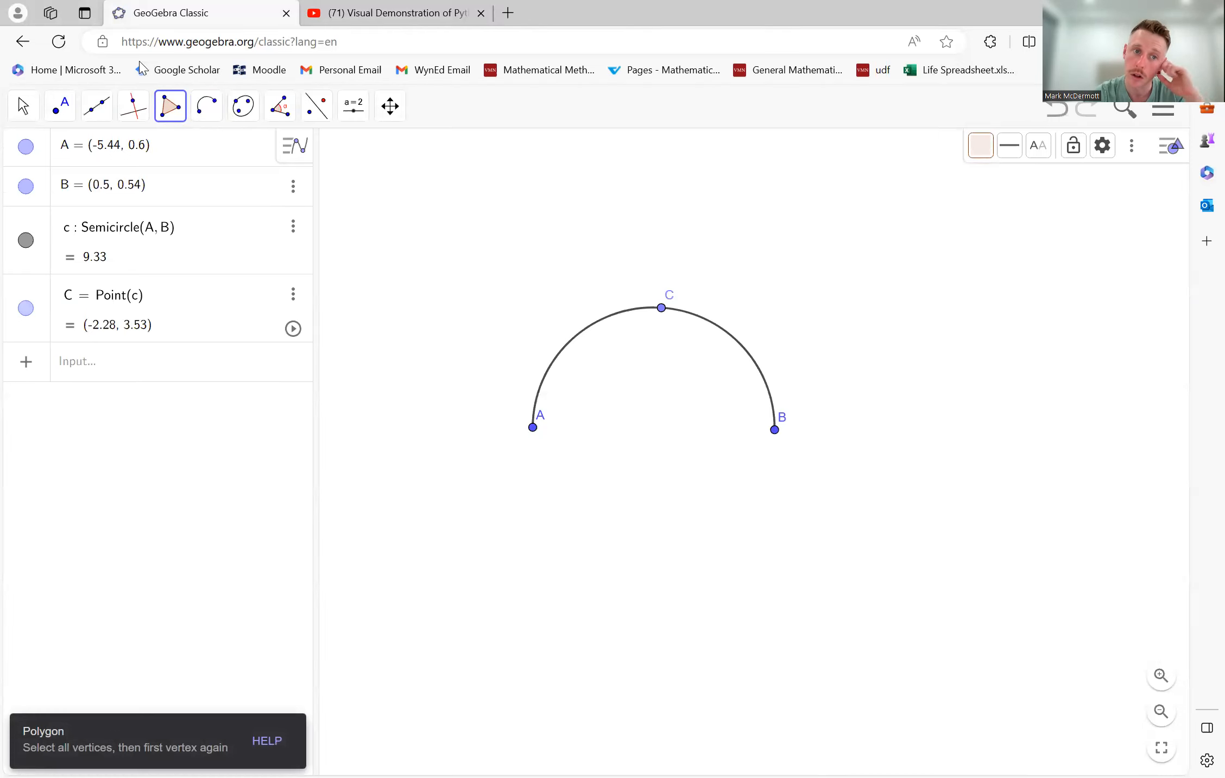
pyautogui.click(170, 106)
pyautogui.click(191, 151)
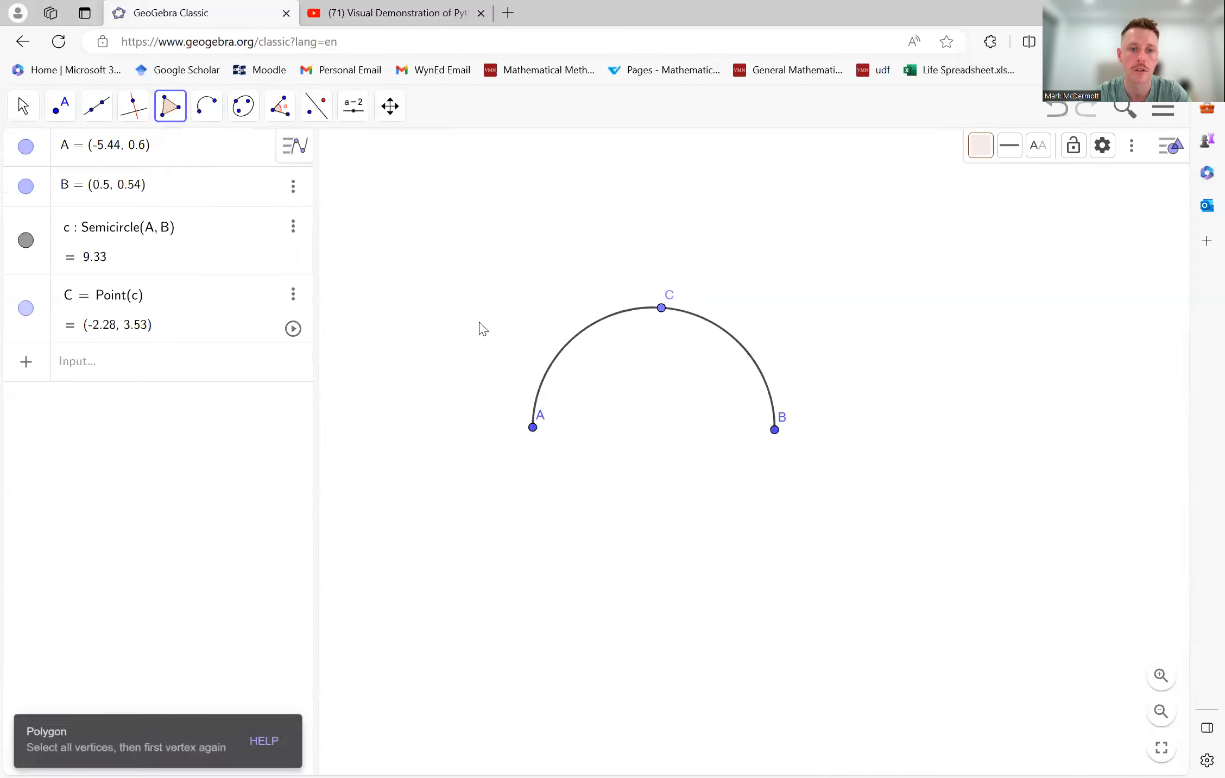
pyautogui.click(534, 428)
pyautogui.click(661, 308)
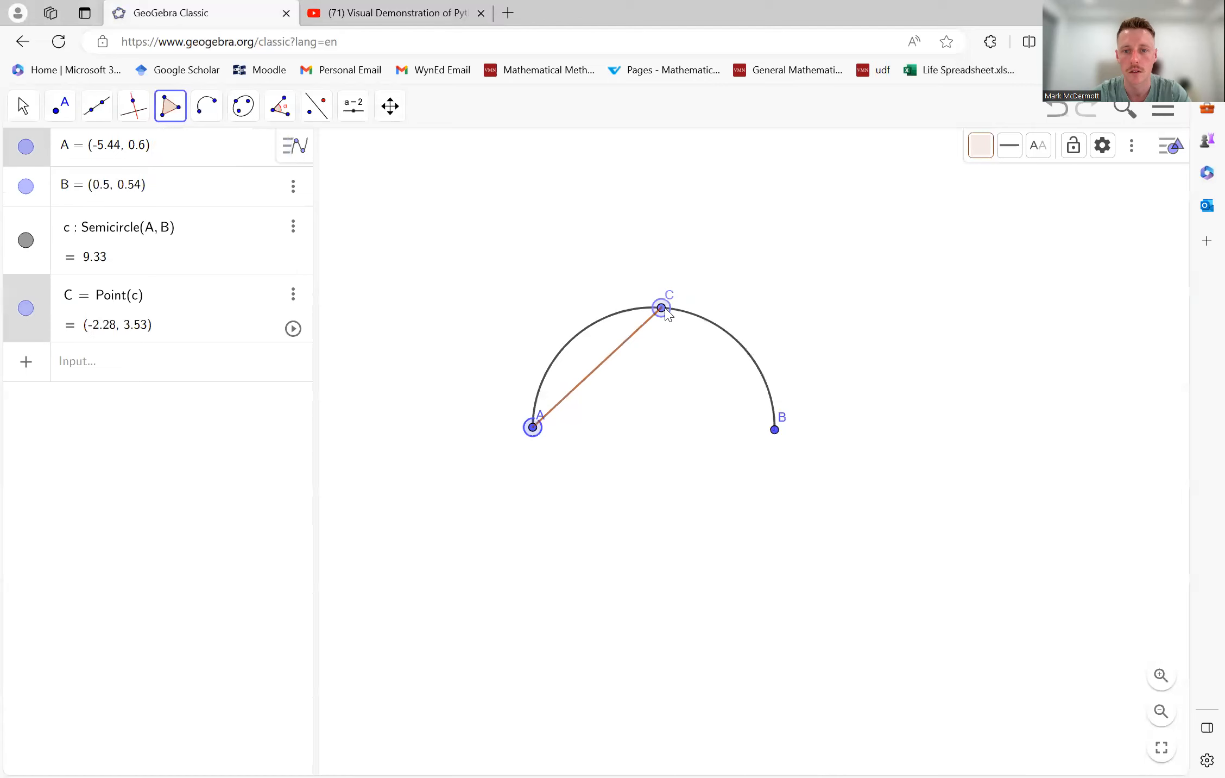
pyautogui.click(775, 429)
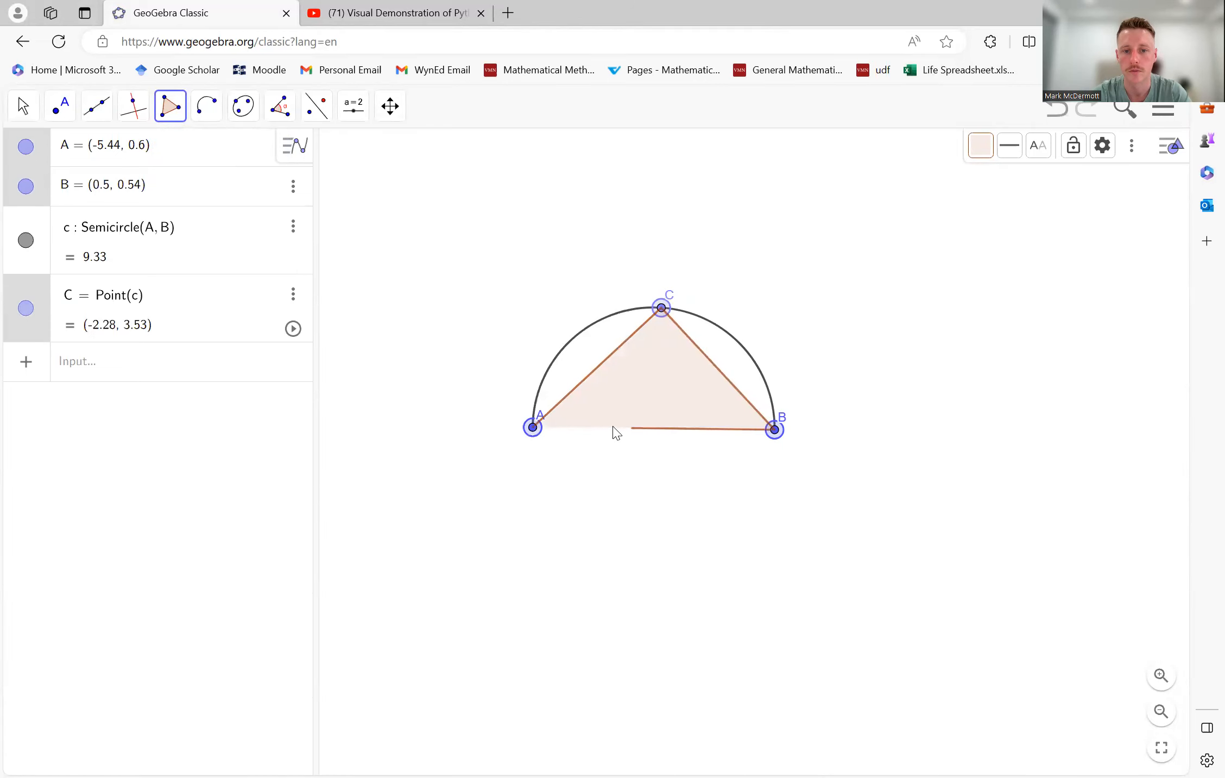
pyautogui.click(533, 427)
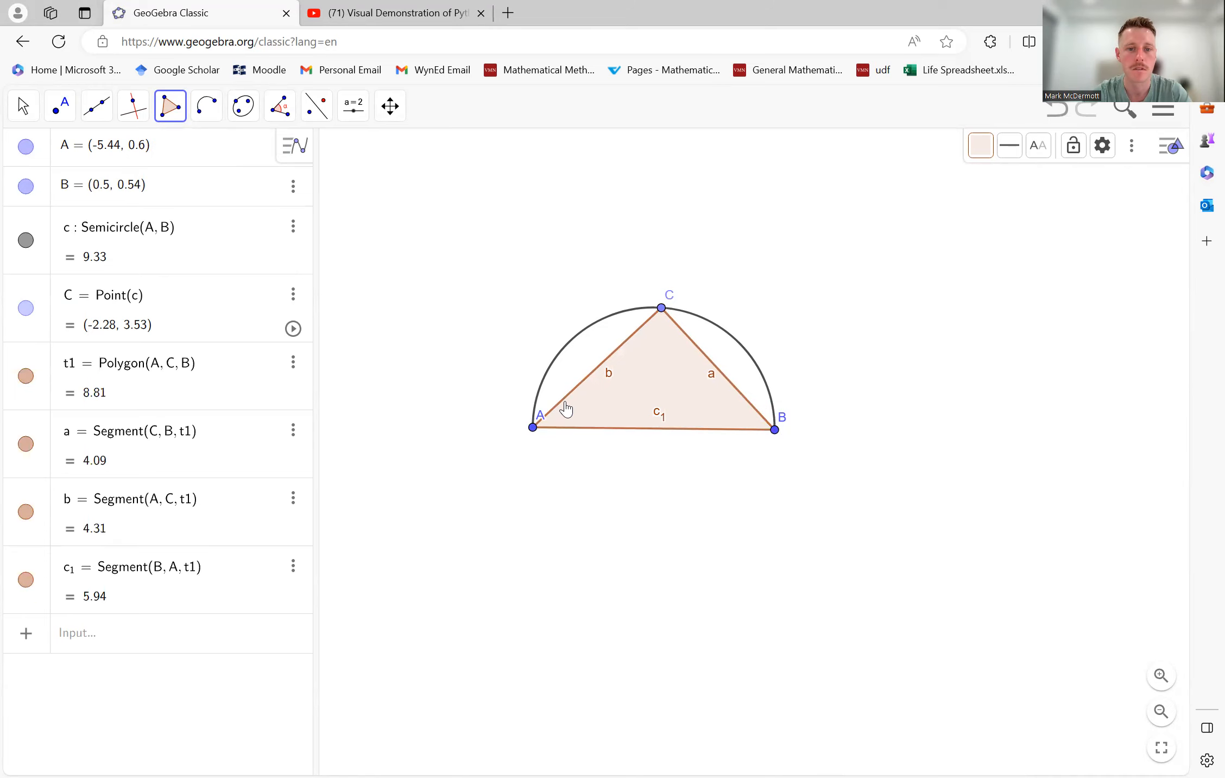
# - Hide the labels of the triangle's two upper sides, CB and AC
pyautogui.rightClick(719, 379)
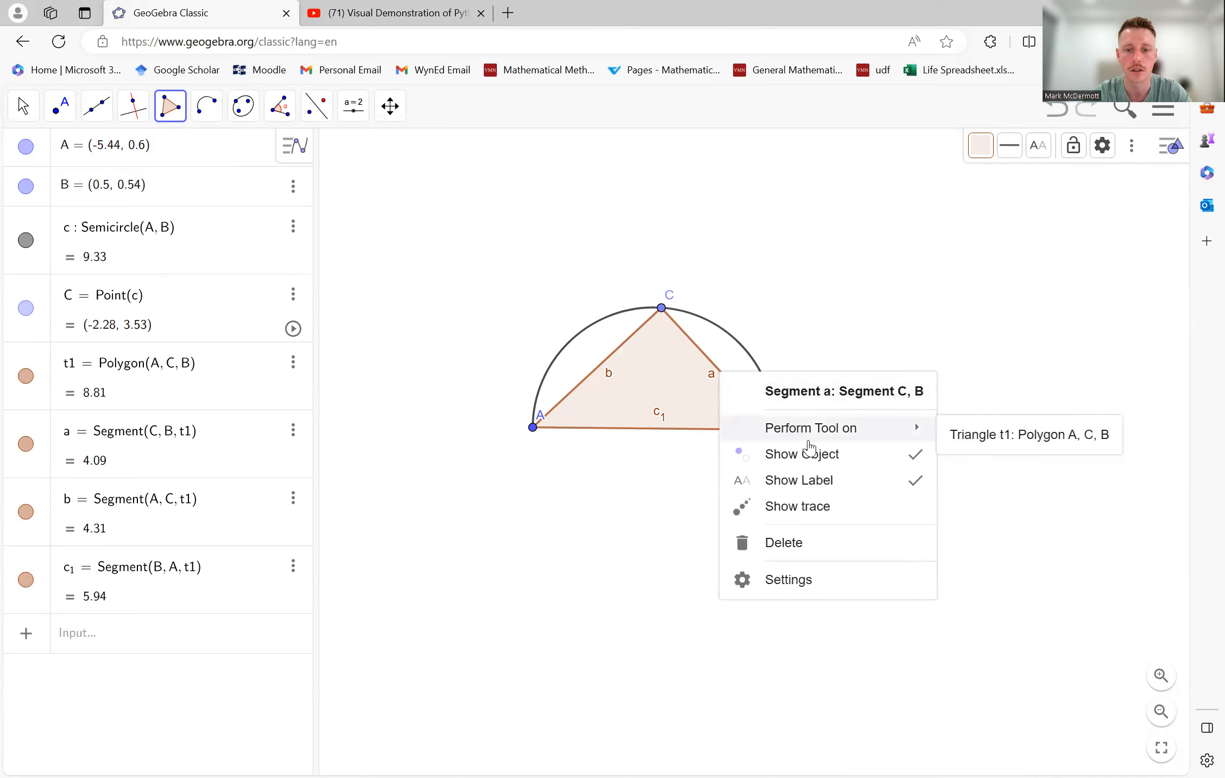
pyautogui.click(816, 479)
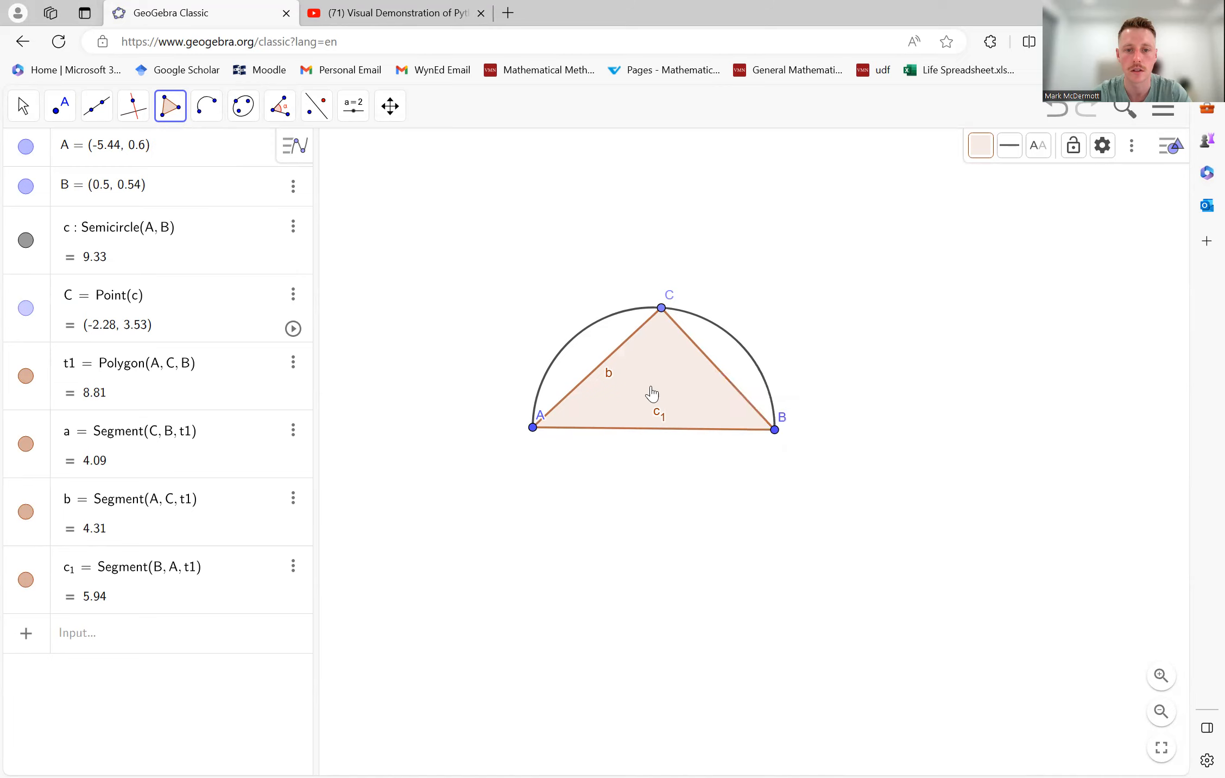
pyautogui.rightClick(607, 372)
pyautogui.click(700, 472)
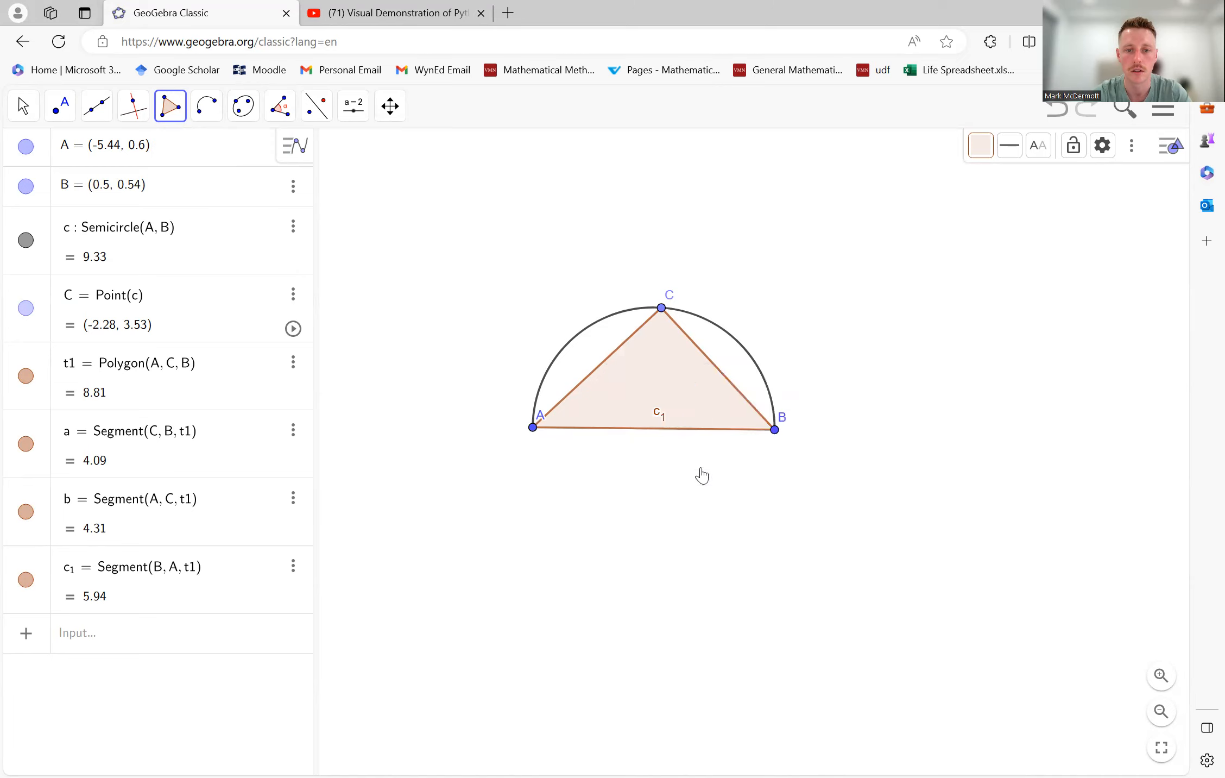
# - Try to hide the label of the triangle's base AB, and delete the stray point placed on it
pyautogui.rightClick(663, 429)
pyautogui.click(764, 503)
pyautogui.click(695, 430)
pyautogui.rightClick(696, 431)
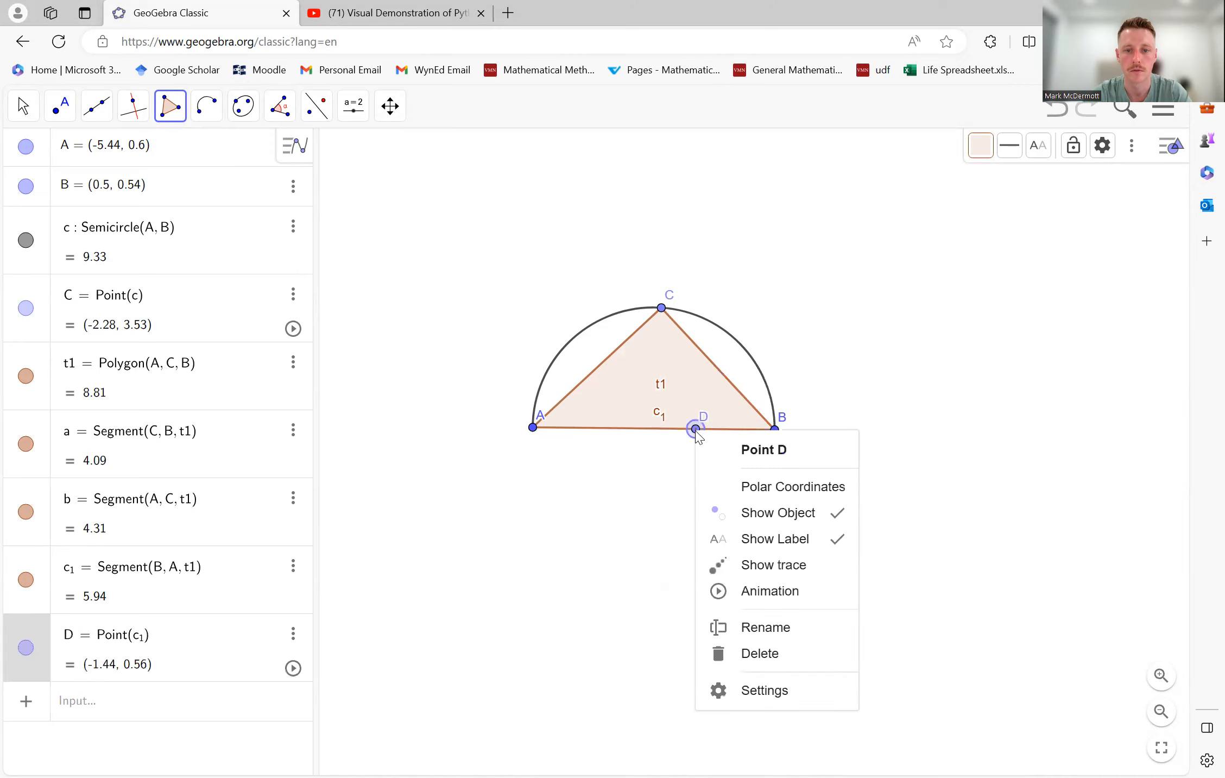
pyautogui.press('Delete')
pyautogui.click(645, 466)
pyautogui.press('Delete')
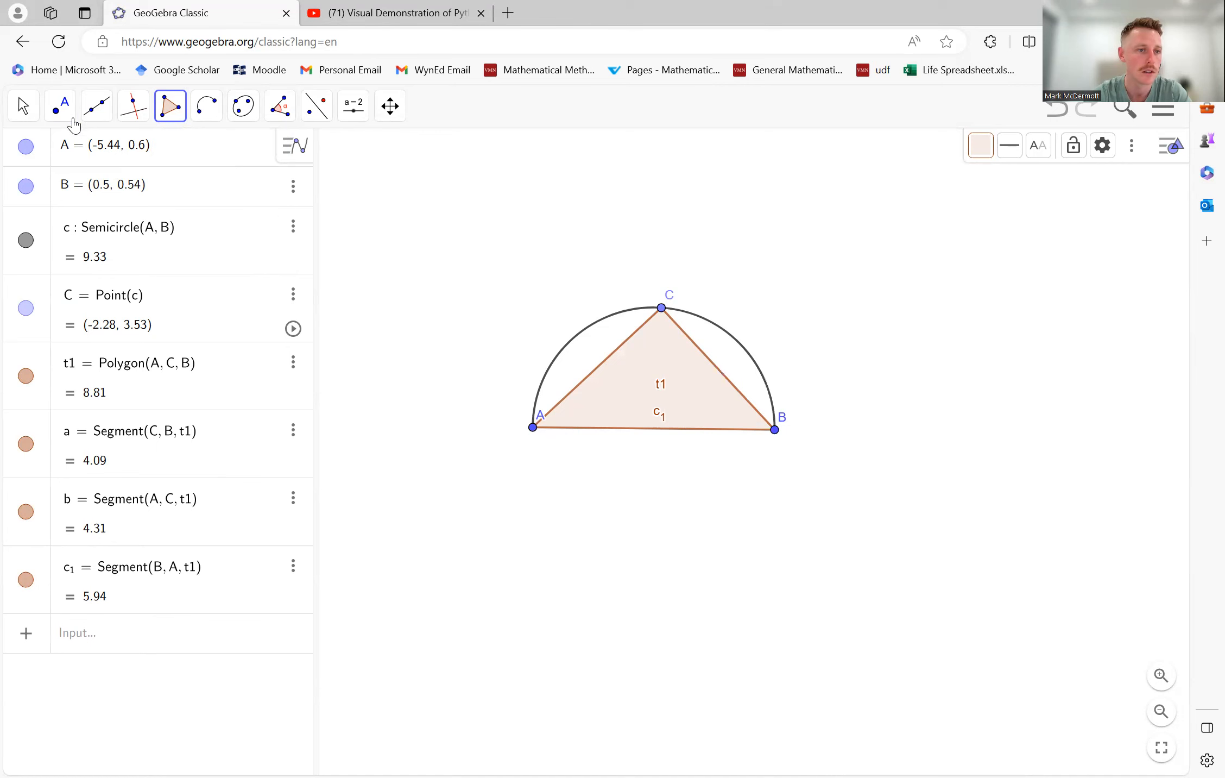
# - Hide the labels of the base AB and of the triangle itself, and clear the selection
pyautogui.click(60, 107)
pyautogui.click(39, 116)
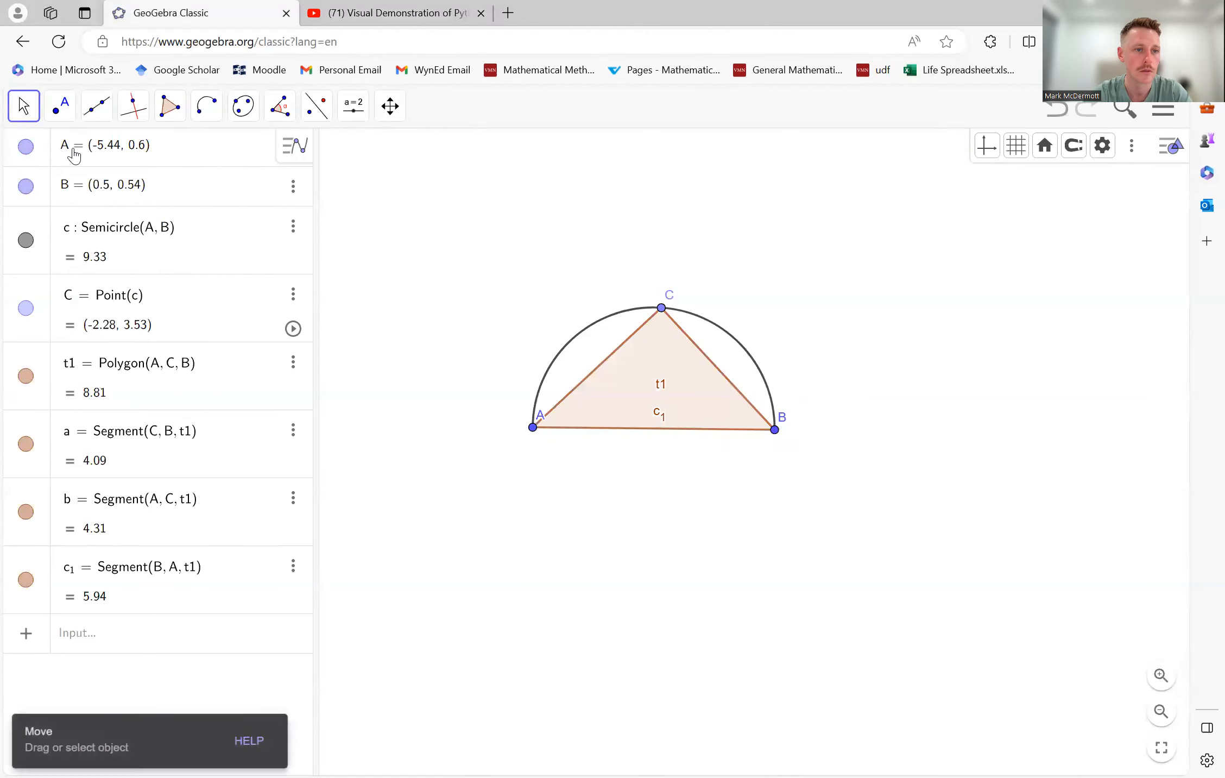
pyautogui.click(658, 430)
pyautogui.rightClick(658, 431)
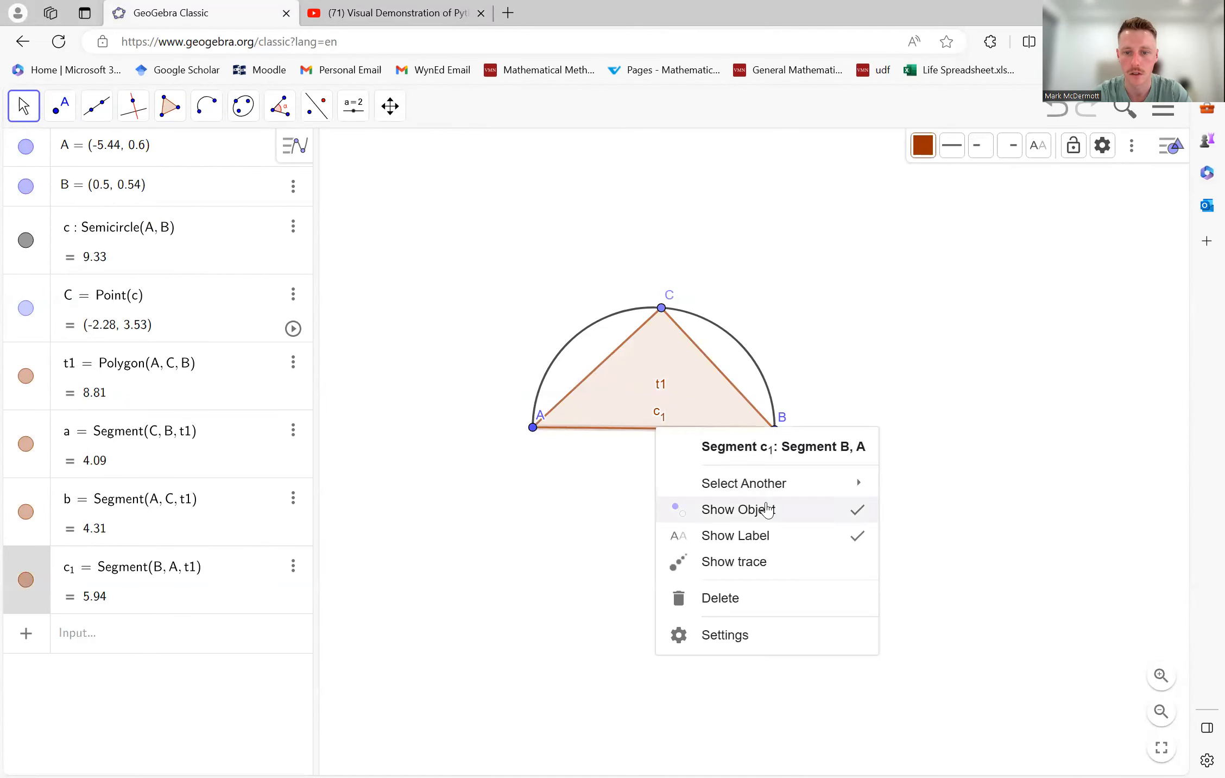
pyautogui.click(772, 536)
pyautogui.rightClick(669, 396)
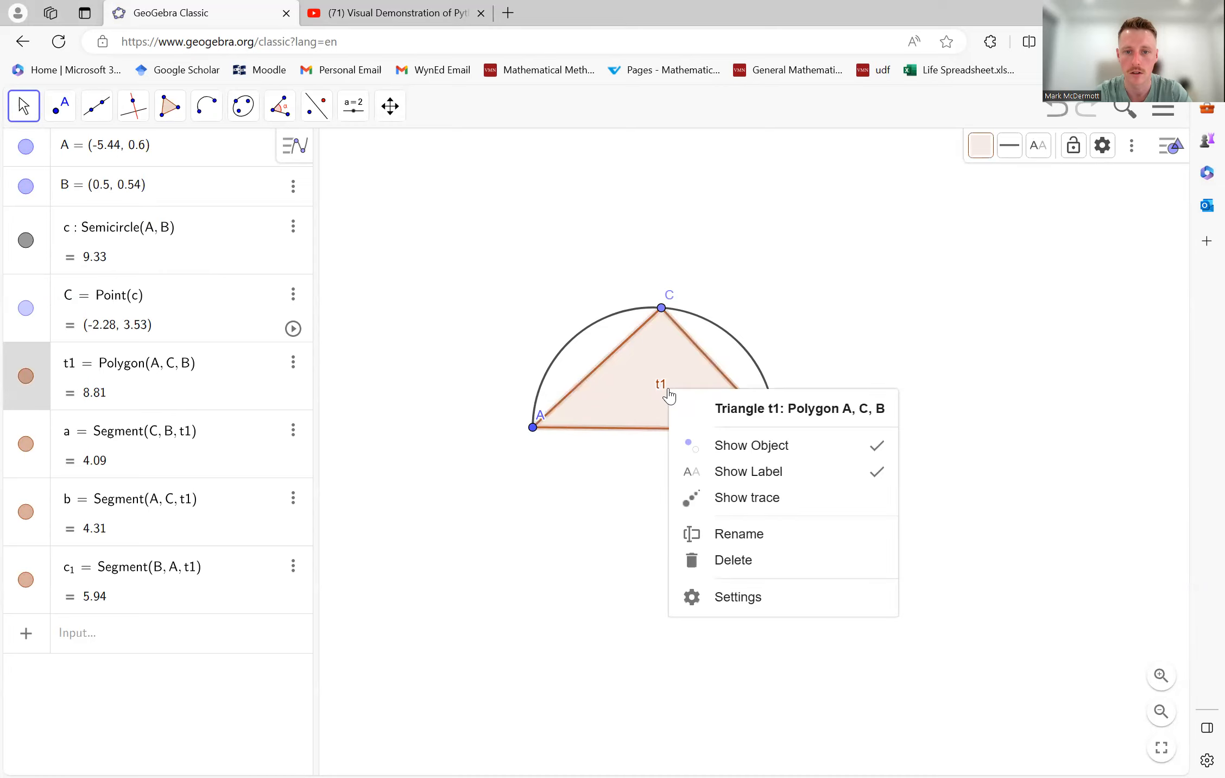
pyautogui.click(686, 471)
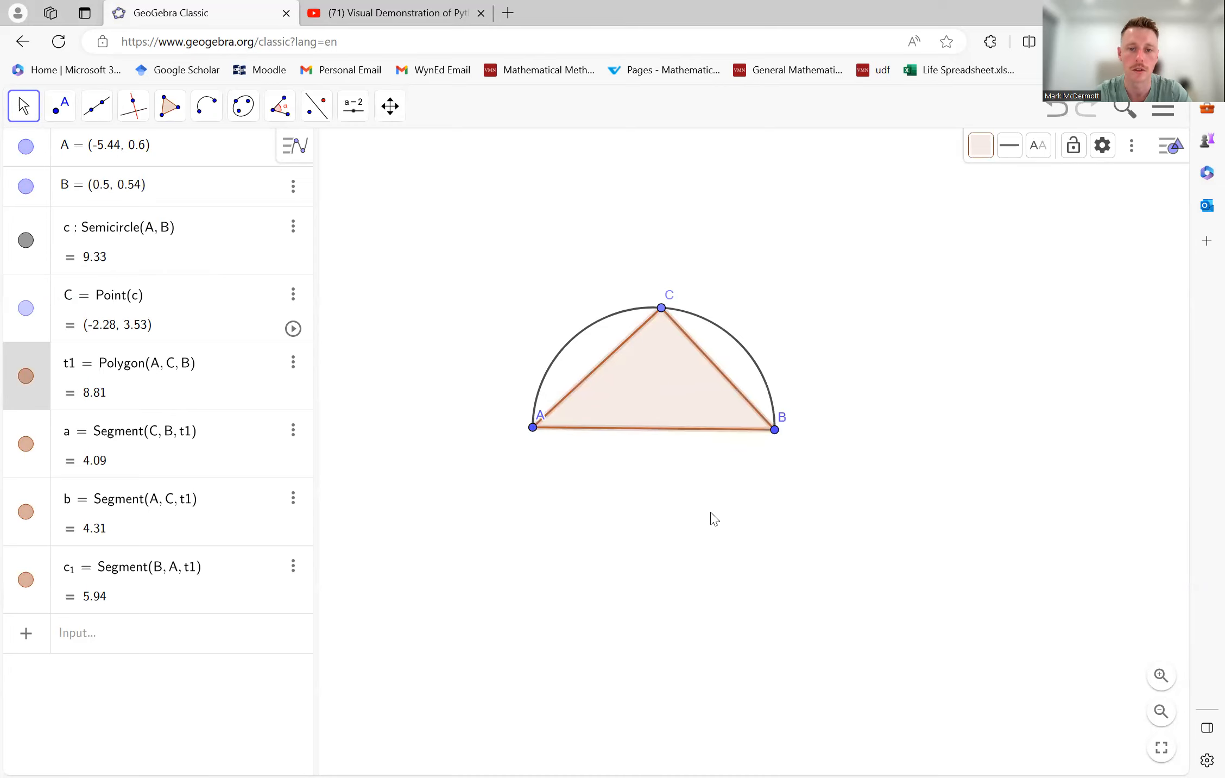
pyautogui.click(820, 514)
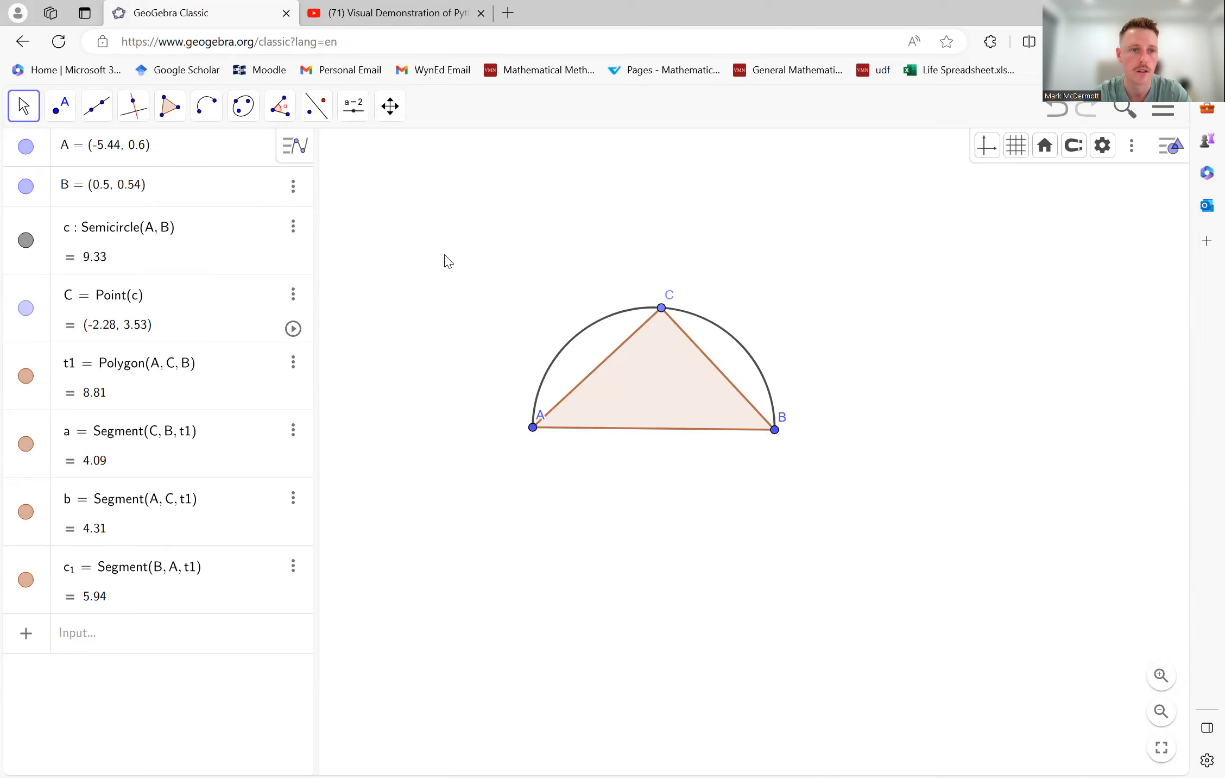
# - Mark angle ACB at the triangle's apex with the Angle tool and hide the angle's label
pyautogui.click(282, 109)
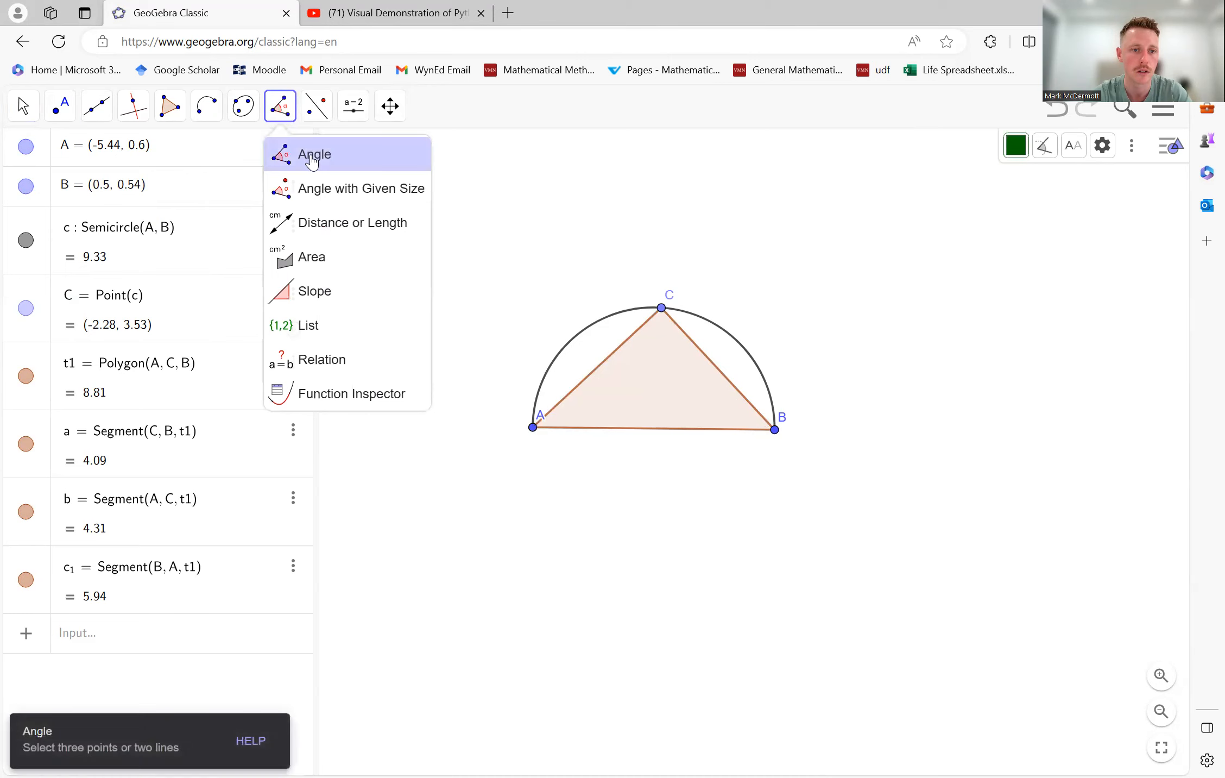
pyautogui.click(533, 428)
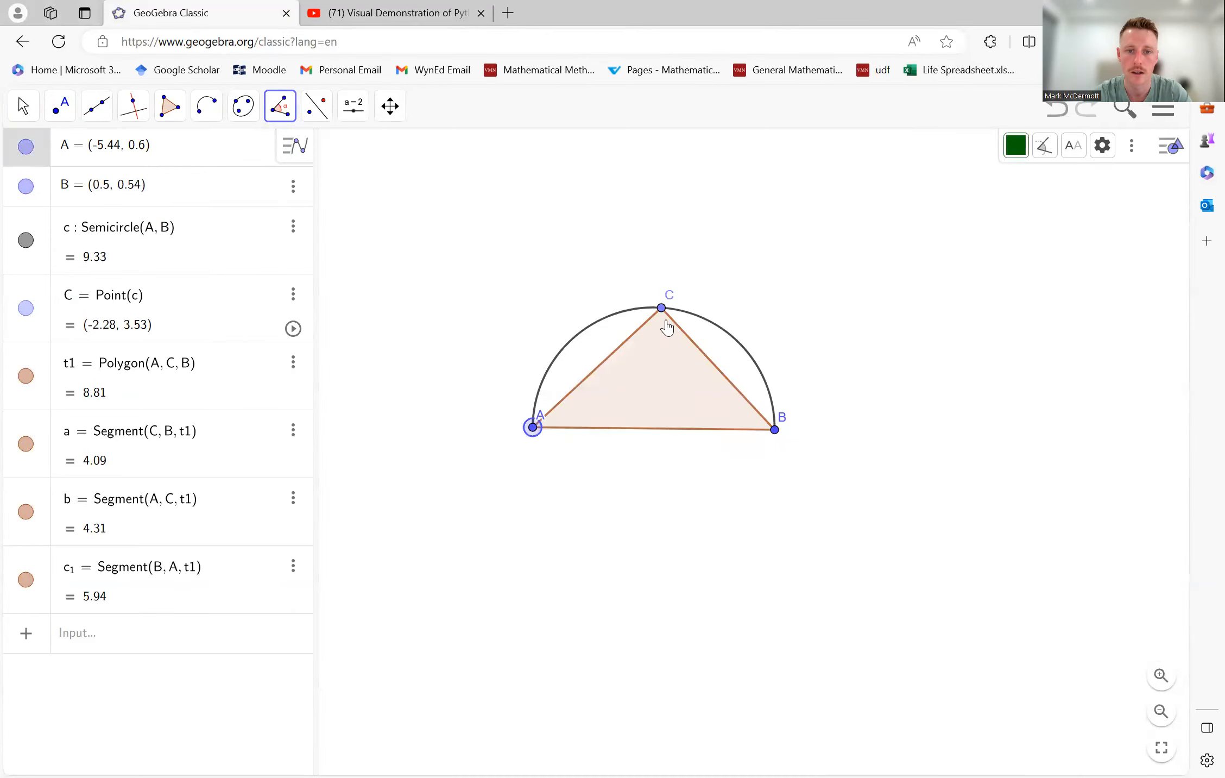
pyautogui.click(661, 309)
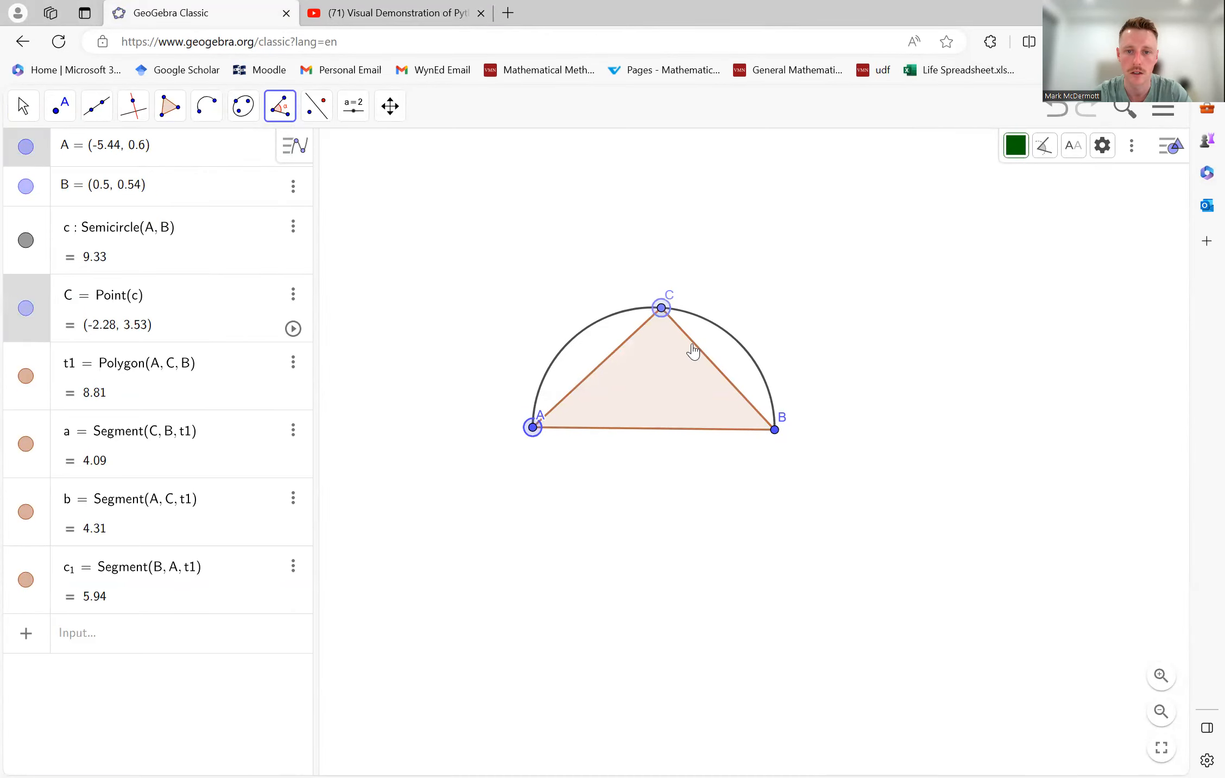
pyautogui.click(776, 430)
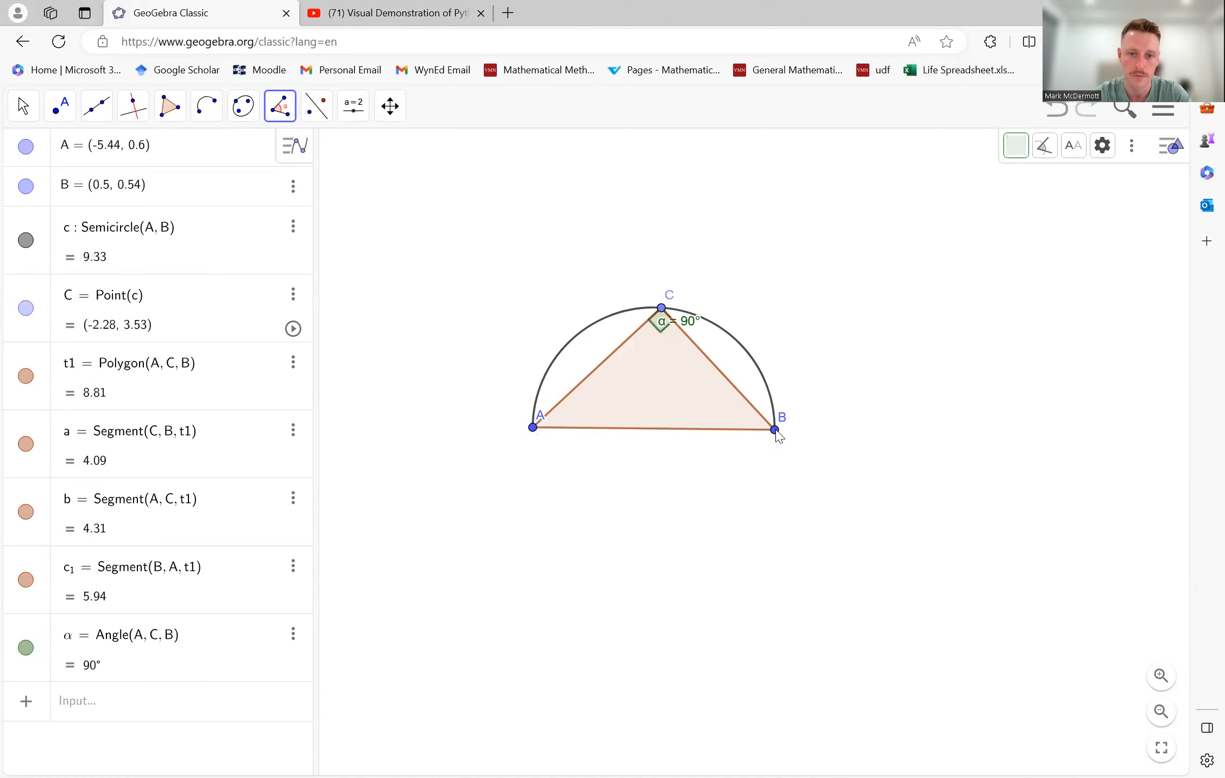
pyautogui.rightClick(690, 324)
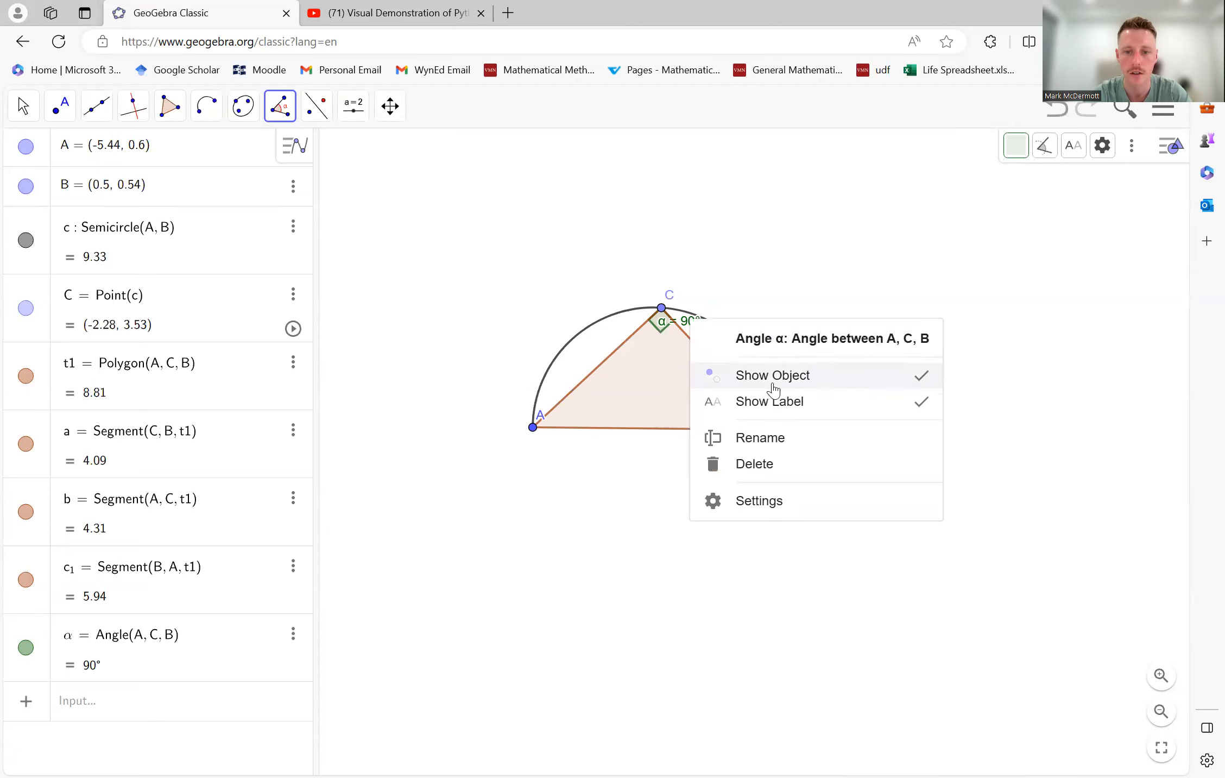
pyautogui.click(780, 400)
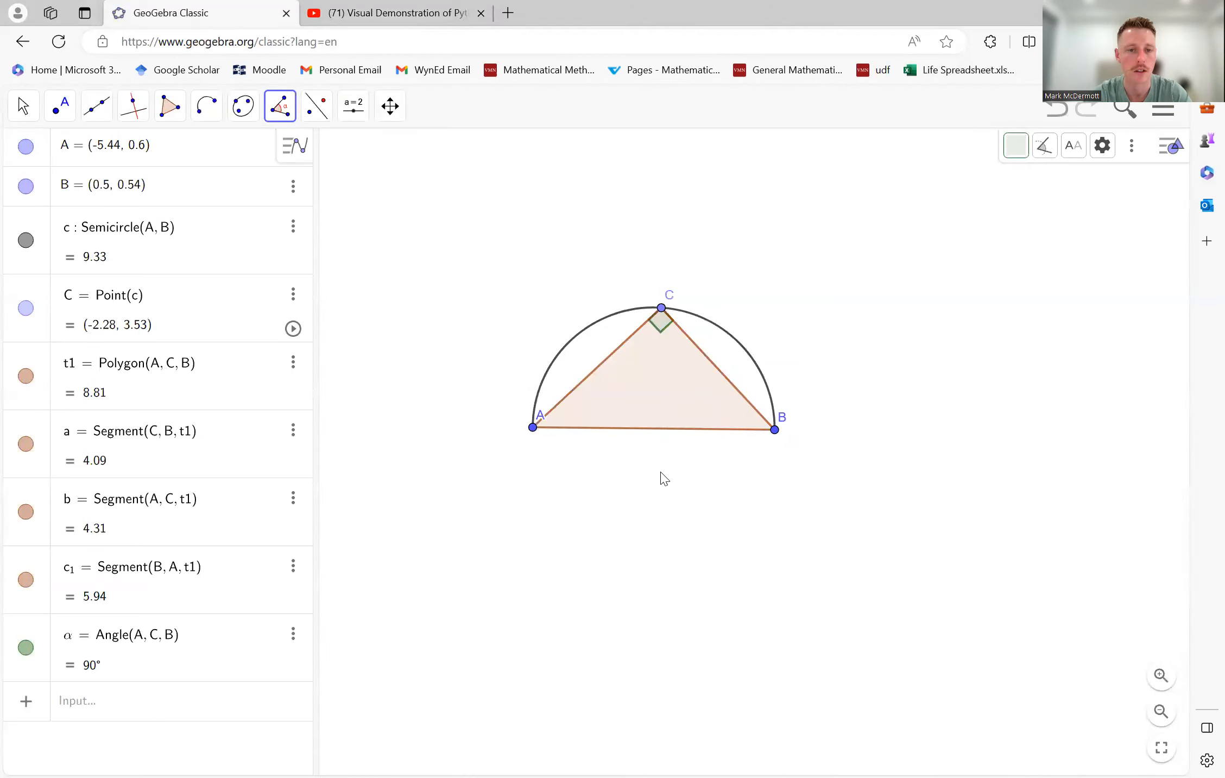
# - Move point C slightly along the semicircle towards A, to about (-2.71, 3.53)
pyautogui.click(23, 105)
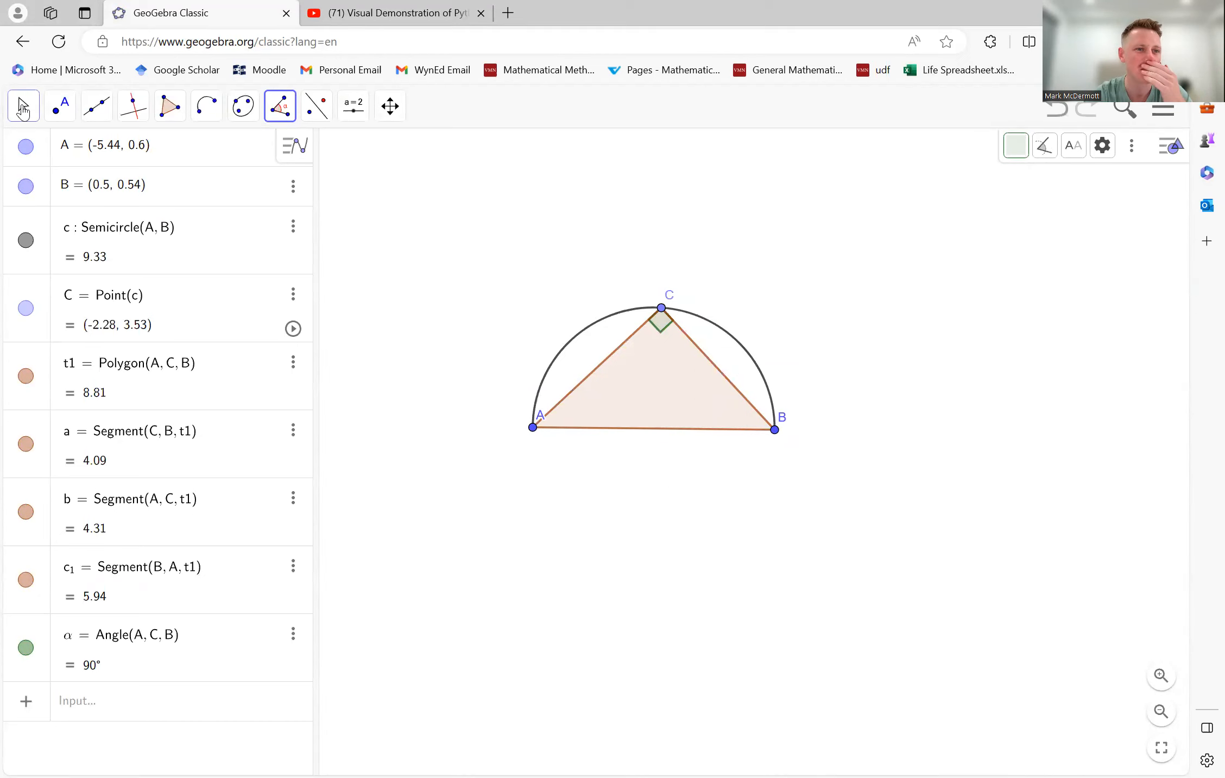
pyautogui.moveTo(661, 308)
pyautogui.mouseDown()
pyautogui.moveTo(570, 358)
pyautogui.moveTo(603, 334)
pyautogui.moveTo(703, 342)
pyautogui.moveTo(755, 369)
pyautogui.moveTo(685, 341)
pyautogui.moveTo(573, 345)
pyautogui.moveTo(555, 365)
pyautogui.moveTo(698, 325)
pyautogui.moveTo(722, 357)
pyautogui.moveTo(645, 323)
pyautogui.mouseUp()
pyautogui.click(861, 366)
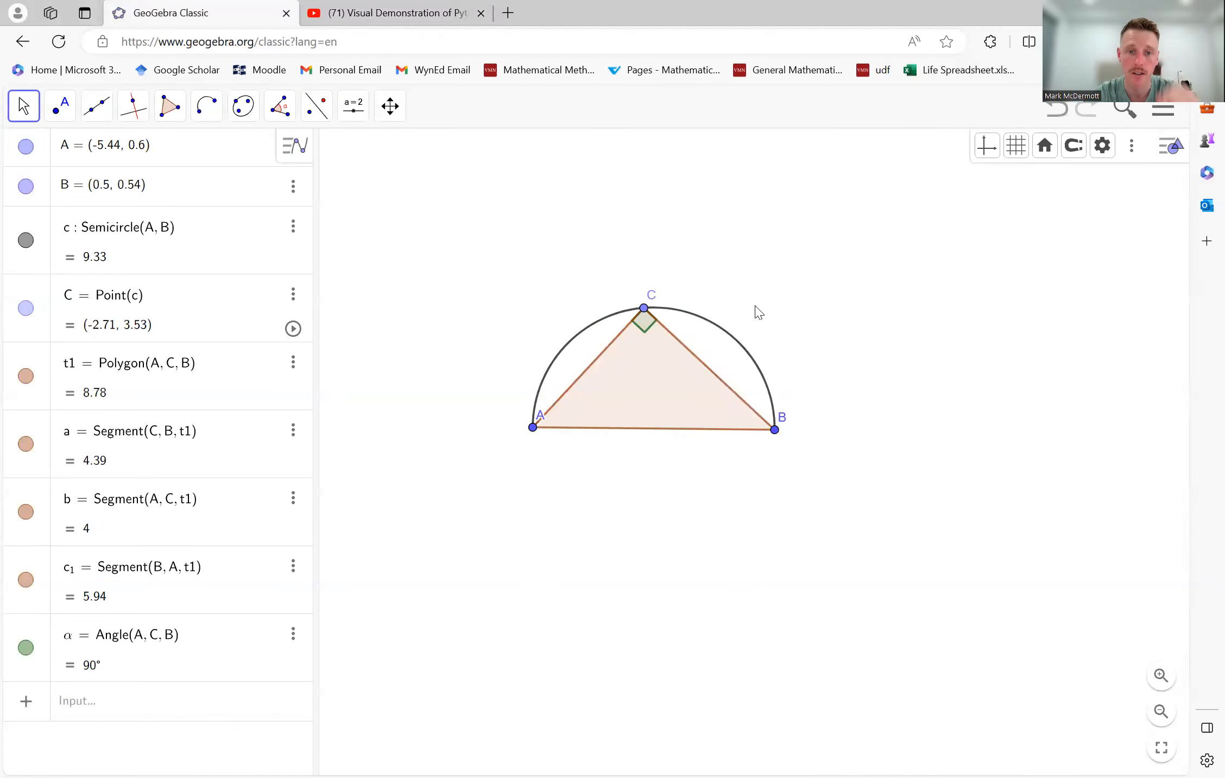
# - Draw an infinite line through points C and A with the Line tool
pyautogui.click(95, 113)
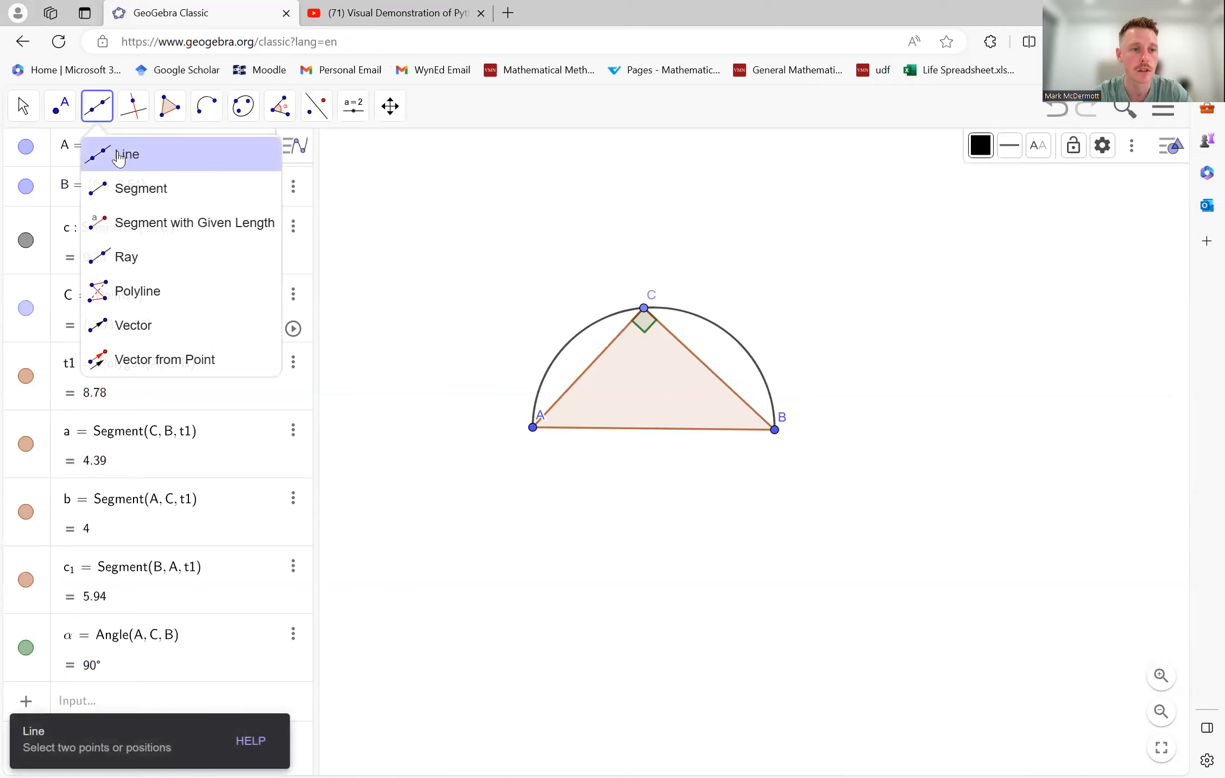
pyautogui.click(119, 157)
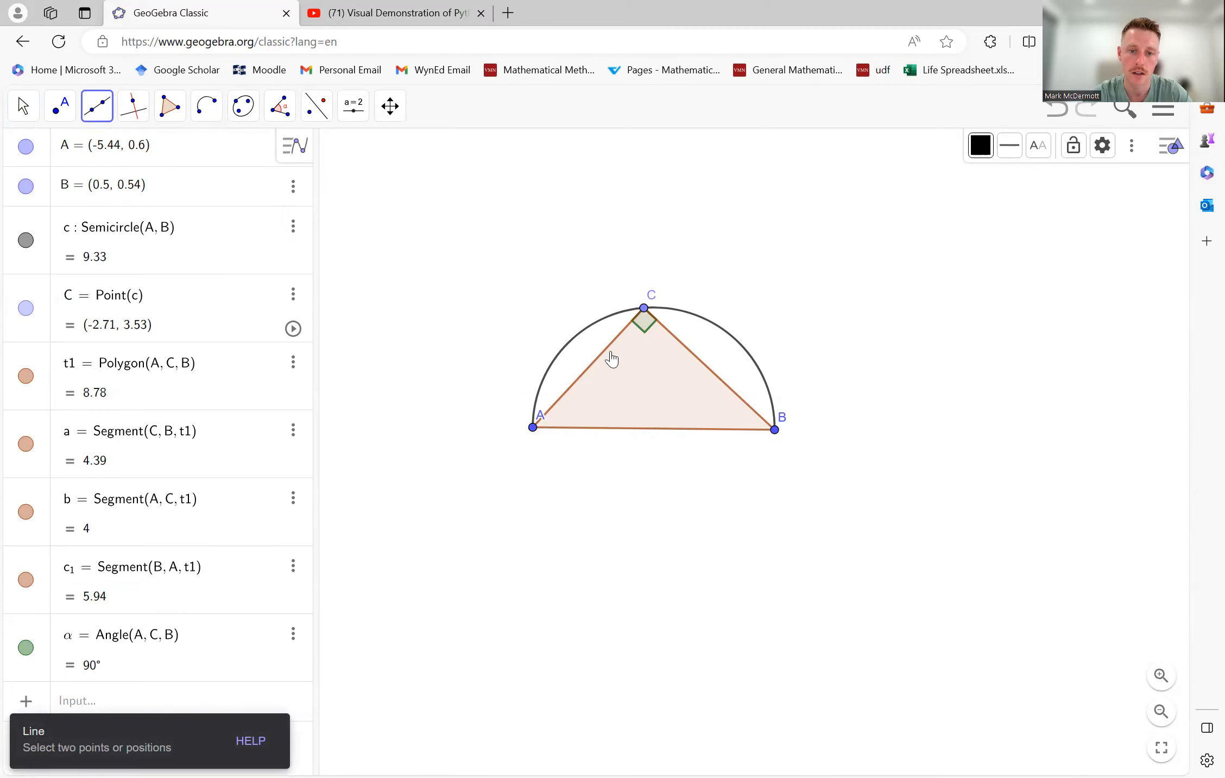
pyautogui.click(645, 308)
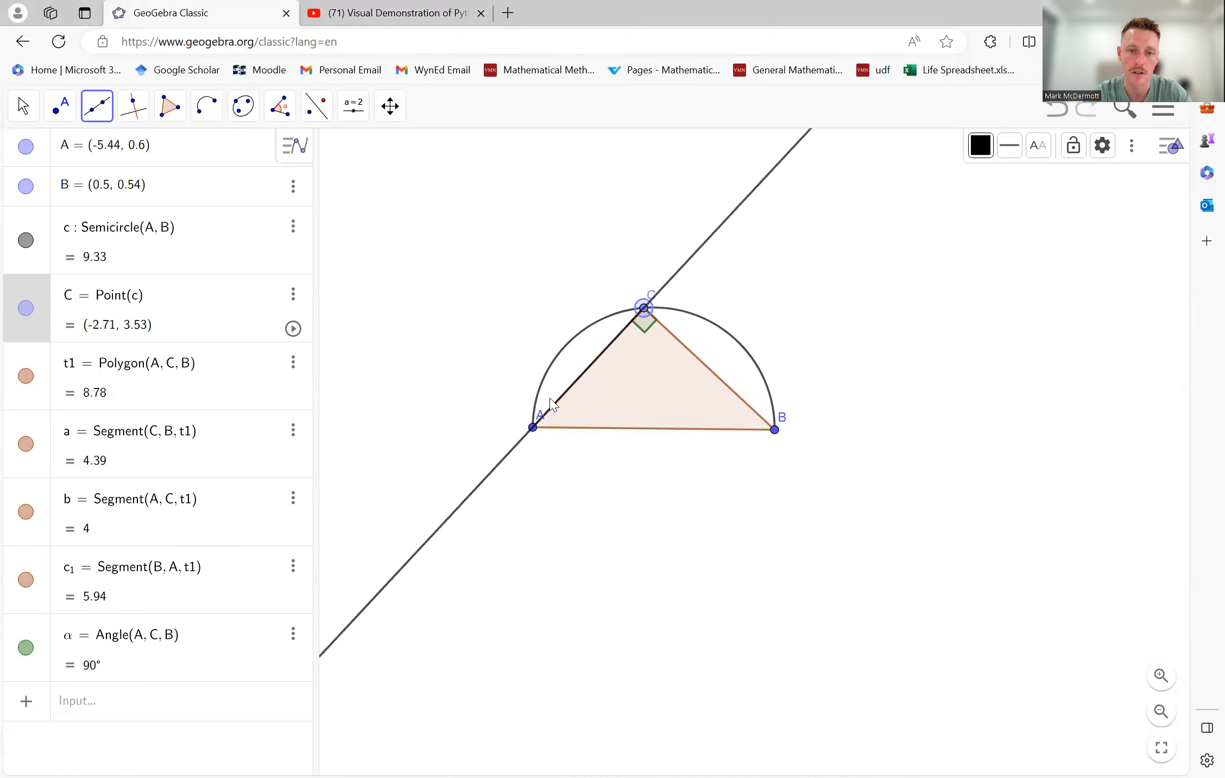
pyautogui.click(534, 428)
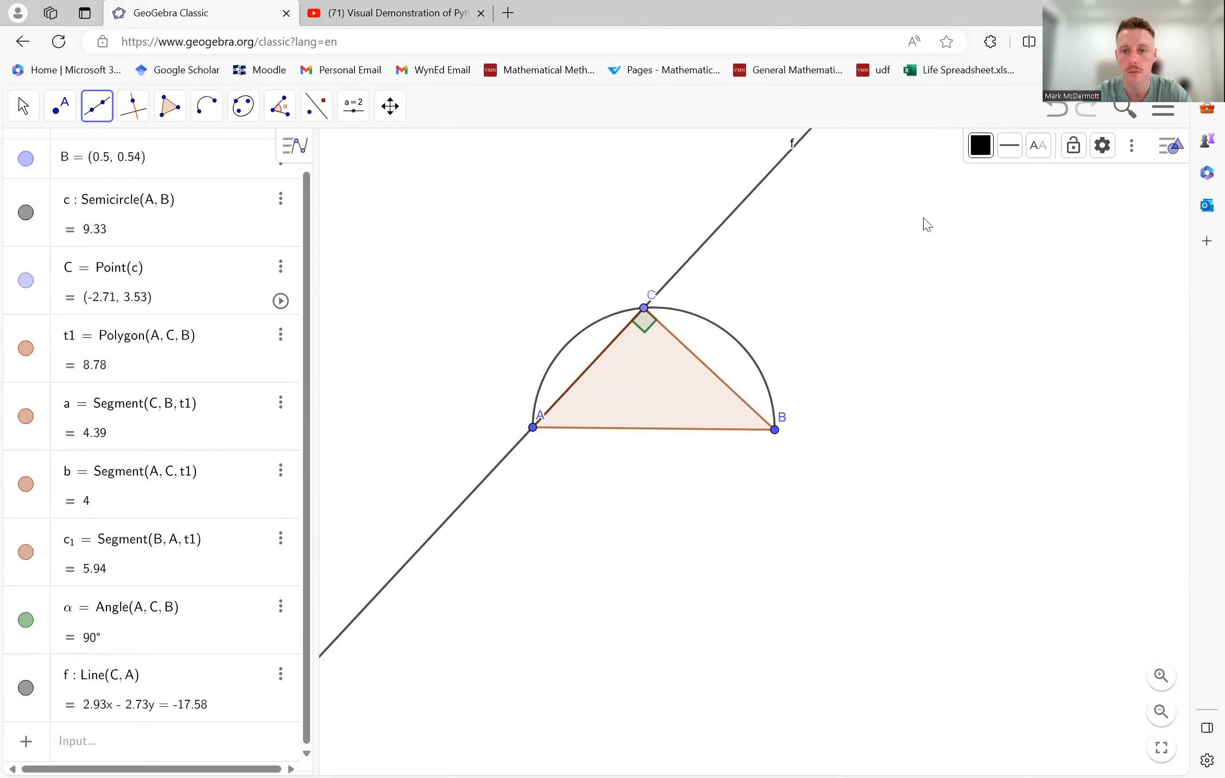
# - Try to construct a parallel line by picking points C and B, and undo the resulting line along side CB
pyautogui.click(135, 114)
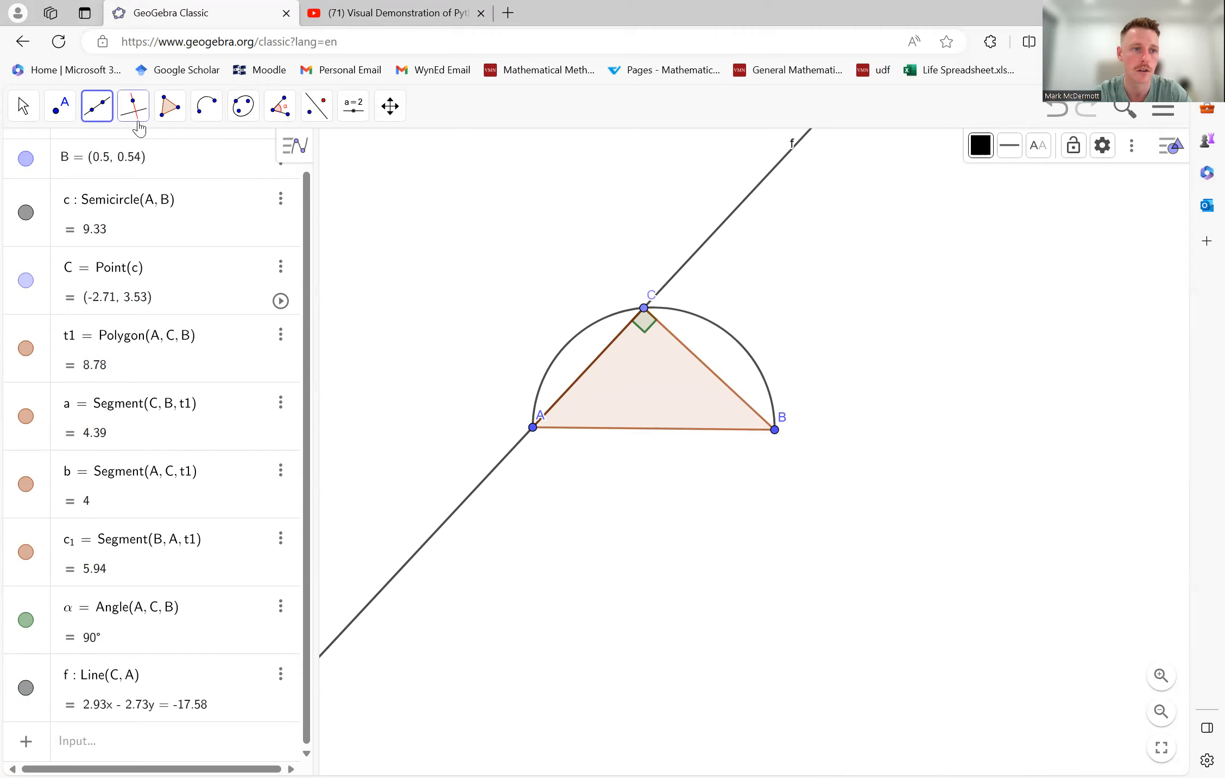
pyautogui.click(182, 185)
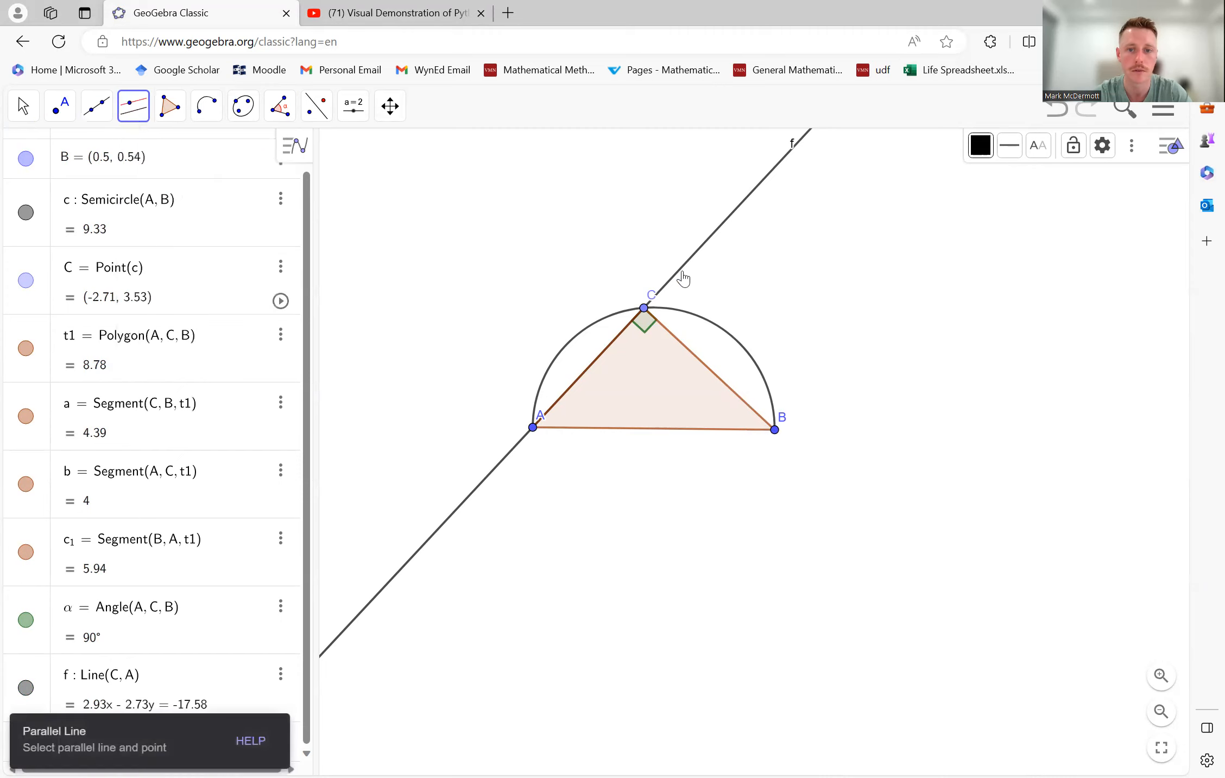
pyautogui.click(644, 308)
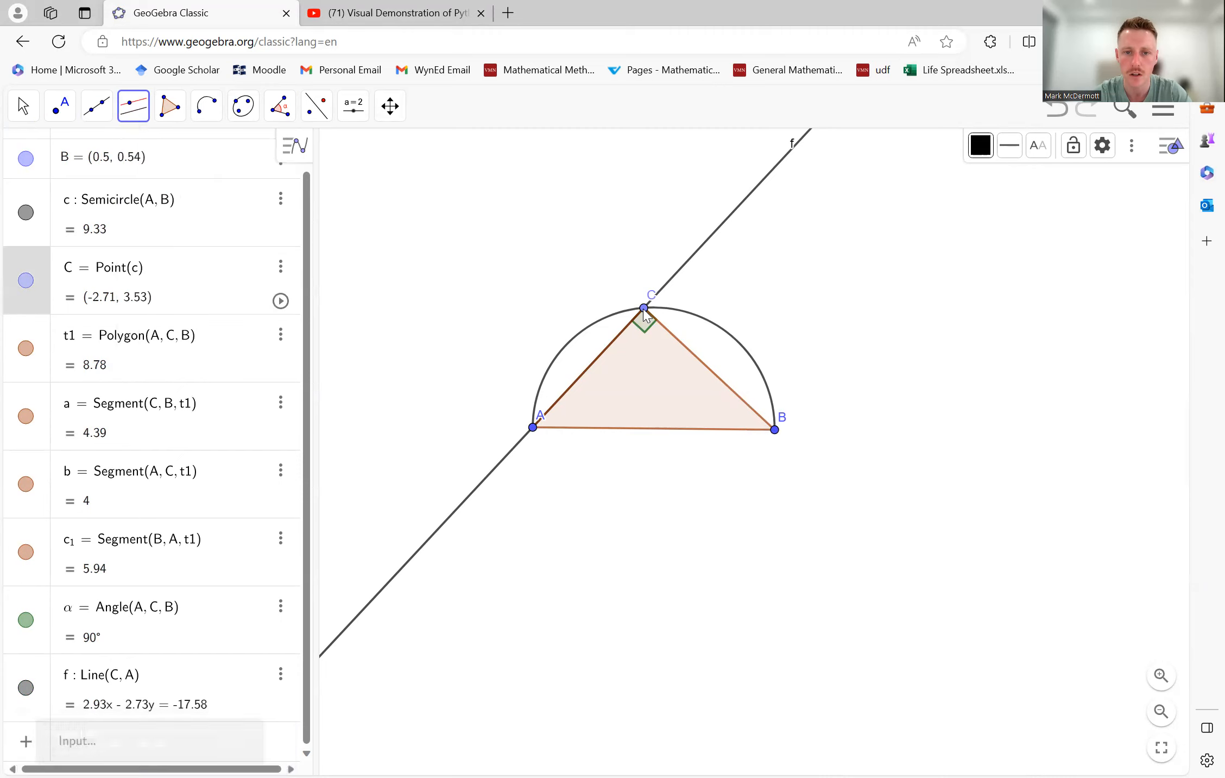
pyautogui.click(777, 432)
pyautogui.hotkey('ctrl', 'z')
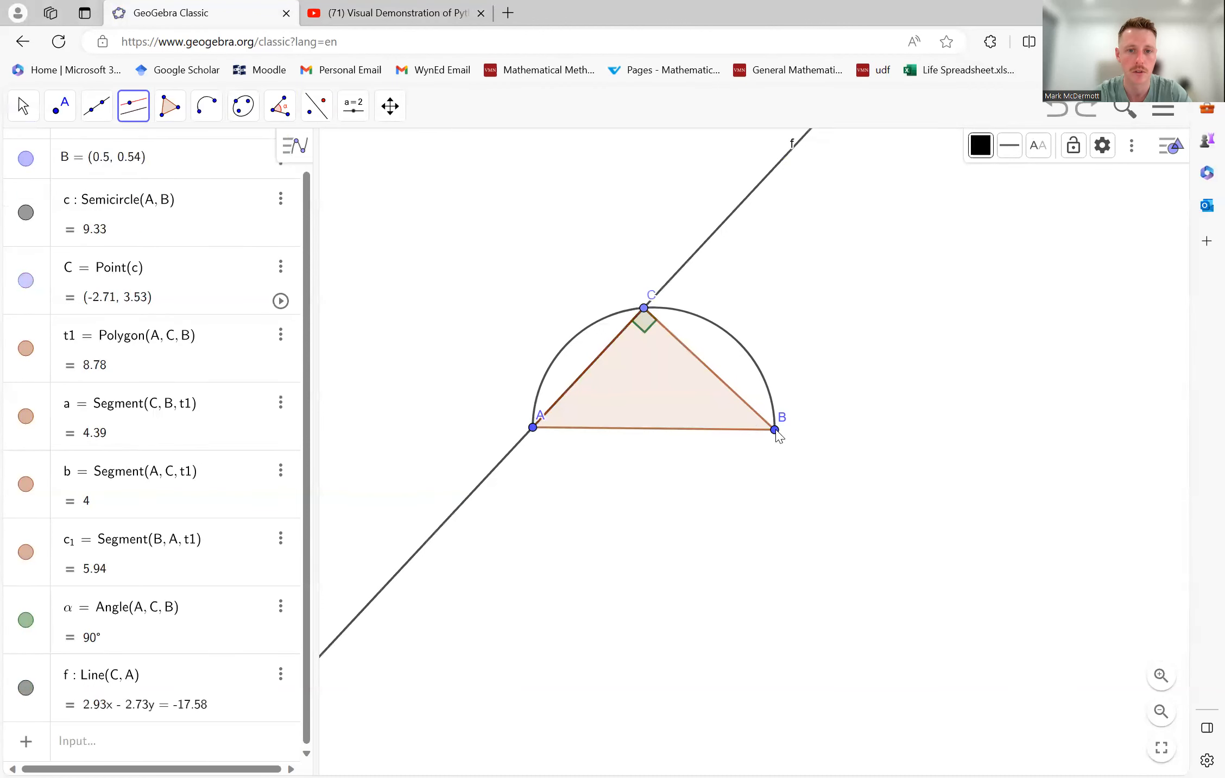
pyautogui.click(137, 114)
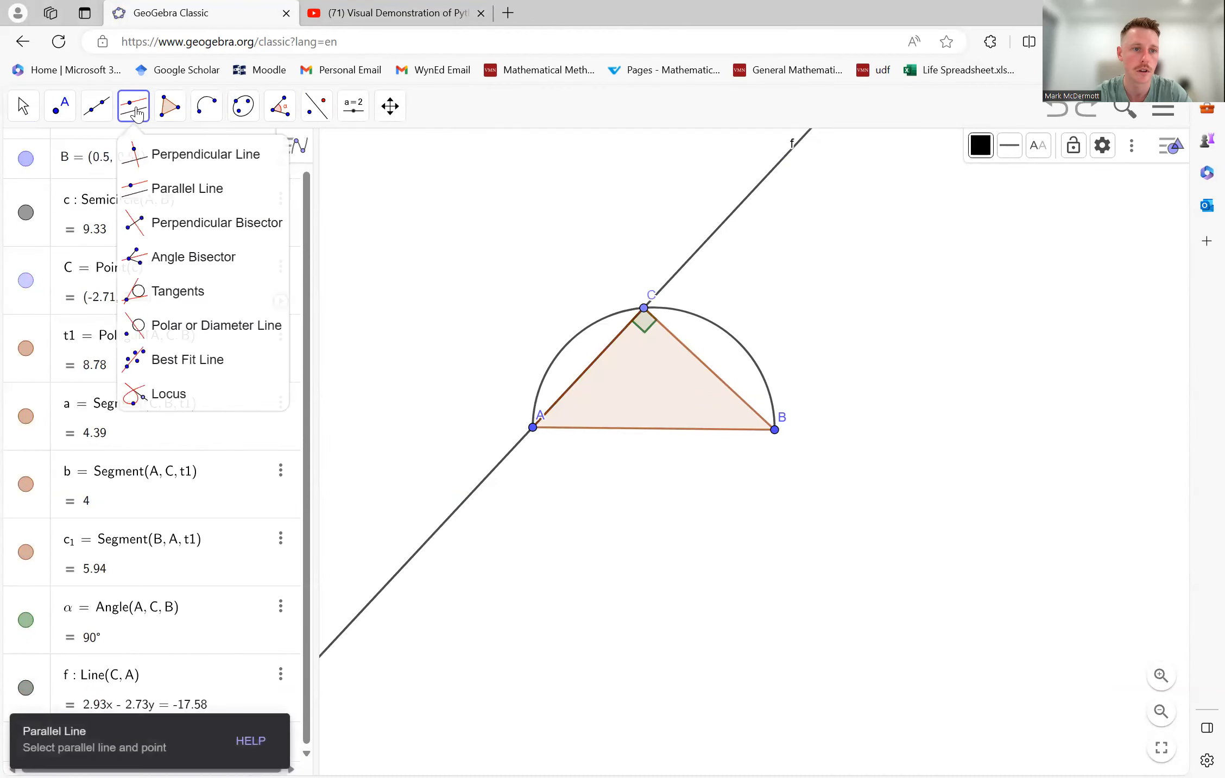
pyautogui.click(178, 190)
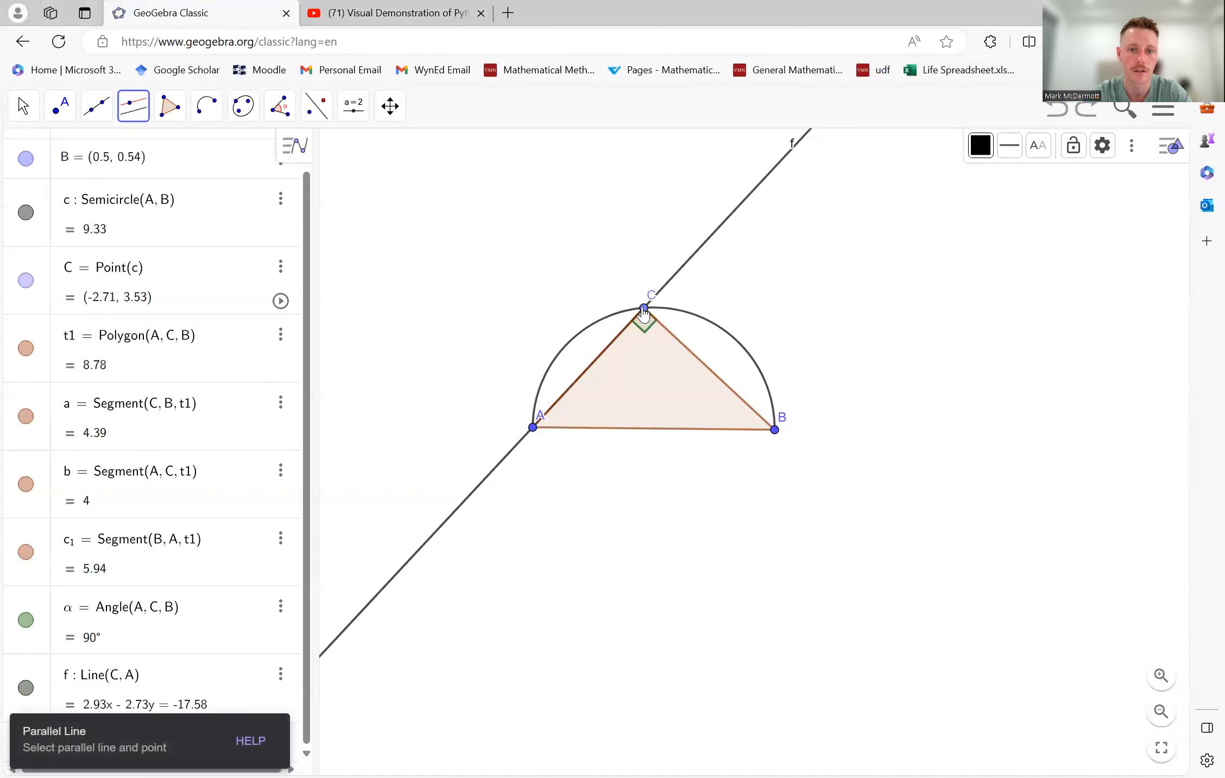
pyautogui.click(776, 436)
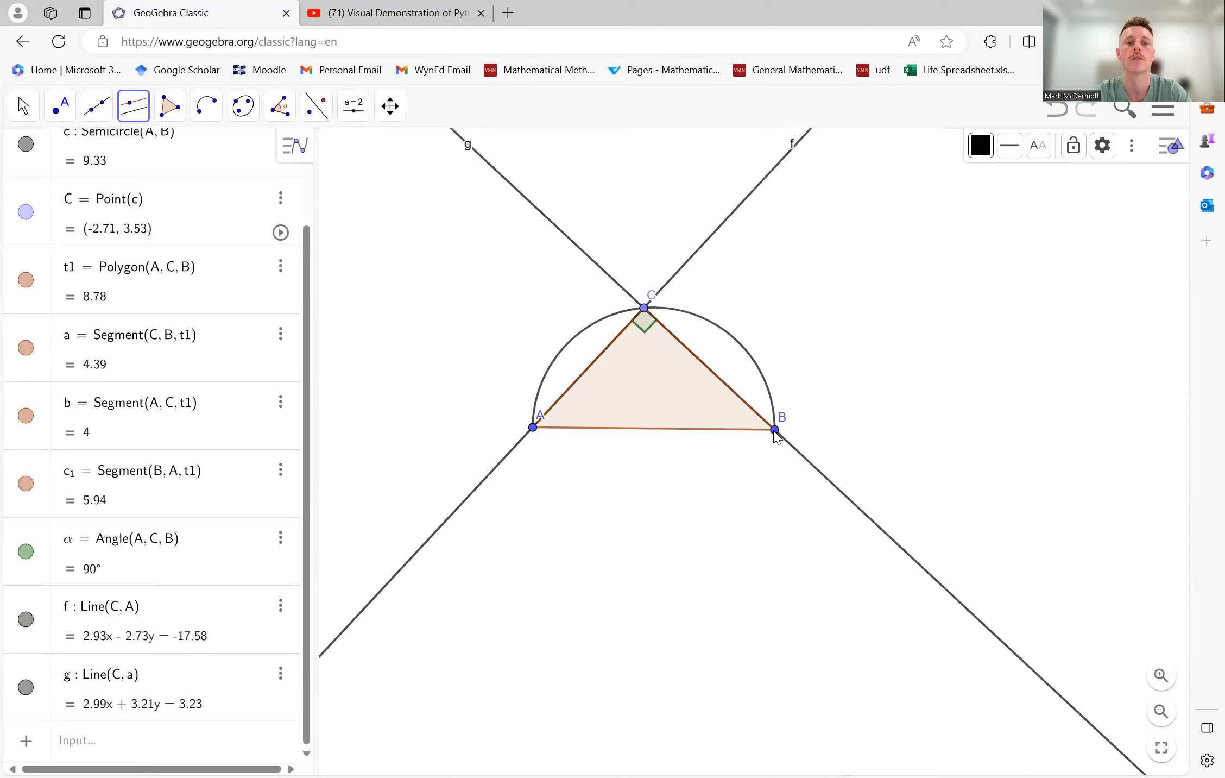
pyautogui.hotkey('ctrl', 'z')
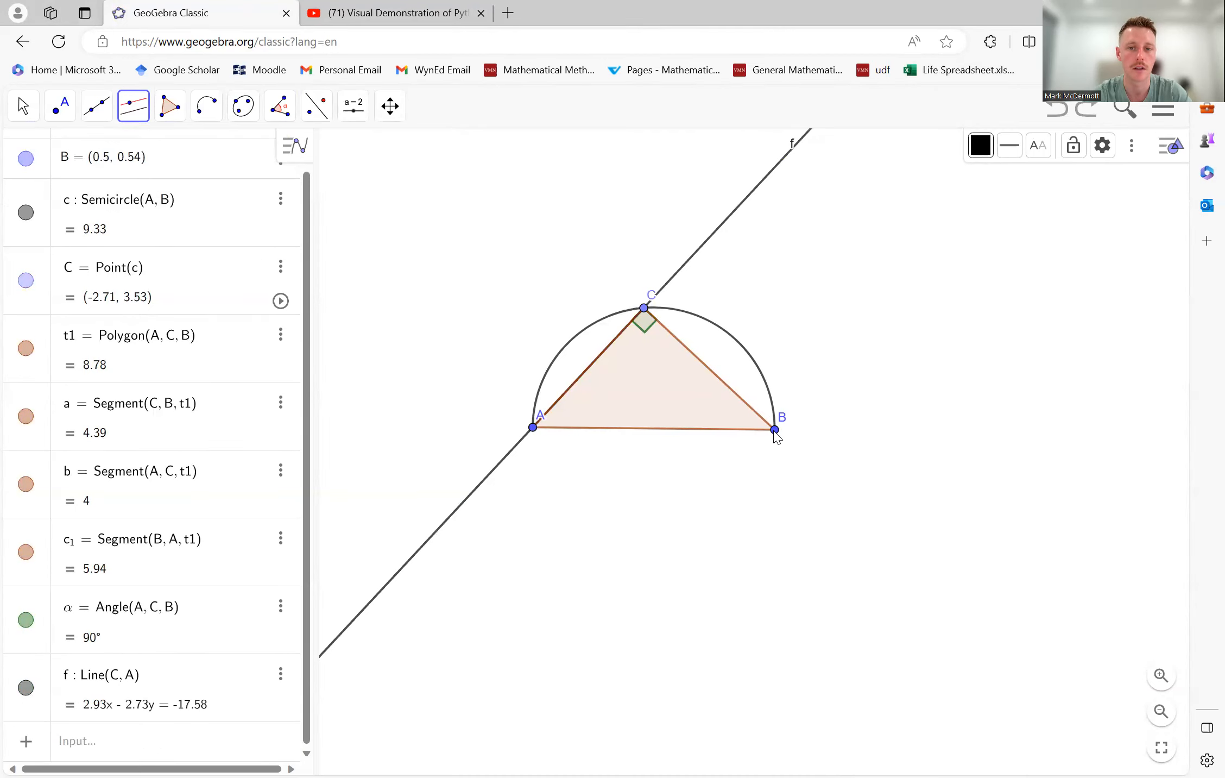
# - Construct a line through point B parallel to the line through C and A
pyautogui.click(132, 114)
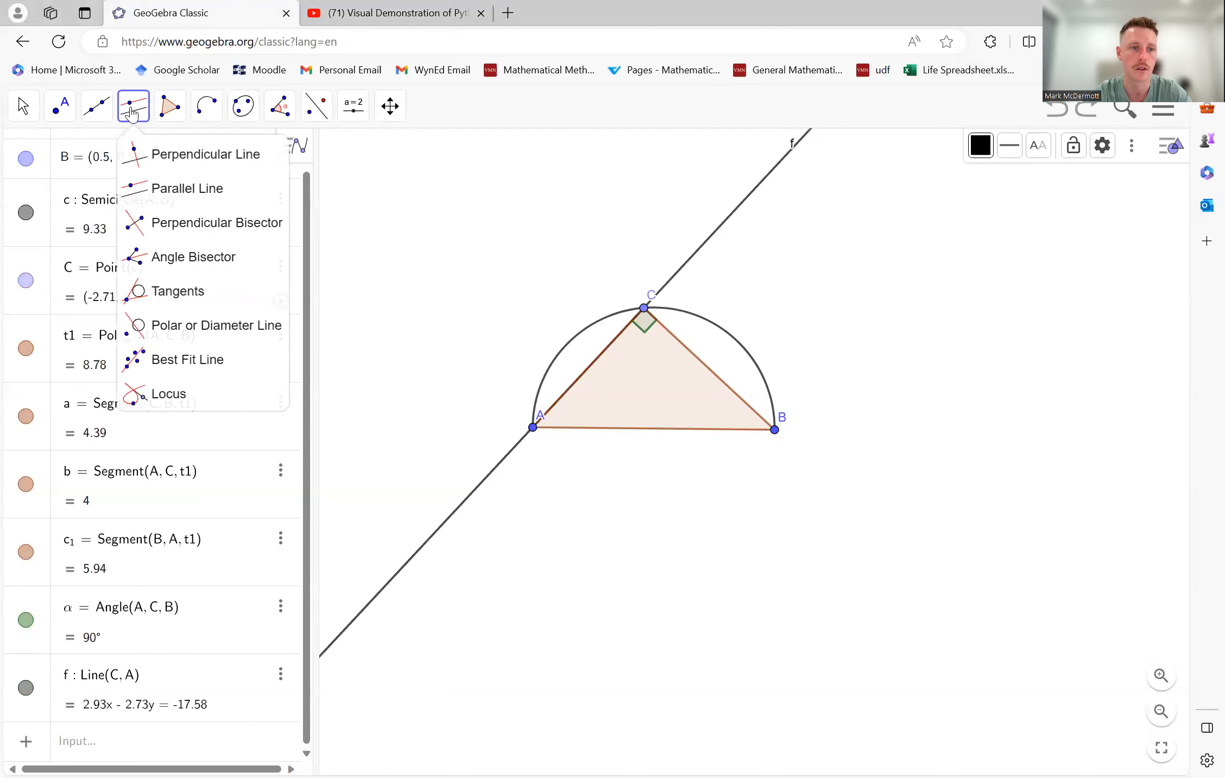
pyautogui.click(179, 186)
pyautogui.click(705, 247)
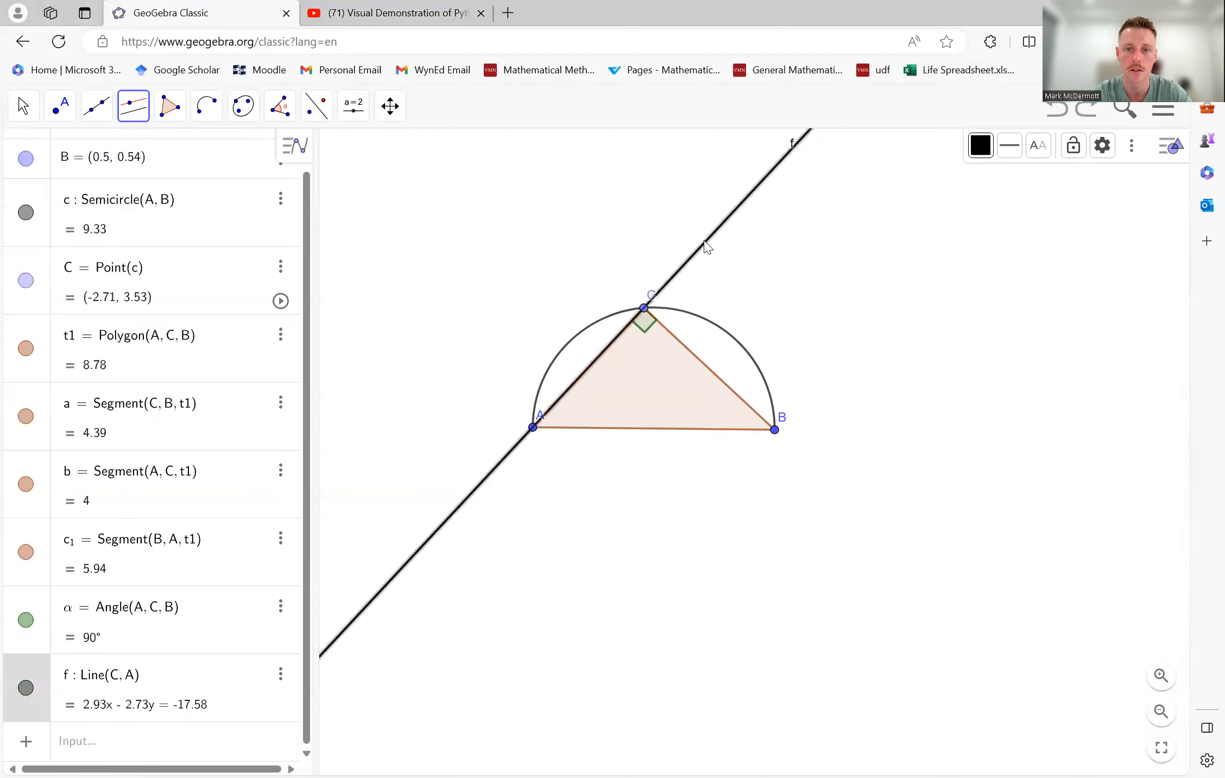
pyautogui.click(775, 430)
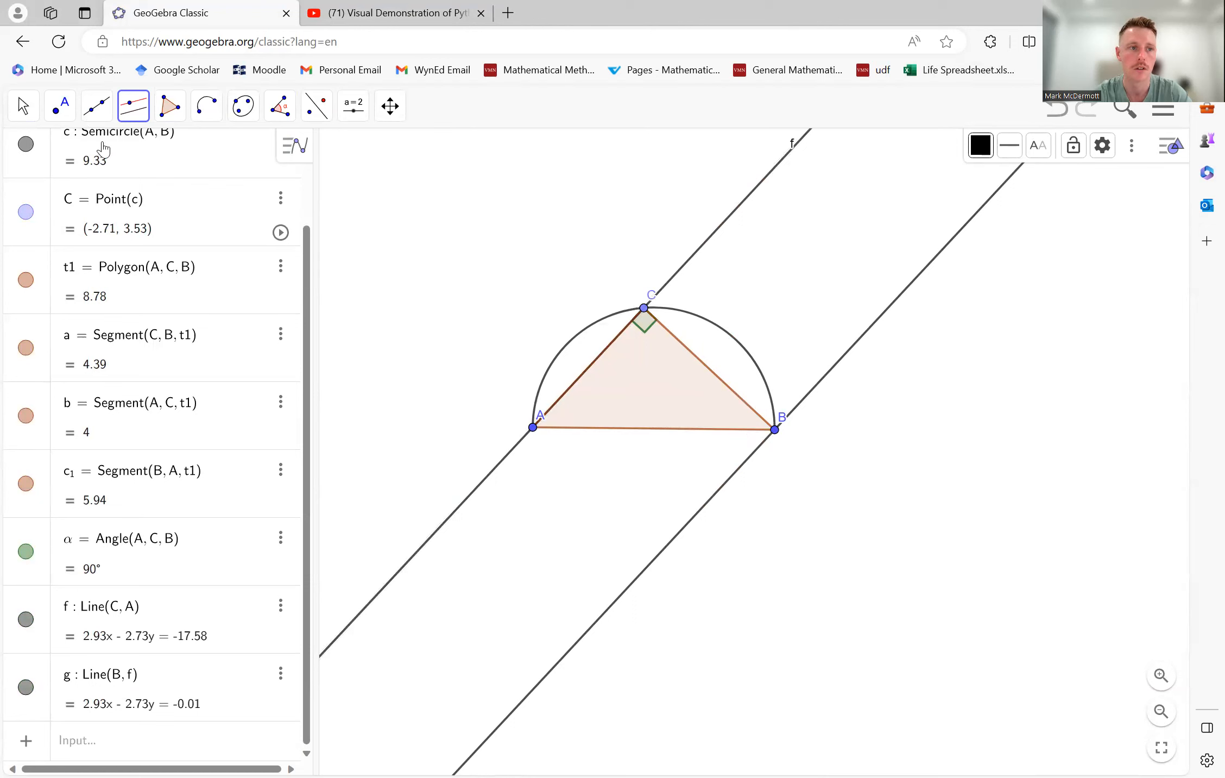
# - Draw a circle centred at C and passing through B with the Circle with Center through Point tool
pyautogui.click(23, 107)
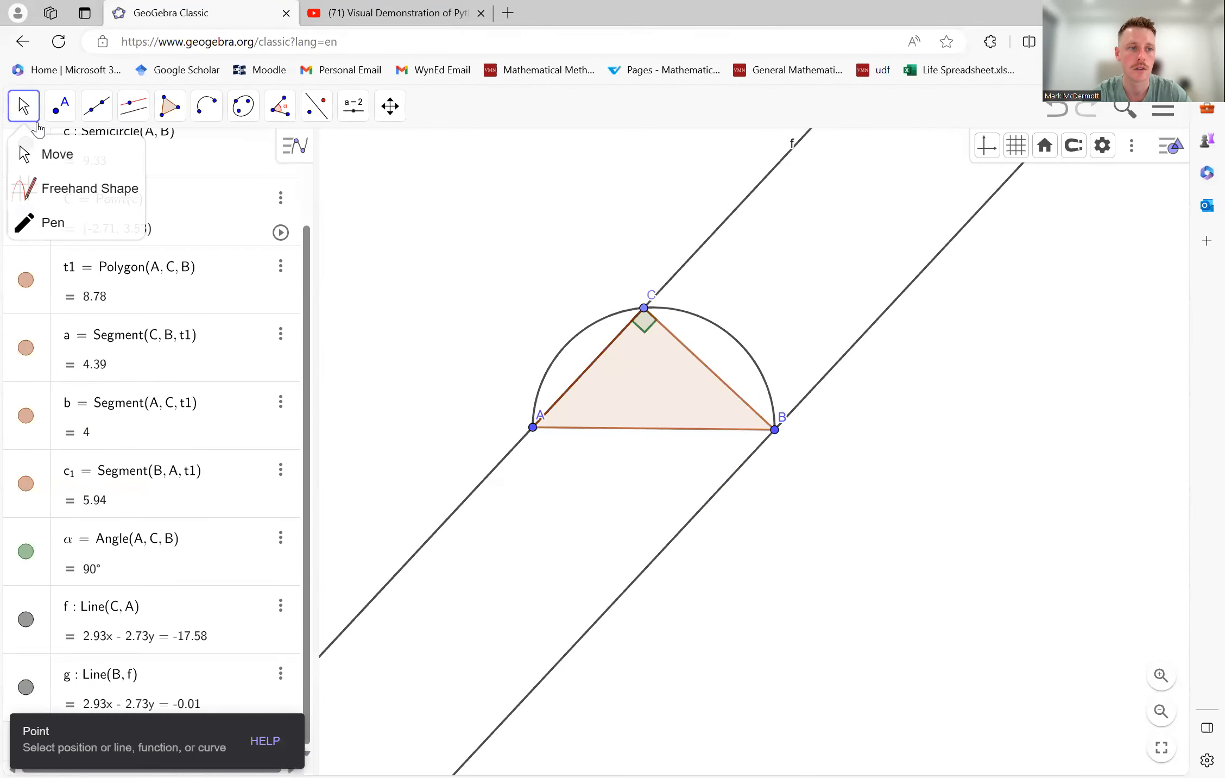
pyautogui.click(57, 153)
pyautogui.moveTo(960, 444); pyautogui.dragTo(919, 539)
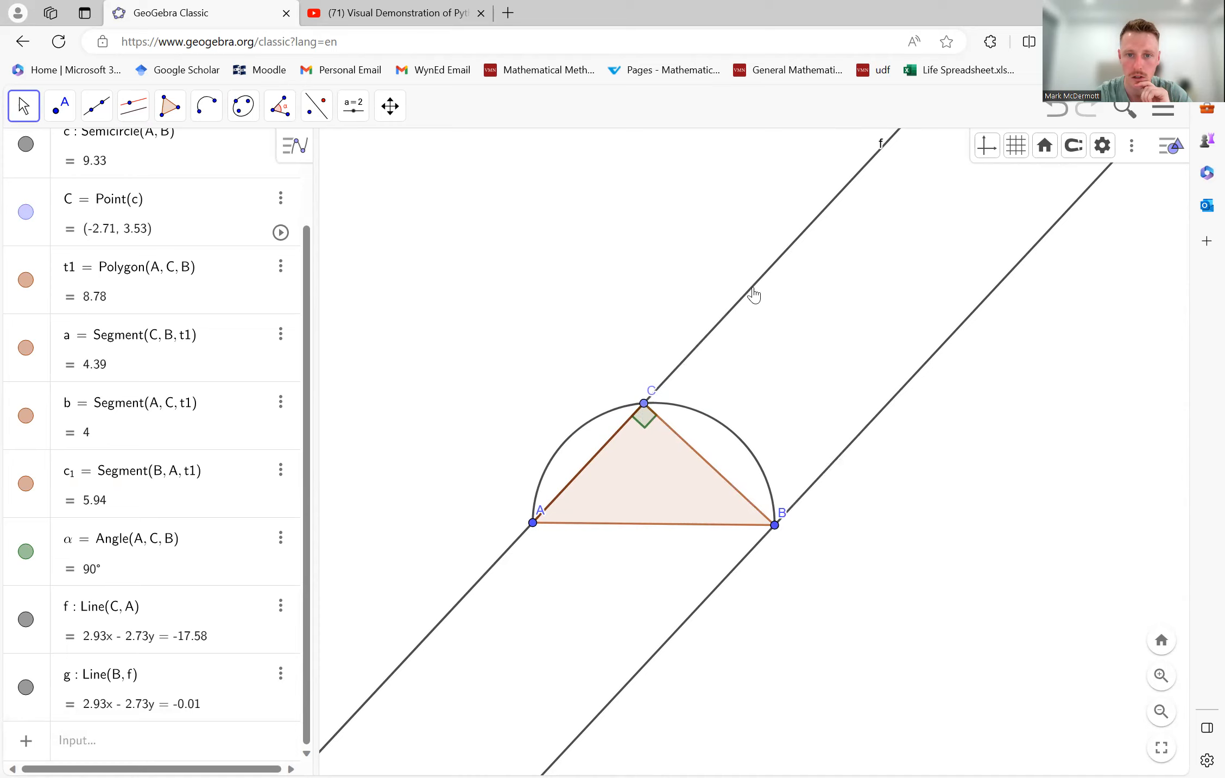
pyautogui.click(243, 106)
pyautogui.click(220, 157)
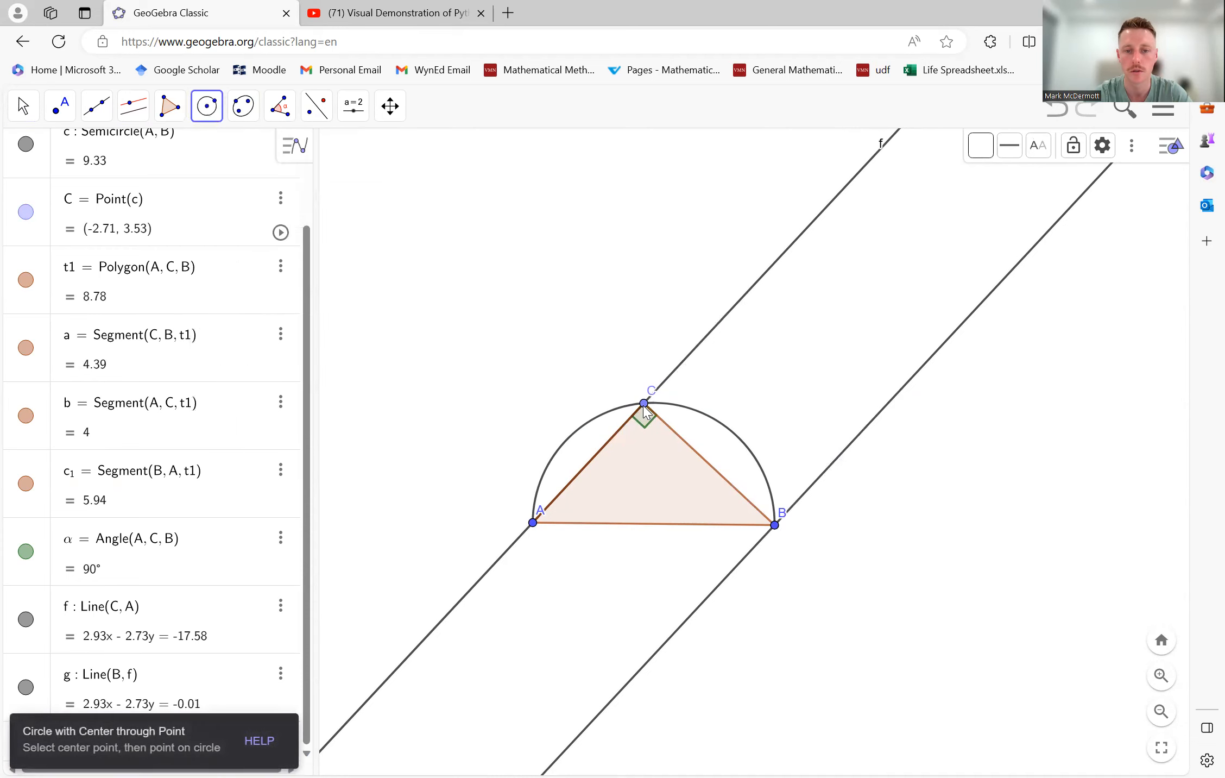
pyautogui.click(661, 415)
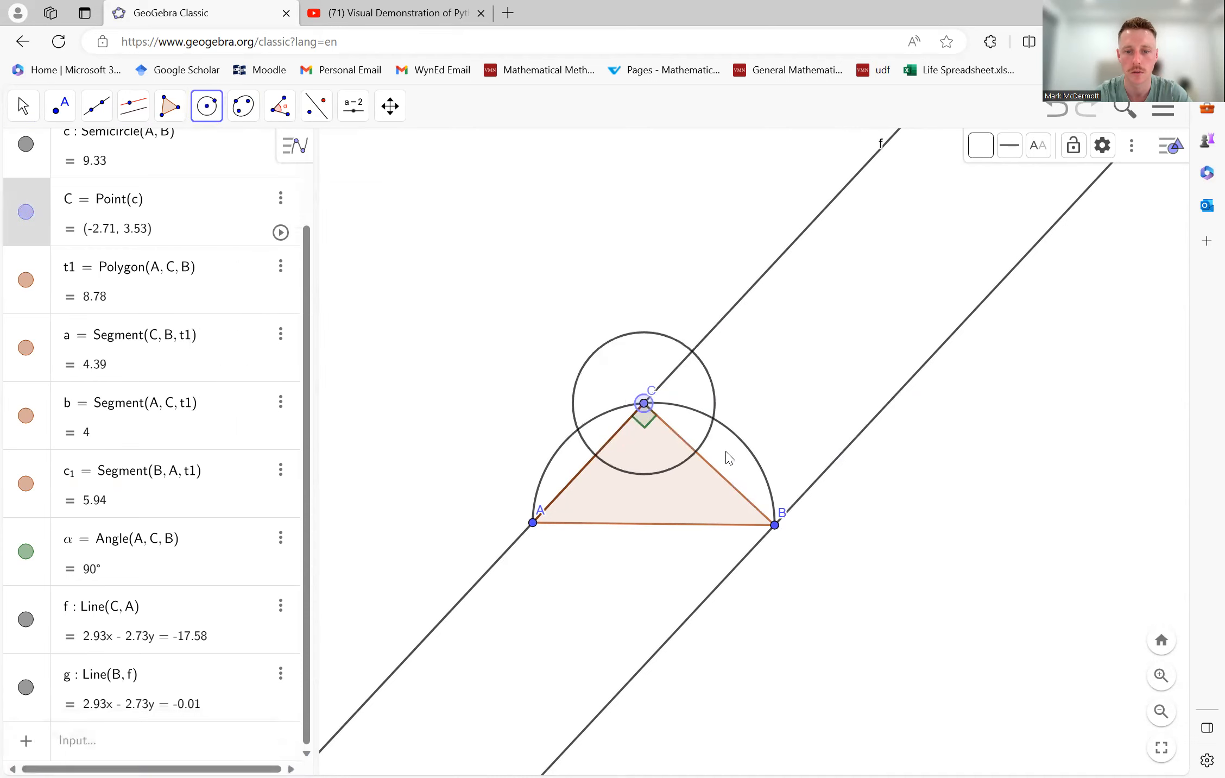
pyautogui.click(777, 525)
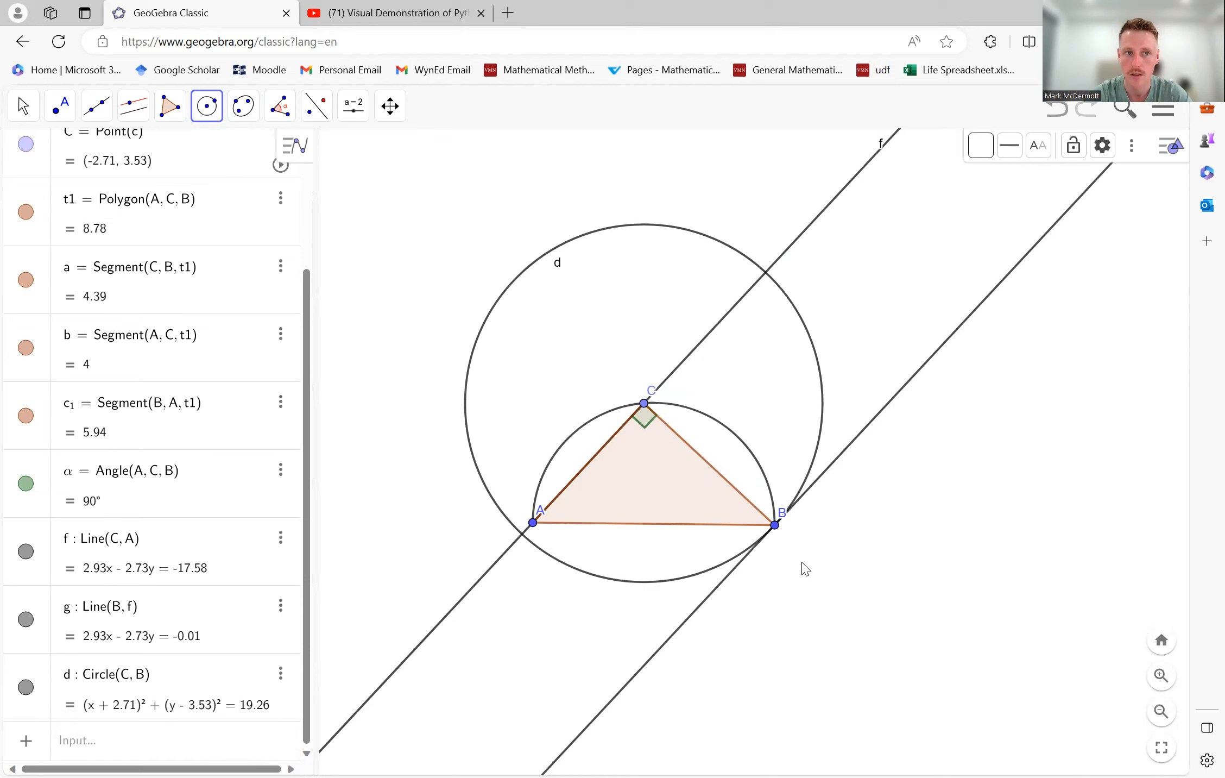
# - Mark the intersection points of the circle centred at C and the line through C and A
pyautogui.click(97, 114)
pyautogui.moveTo(60, 109)
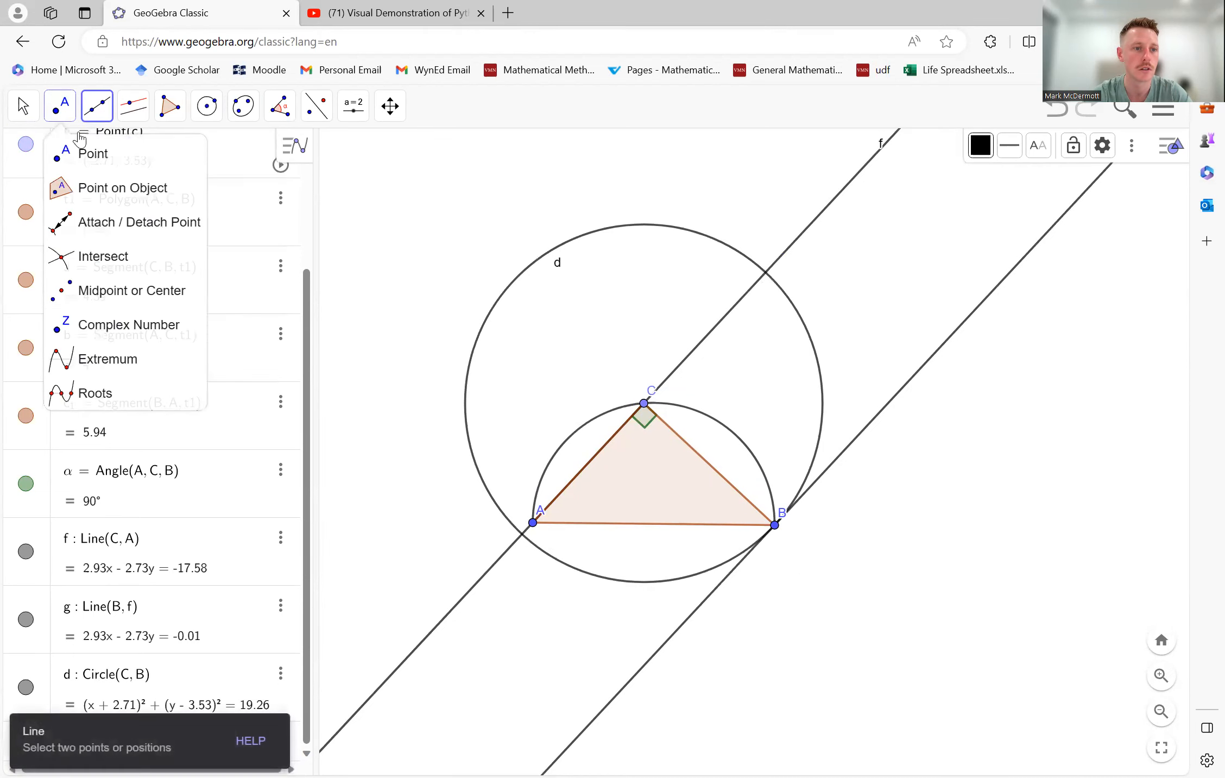
pyautogui.click(97, 255)
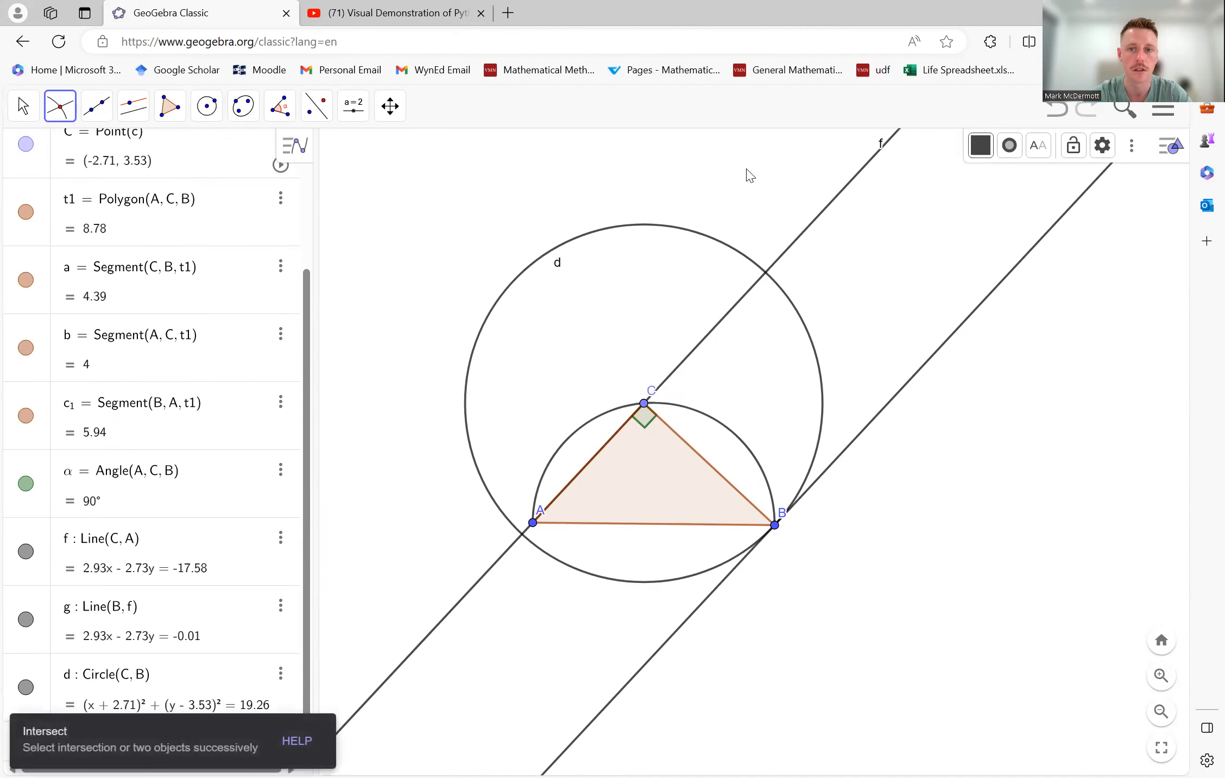
pyautogui.click(829, 210)
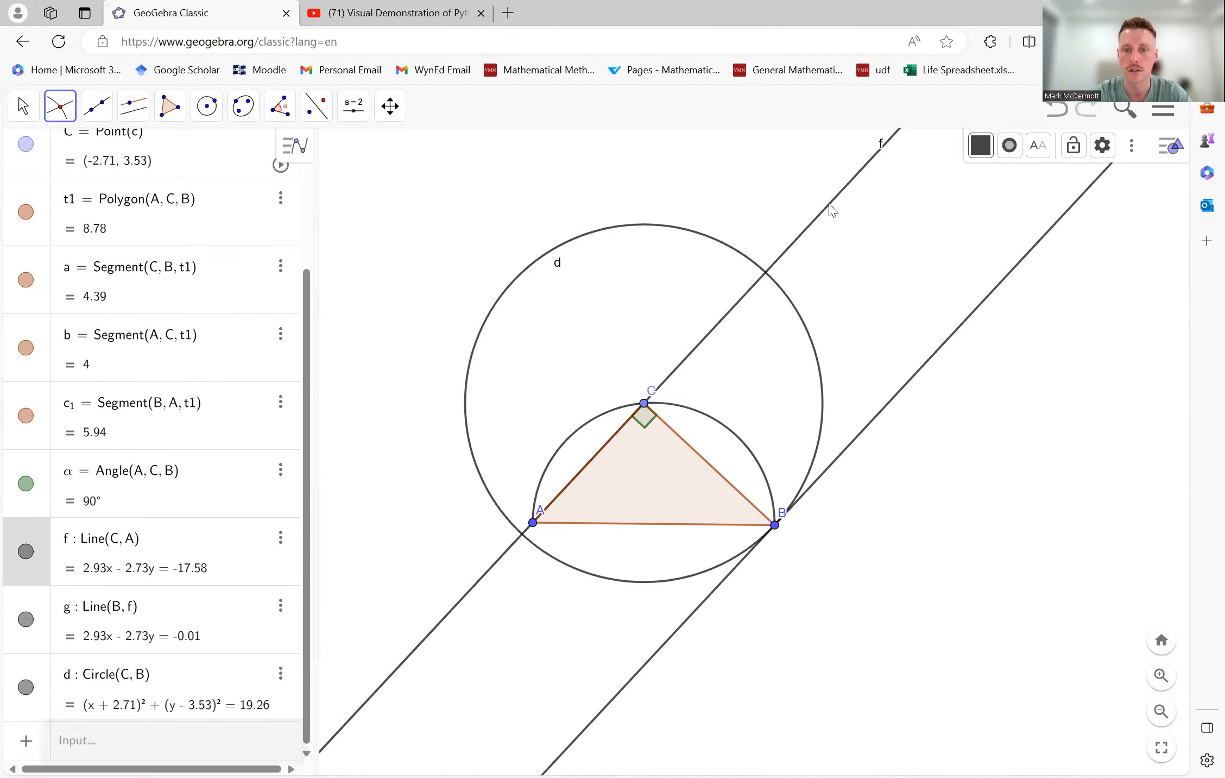
pyautogui.click(751, 266)
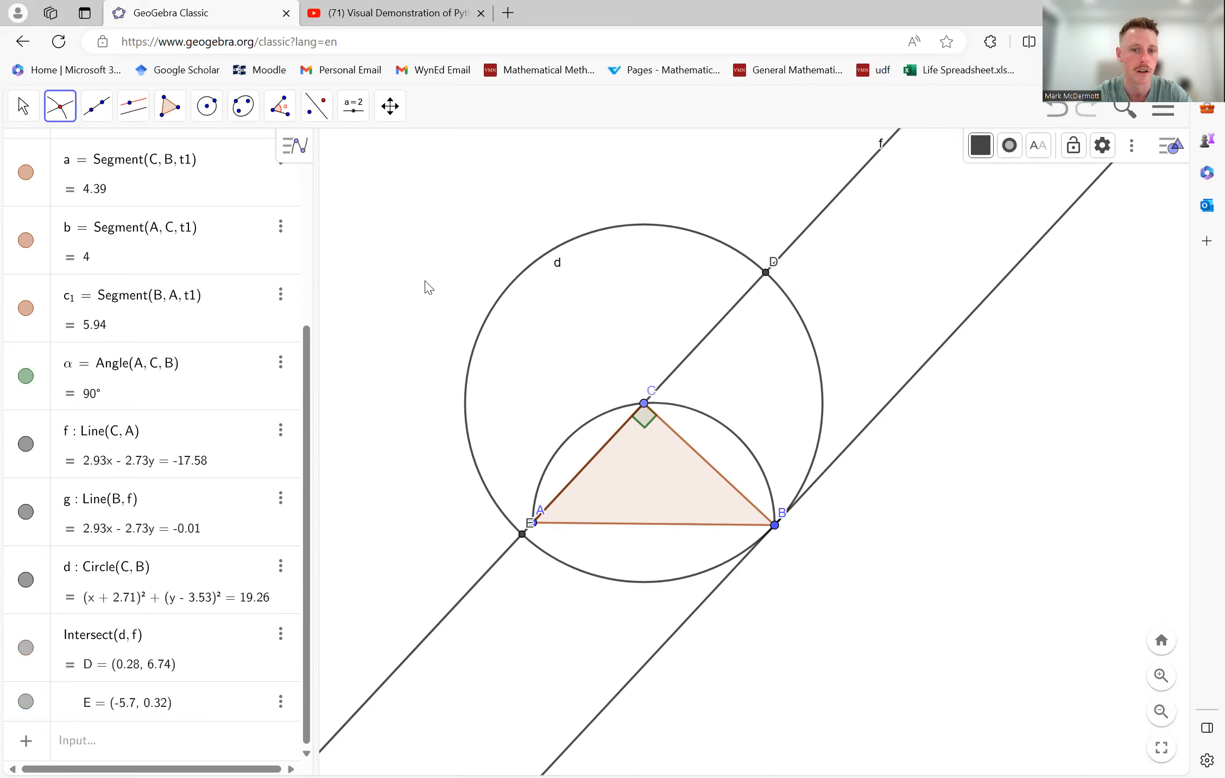
# - Construct a perpendicular to line CA through D, the upper intersection with the circle
pyautogui.click(130, 113)
pyautogui.click(179, 154)
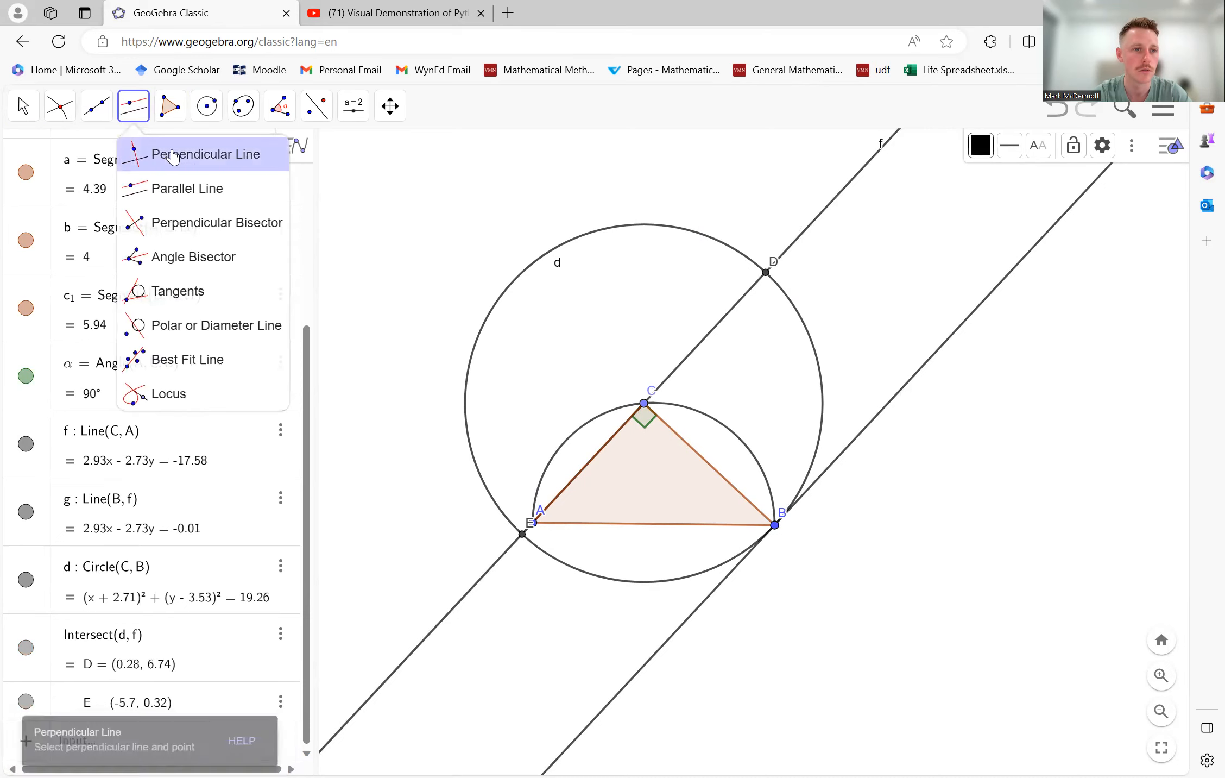
pyautogui.click(788, 250)
pyautogui.click(766, 272)
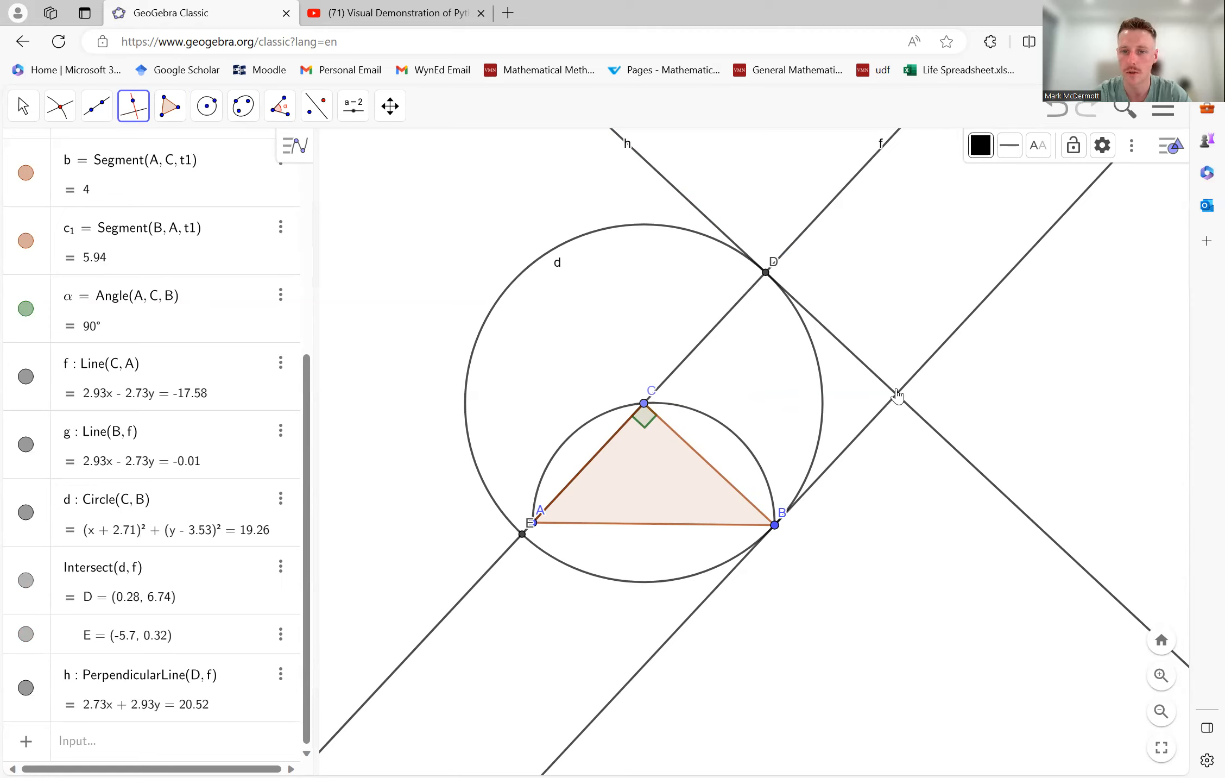
# - Mark the intersection of the parallel line through B and the perpendicular line through D with the Intersect tool
pyautogui.click(60, 106)
pyautogui.click(104, 255)
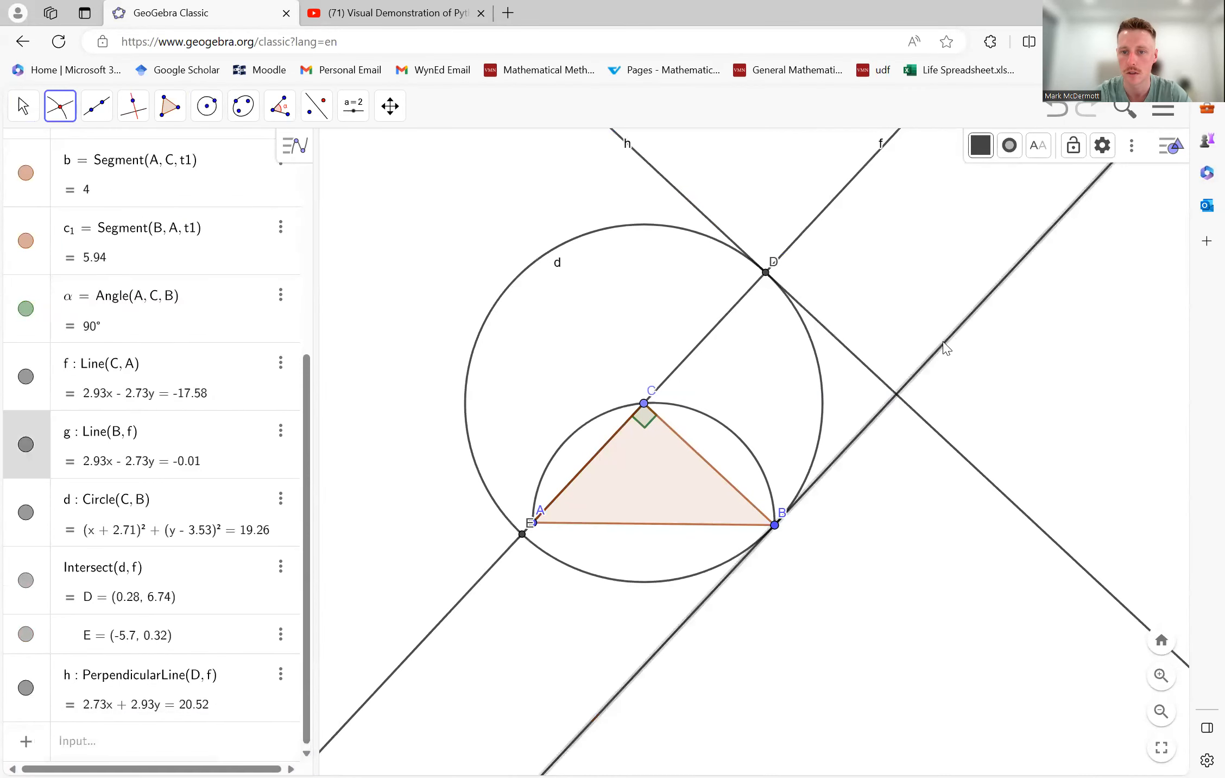
pyautogui.click(893, 393)
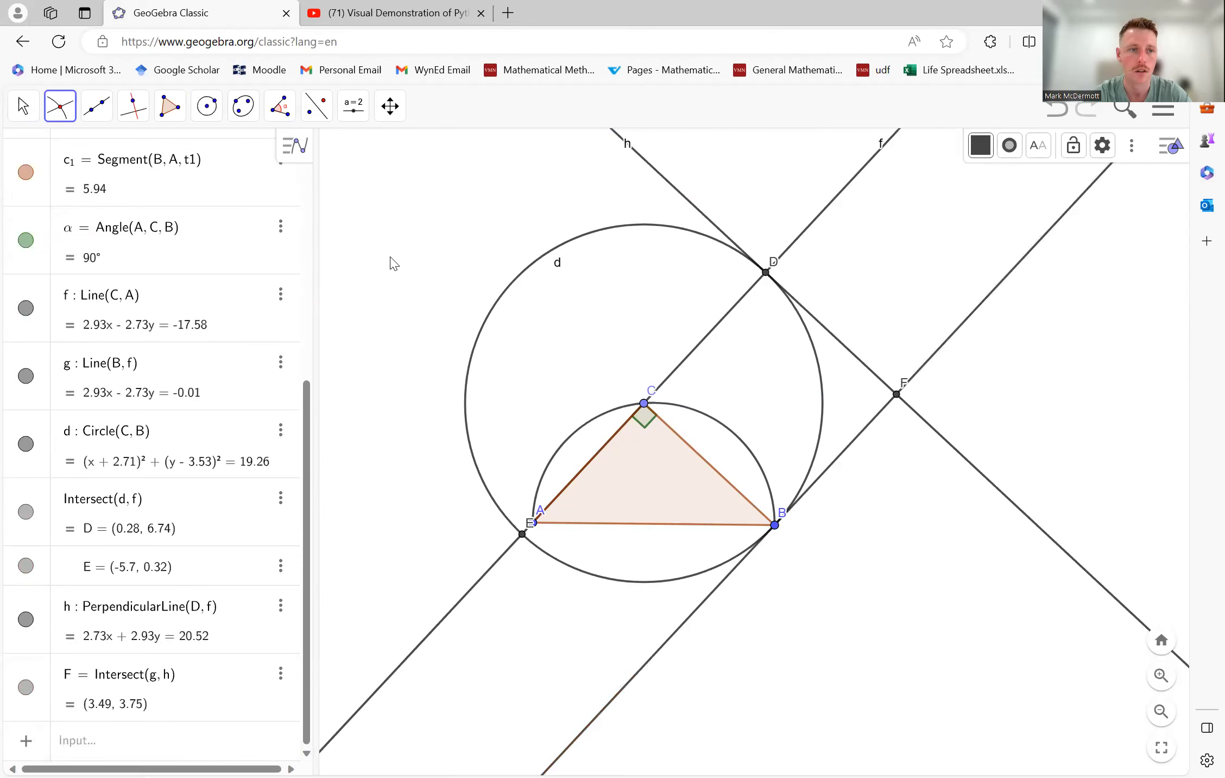
# - Create a polygon through C, D, F and B to form the square on side CB
pyautogui.click(169, 106)
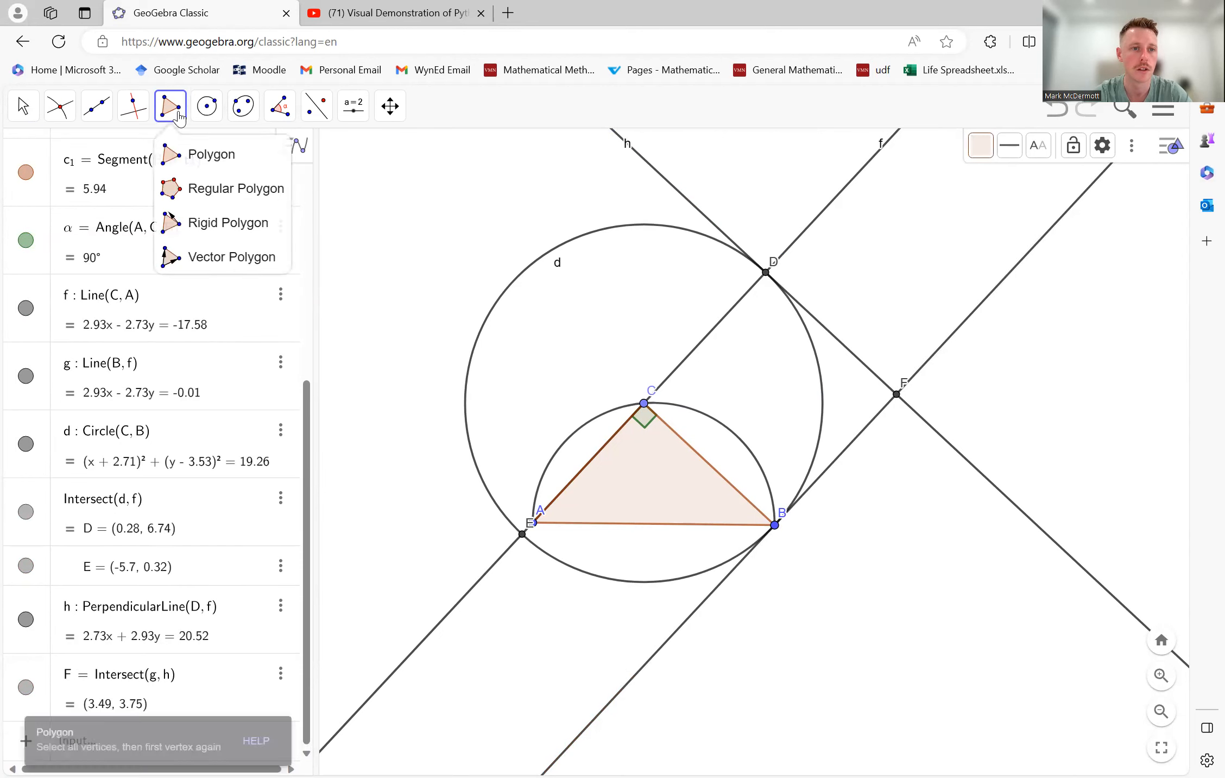
pyautogui.click(200, 154)
pyautogui.click(644, 404)
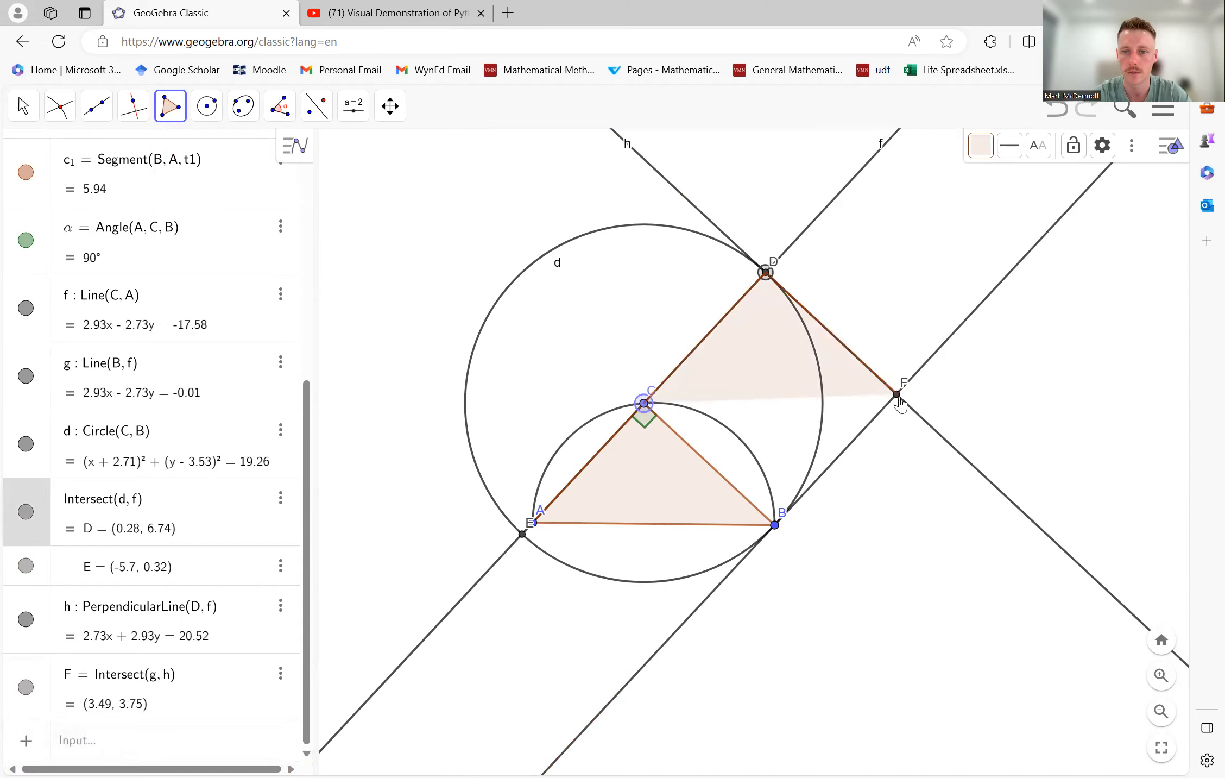
pyautogui.click(897, 395)
pyautogui.click(775, 525)
pyautogui.click(644, 404)
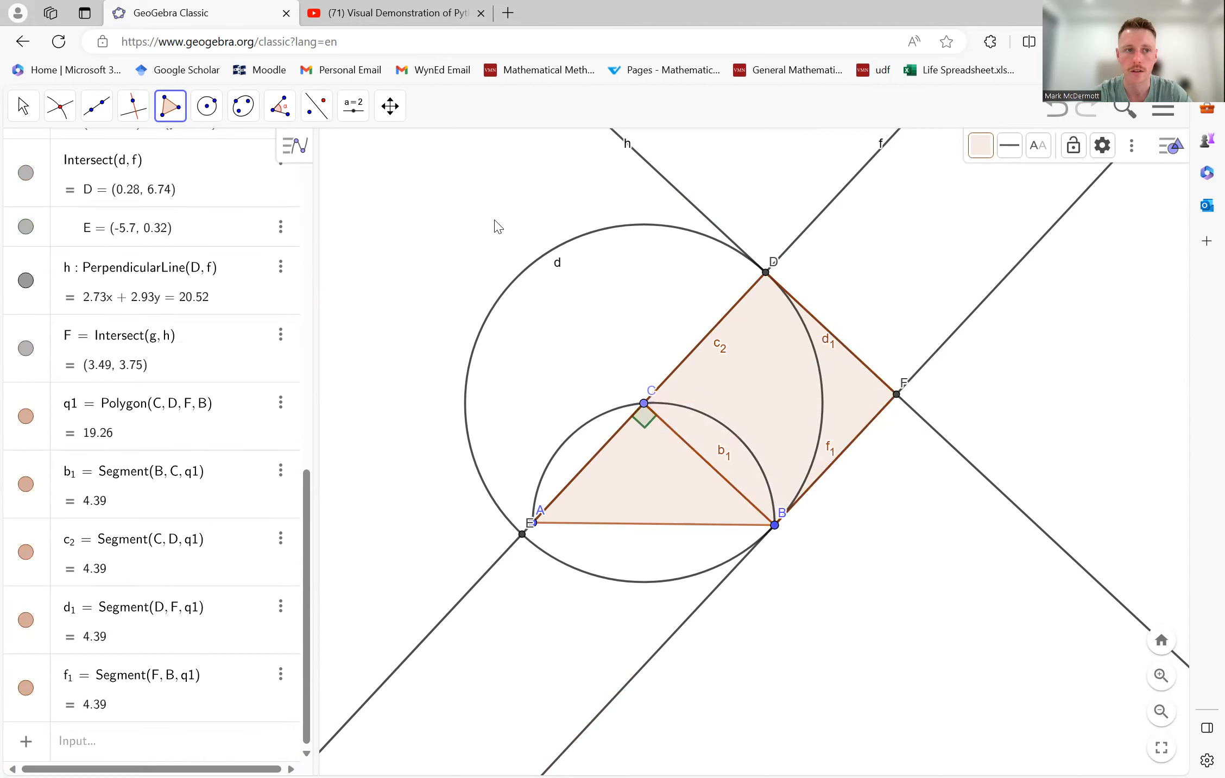
# - Change the colour of the square CDFB to green
pyautogui.click(23, 105)
pyautogui.click(57, 155)
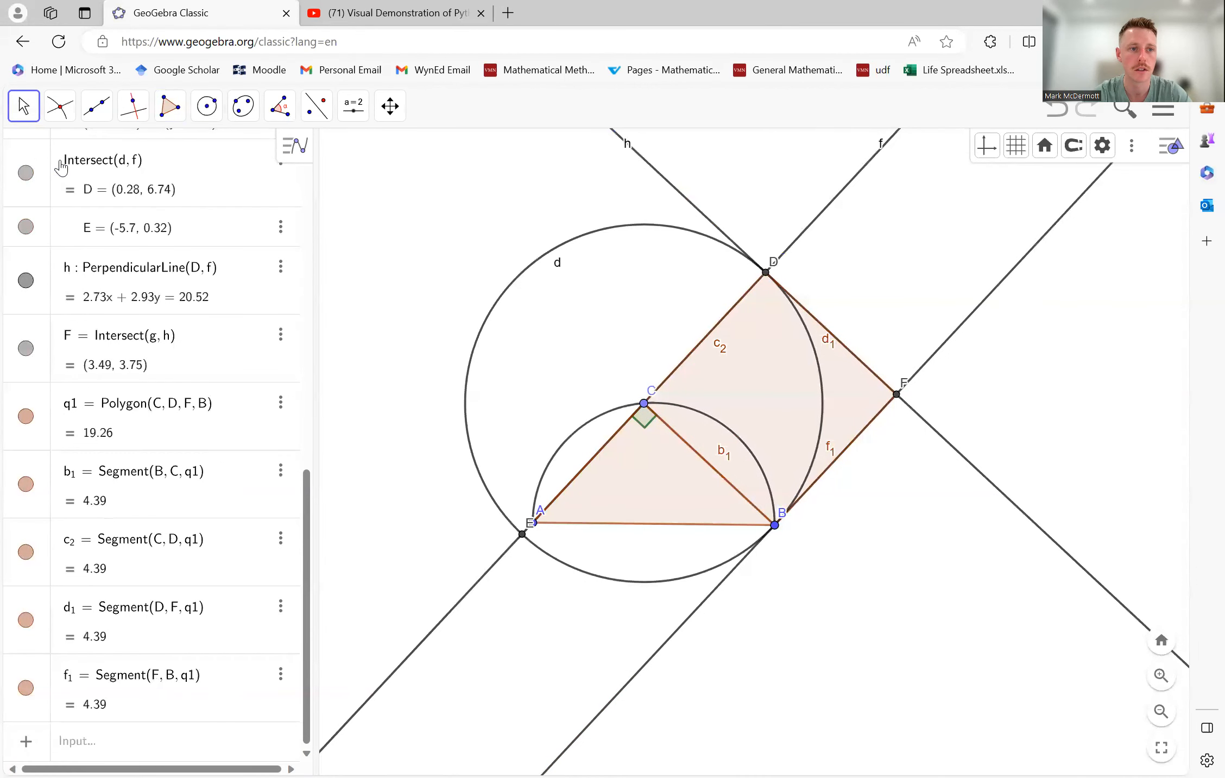
pyautogui.rightClick(770, 375)
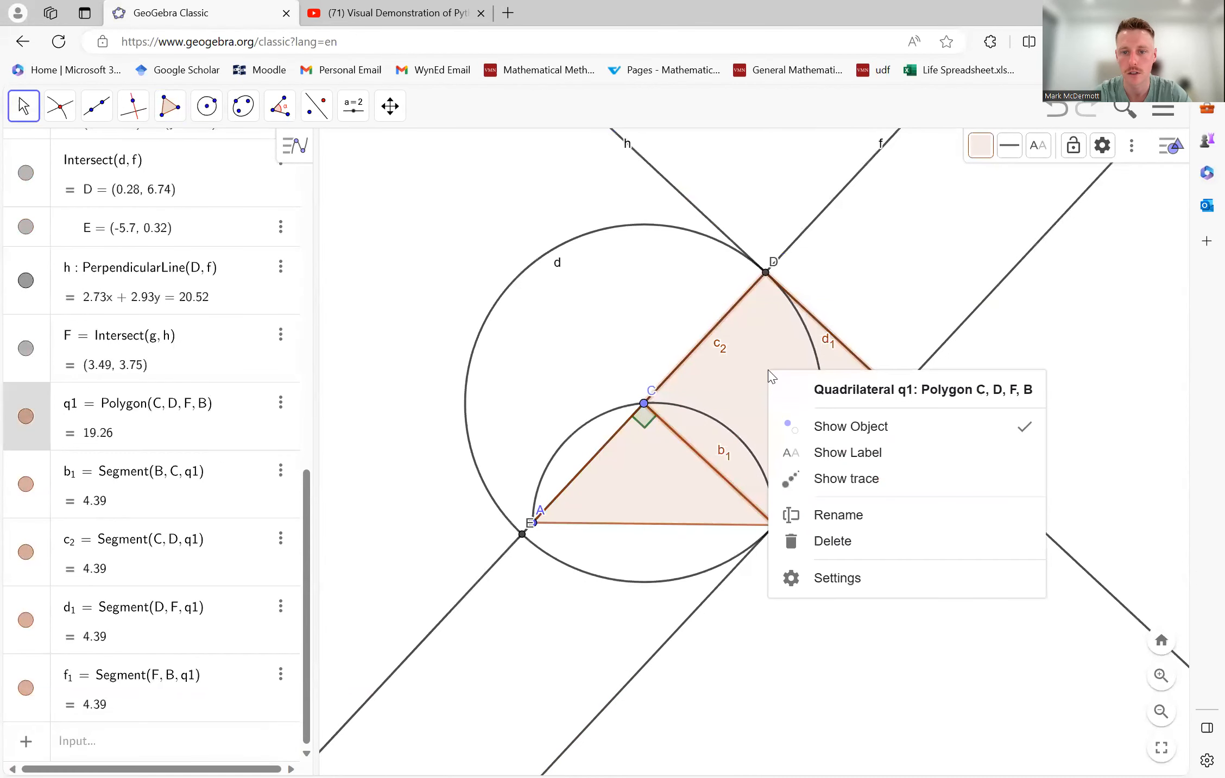
pyautogui.click(981, 145)
pyautogui.click(986, 175)
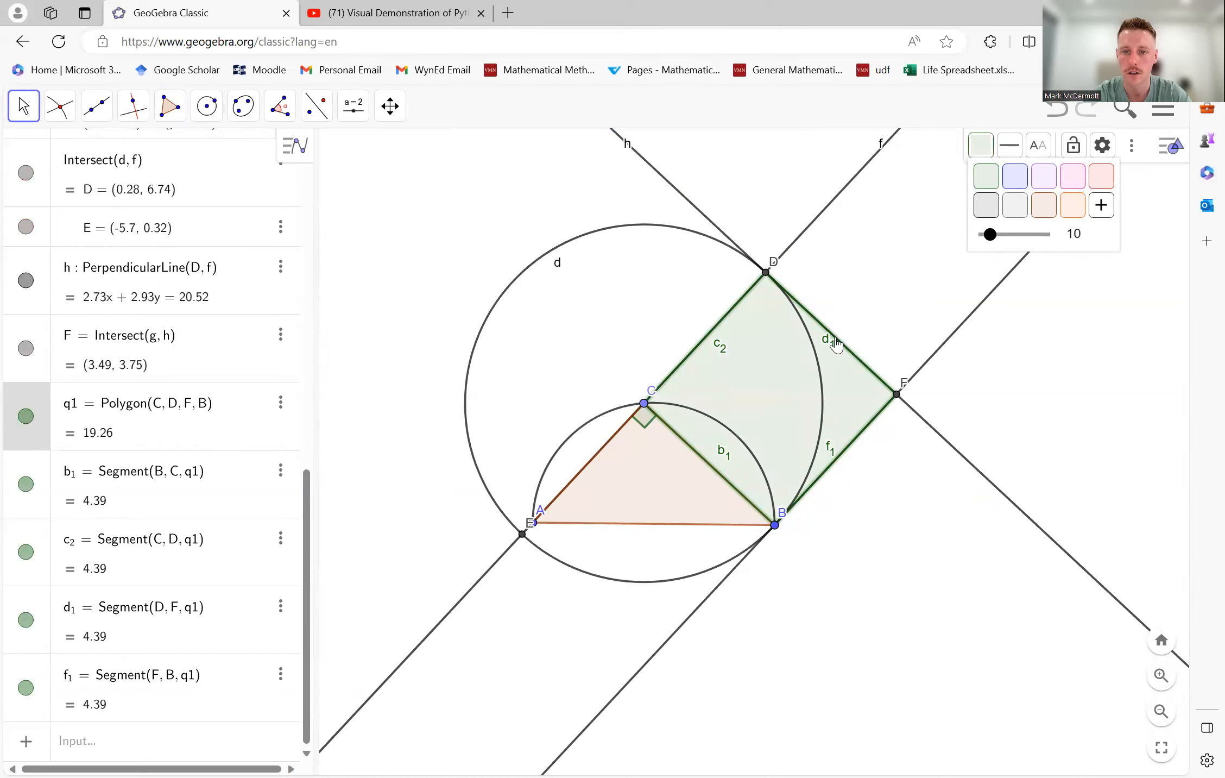
# - Hide the labels of the square's sides DF, CD and FB
pyautogui.click(836, 343)
pyautogui.rightClick(836, 343)
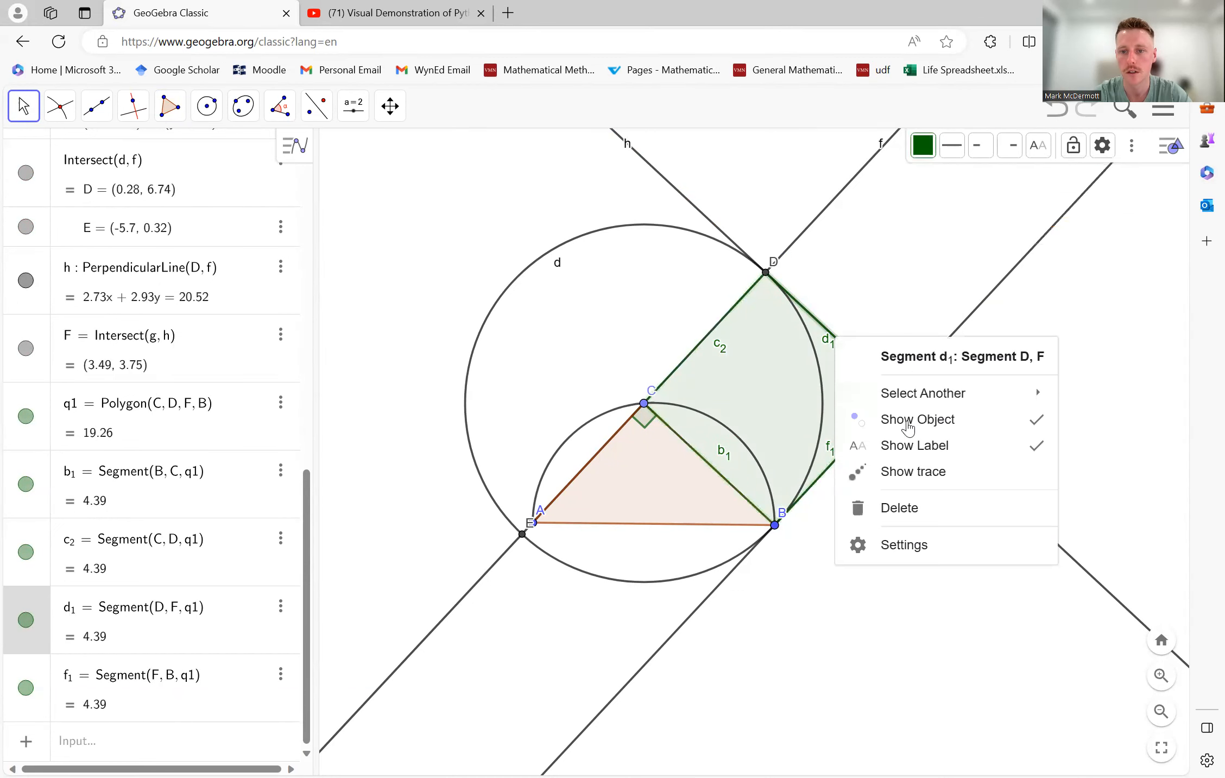
pyautogui.click(926, 449)
pyautogui.click(709, 345)
pyautogui.rightClick(709, 345)
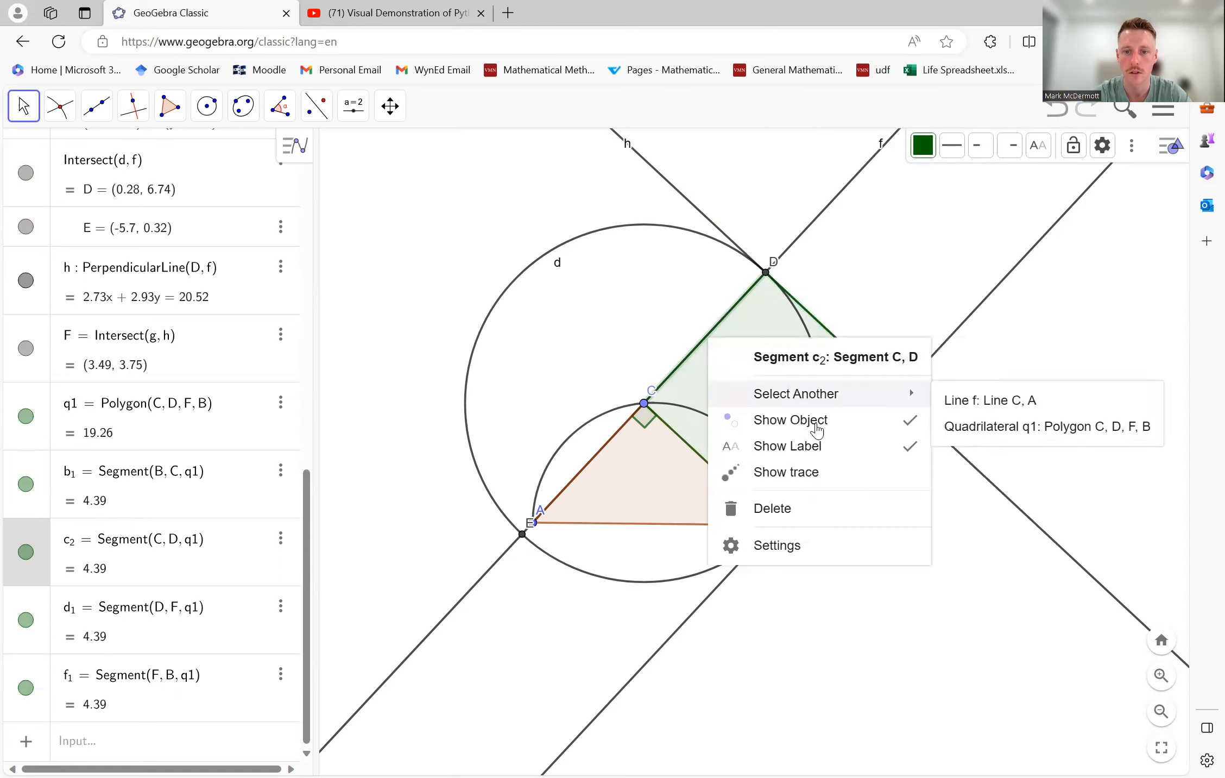
pyautogui.click(748, 444)
pyautogui.click(836, 468)
pyautogui.rightClick(836, 469)
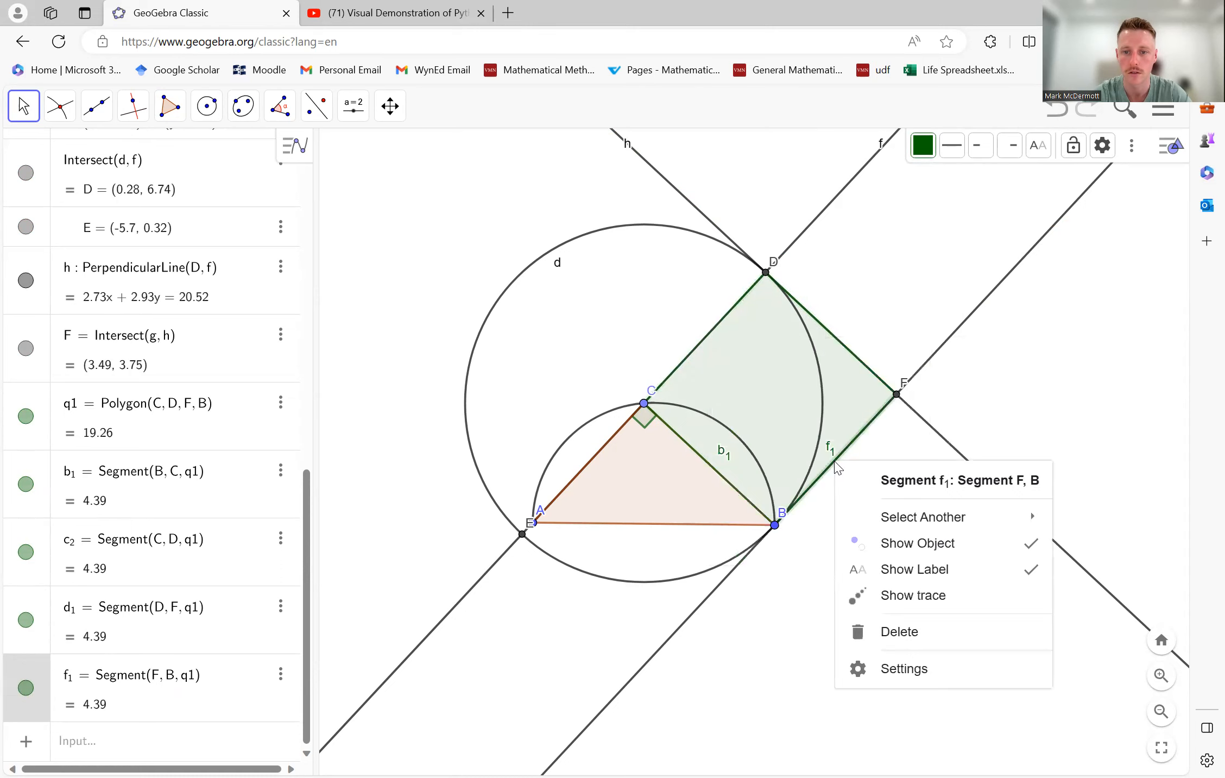
pyautogui.click(915, 565)
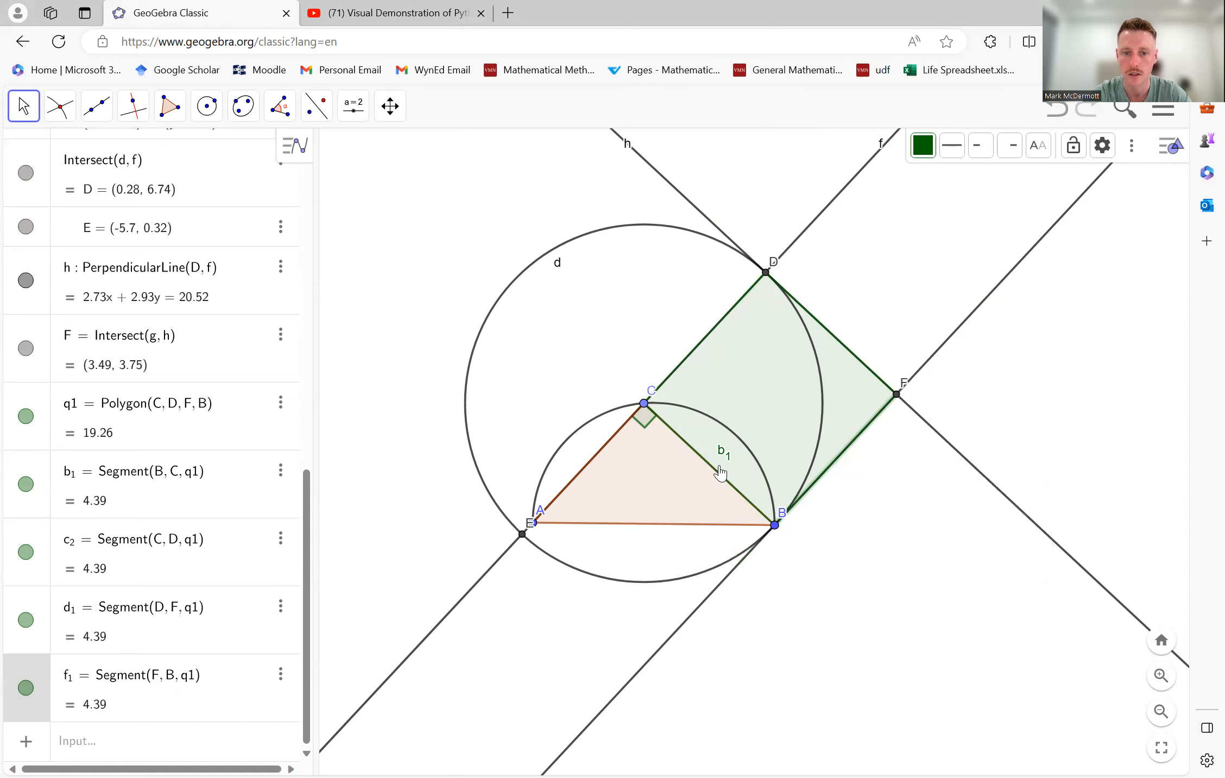
# - Hide the label of segment b₁, the square's side that overlaps the triangle side CB
pyautogui.click(716, 472)
pyautogui.click(717, 472)
pyautogui.rightClick(713, 467)
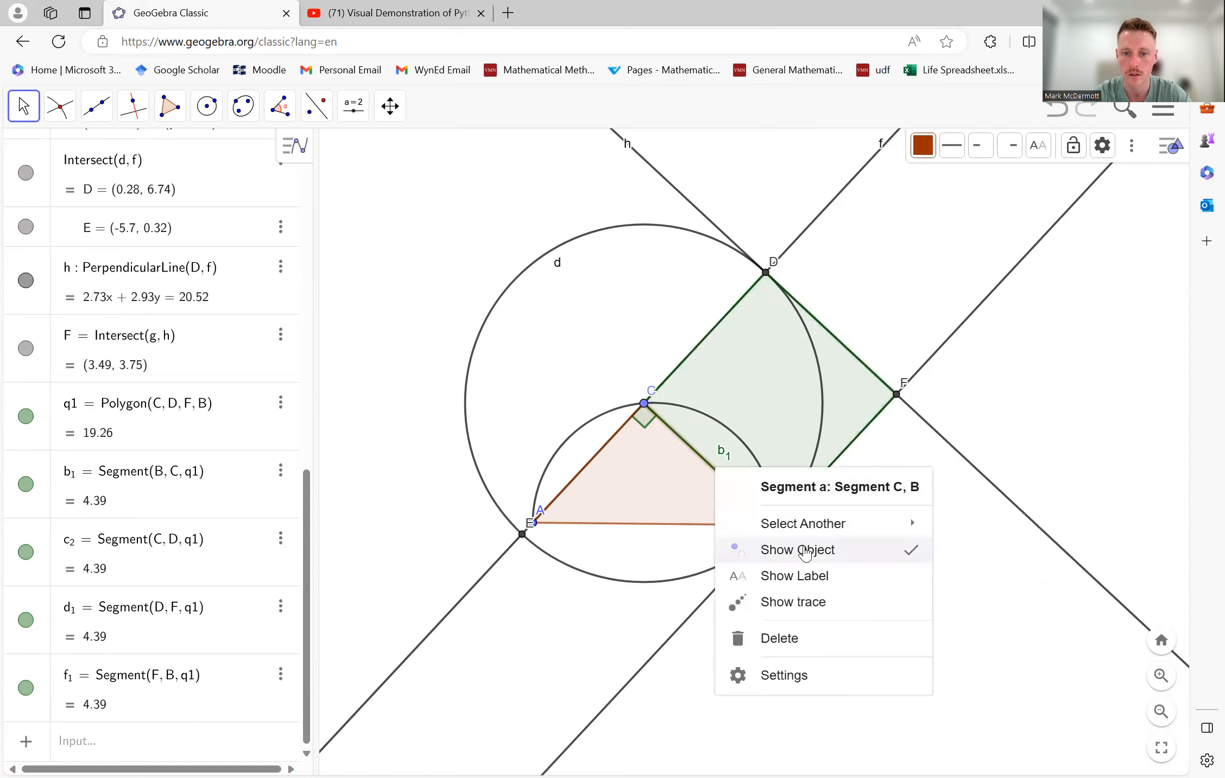
pyautogui.moveTo(808, 528)
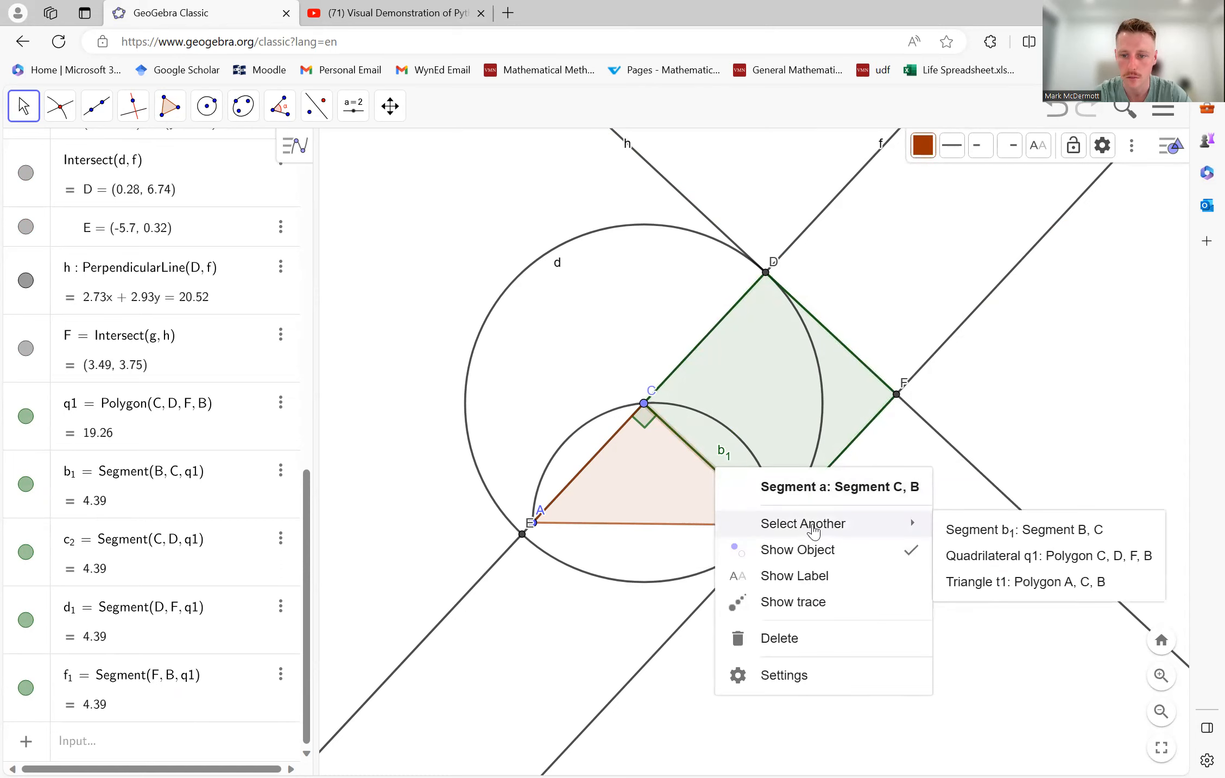
pyautogui.click(982, 530)
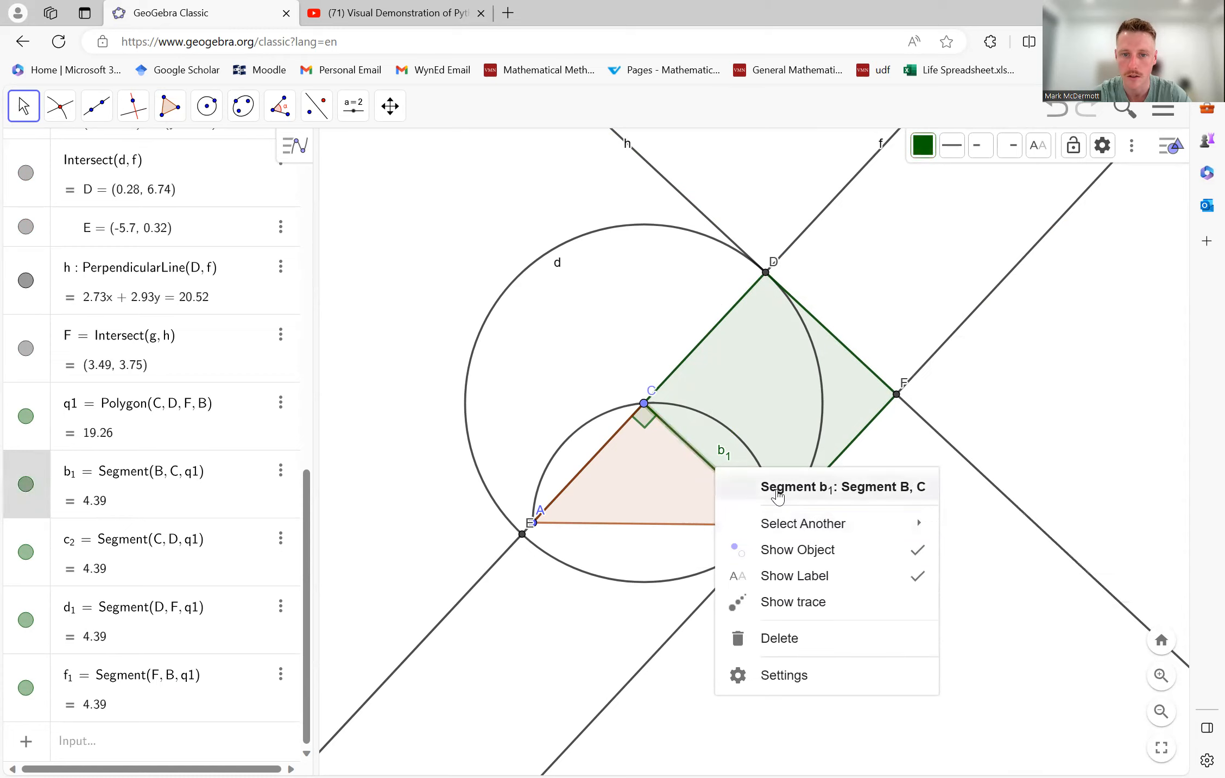
pyautogui.click(843, 577)
pyautogui.click(841, 590)
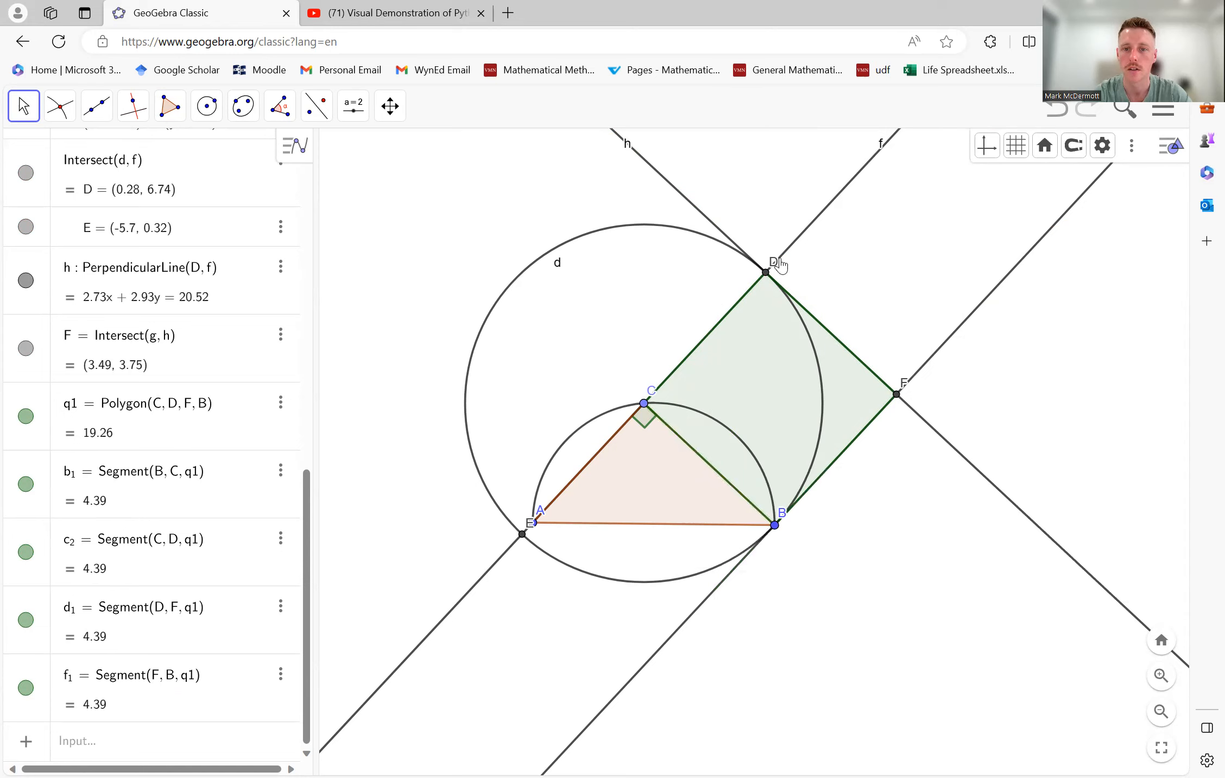
# - Hide line f through C and A and its parallel line g through B
pyautogui.click(811, 230)
pyautogui.rightClick(812, 228)
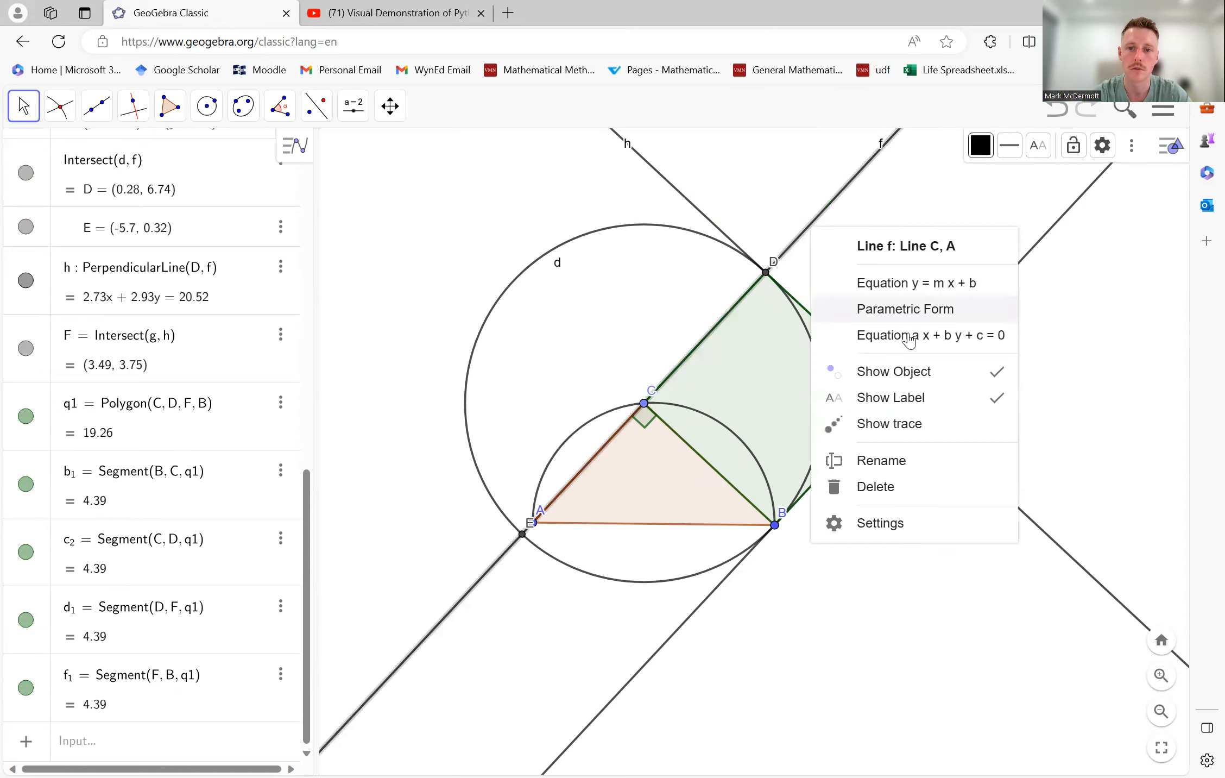
pyautogui.click(915, 380)
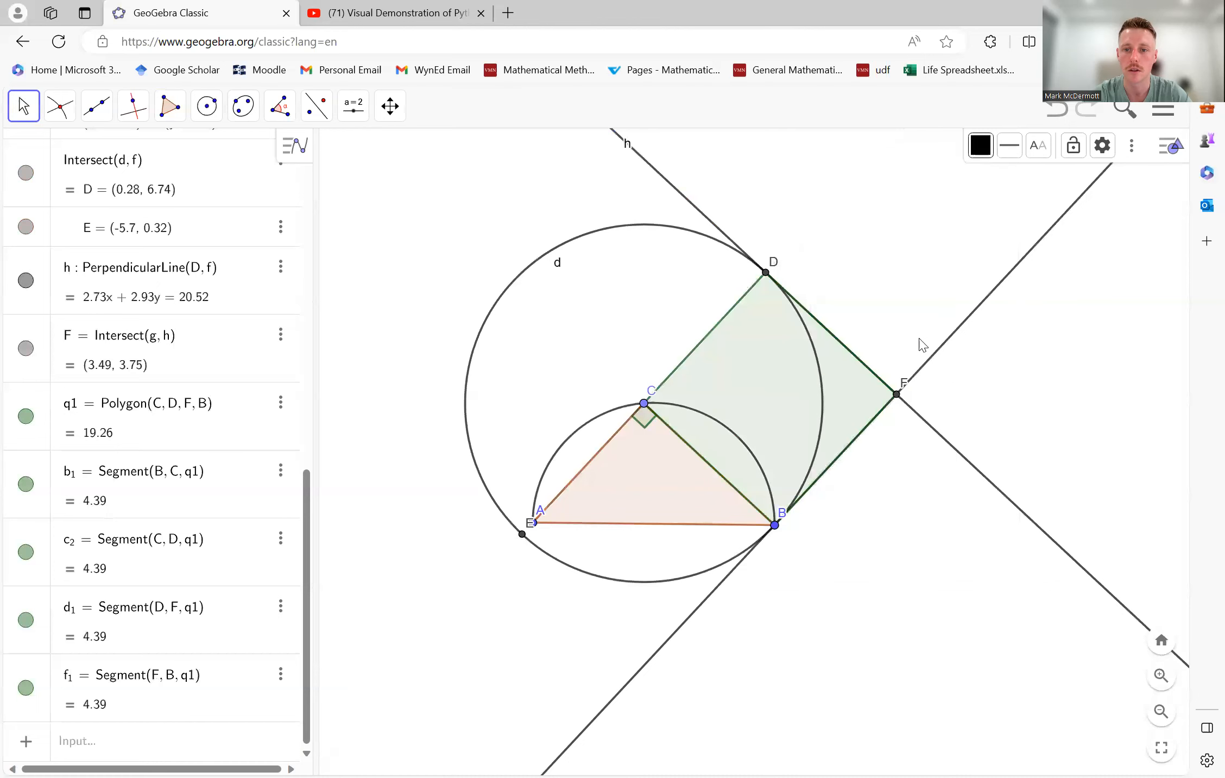
pyautogui.rightClick(938, 357)
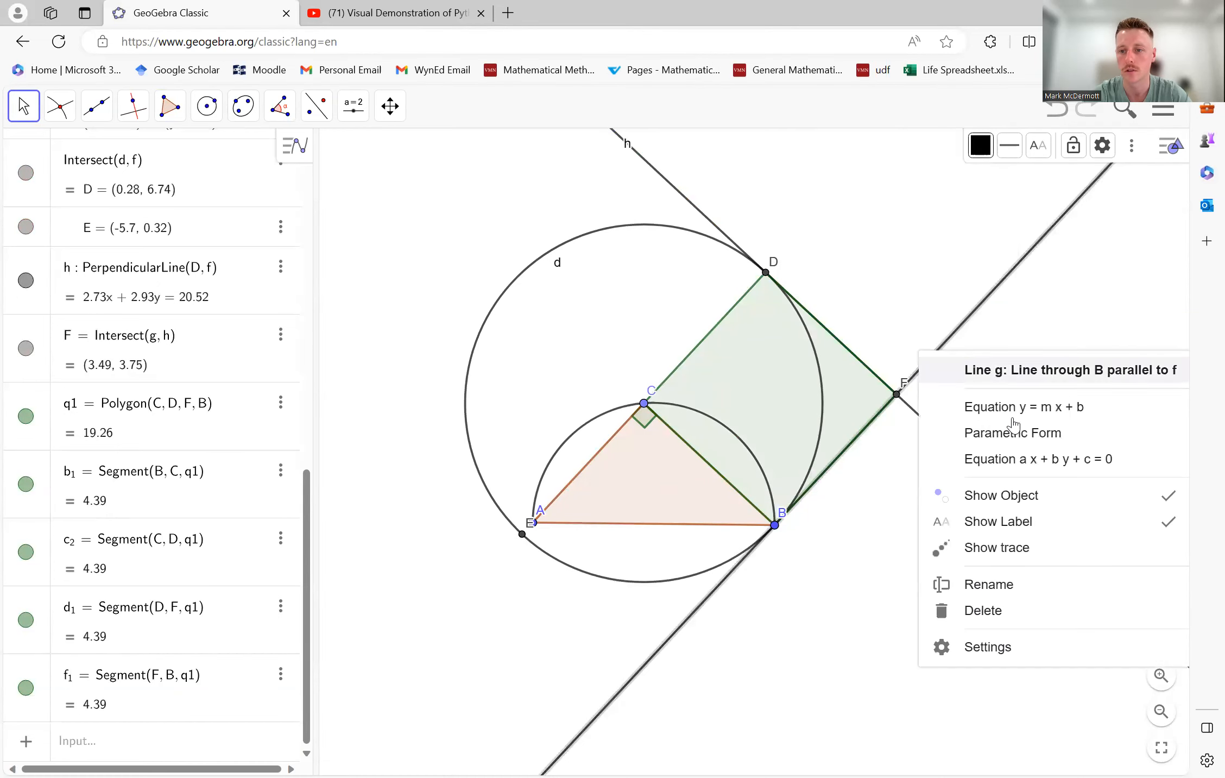
pyautogui.click(1040, 493)
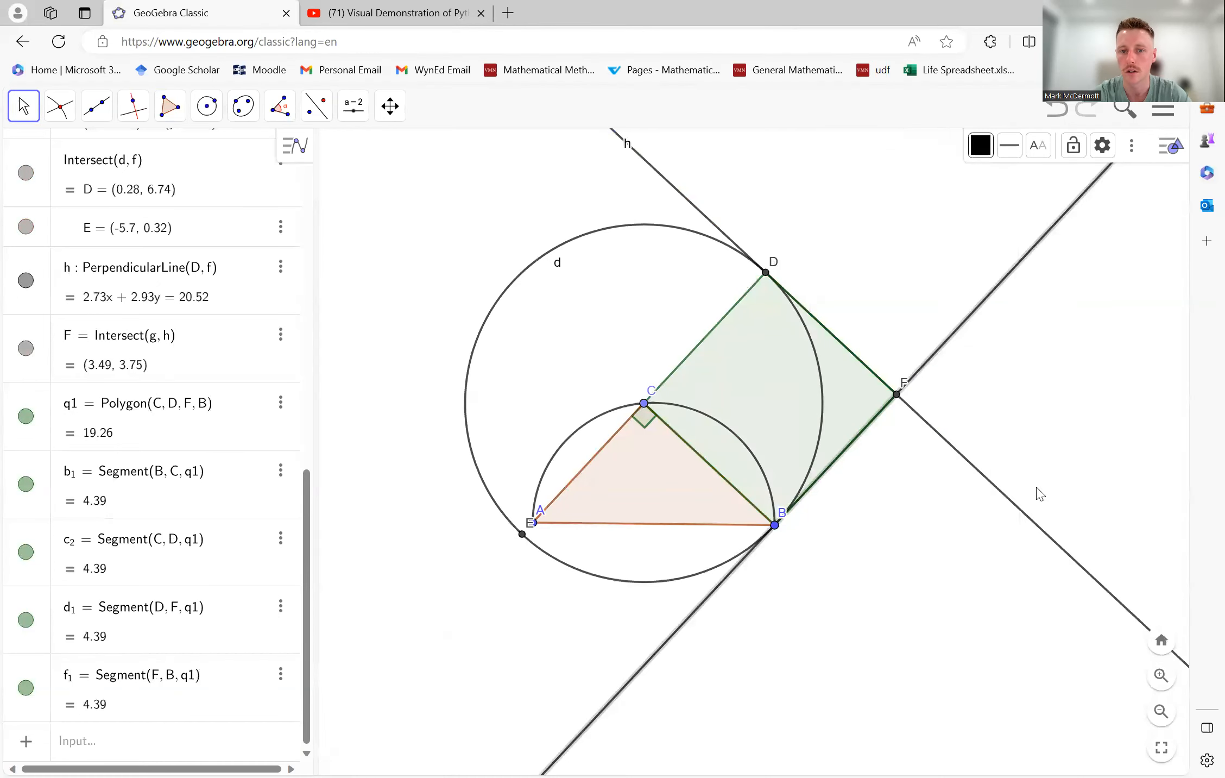
# - Hide the circle centred at C and the perpendicular line h through D
pyautogui.rightClick(667, 228)
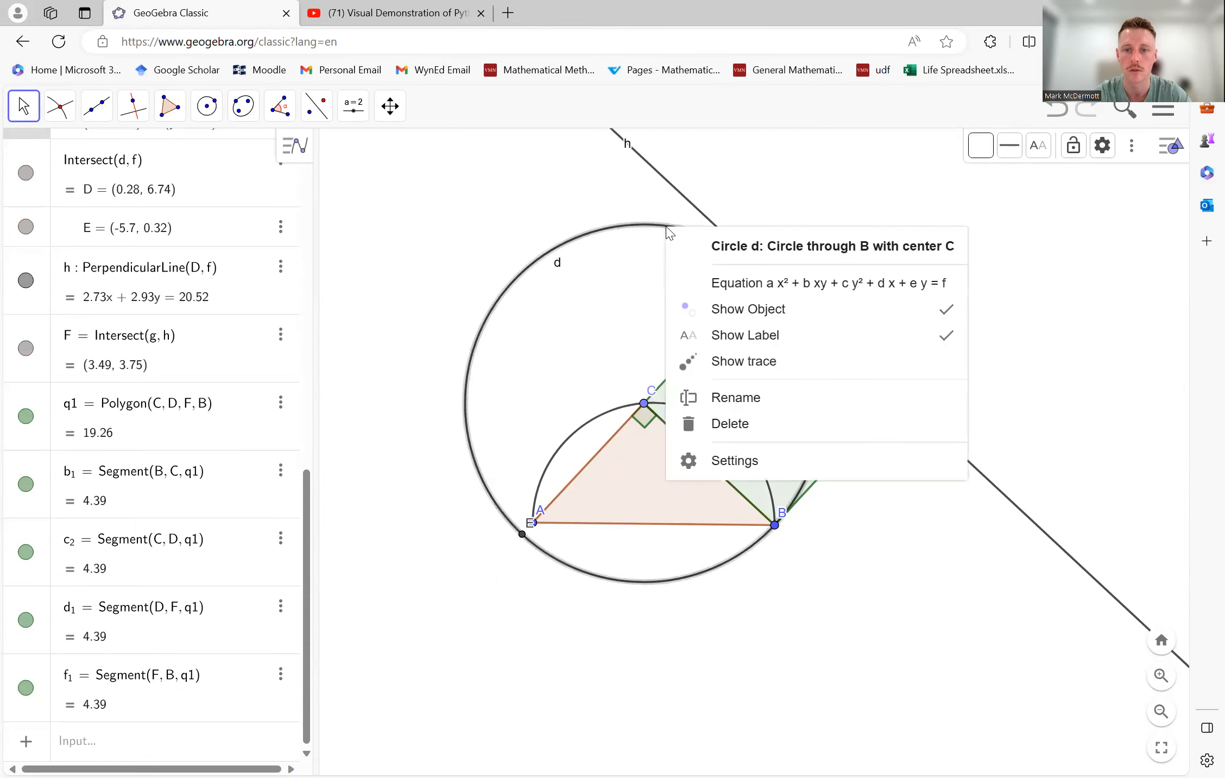
pyautogui.click(768, 324)
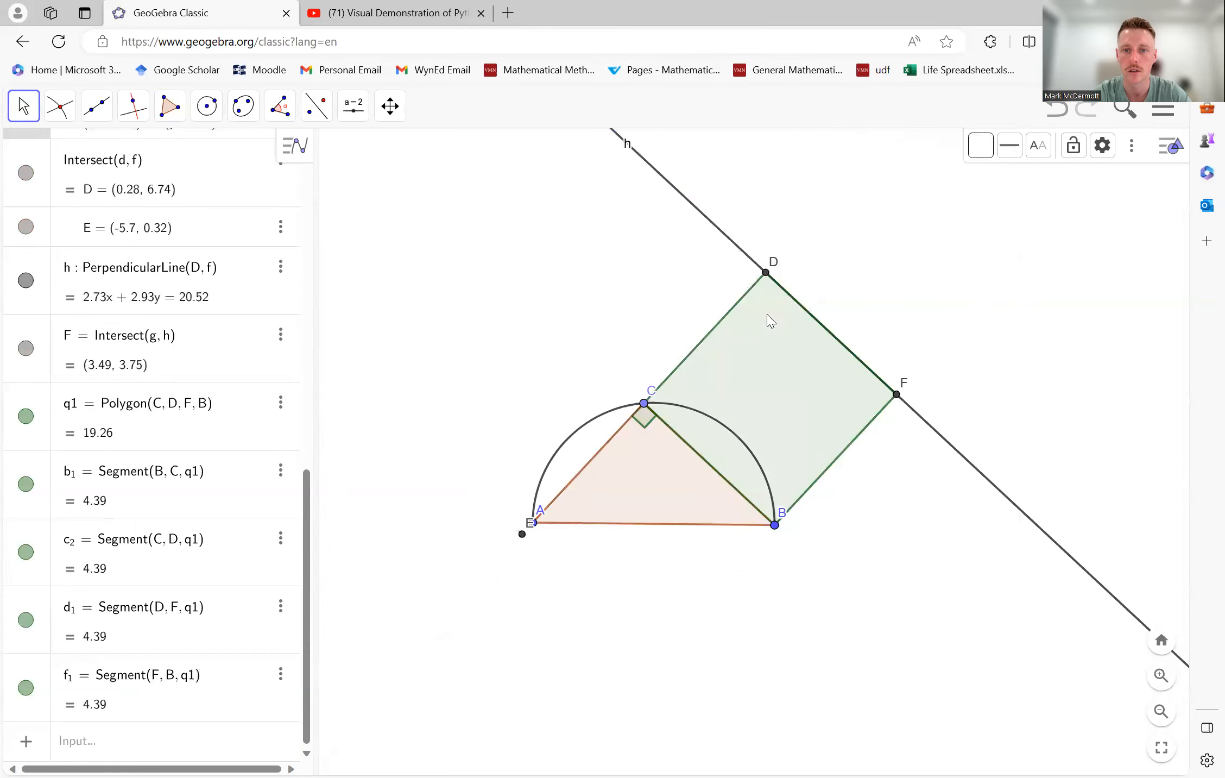
pyautogui.rightClick(730, 238)
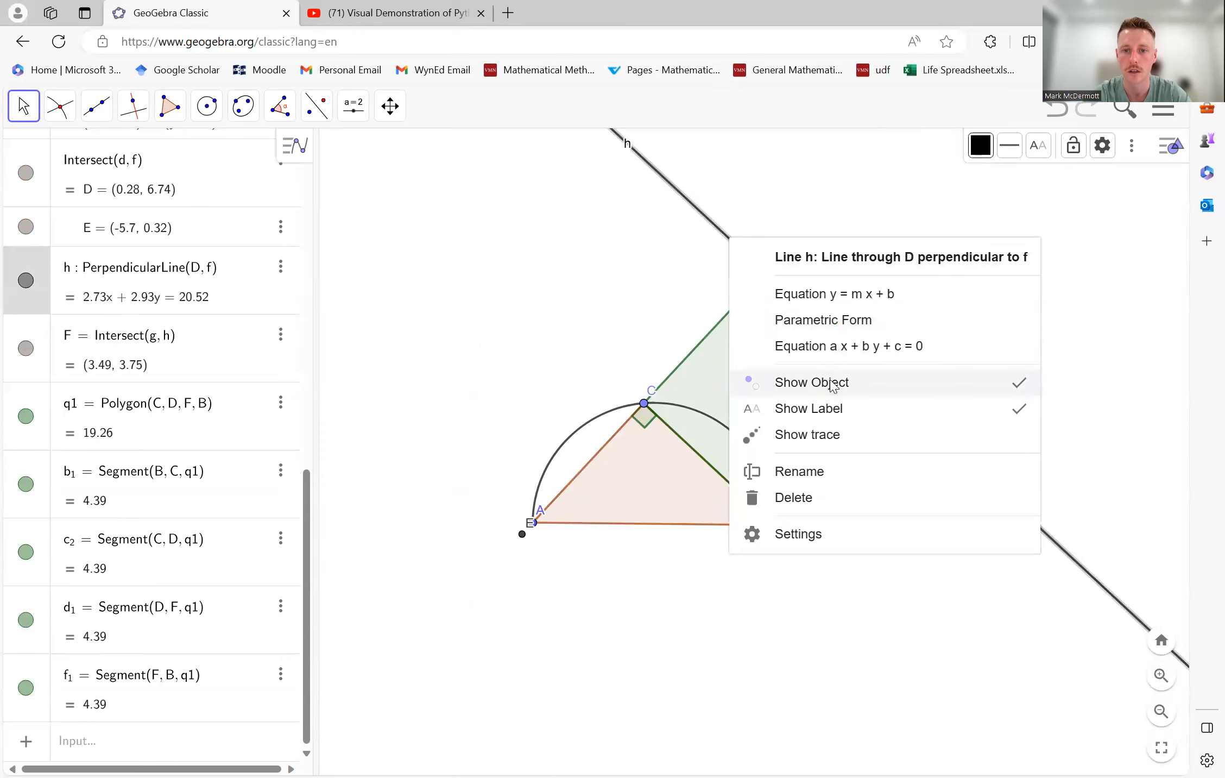
pyautogui.click(832, 384)
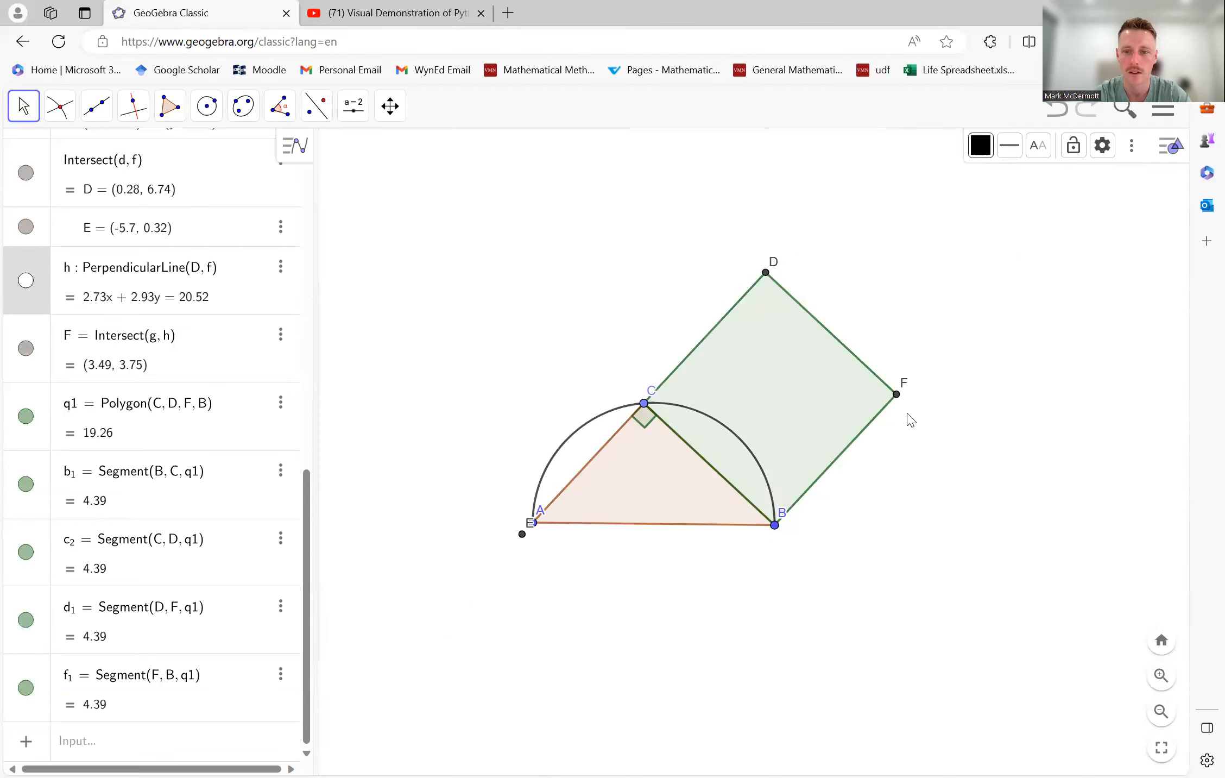
# - Hide the square's corner points F and D
pyautogui.rightClick(896, 394)
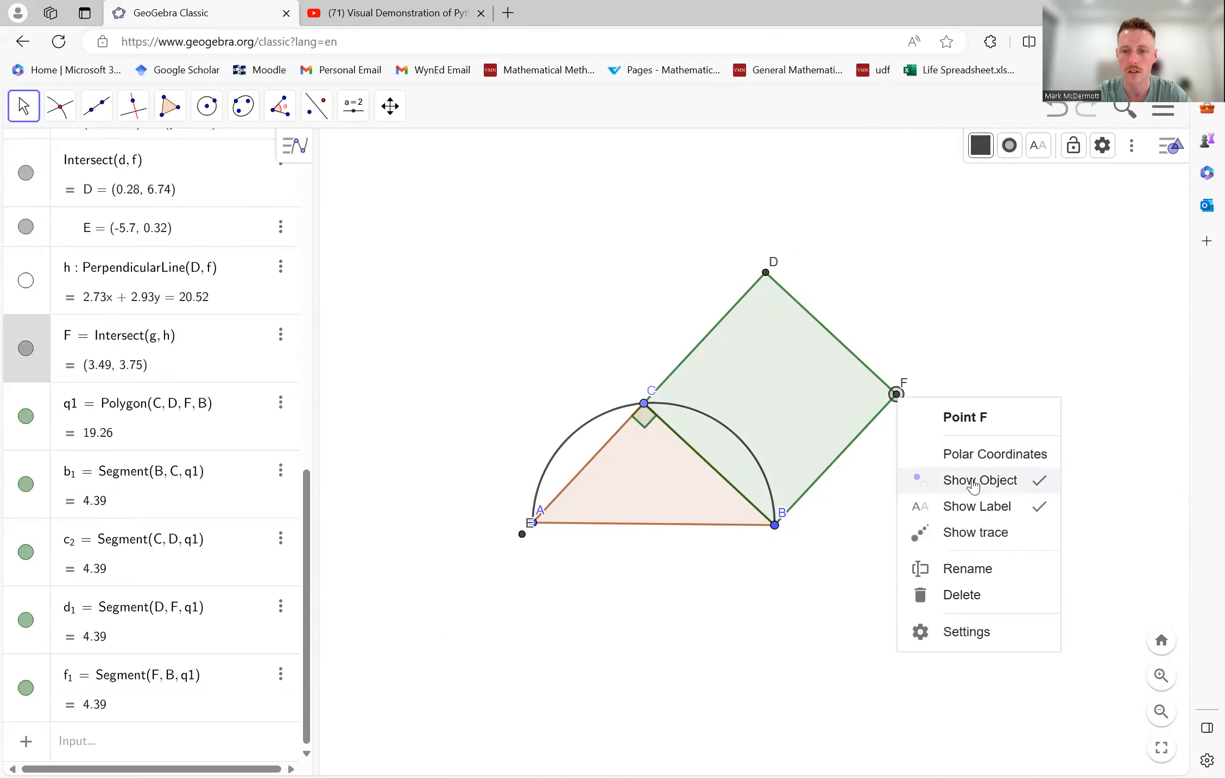
pyautogui.click(971, 480)
pyautogui.click(771, 277)
pyautogui.rightClick(767, 273)
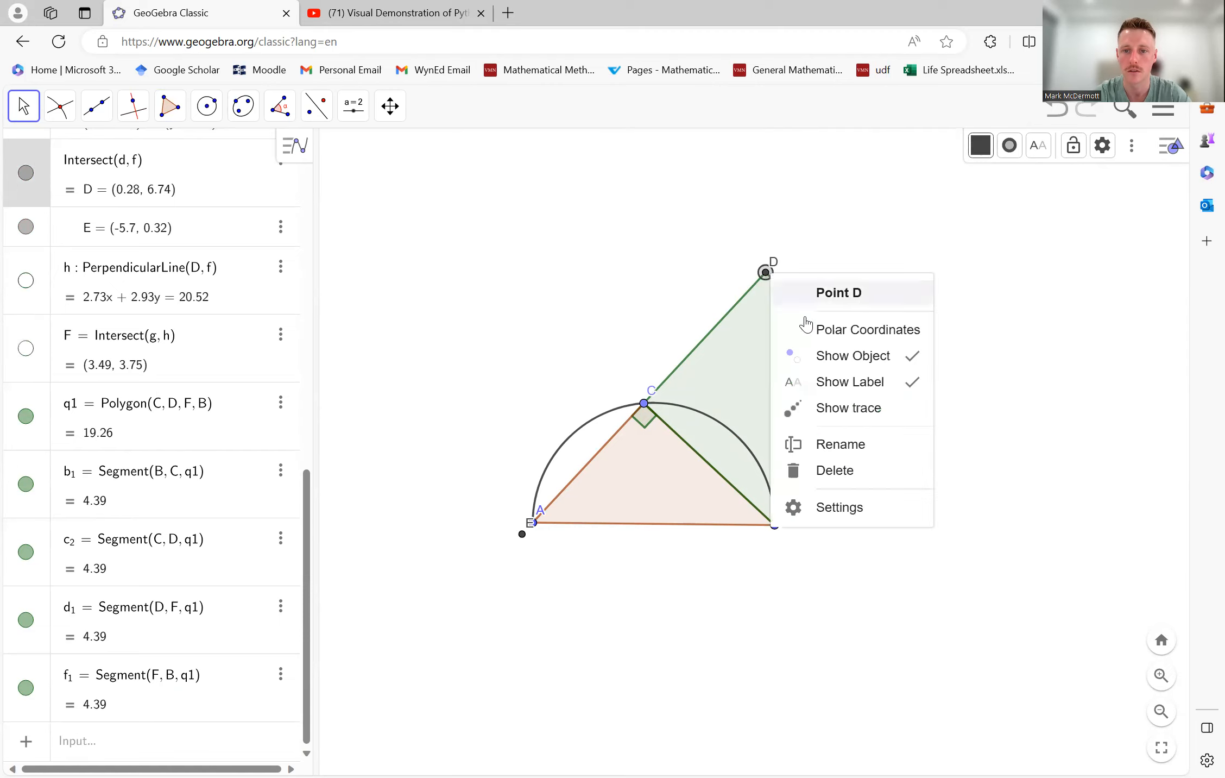
pyautogui.click(820, 356)
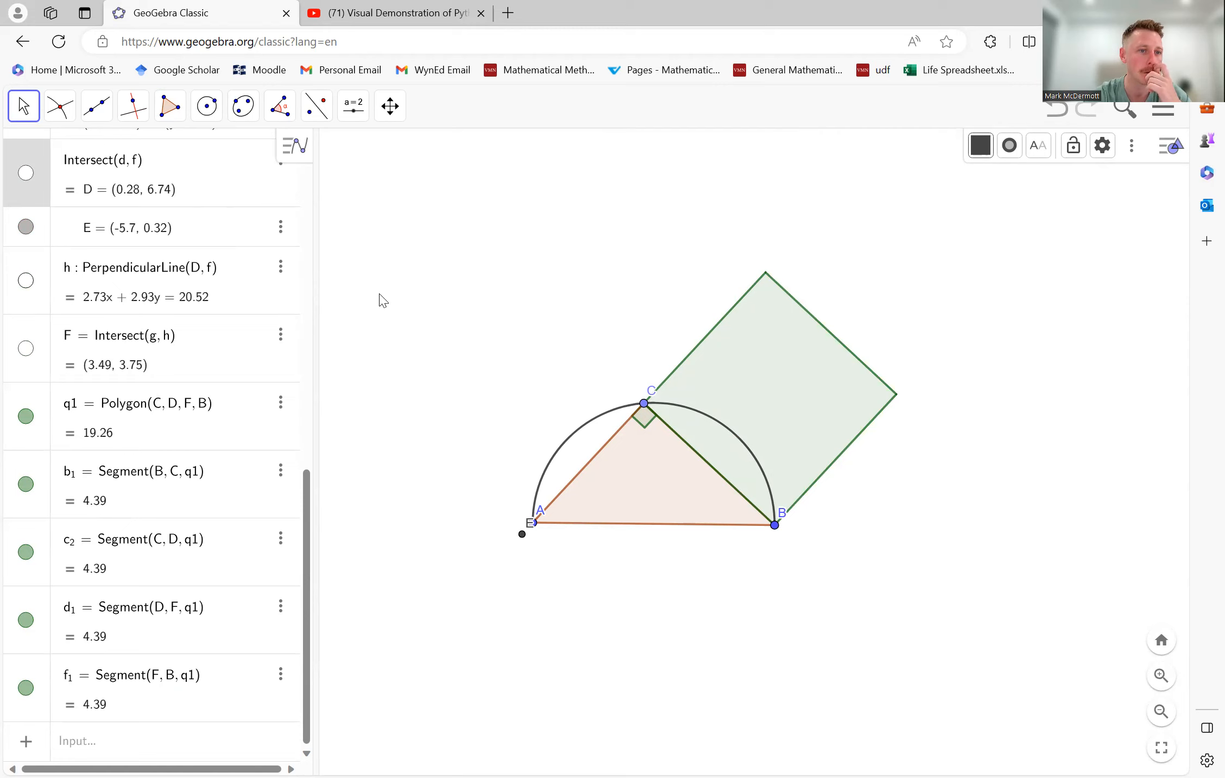
# - Move C along the semicircle to test the square, and hide the leftover intersection point E near A
pyautogui.moveTo(644, 403); pyautogui.dragTo(617, 419)
pyautogui.click(500, 569)
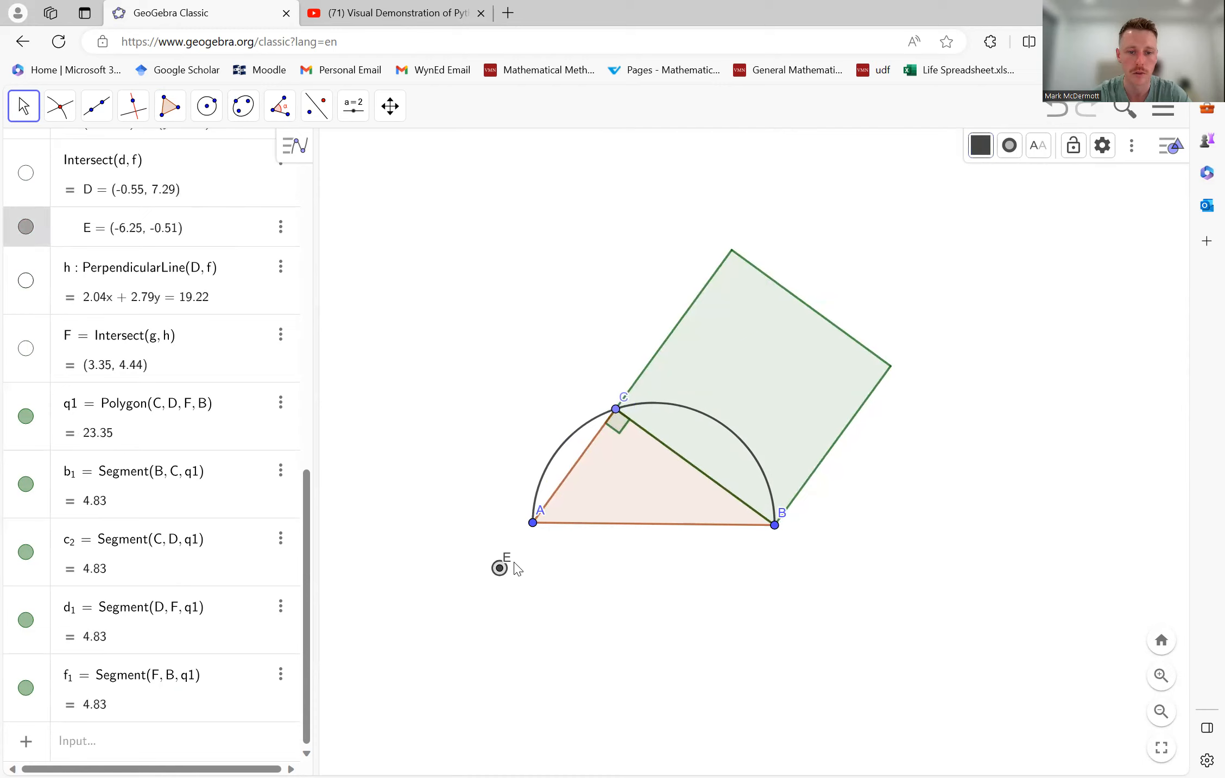
pyautogui.rightClick(500, 569)
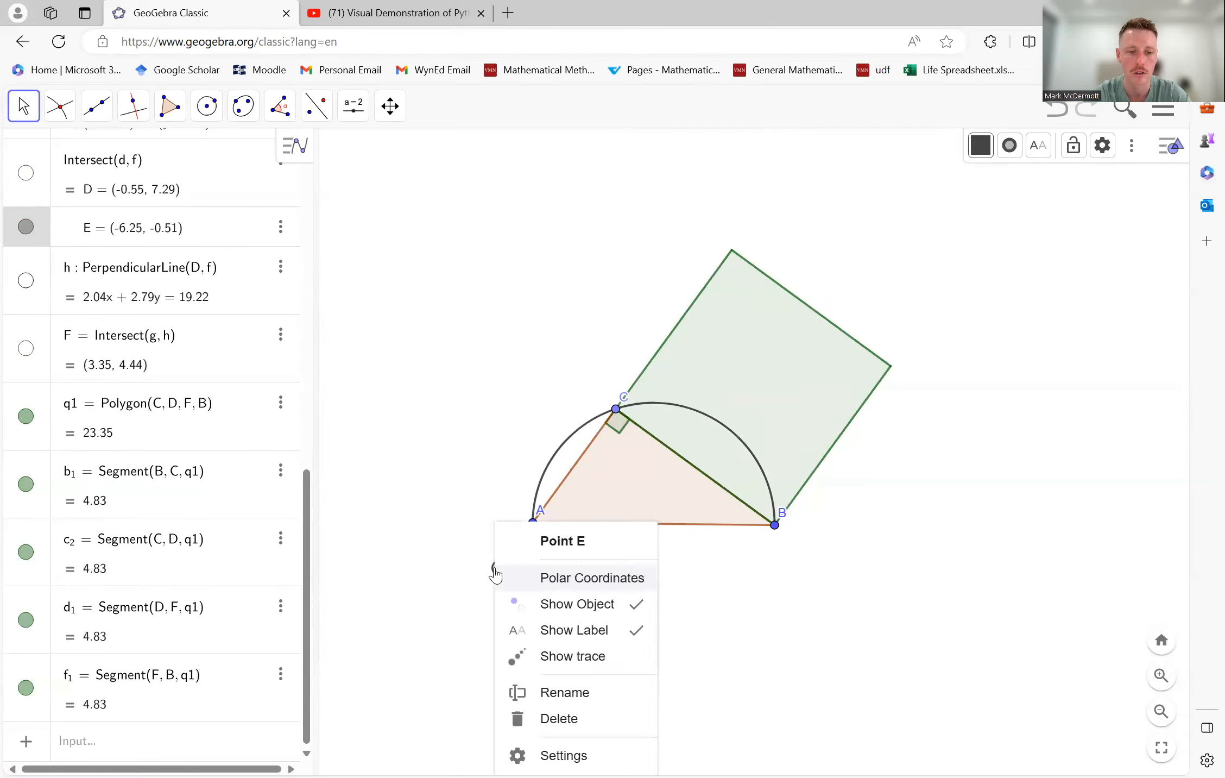
pyautogui.click(559, 603)
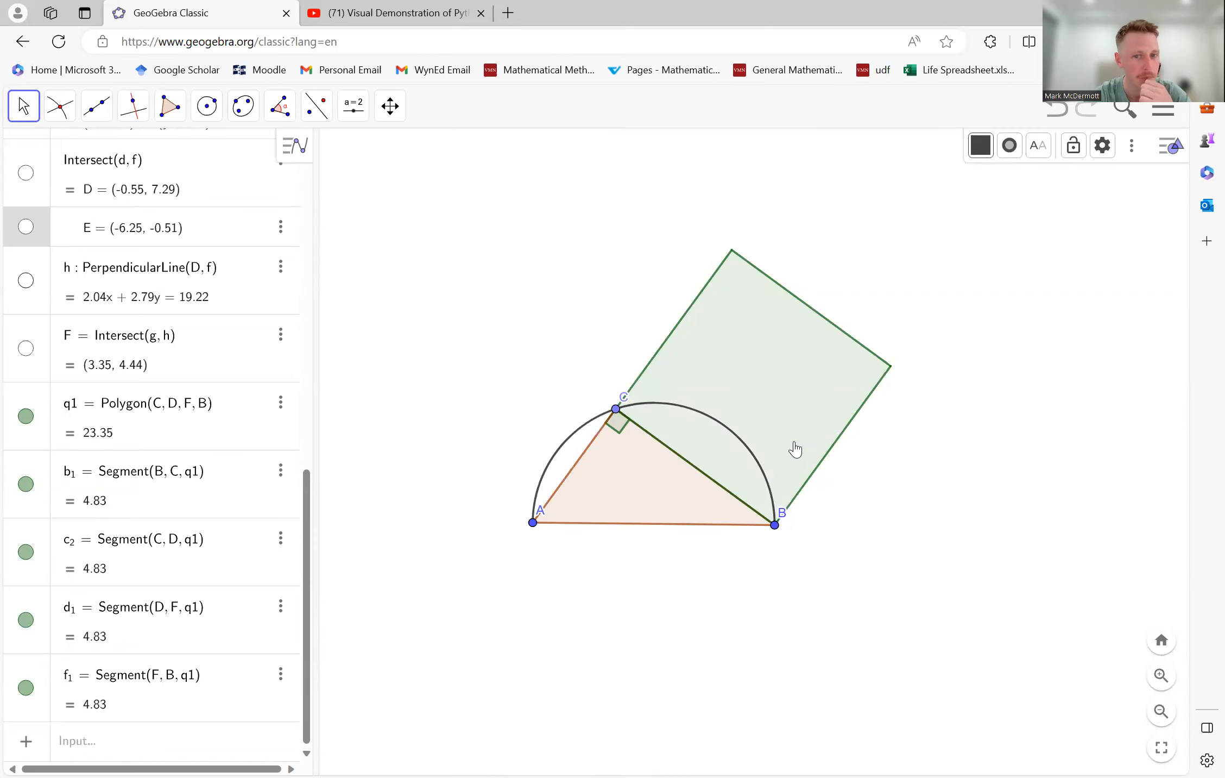
pyautogui.moveTo(616, 409); pyautogui.dragTo(672, 429)
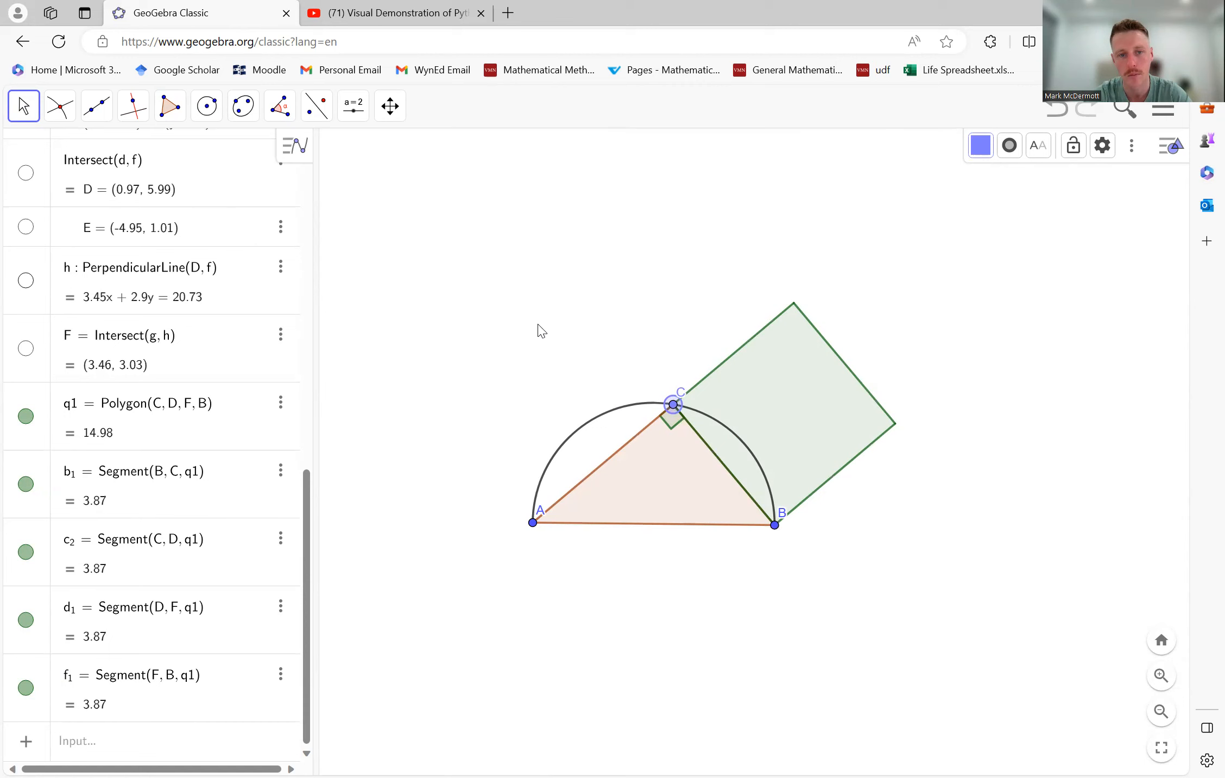
# - Construct a line through points C and B
pyautogui.click(110, 118)
pyautogui.click(109, 154)
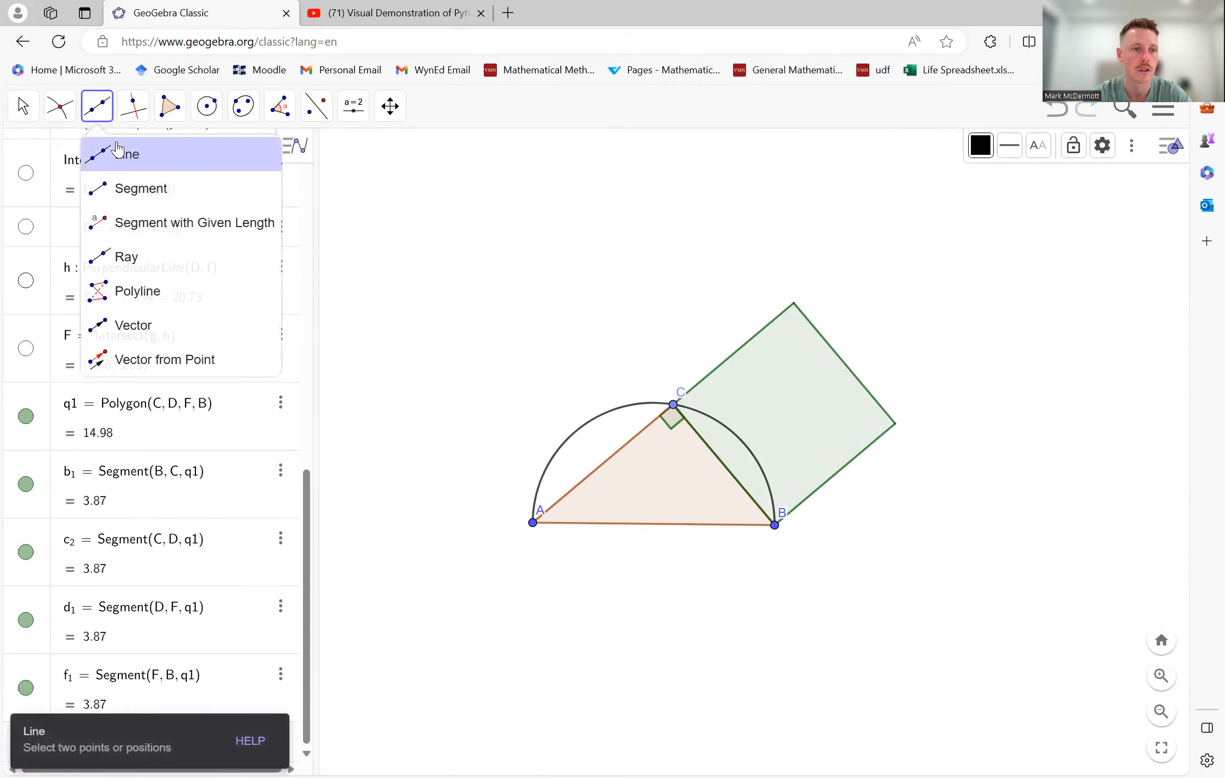
pyautogui.click(674, 407)
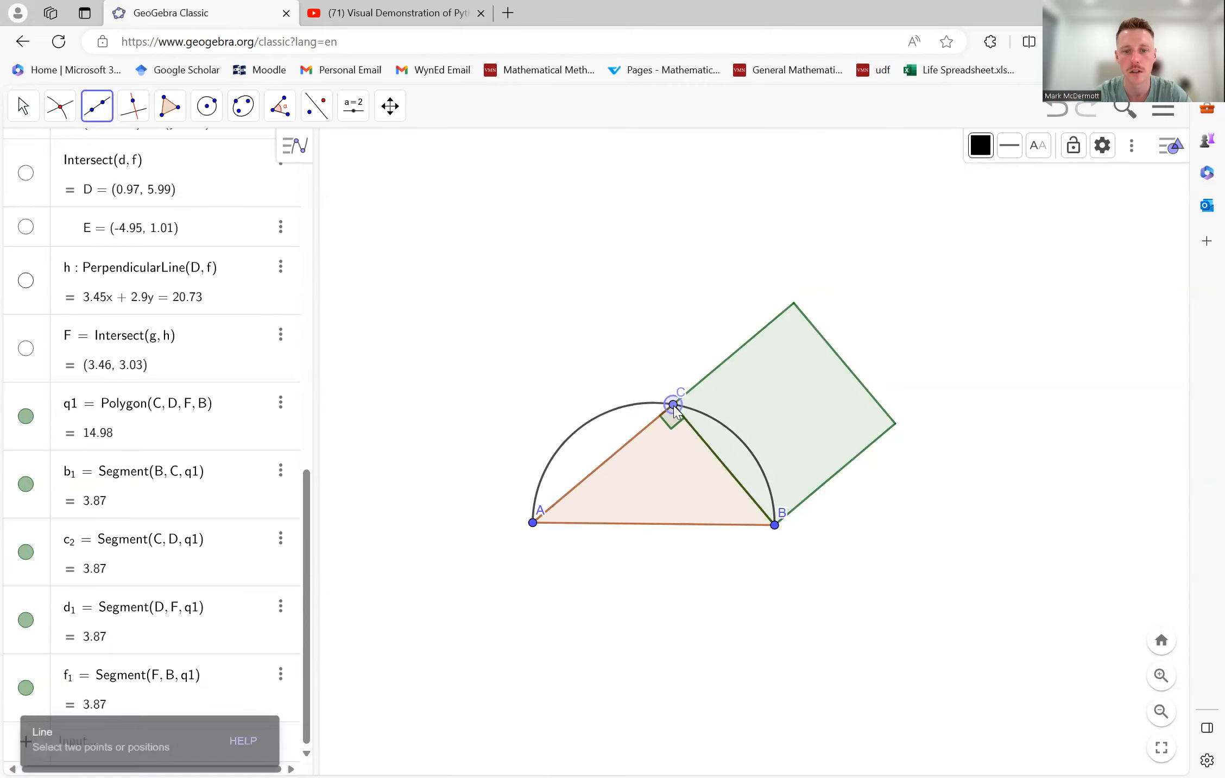
pyautogui.click(775, 526)
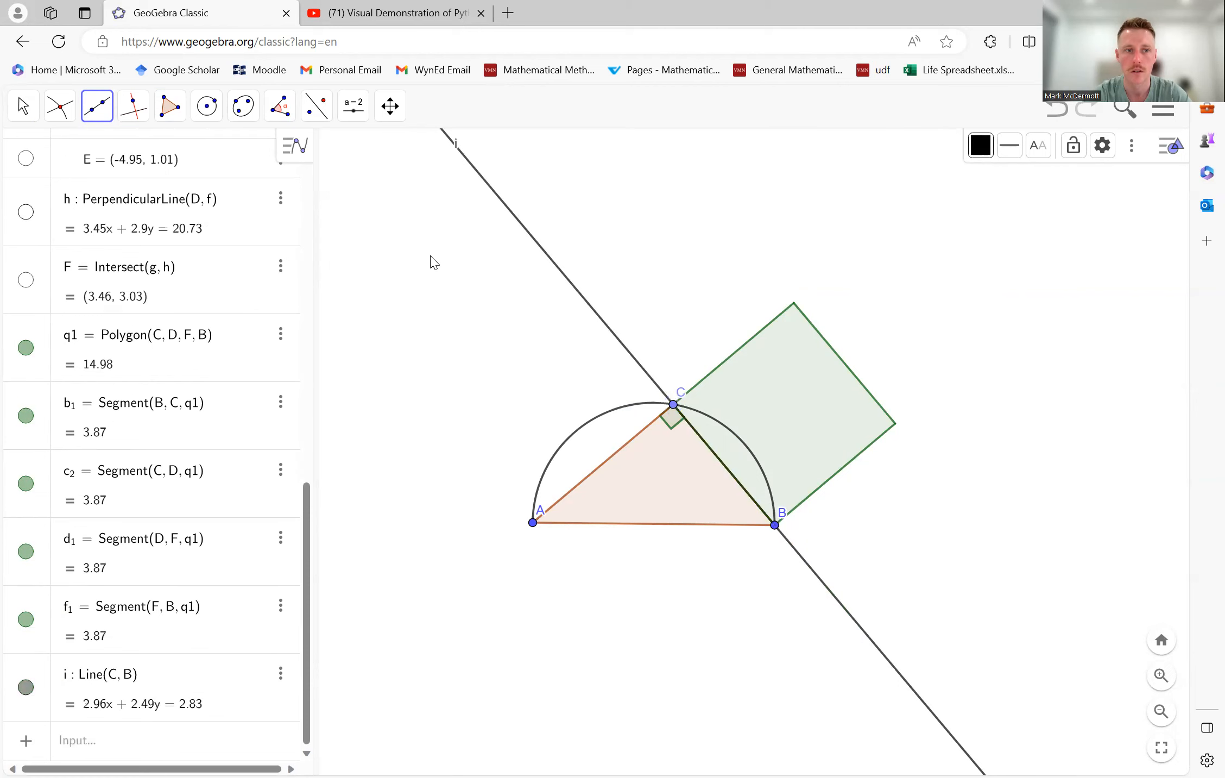
# - Construct a line through A parallel to line i, which passes through C and B
pyautogui.click(133, 107)
pyautogui.click(182, 186)
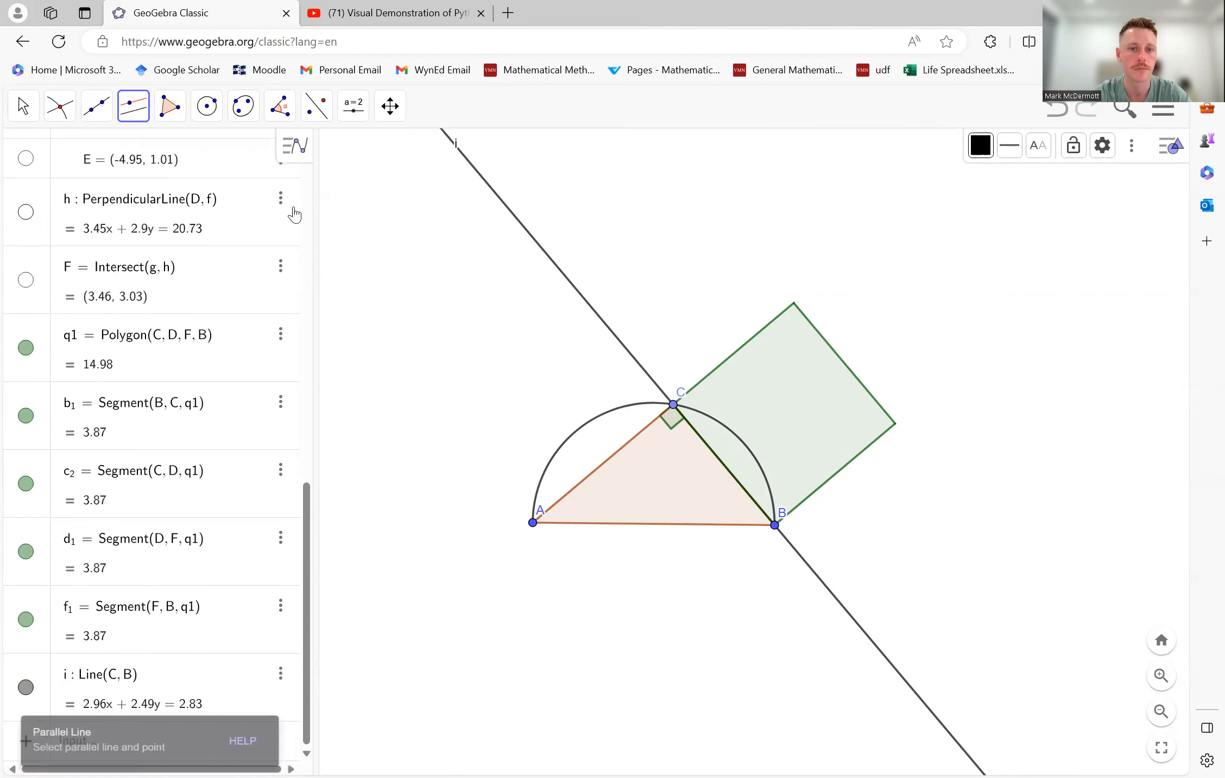
pyautogui.click(551, 262)
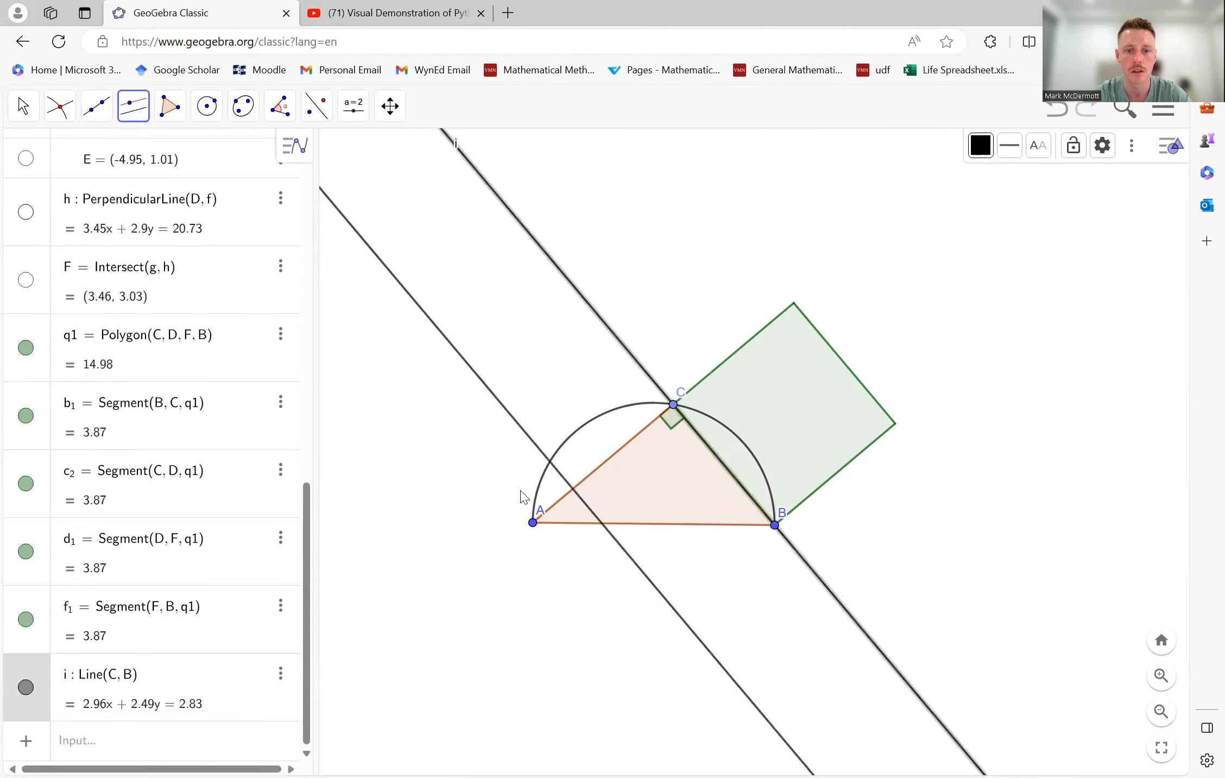
pyautogui.click(532, 523)
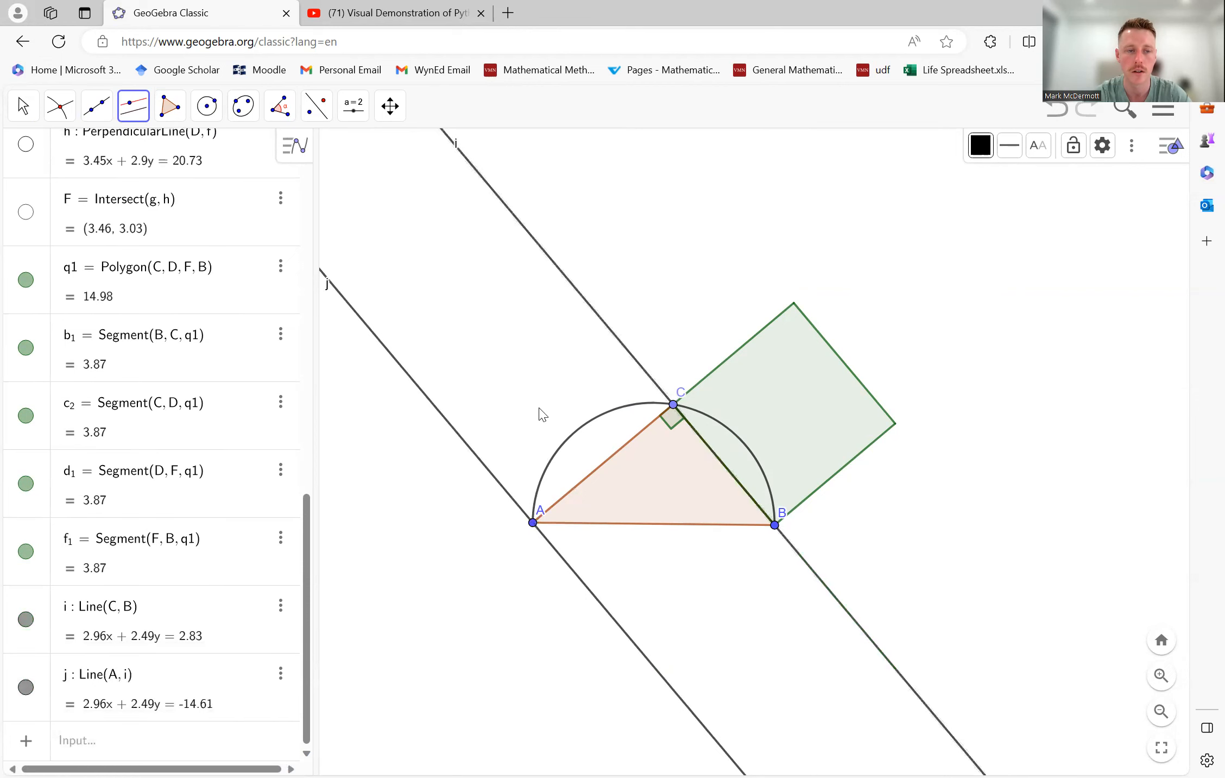
# - Draw a circle centred at C that passes through A
pyautogui.click(215, 113)
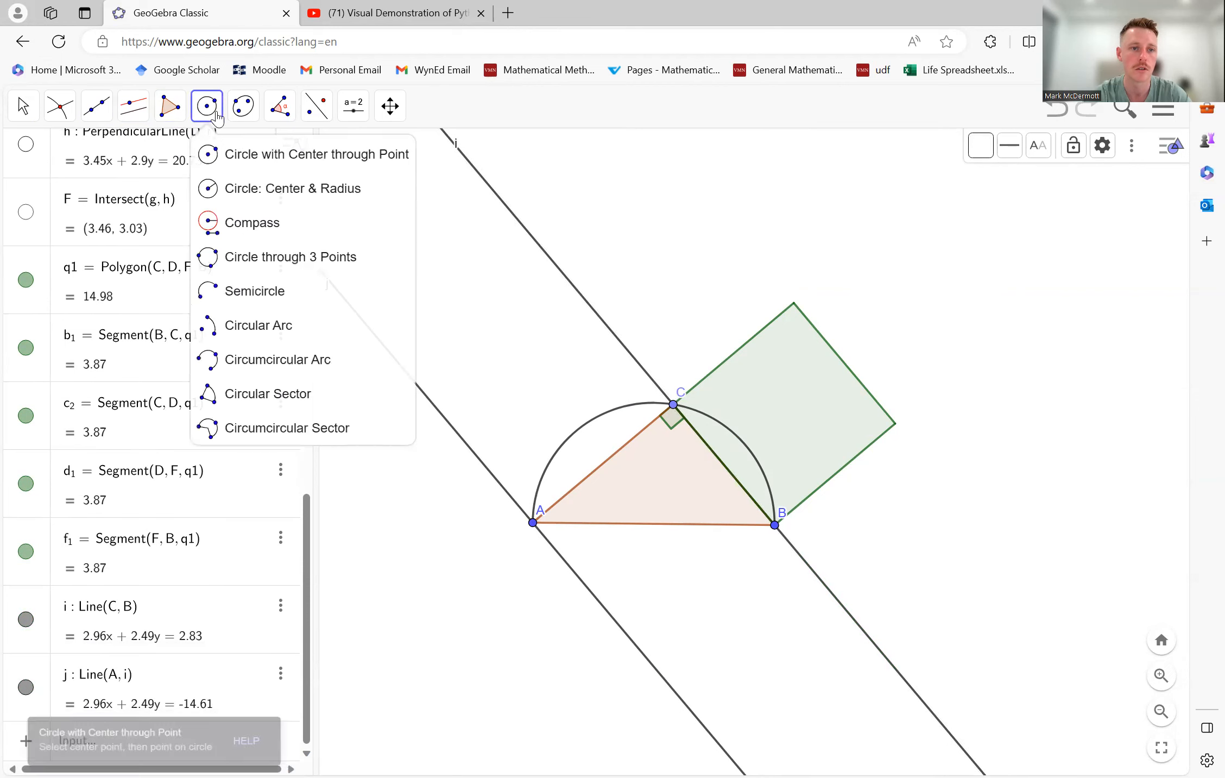
pyautogui.click(672, 404)
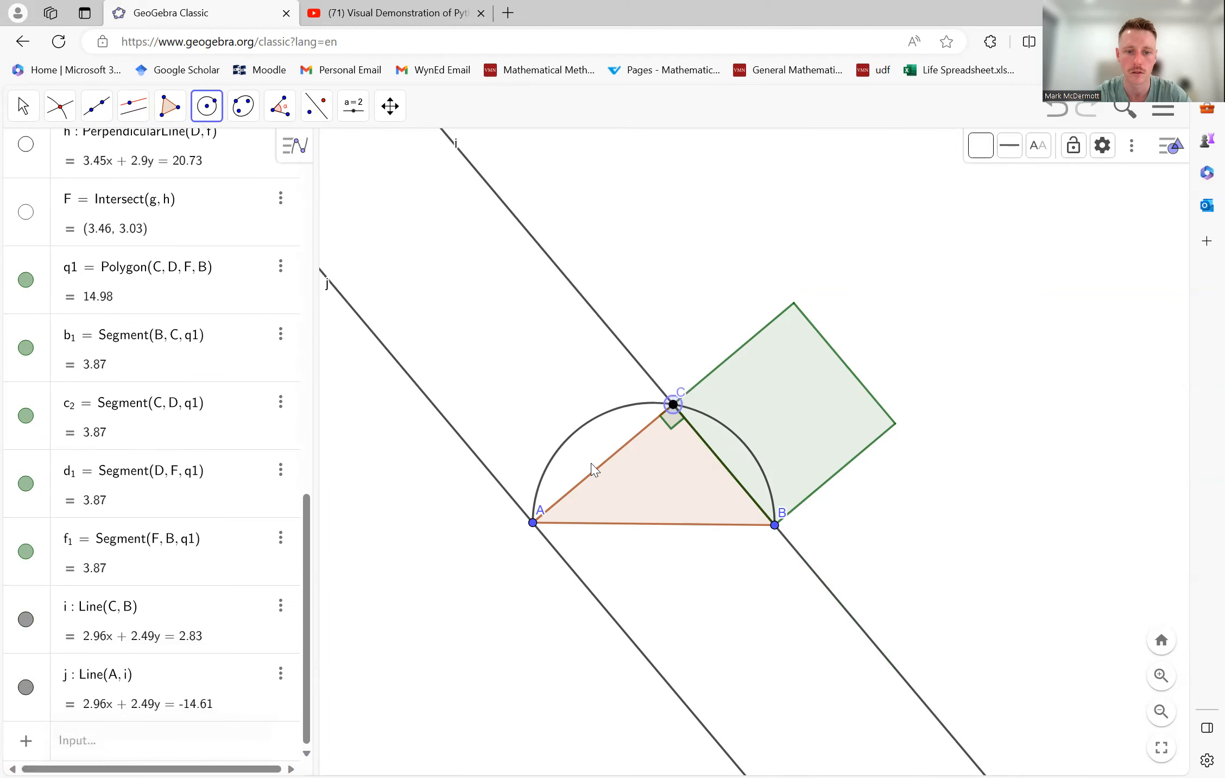
pyautogui.click(532, 523)
# - Mark the intersection points of line i with the circle centred at C
pyautogui.click(60, 106)
pyautogui.click(101, 260)
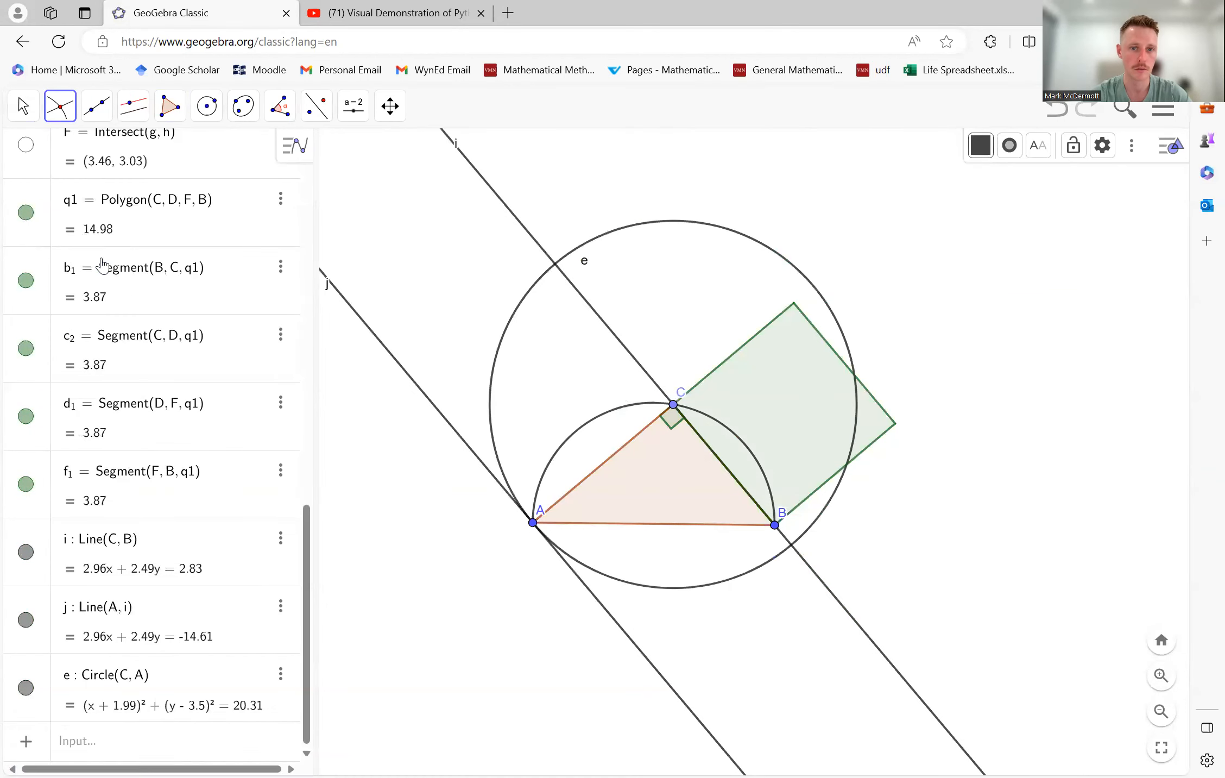
pyautogui.click(524, 234)
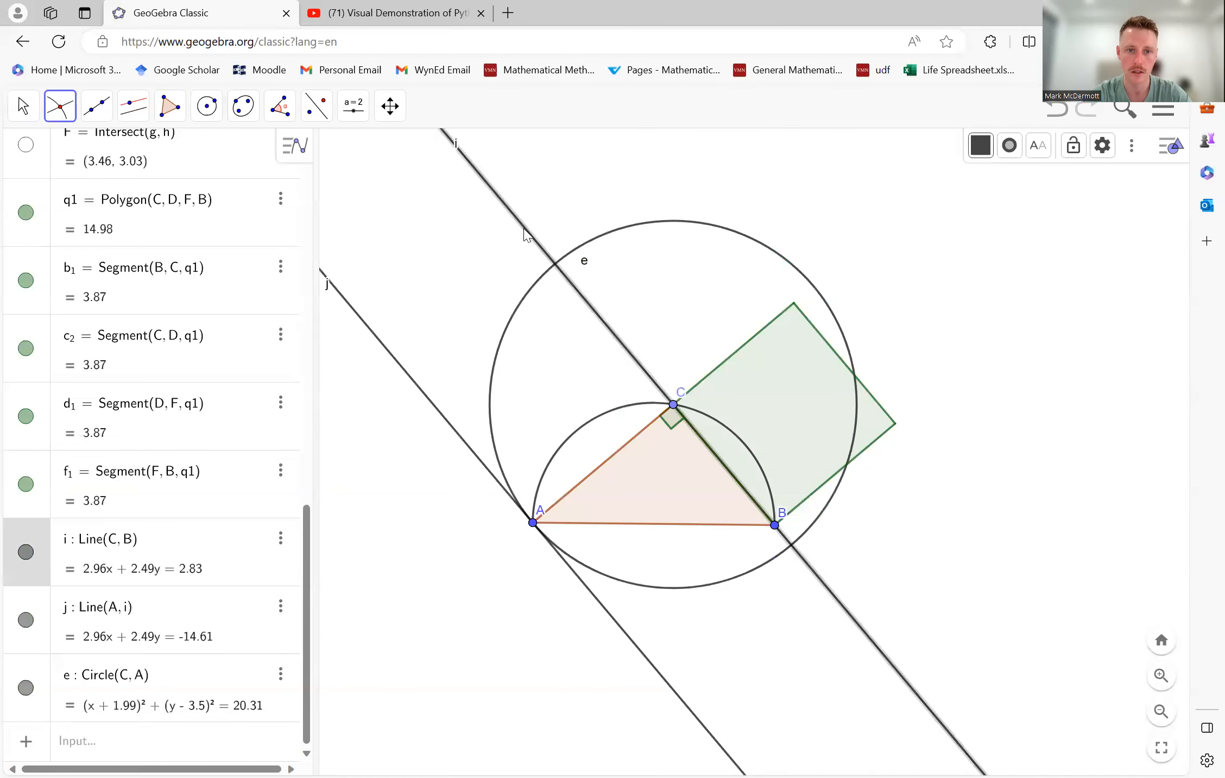
pyautogui.click(583, 252)
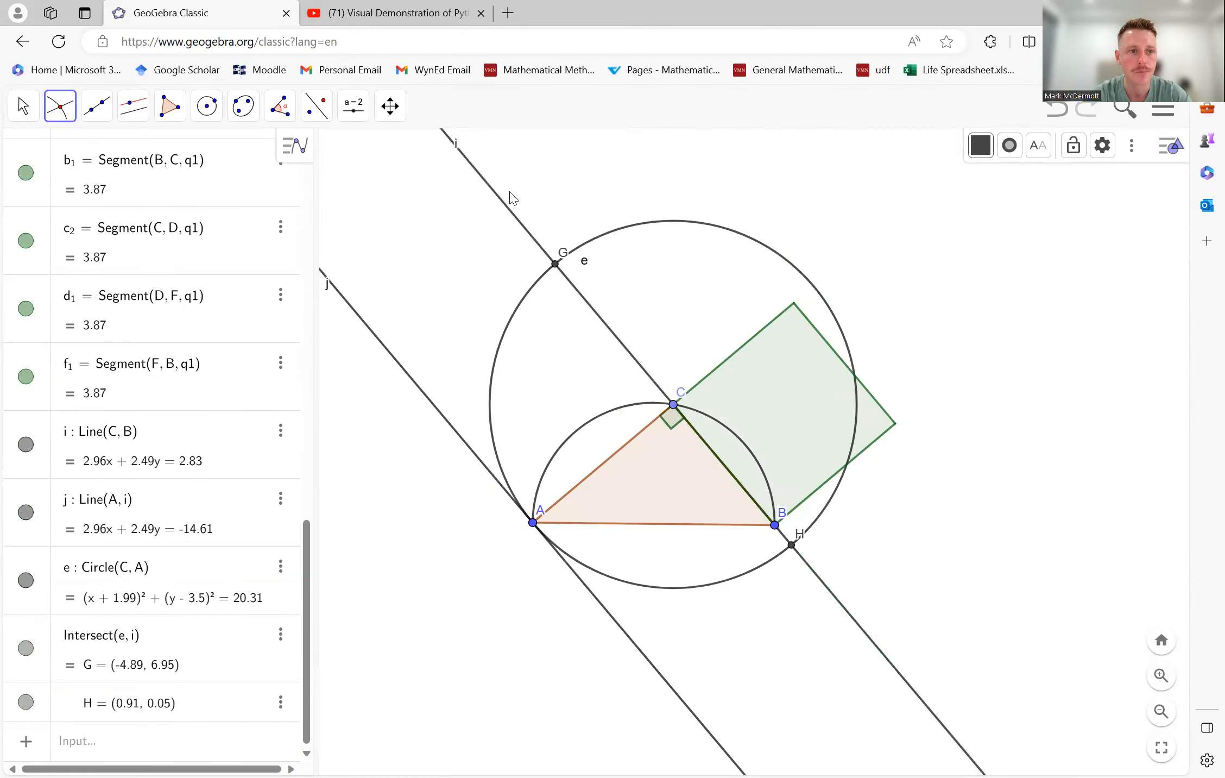
# - Construct a line perpendicular to line i through intersection point G
pyautogui.click(133, 106)
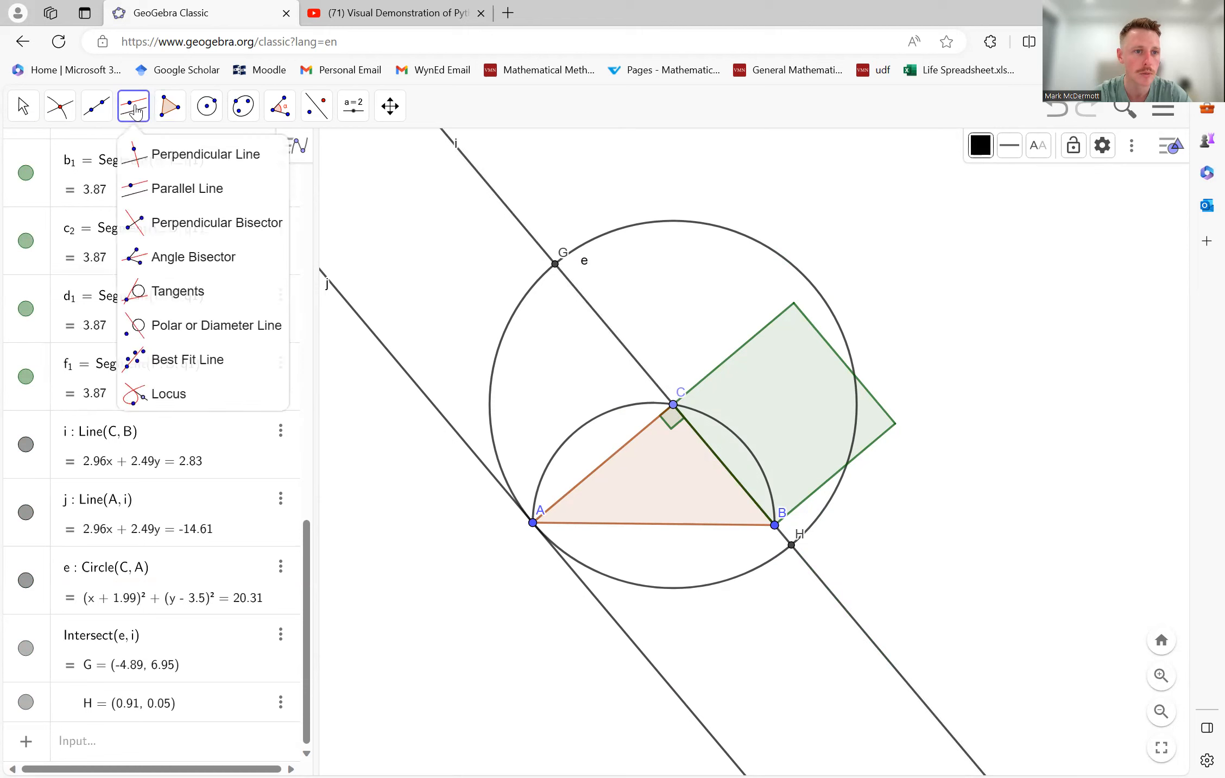
pyautogui.click(181, 160)
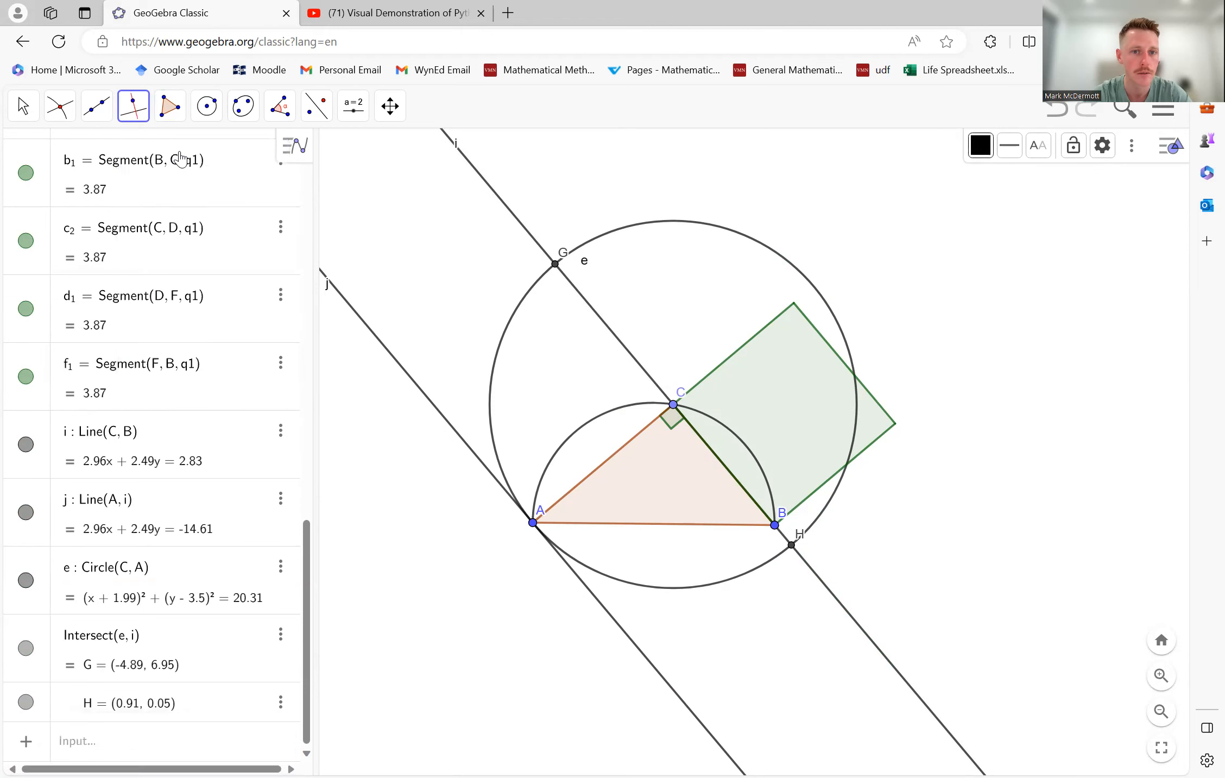
pyautogui.click(522, 231)
pyautogui.click(555, 264)
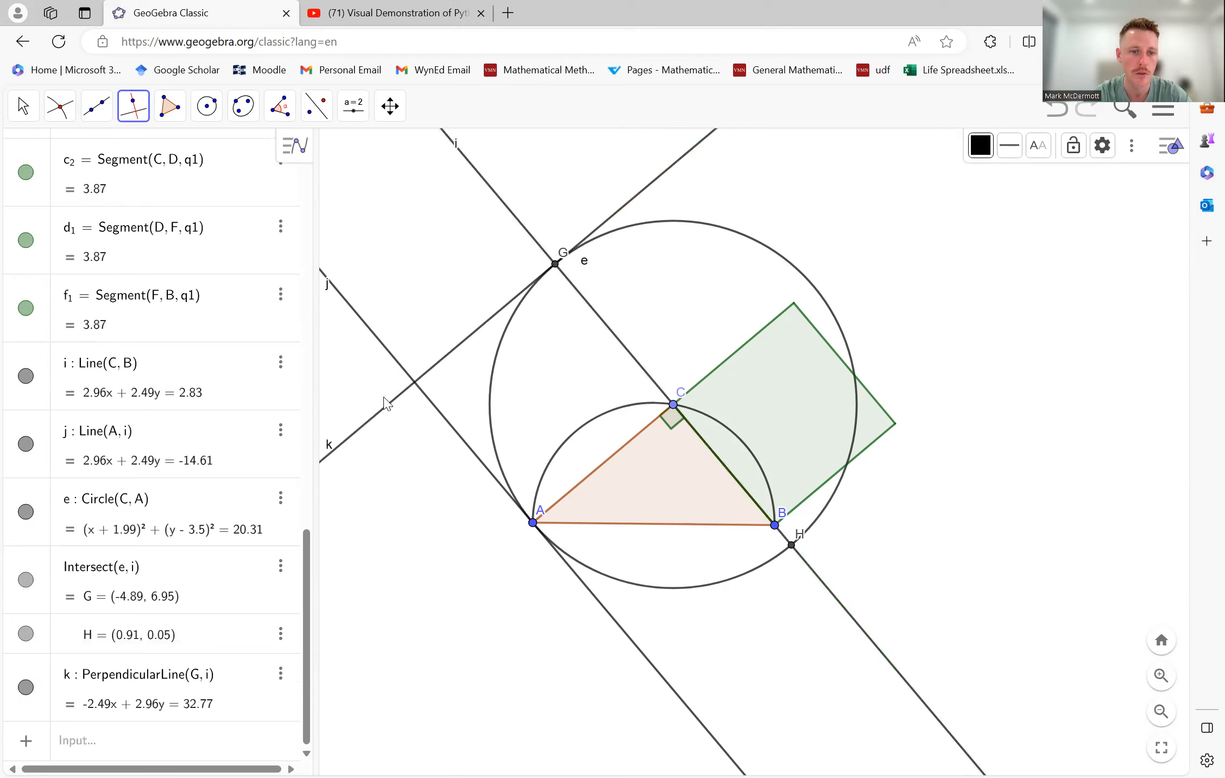
# - Mark the intersection of parallel line j and perpendicular line k
pyautogui.click(59, 106)
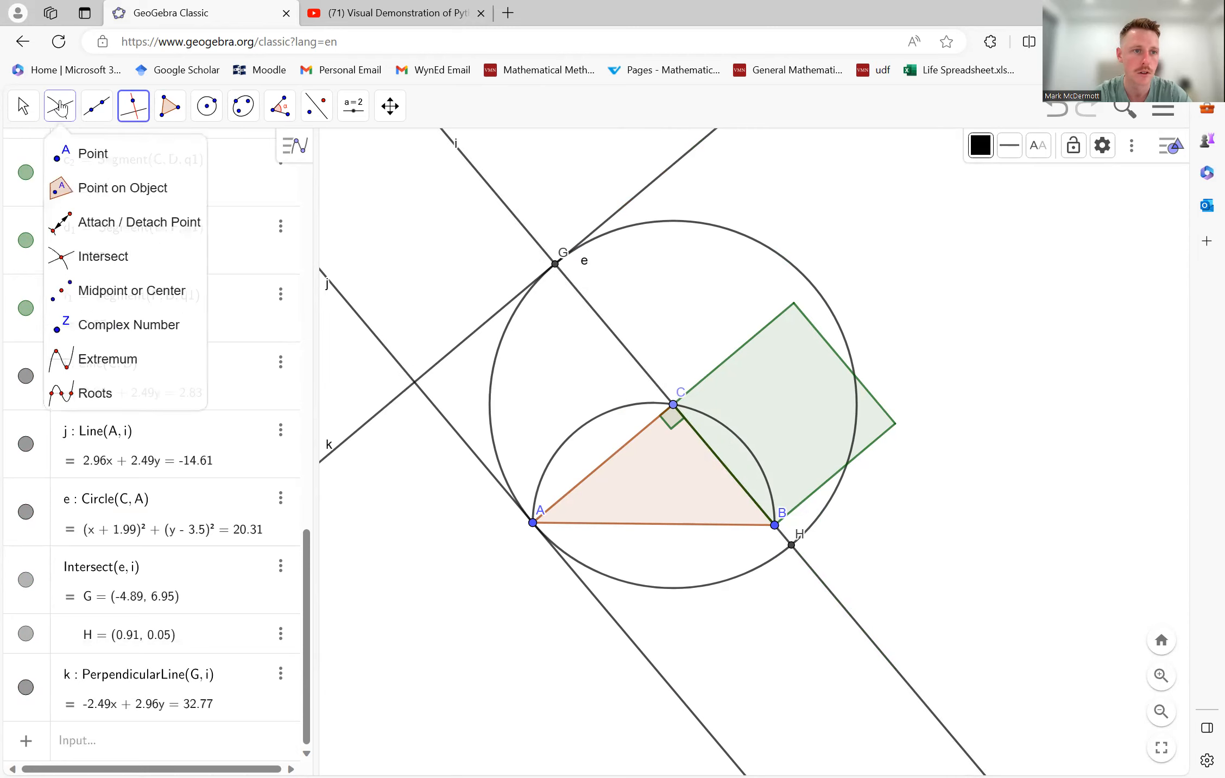
pyautogui.click(107, 264)
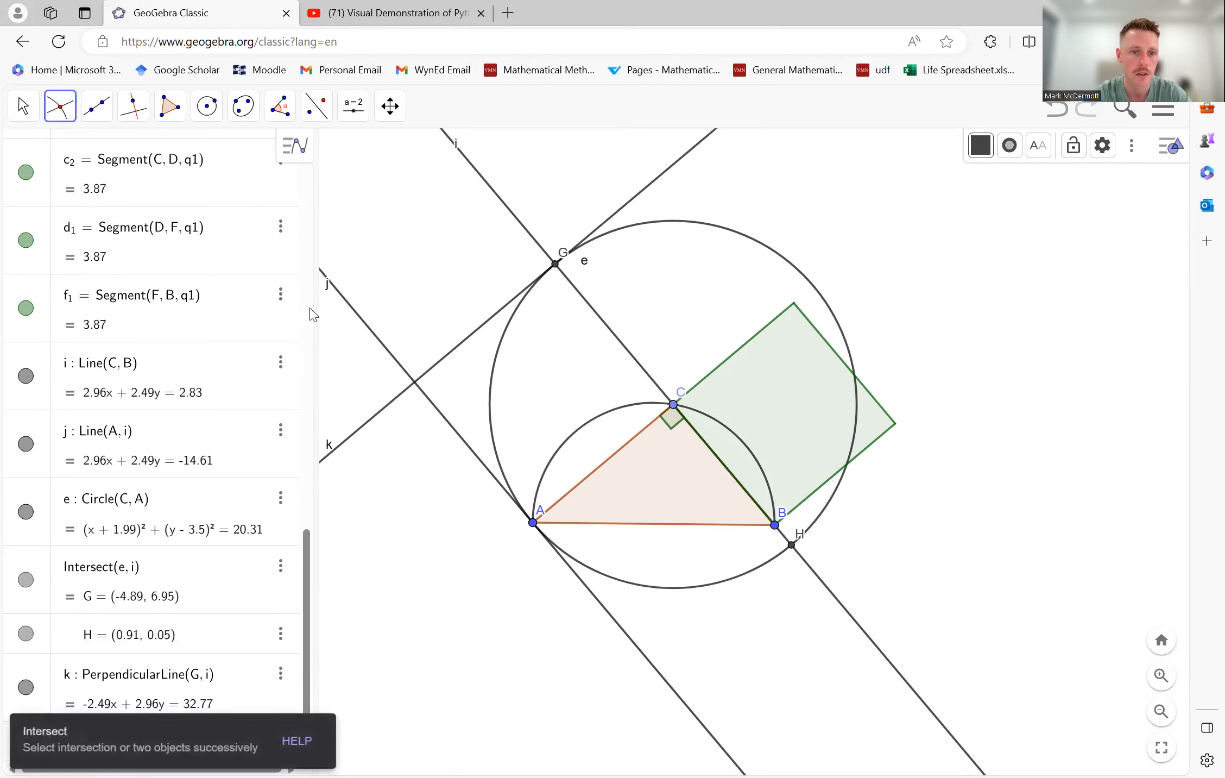
pyautogui.click(391, 402)
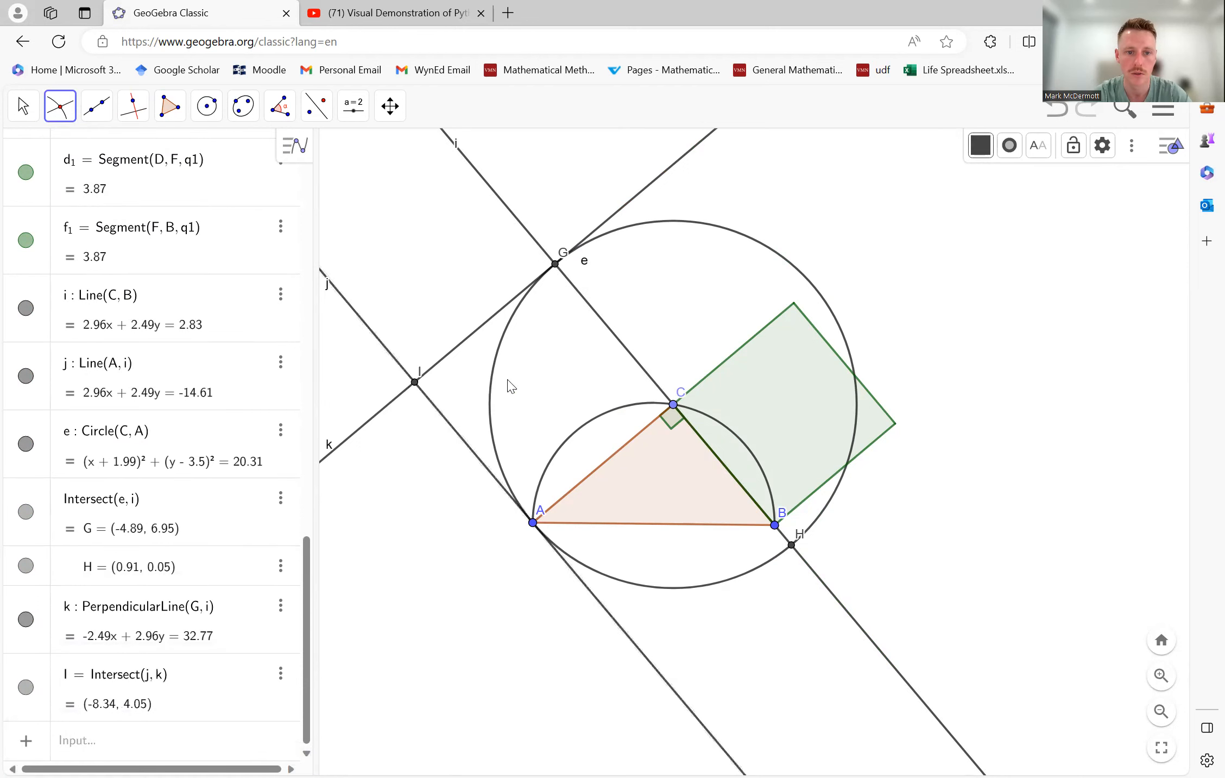
# - Create a square polygon on side AC through the points C, G, I and A
pyautogui.click(168, 119)
pyautogui.click(200, 157)
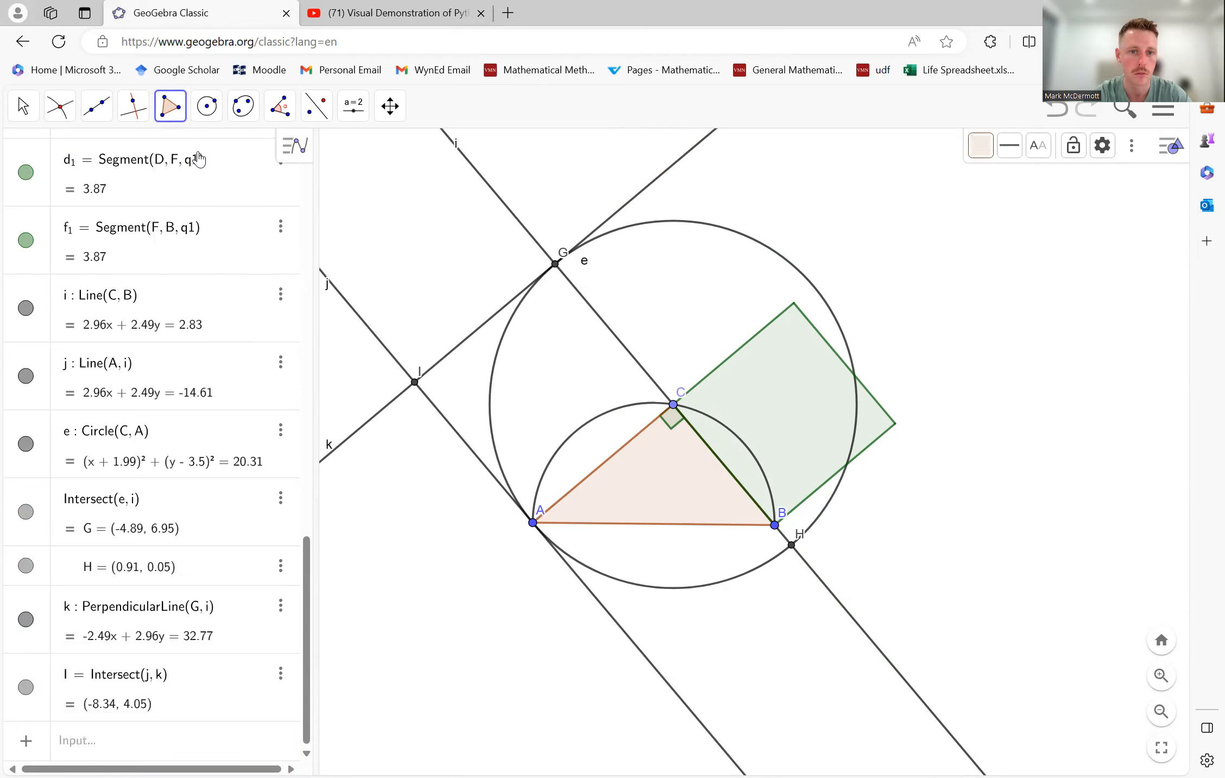
pyautogui.click(673, 404)
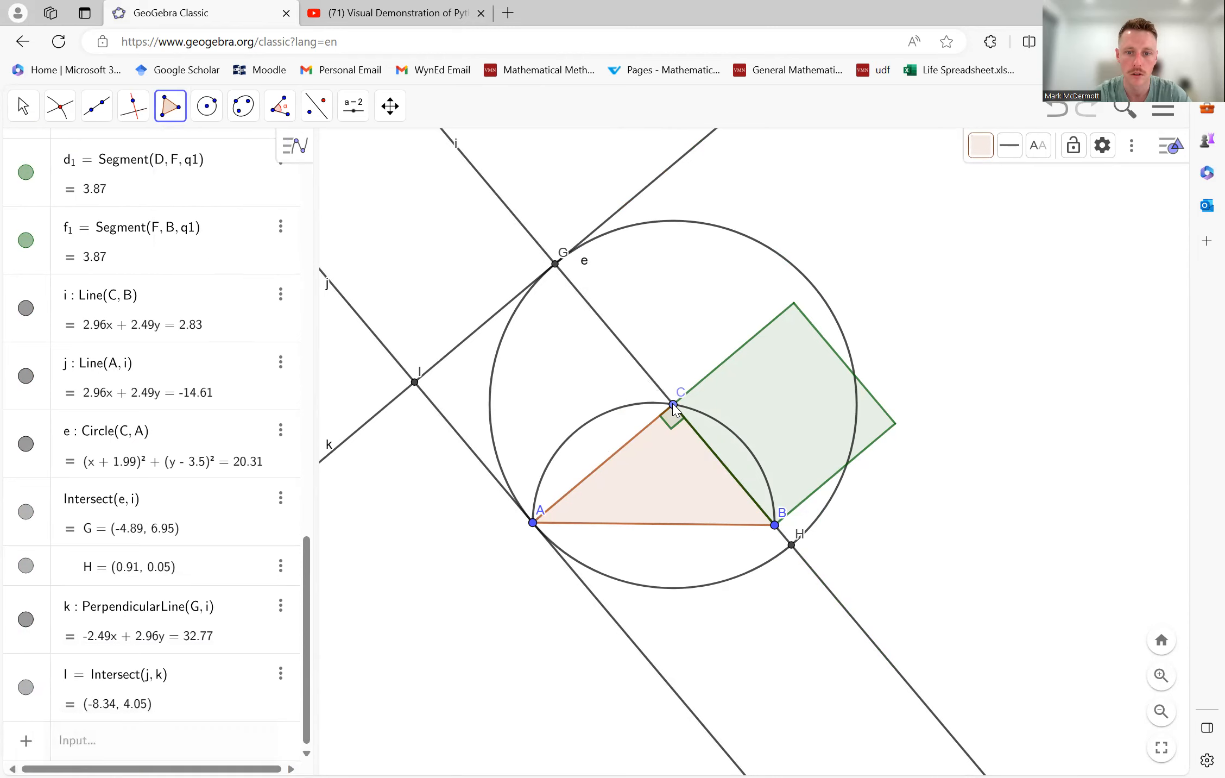
pyautogui.click(555, 264)
pyautogui.click(415, 382)
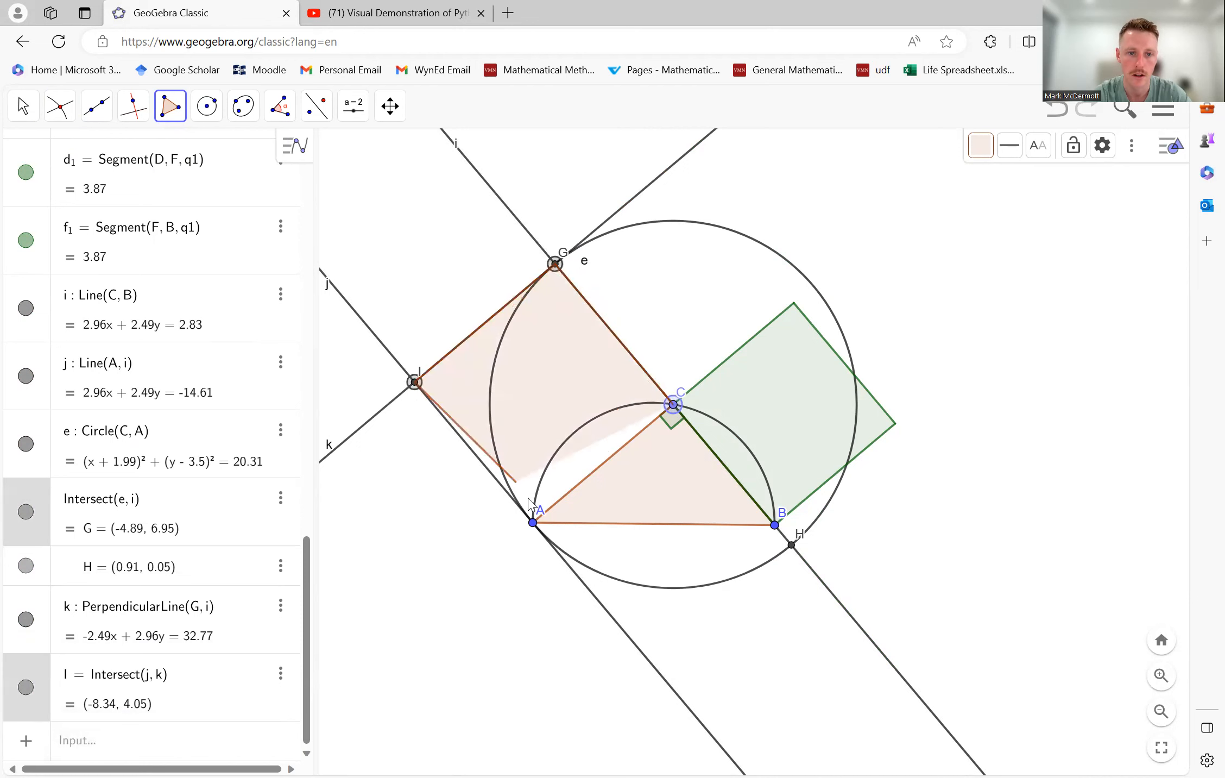
pyautogui.click(533, 523)
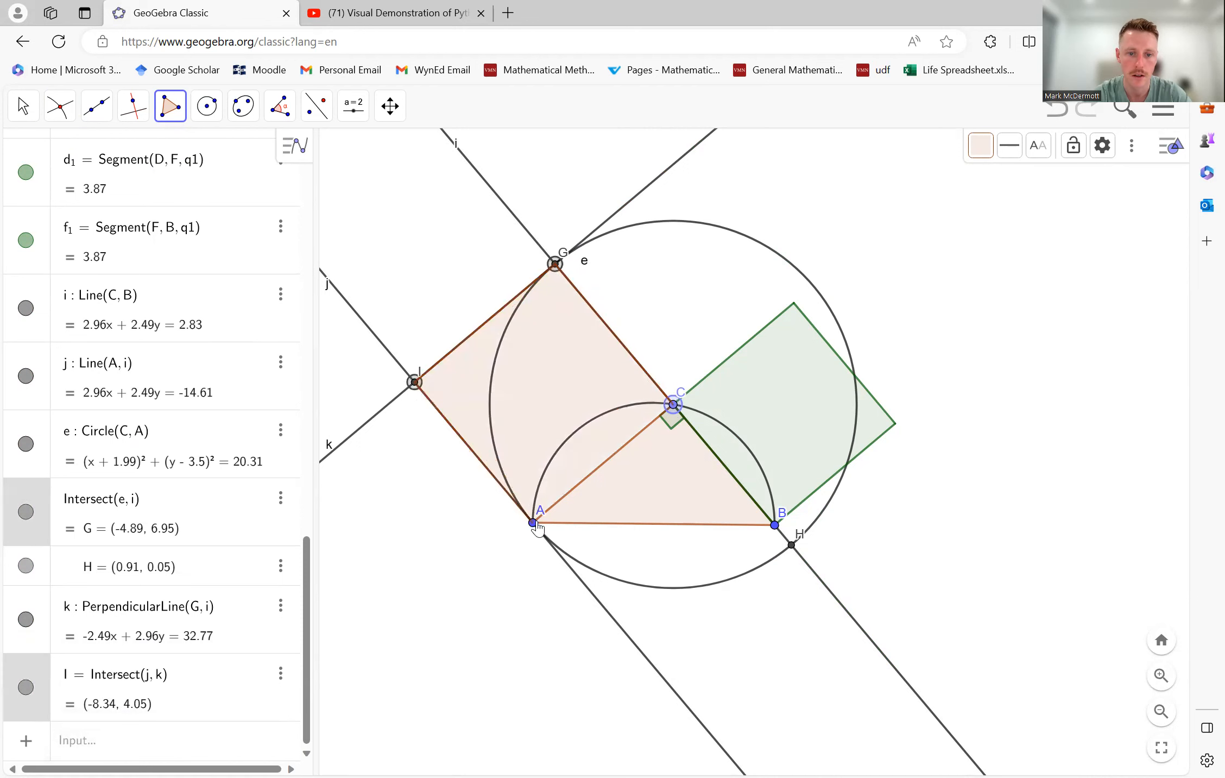
pyautogui.click(674, 406)
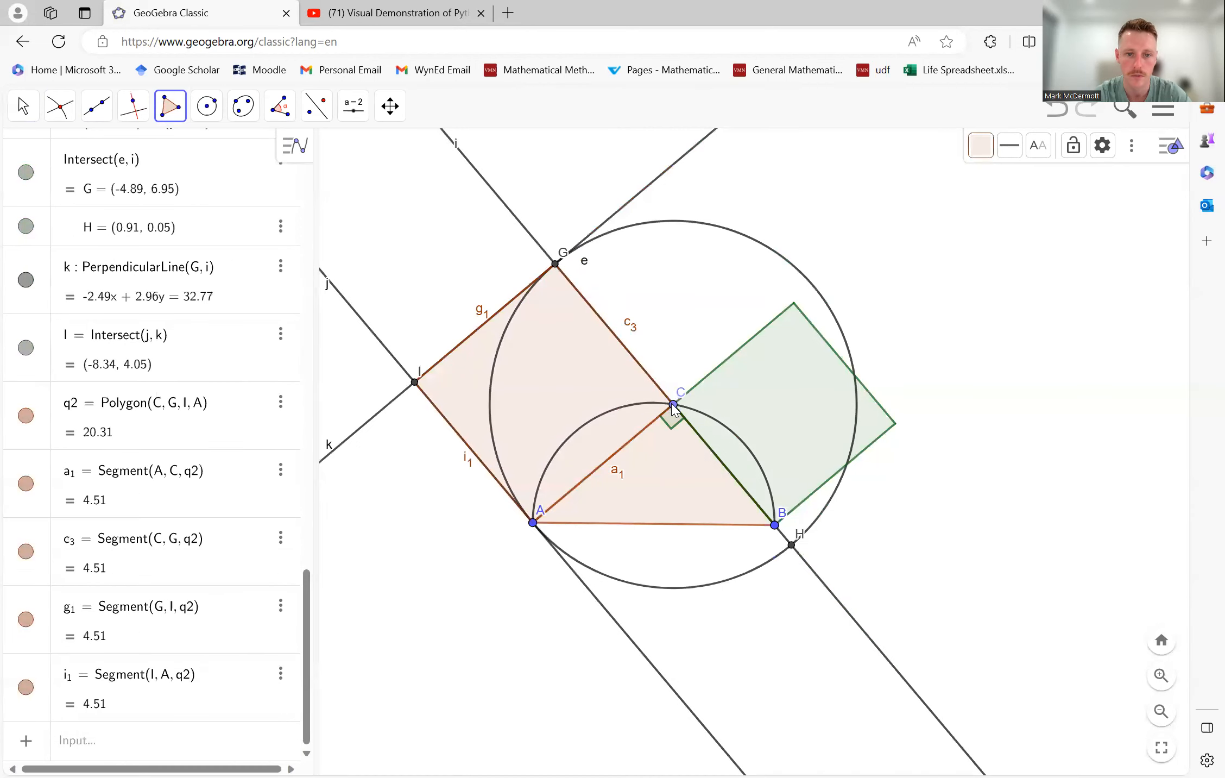
# - Recolour the square on side AC purple
pyautogui.click(22, 106)
pyautogui.click(60, 152)
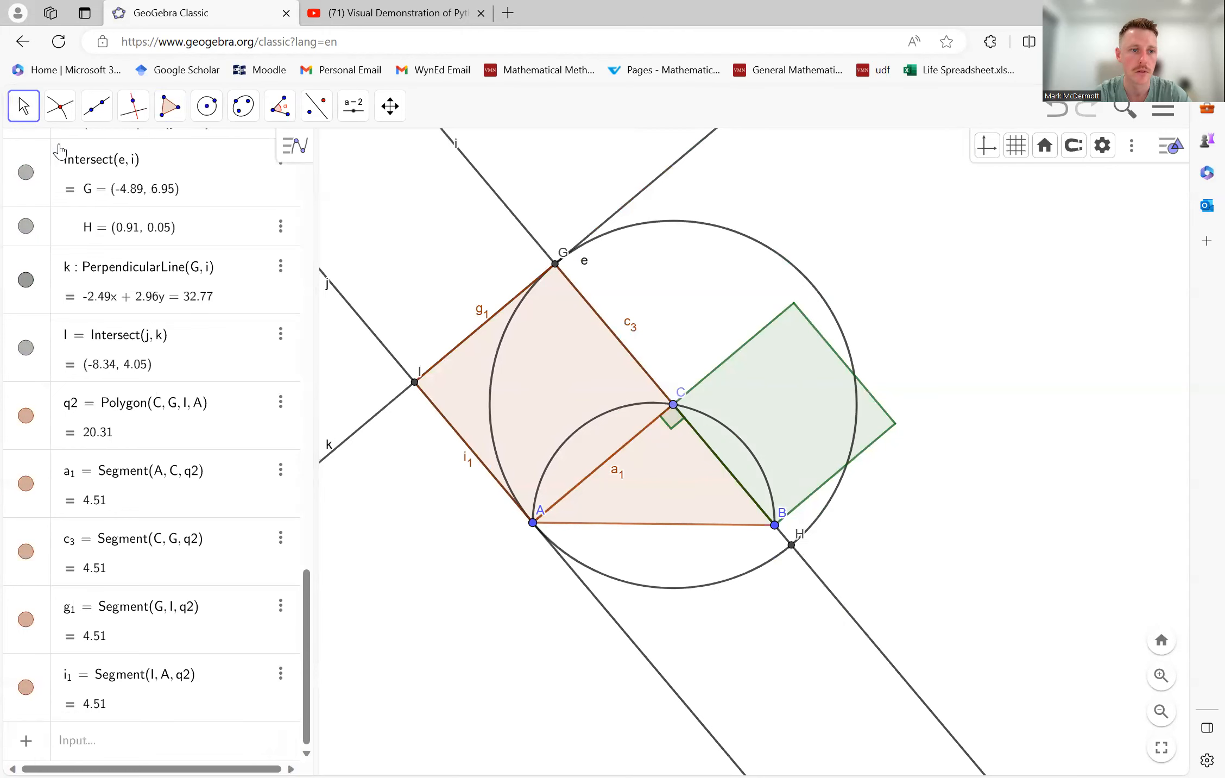
pyautogui.click(524, 375)
pyautogui.click(980, 154)
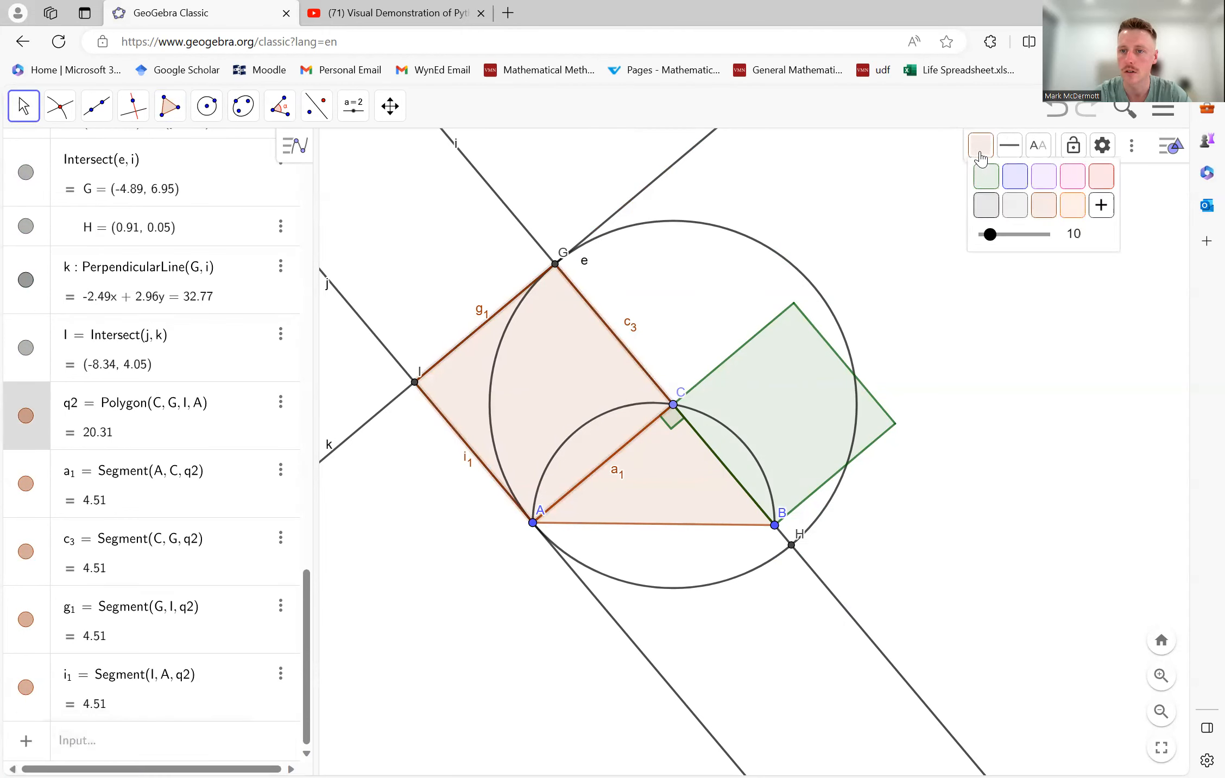
pyautogui.click(1052, 173)
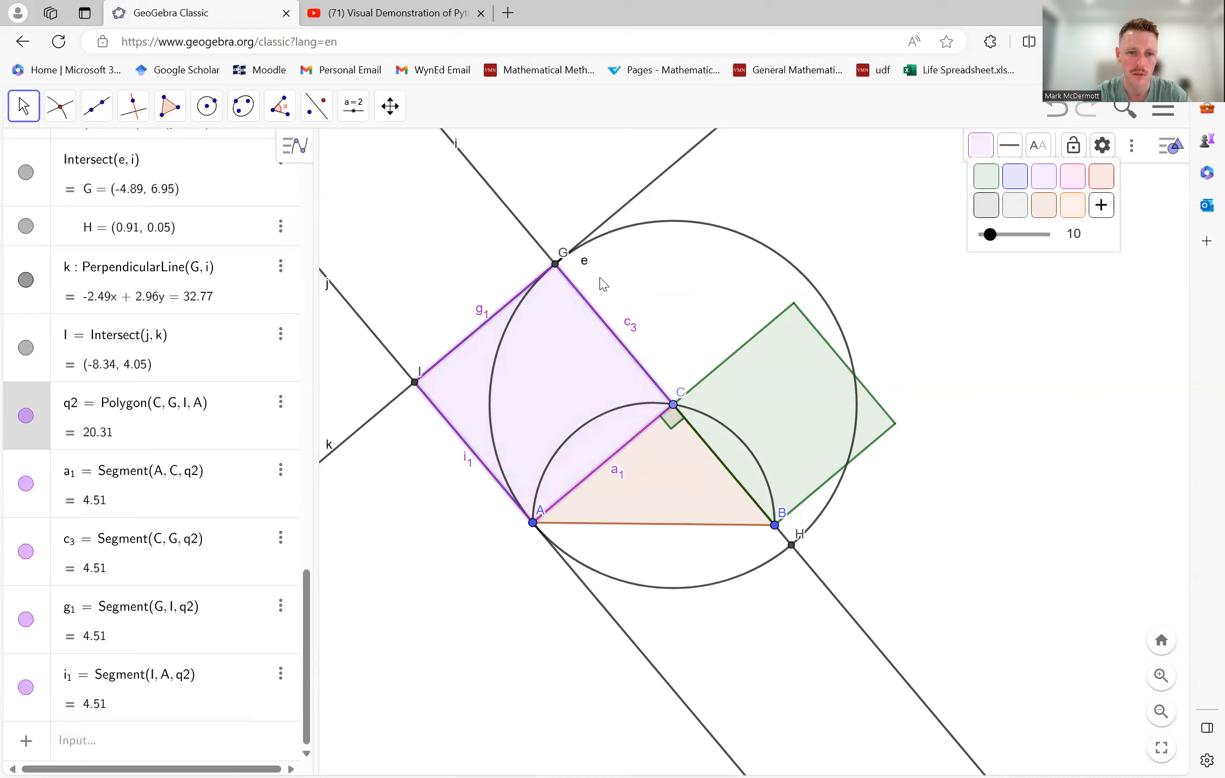
# - Hide the construction lines i, j and k around the purple square
pyautogui.click(541, 246)
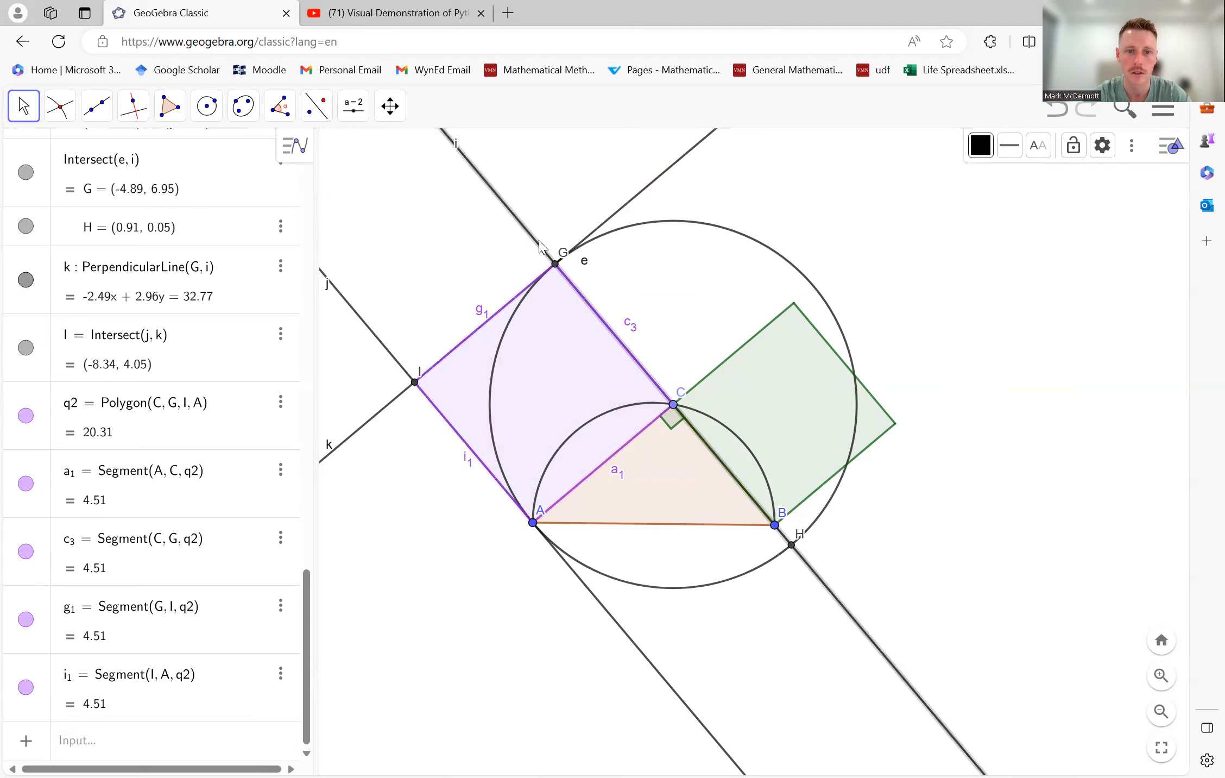
pyautogui.rightClick(541, 245)
pyautogui.click(655, 384)
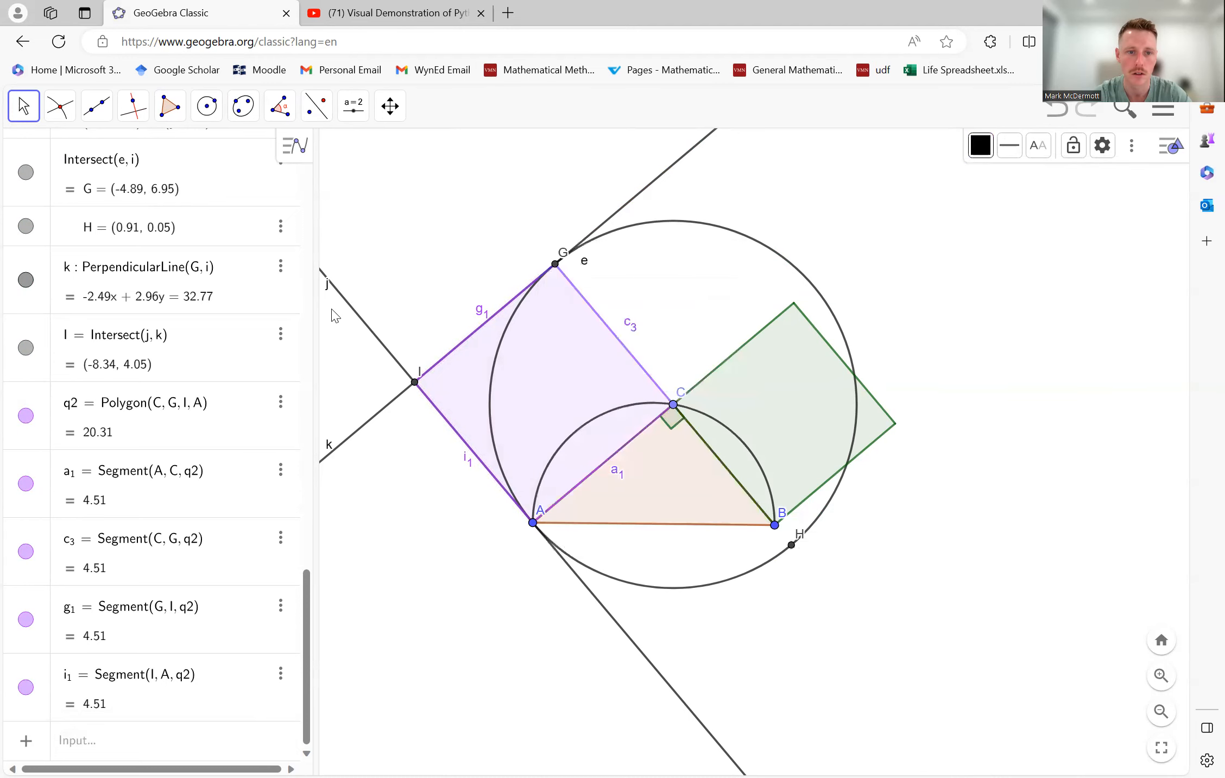
pyautogui.rightClick(363, 324)
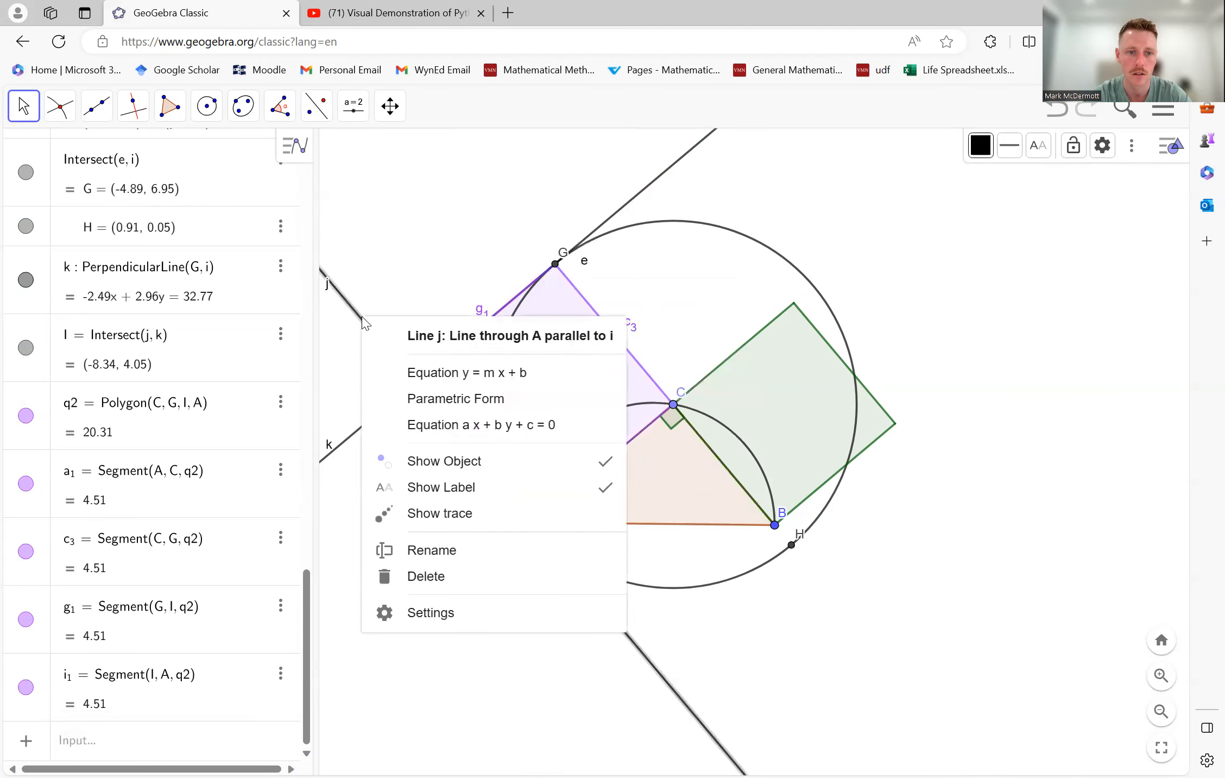
pyautogui.click(506, 458)
pyautogui.rightClick(389, 411)
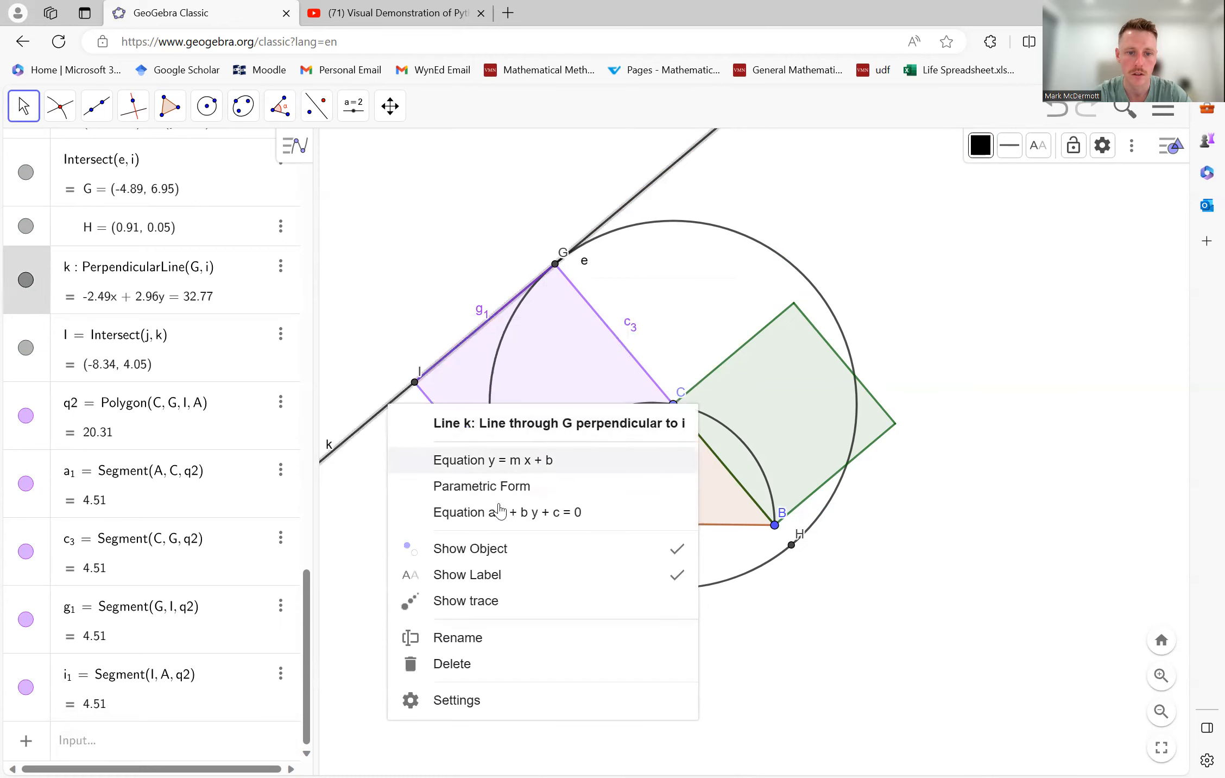
pyautogui.click(505, 548)
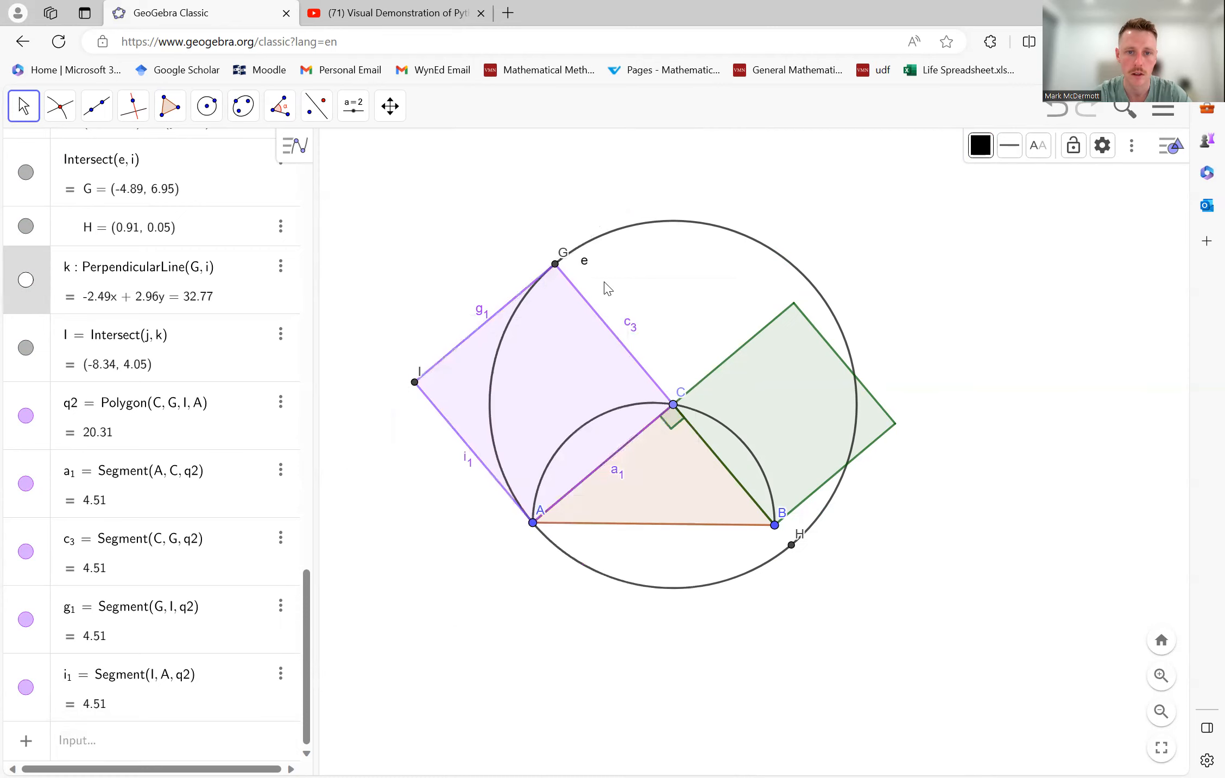
# - Hide the circle centred at C and the purple square's corner points G and I
pyautogui.rightClick(593, 242)
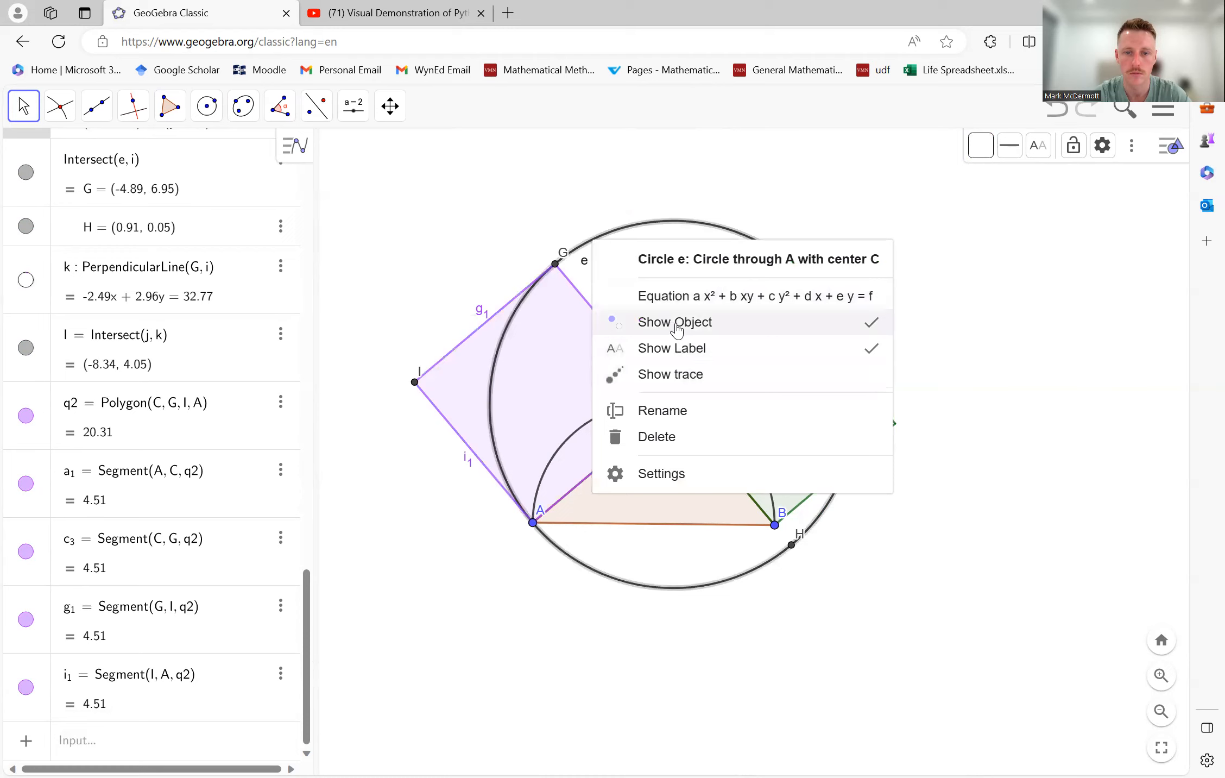
pyautogui.click(677, 326)
pyautogui.rightClick(555, 264)
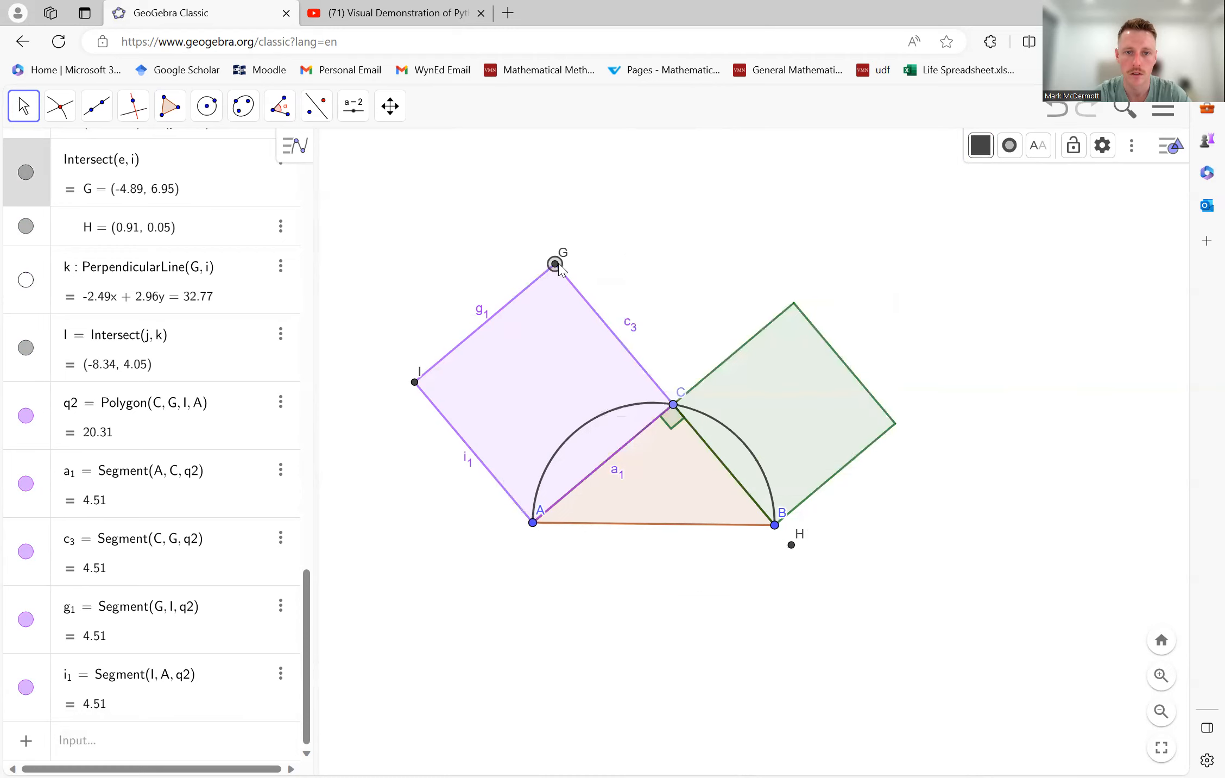
pyautogui.click(647, 354)
pyautogui.rightClick(416, 383)
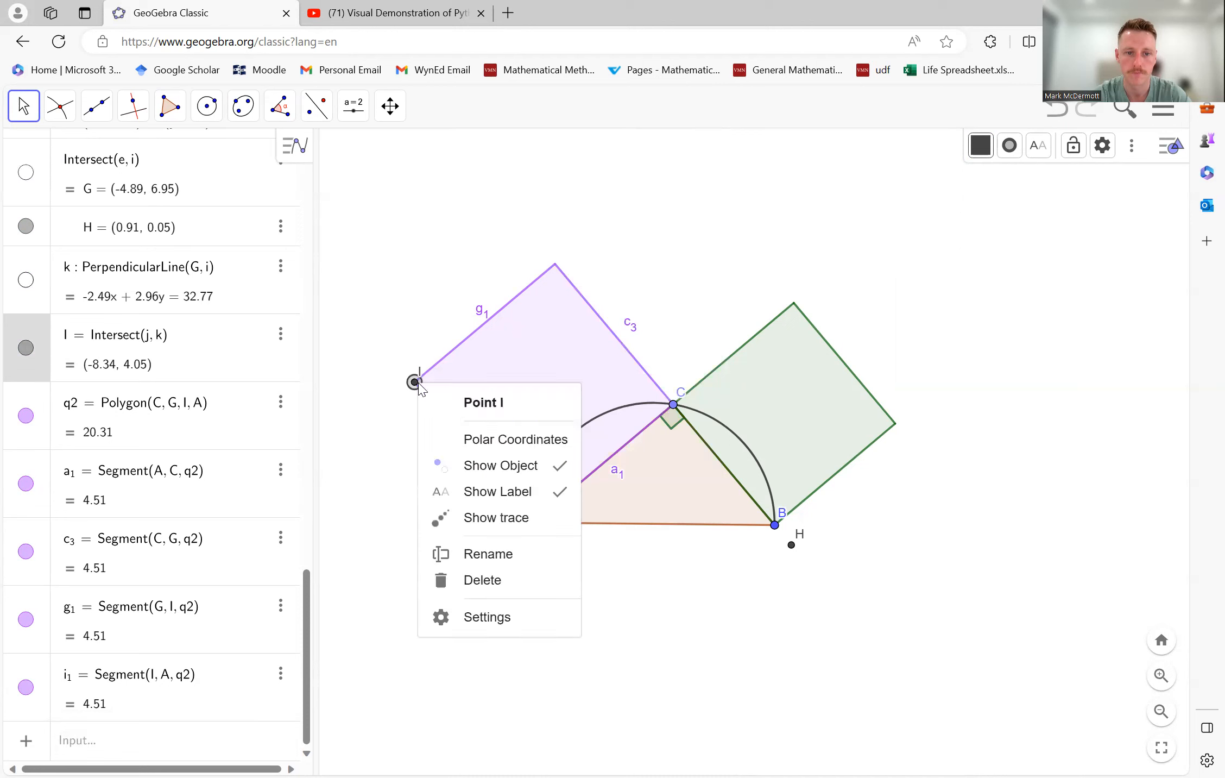
pyautogui.click(515, 468)
# - Hide the labels c₃, g₁ and i₁ on the three outer sides of the purple square
pyautogui.rightClick(625, 345)
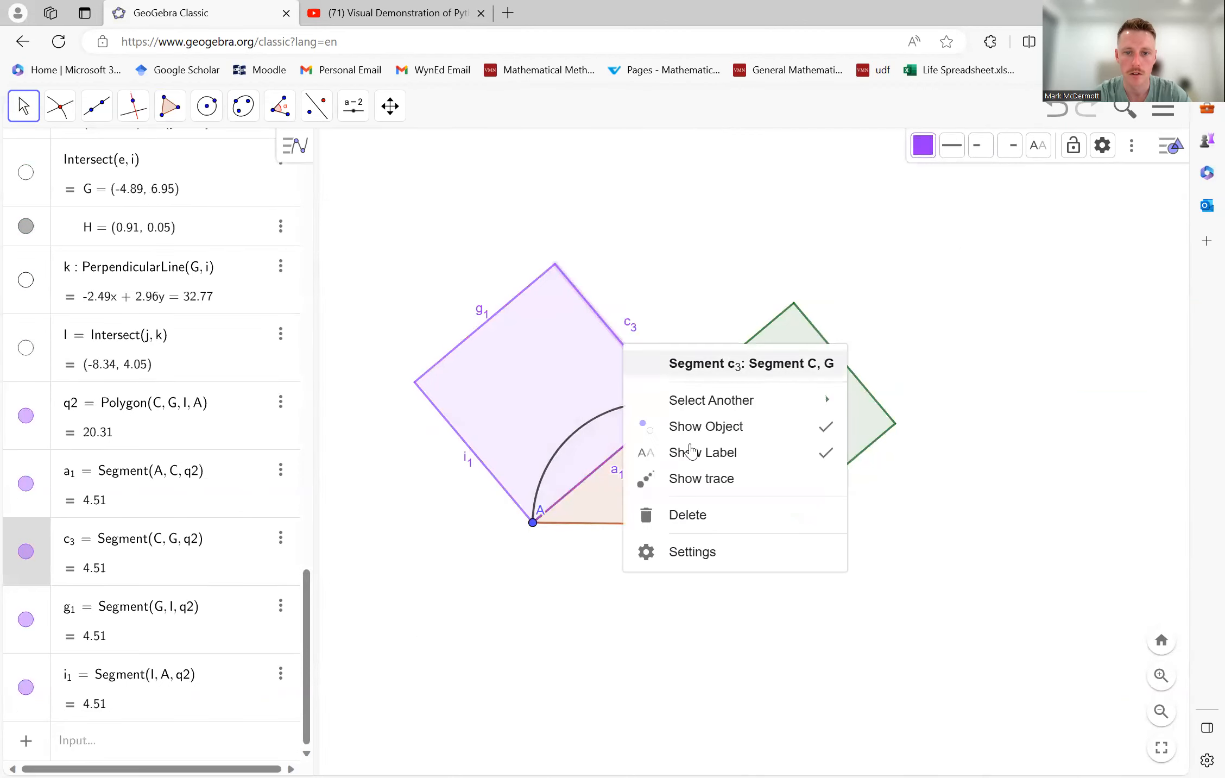
pyautogui.click(698, 457)
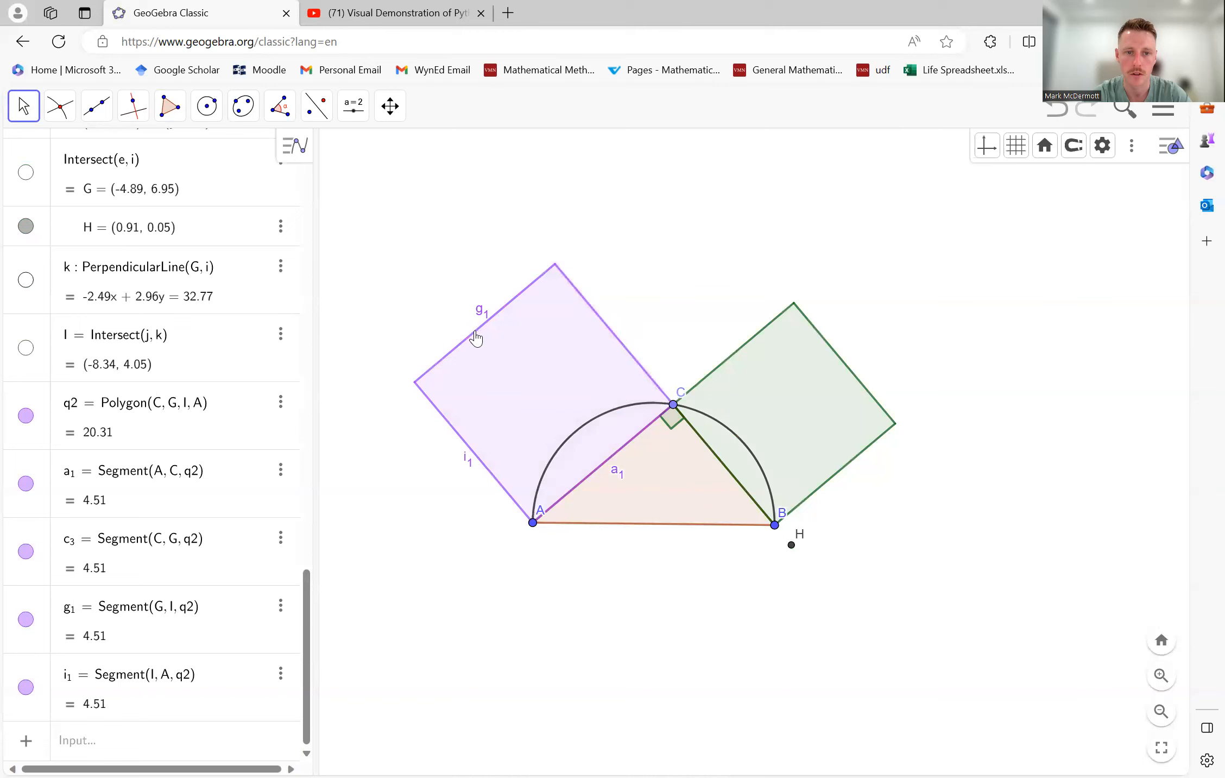
pyautogui.rightClick(478, 333)
pyautogui.click(577, 442)
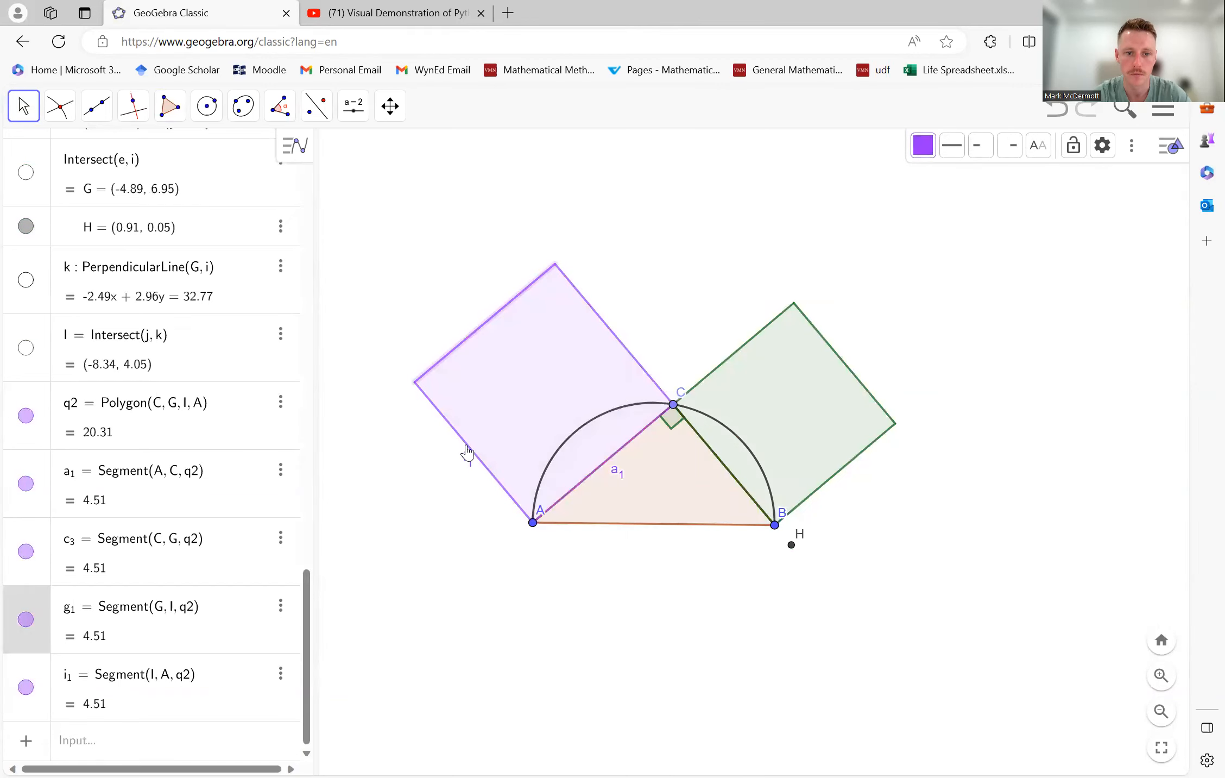
pyautogui.rightClick(468, 452)
pyautogui.click(551, 555)
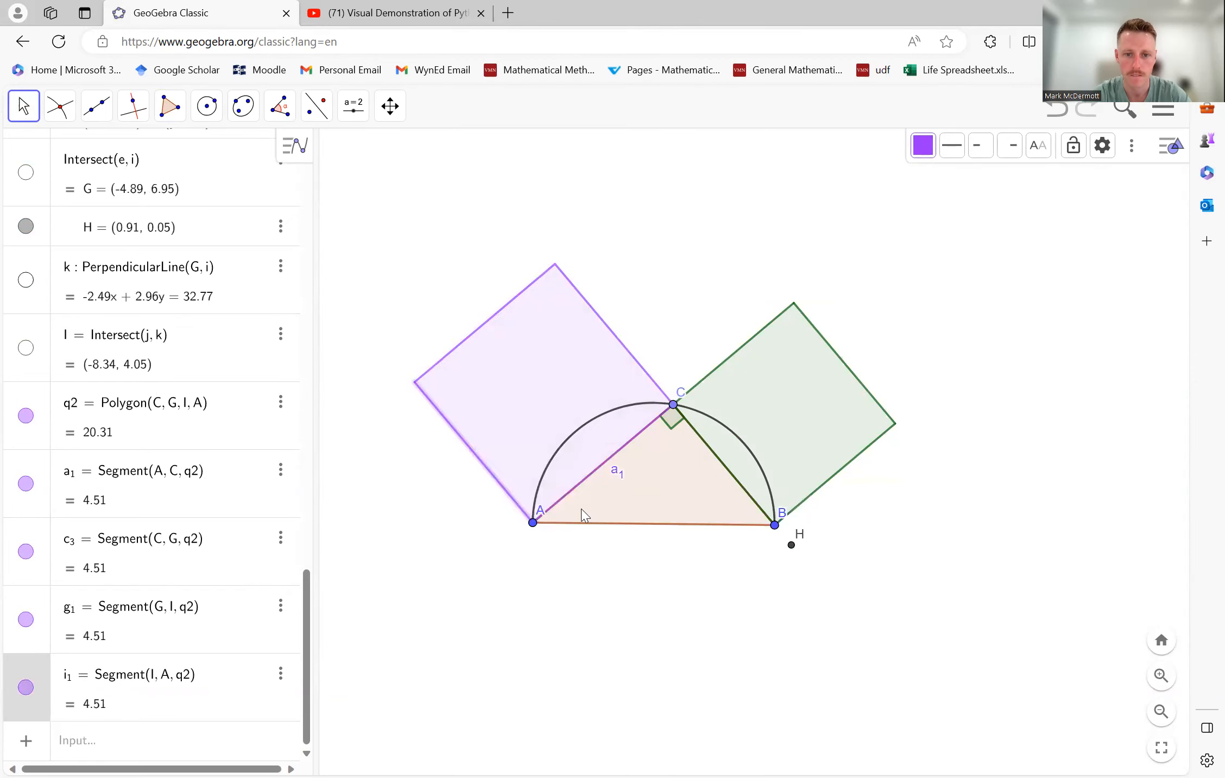
# - Hide the label a₁ on the purple square's side AC and hide the stray point H near B
pyautogui.rightClick(613, 455)
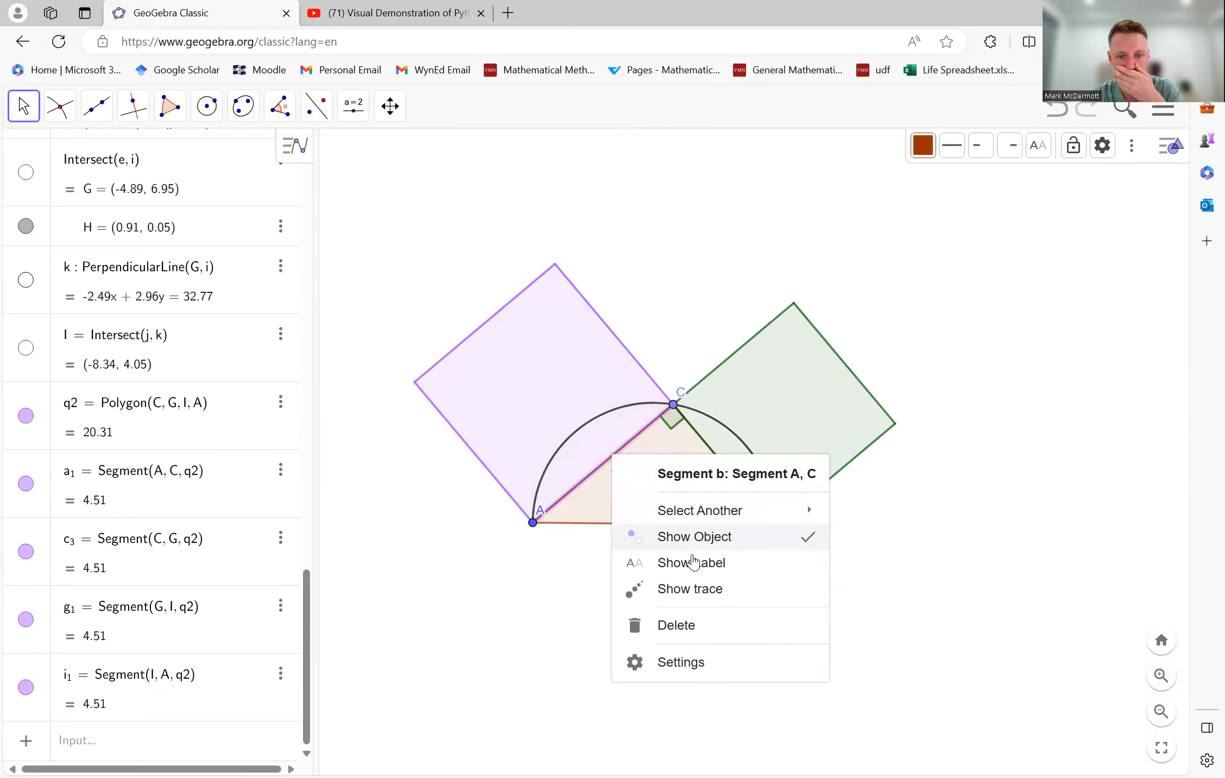
pyautogui.click(572, 501)
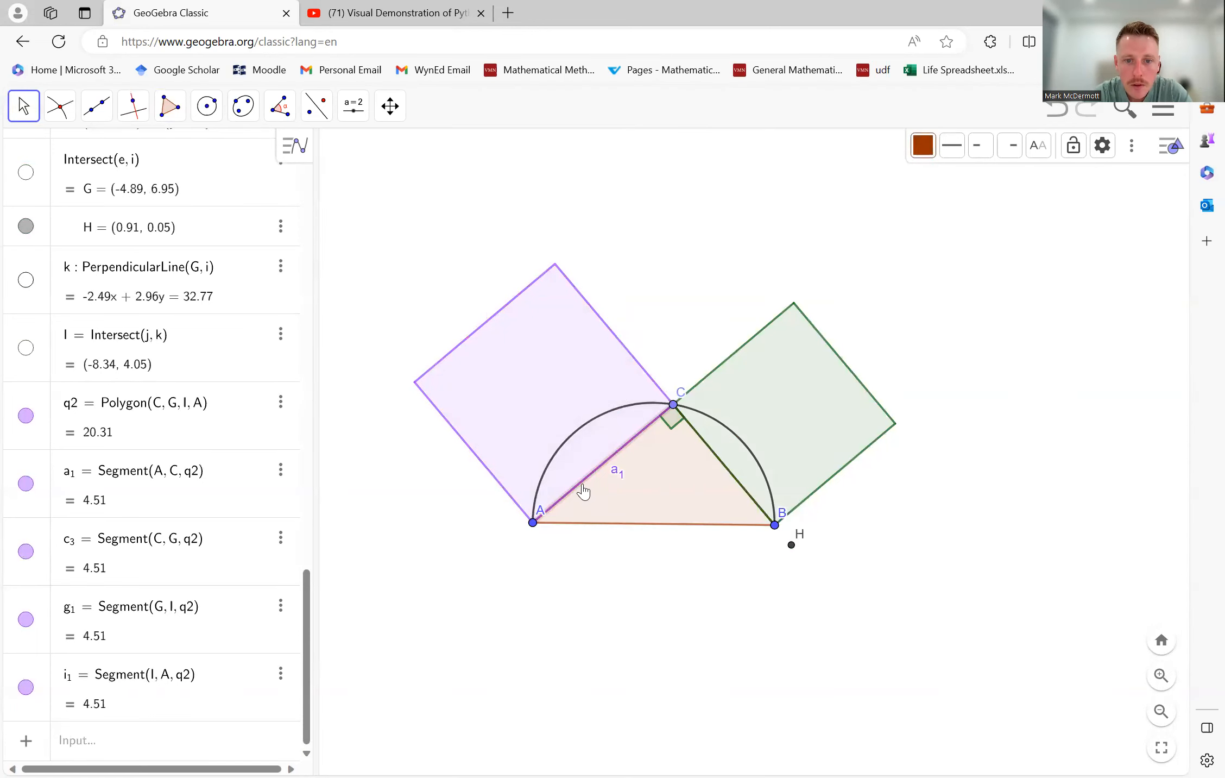
pyautogui.rightClick(580, 483)
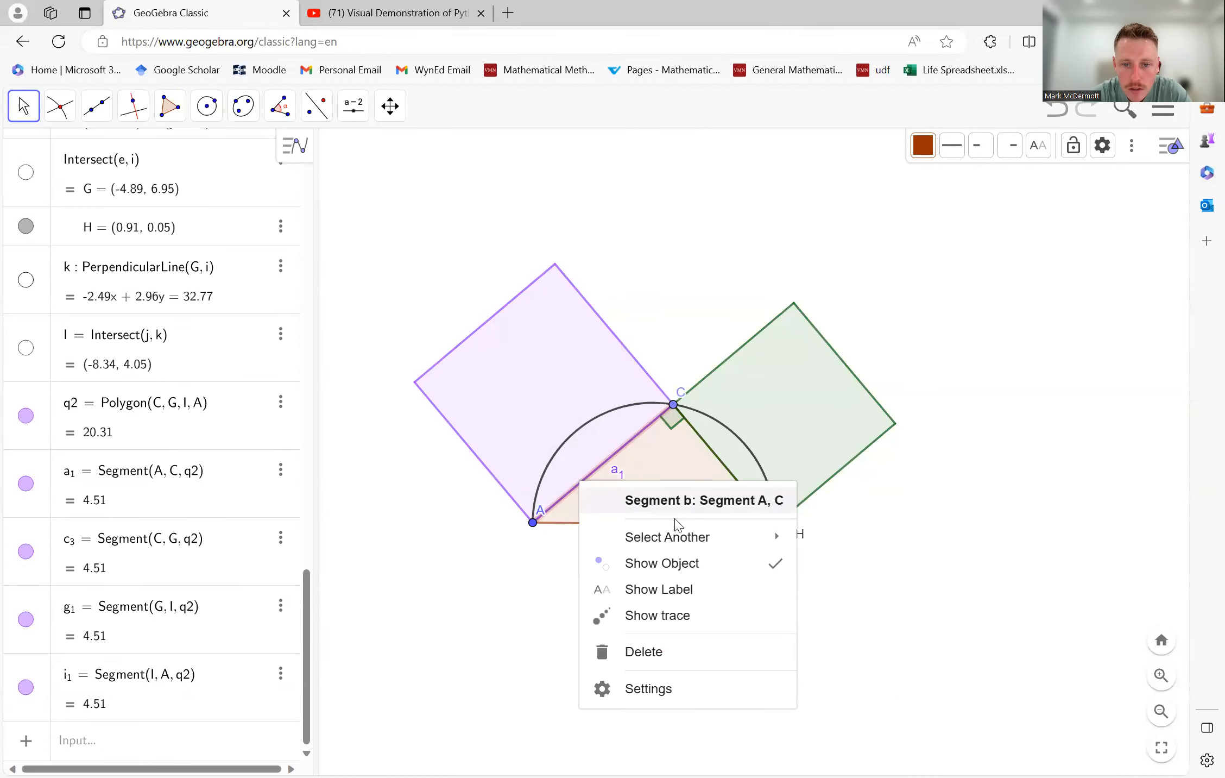
pyautogui.moveTo(679, 537)
pyautogui.click(902, 542)
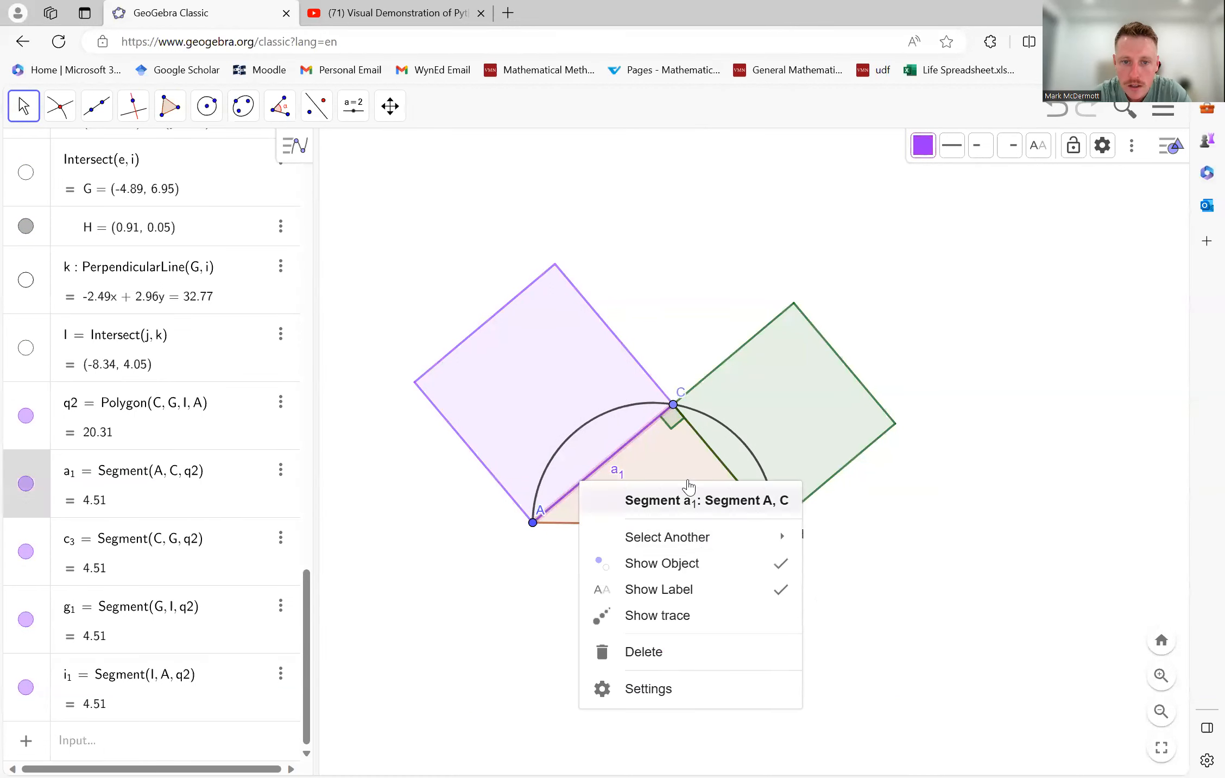
pyautogui.click(716, 587)
pyautogui.click(686, 637)
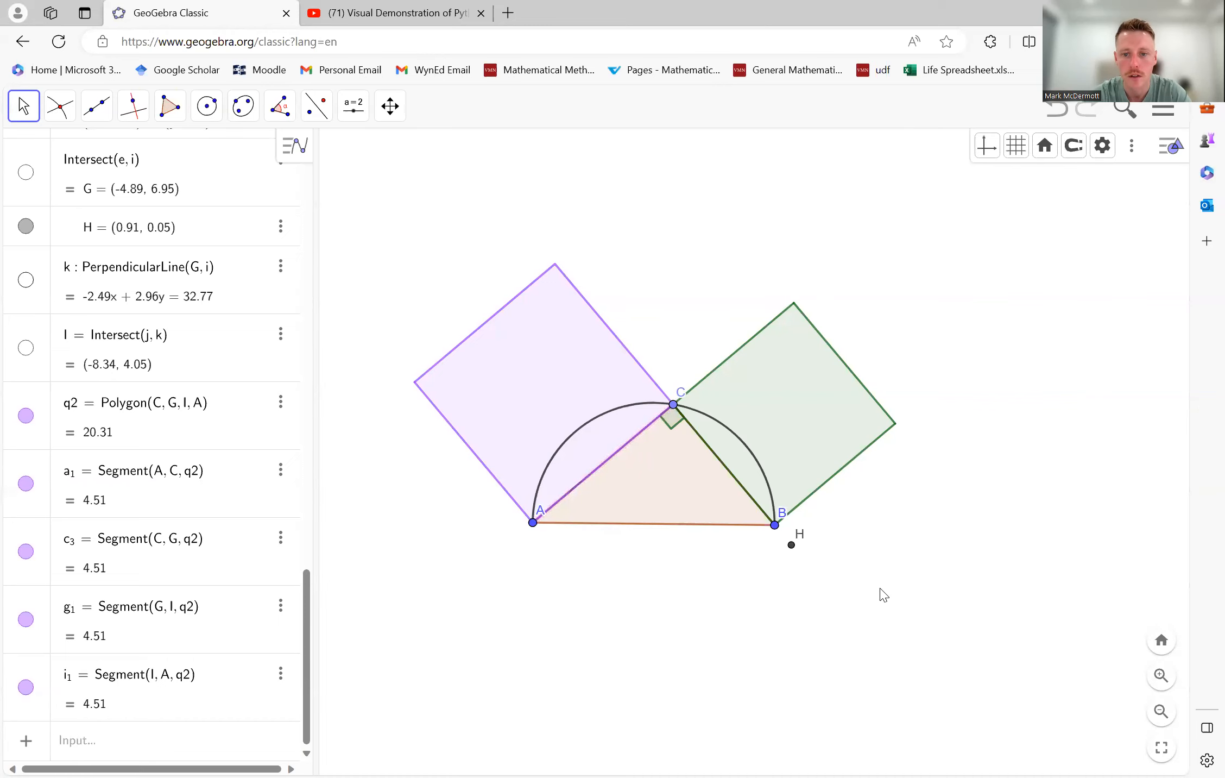
pyautogui.rightClick(792, 550)
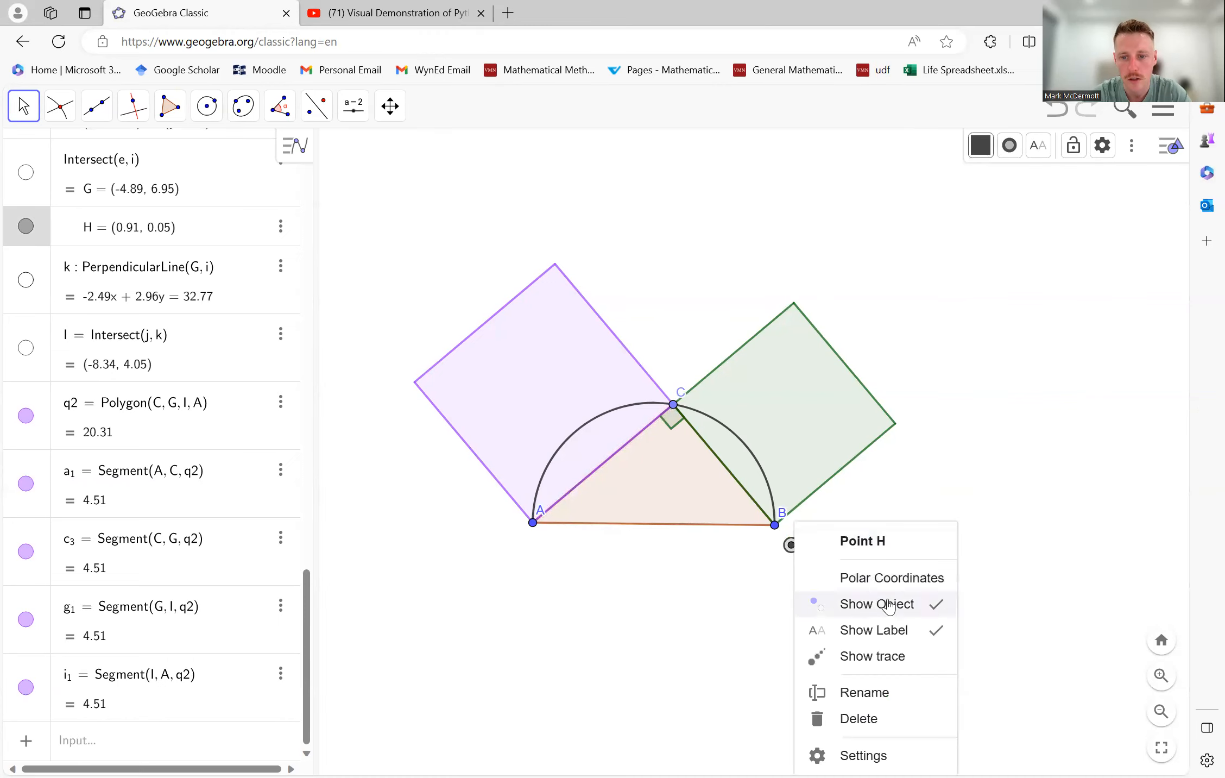
pyautogui.click(891, 608)
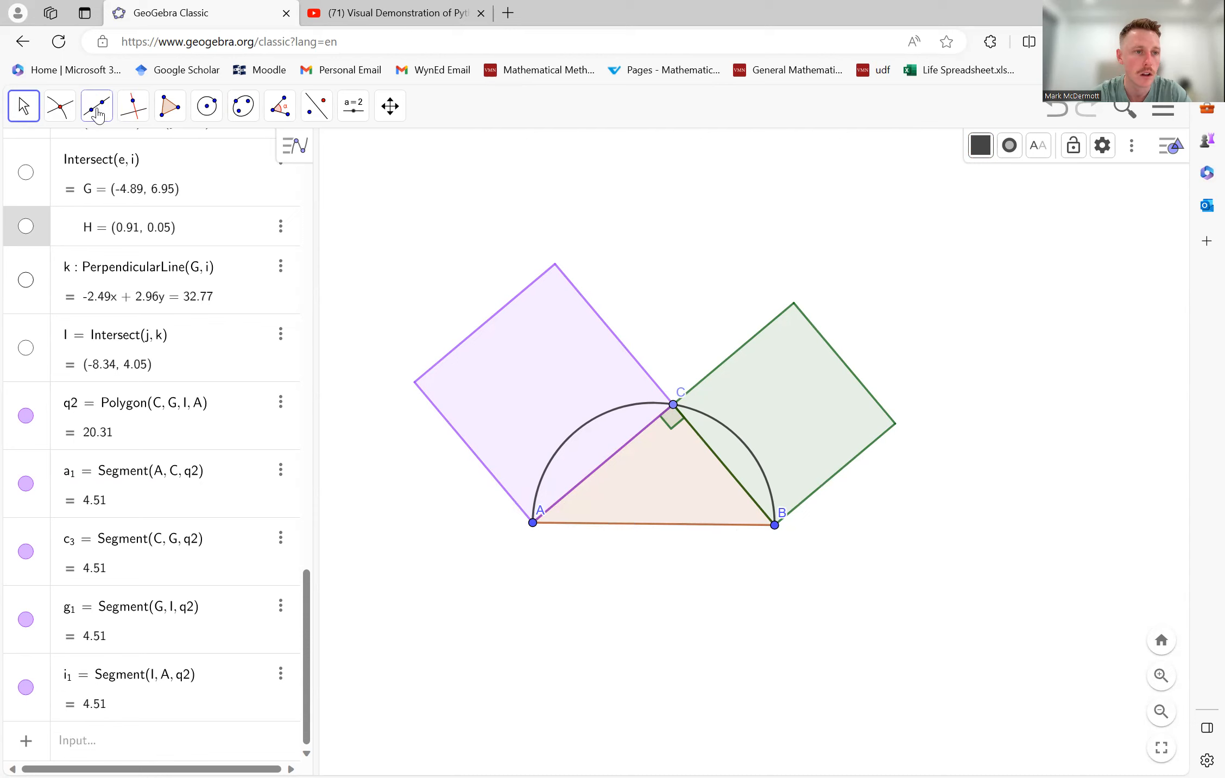
# - Draw a line through A perpendicular to side AB, and a line parallel to it through B
pyautogui.click(134, 108)
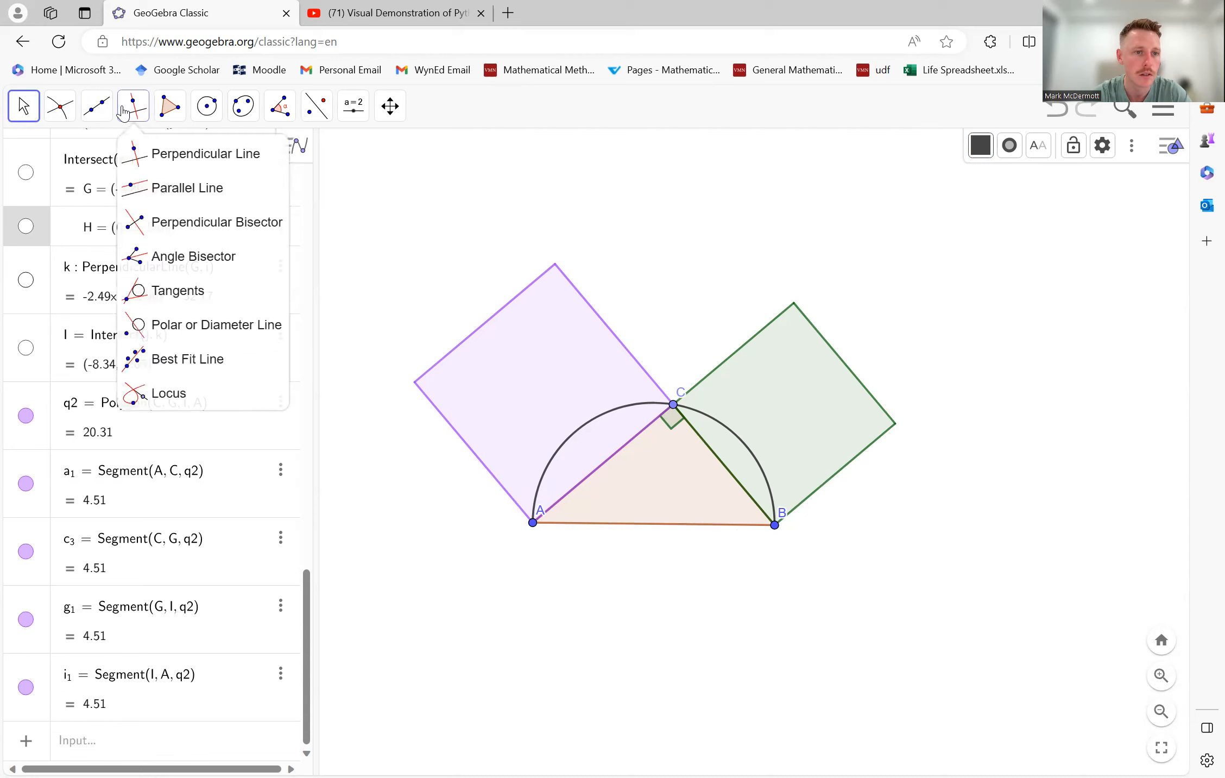
pyautogui.click(156, 153)
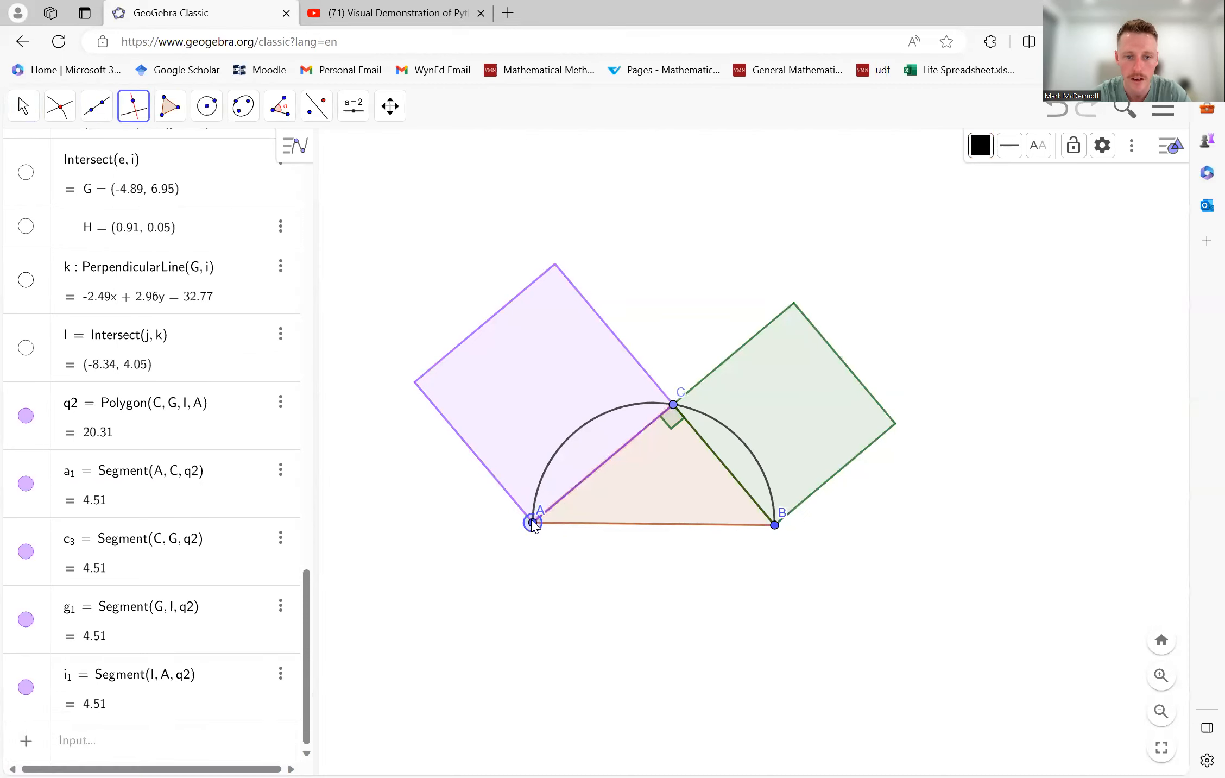
pyautogui.click(593, 525)
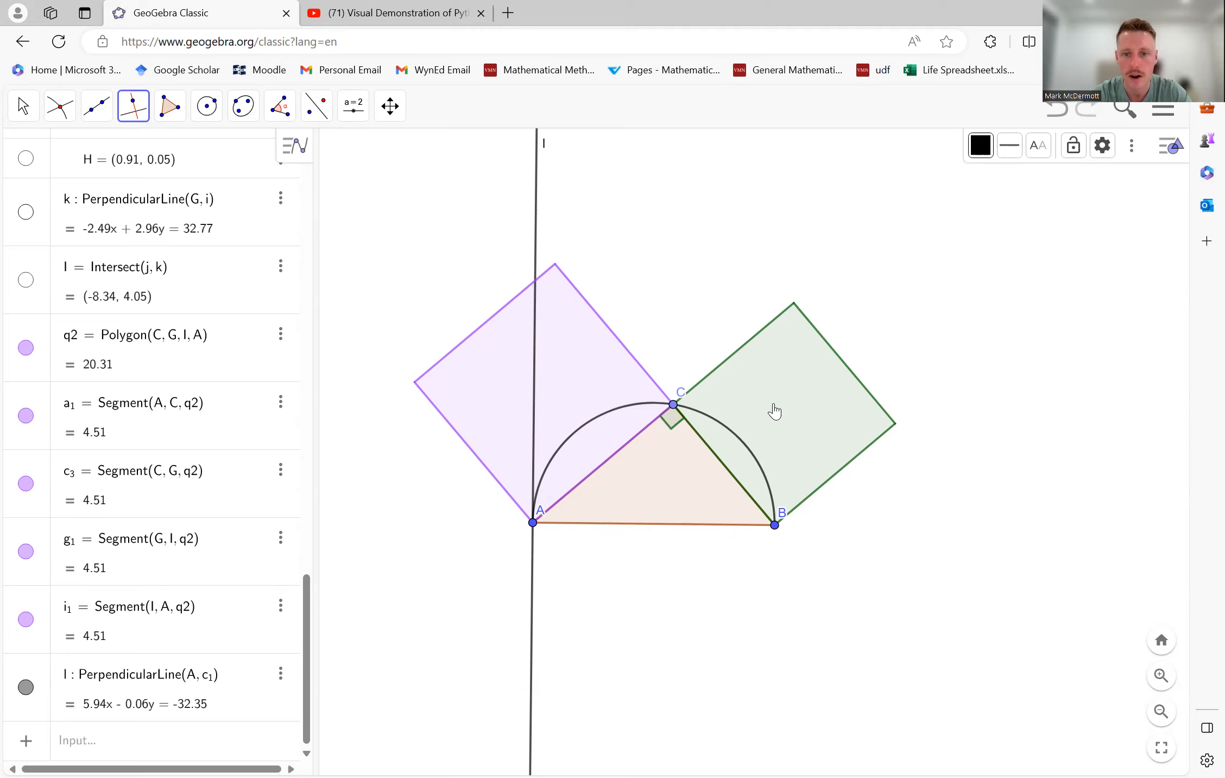
pyautogui.click(135, 108)
pyautogui.click(174, 186)
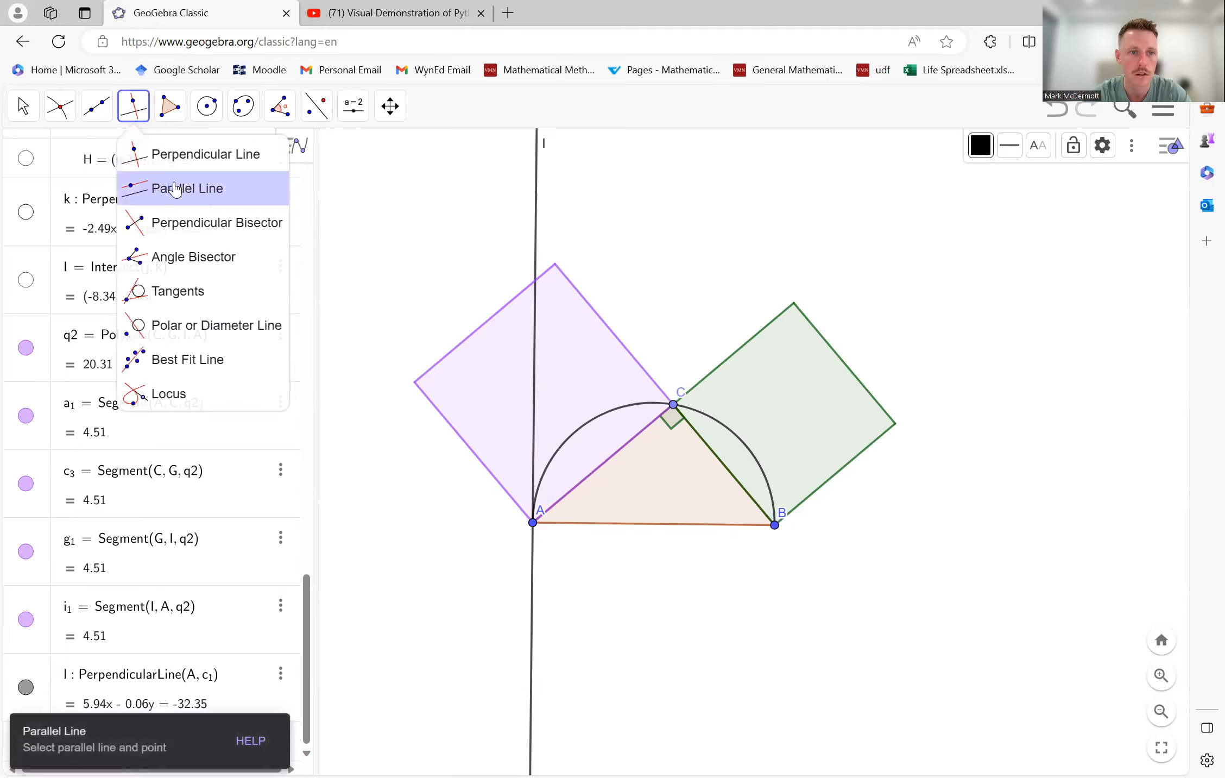
pyautogui.click(537, 190)
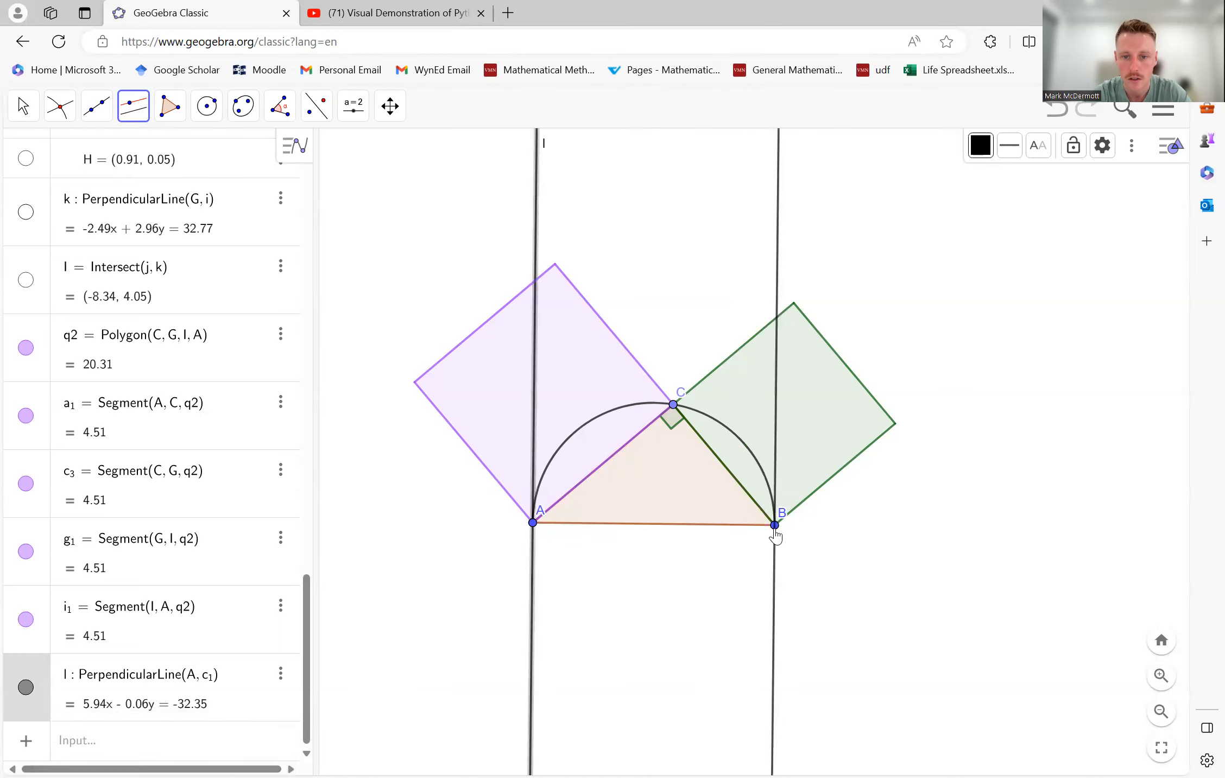
pyautogui.click(775, 525)
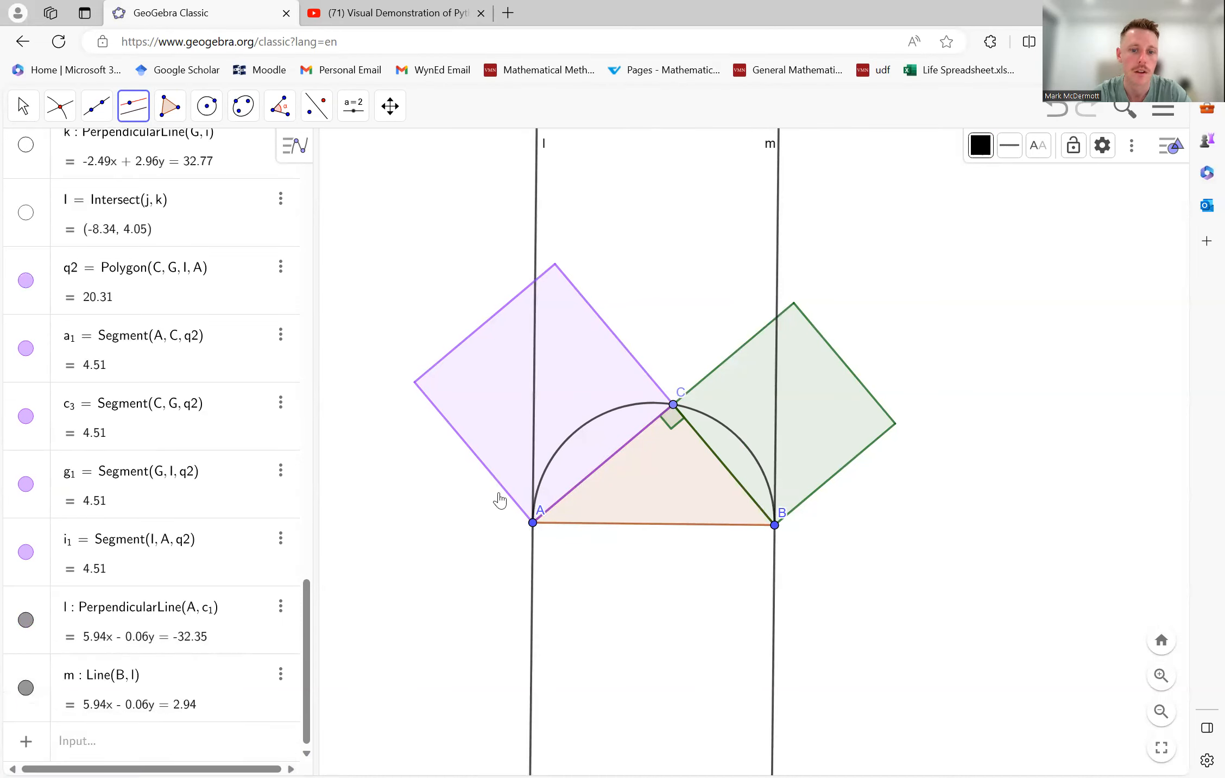
# - Draw a circle centred at A passing through B
pyautogui.click(207, 106)
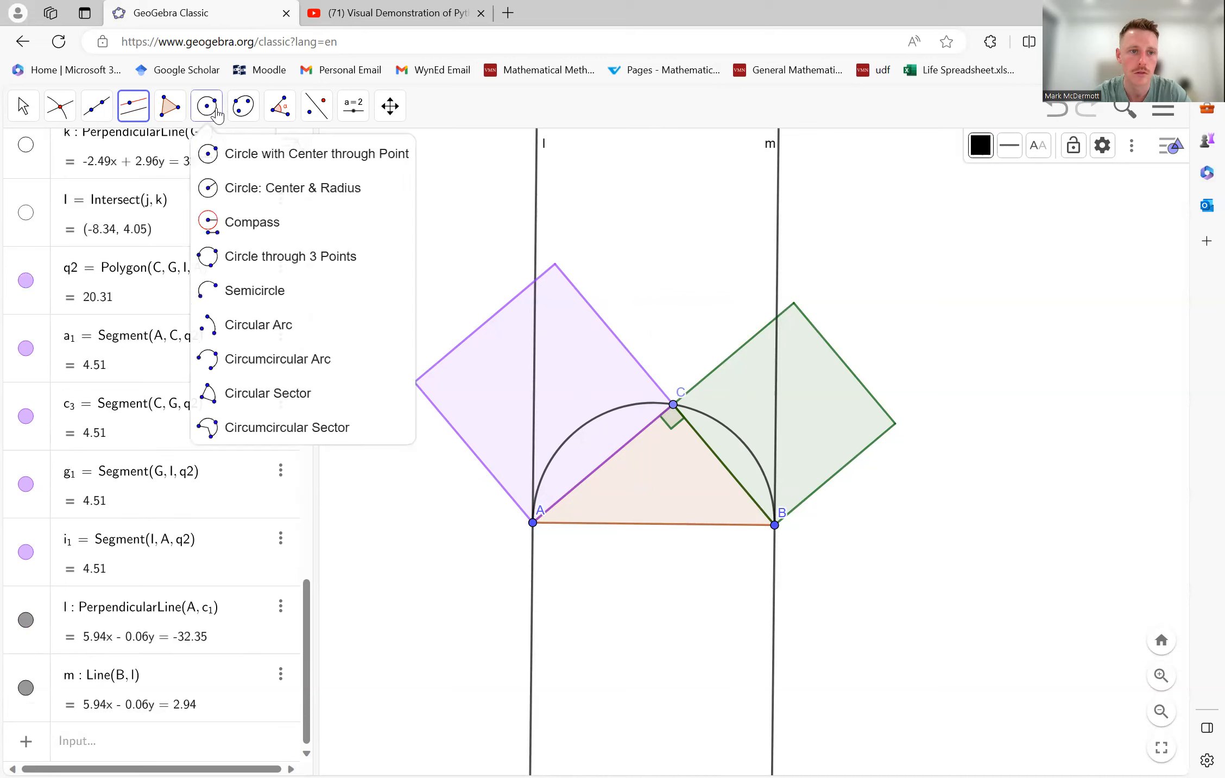
pyautogui.click(239, 154)
pyautogui.click(533, 523)
pyautogui.click(774, 525)
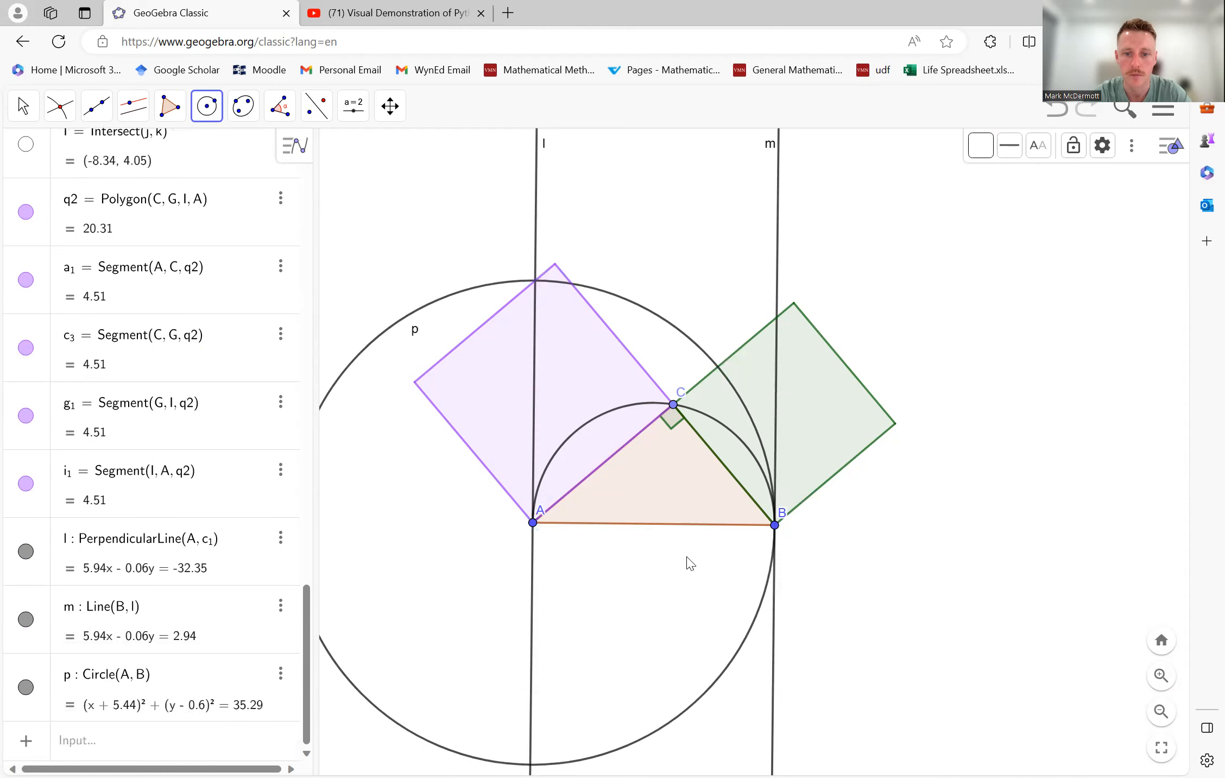
# - Mark the intersection points of the circle centred at A with the perpendicular line l
pyautogui.click(23, 106)
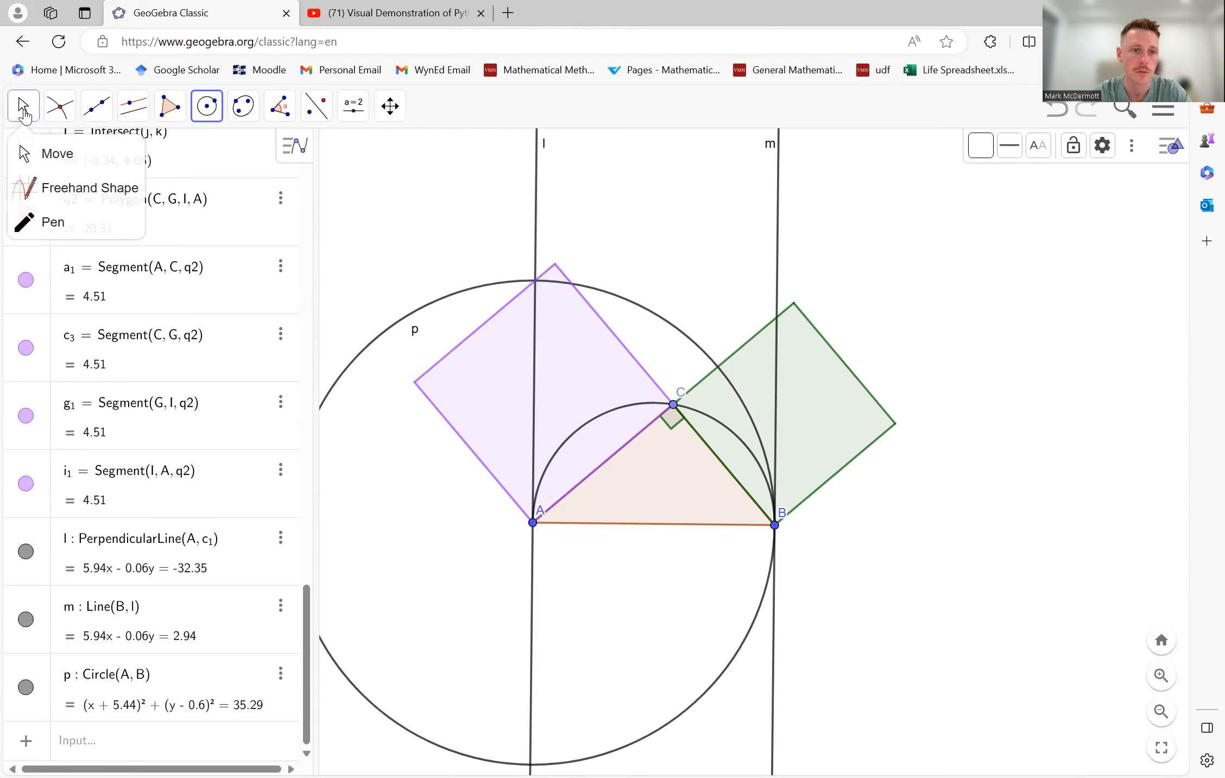
pyautogui.moveTo(893, 522); pyautogui.dragTo(960, 441)
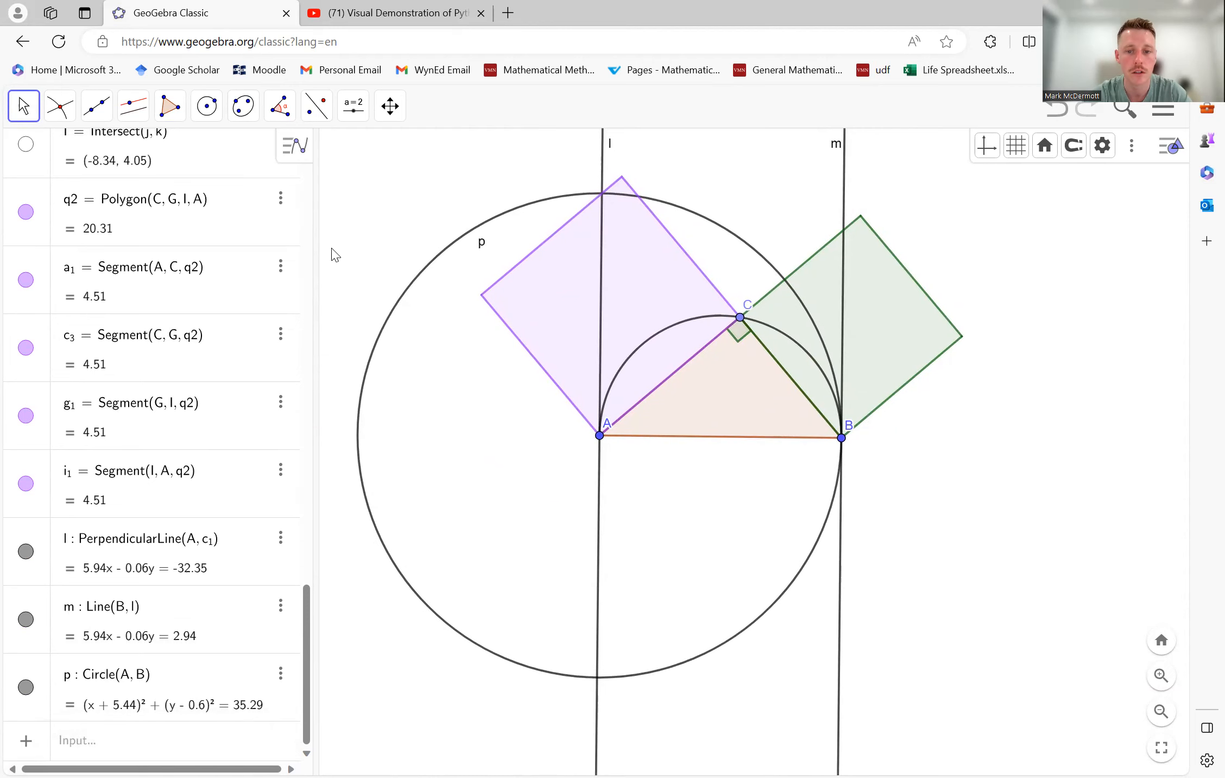
pyautogui.click(59, 106)
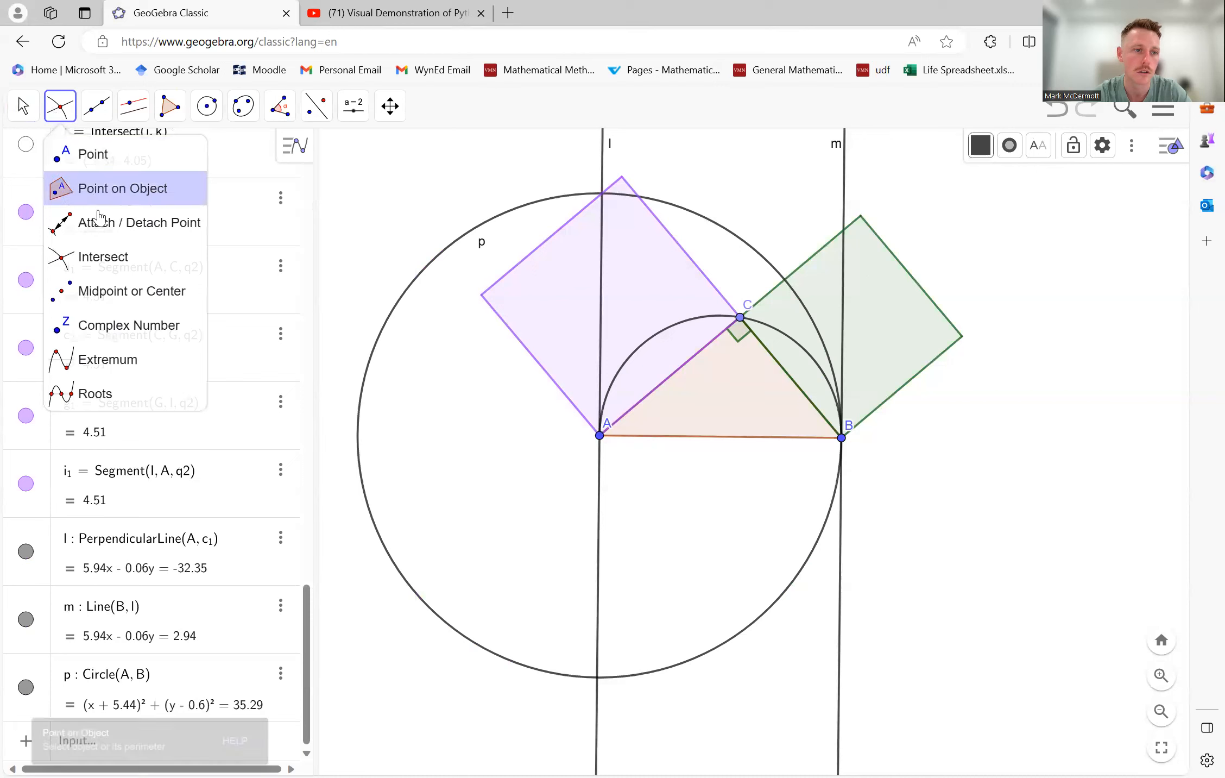
pyautogui.click(98, 263)
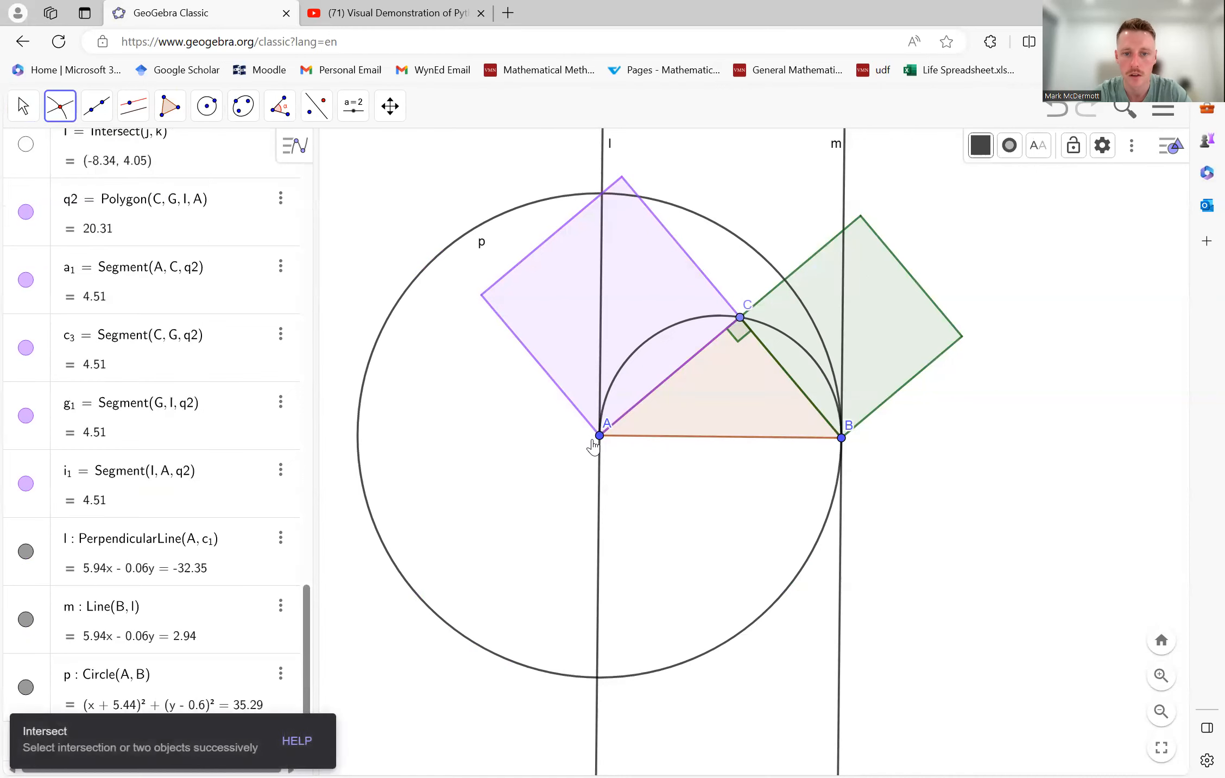
pyautogui.click(598, 670)
pyautogui.click(628, 679)
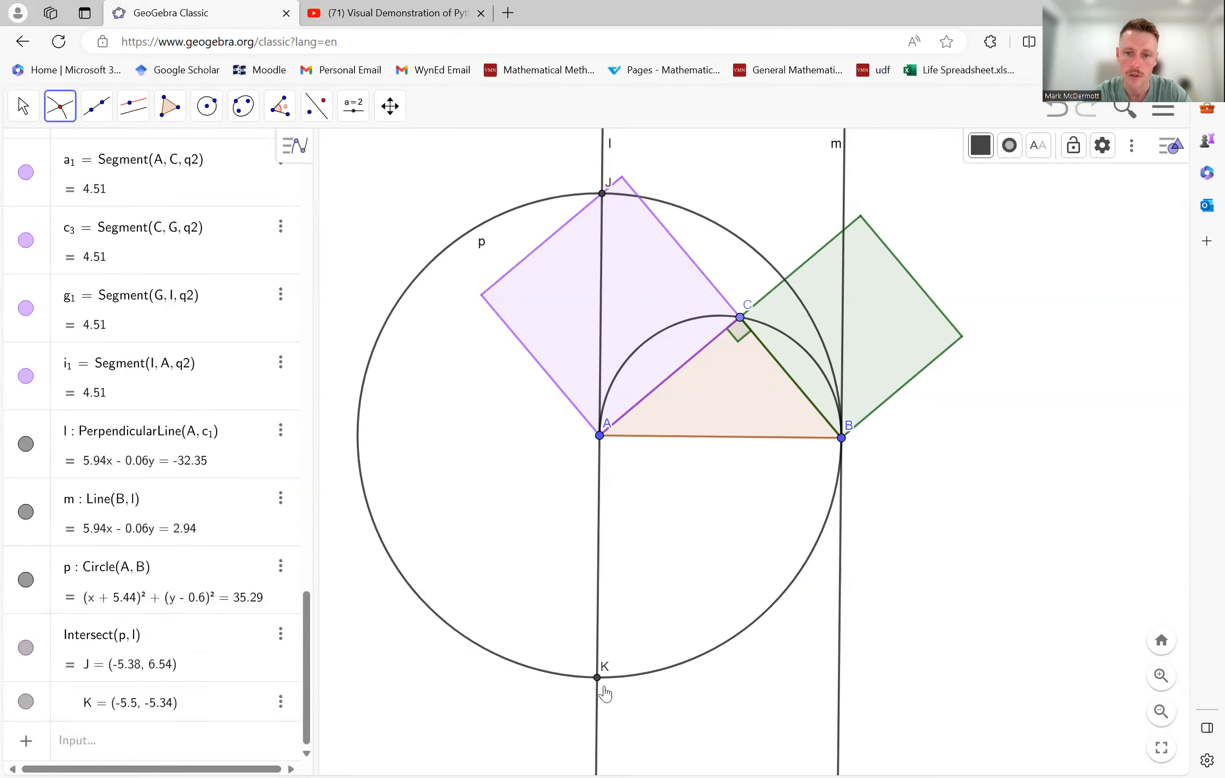
# - Draw a line perpendicular to line l through point K below the triangle
pyautogui.click(133, 106)
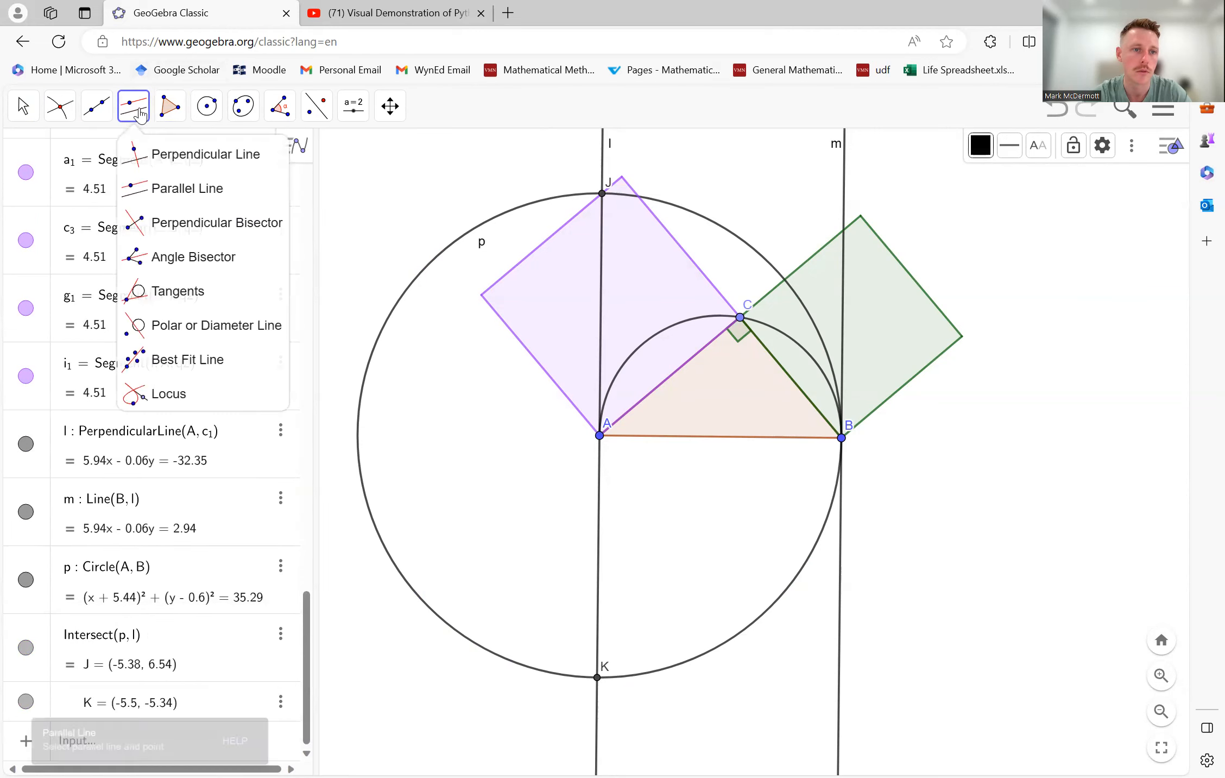
pyautogui.click(176, 157)
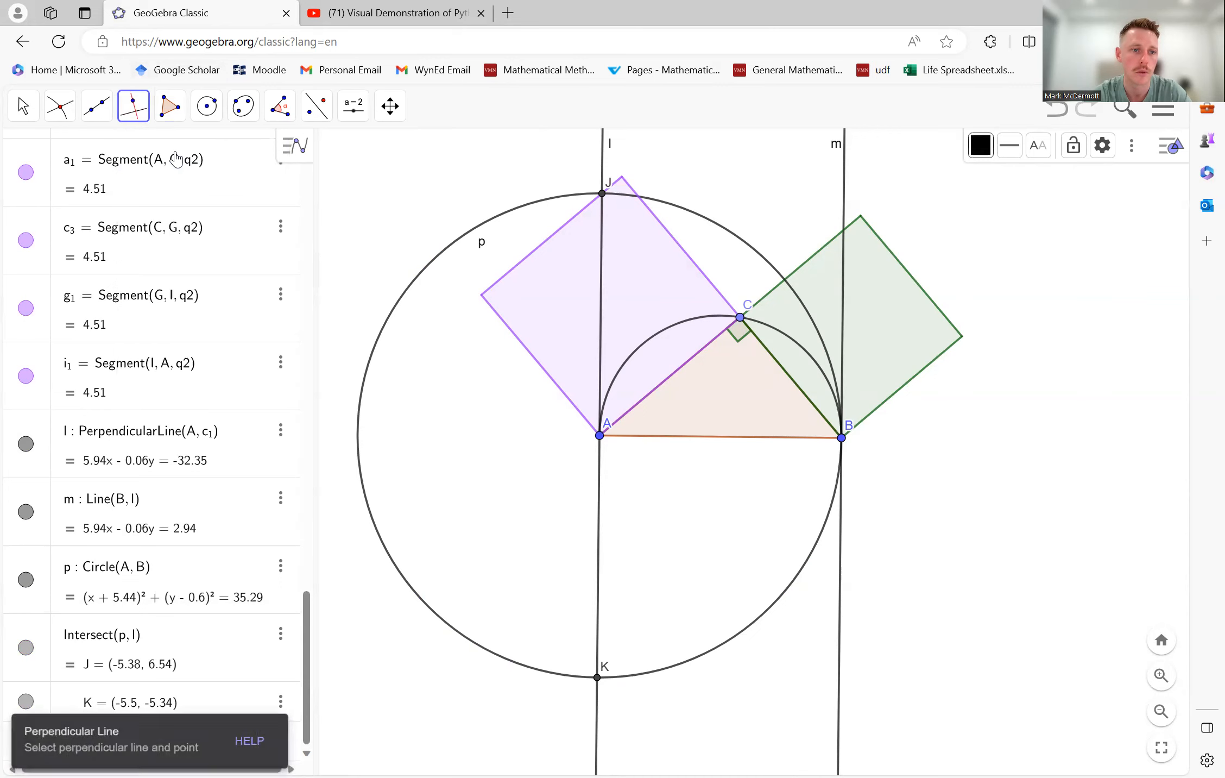
pyautogui.click(598, 677)
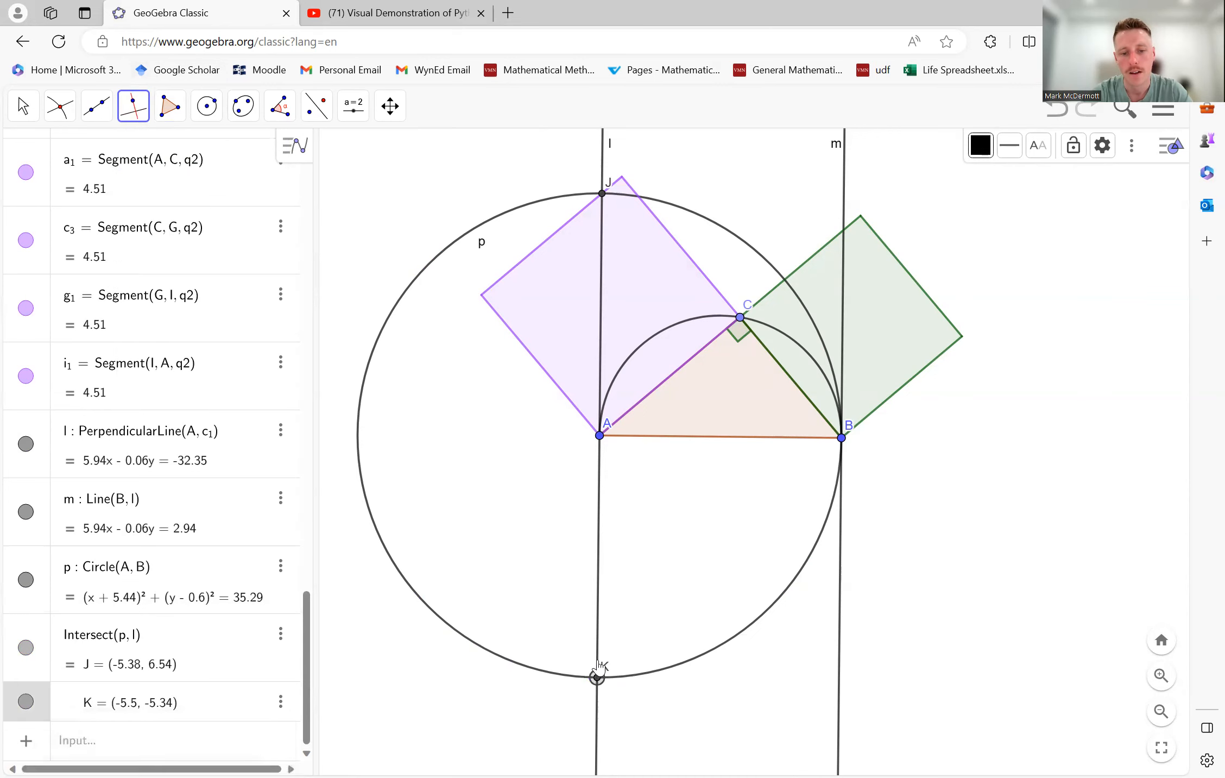
pyautogui.click(598, 651)
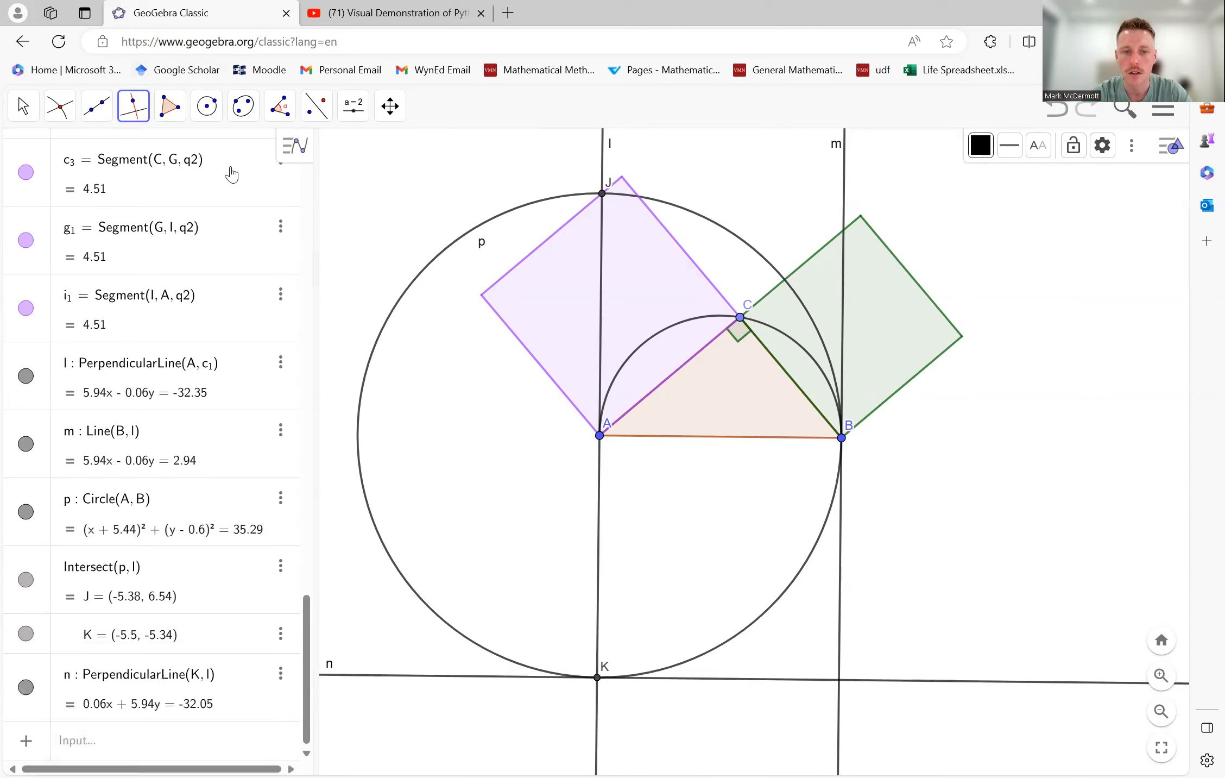
# - Mark the intersection point of lines m and n below B
pyautogui.click(61, 109)
pyautogui.click(110, 253)
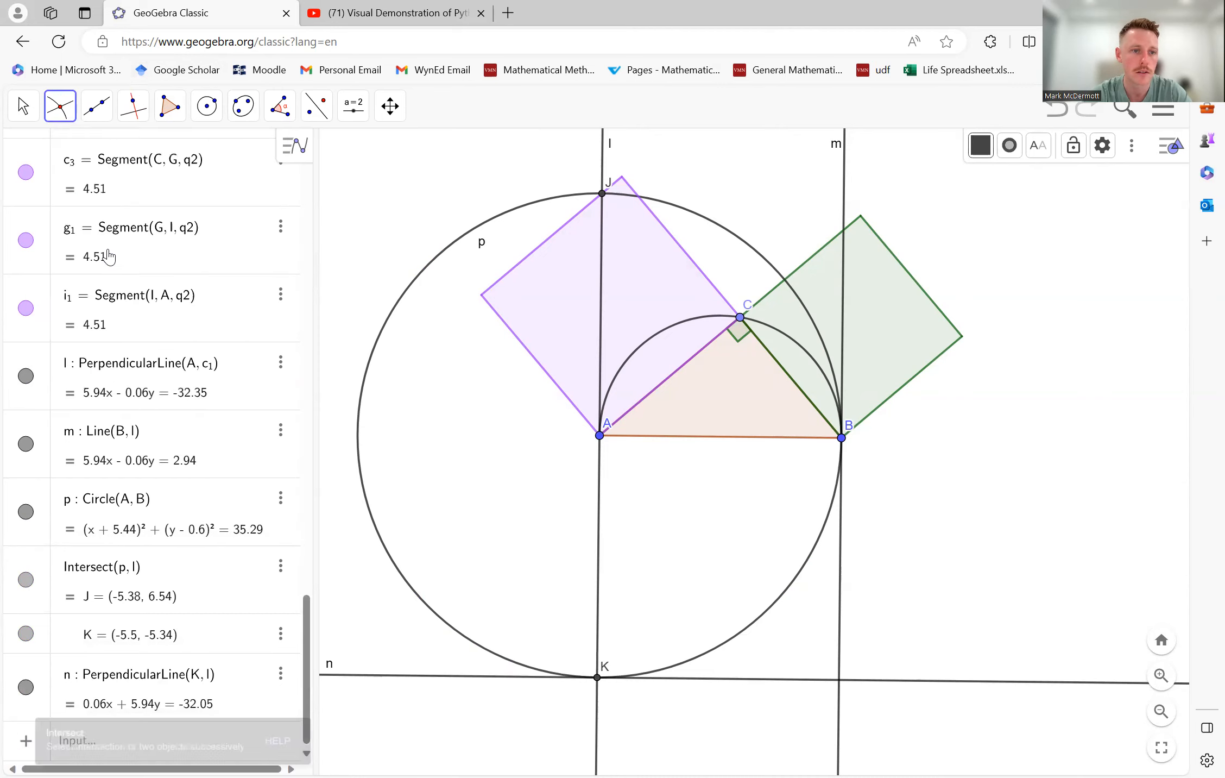
pyautogui.click(839, 716)
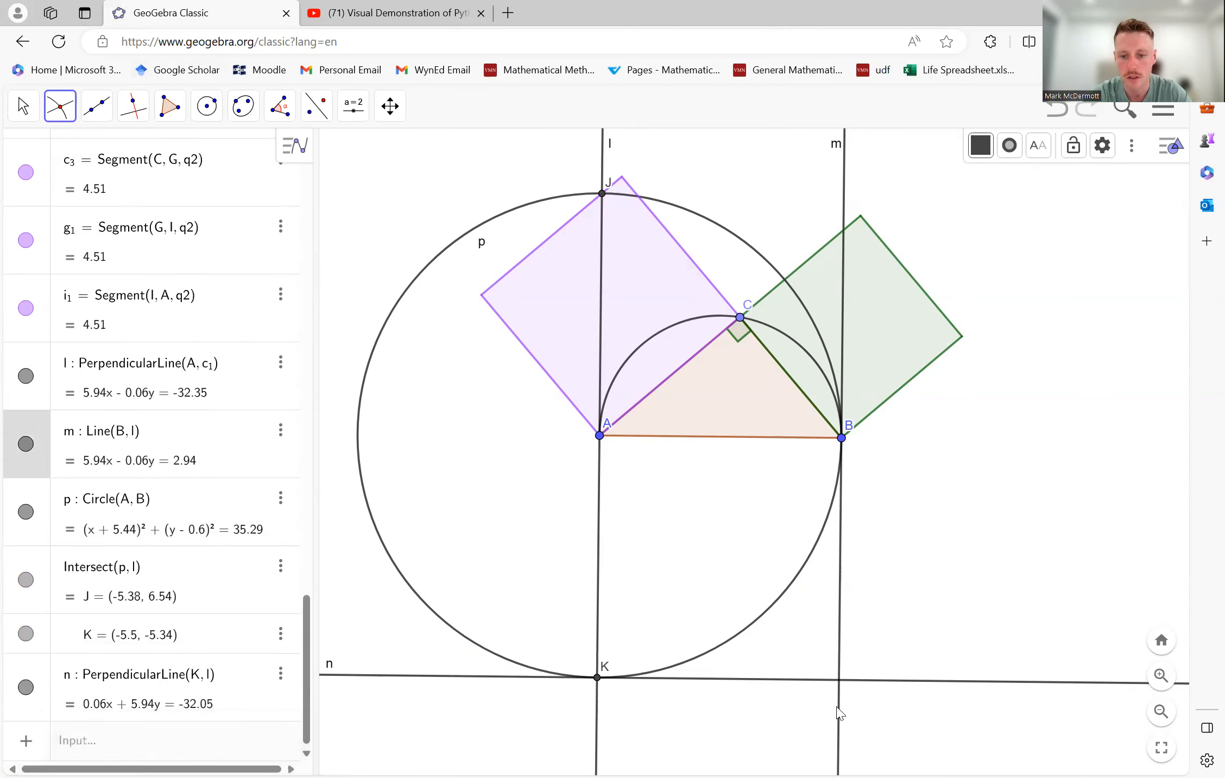
pyautogui.click(858, 681)
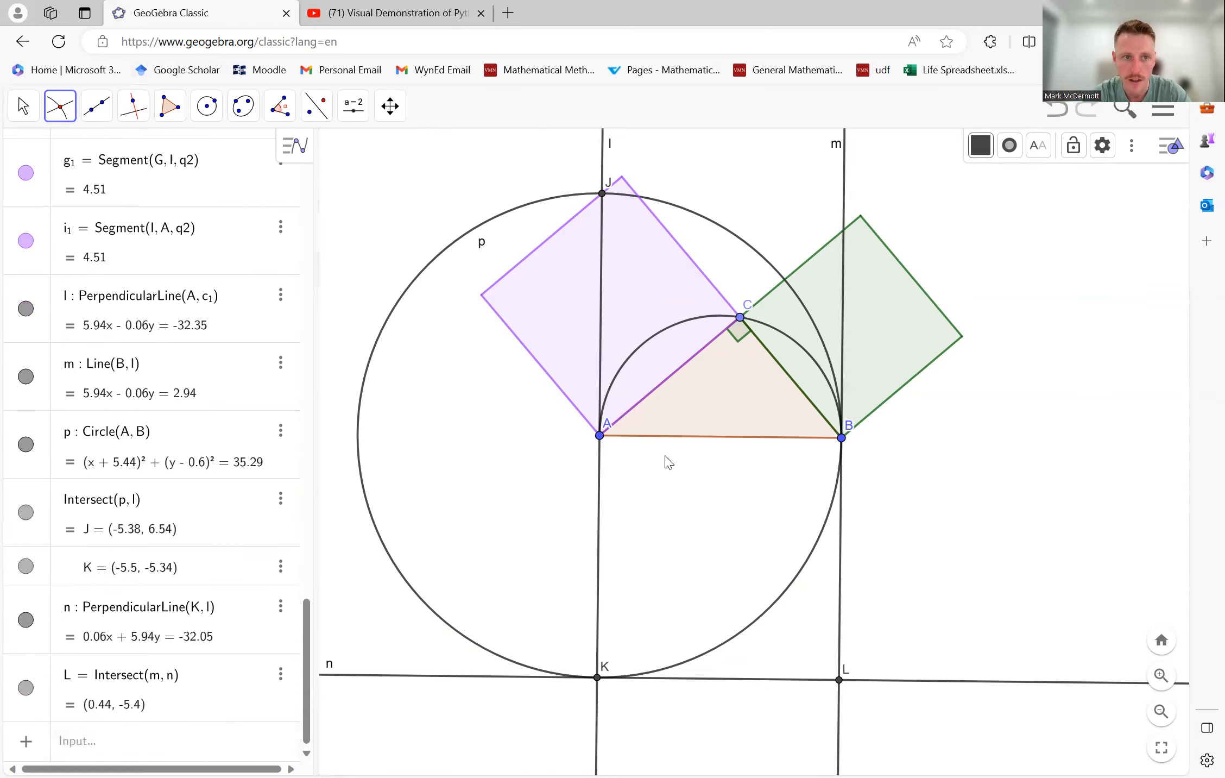
pyautogui.click(54, 109)
pyautogui.click(81, 153)
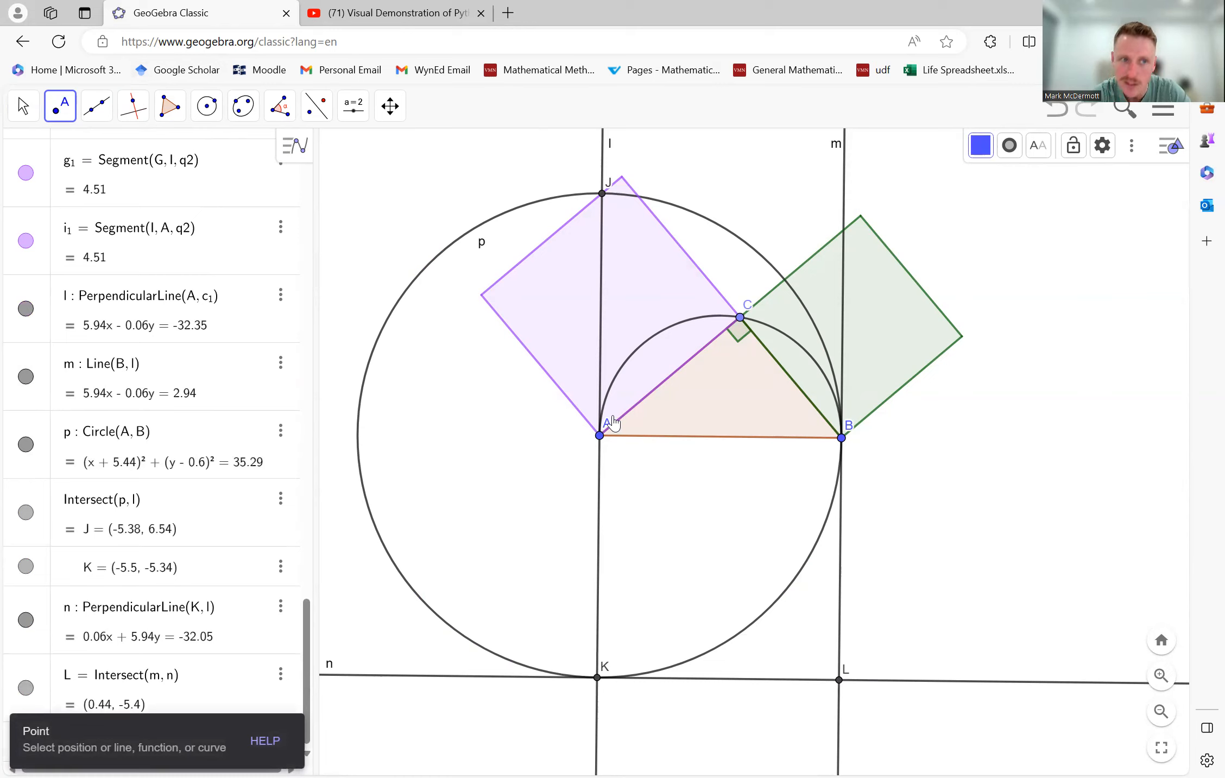
pyautogui.click(23, 106)
pyautogui.click(46, 158)
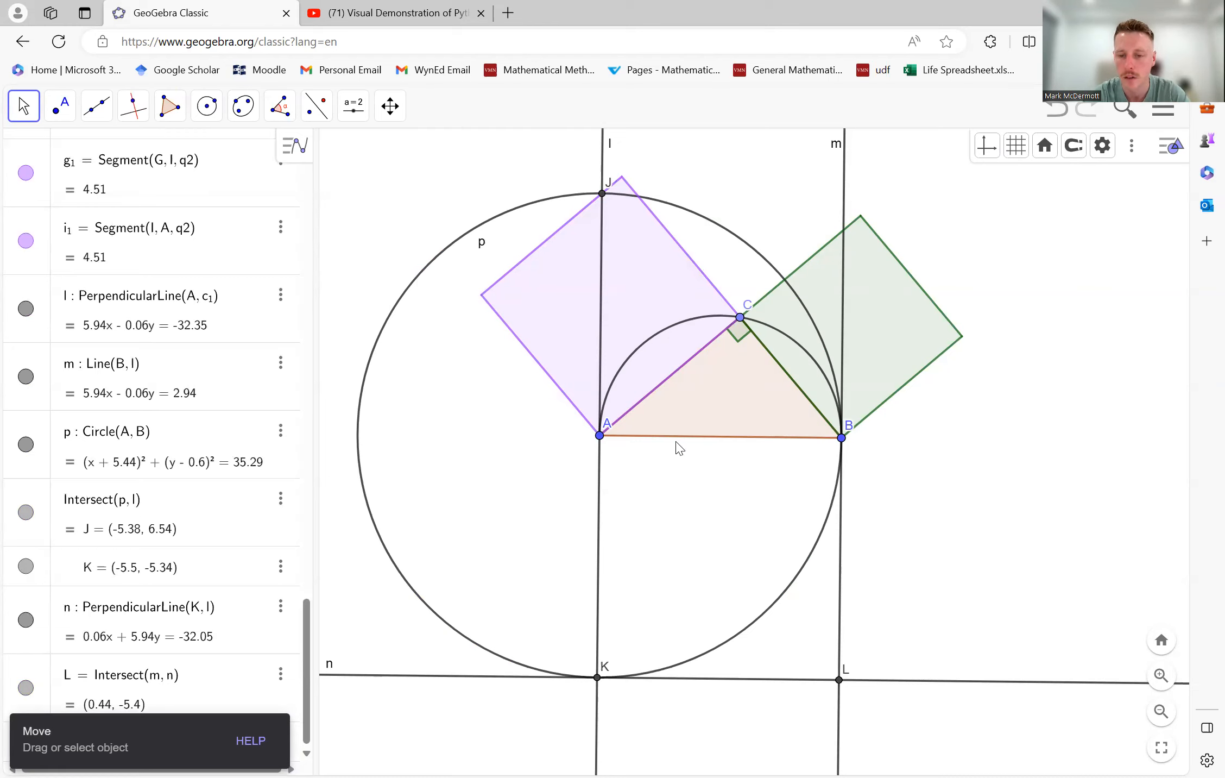
# - Draw a polygon through points A, B, L and K below the triangle and colour it grey
pyautogui.click(170, 105)
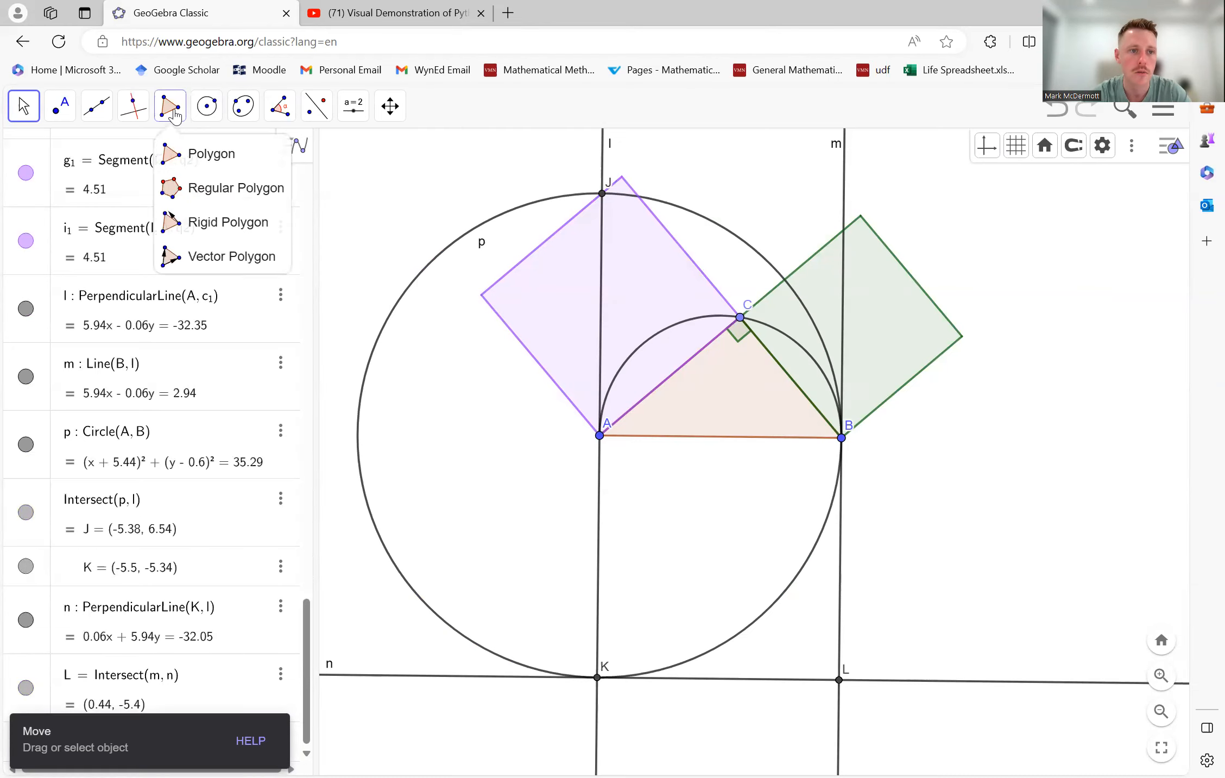
pyautogui.click(176, 152)
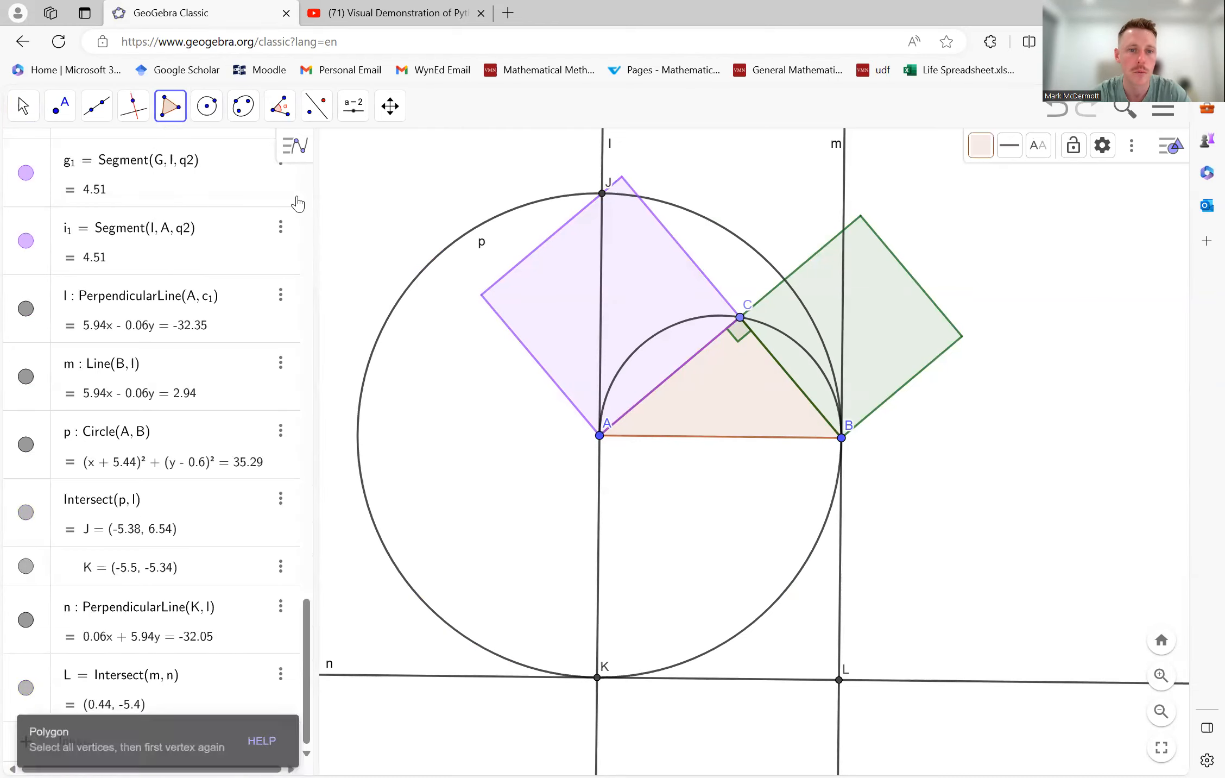
pyautogui.click(600, 435)
pyautogui.click(842, 439)
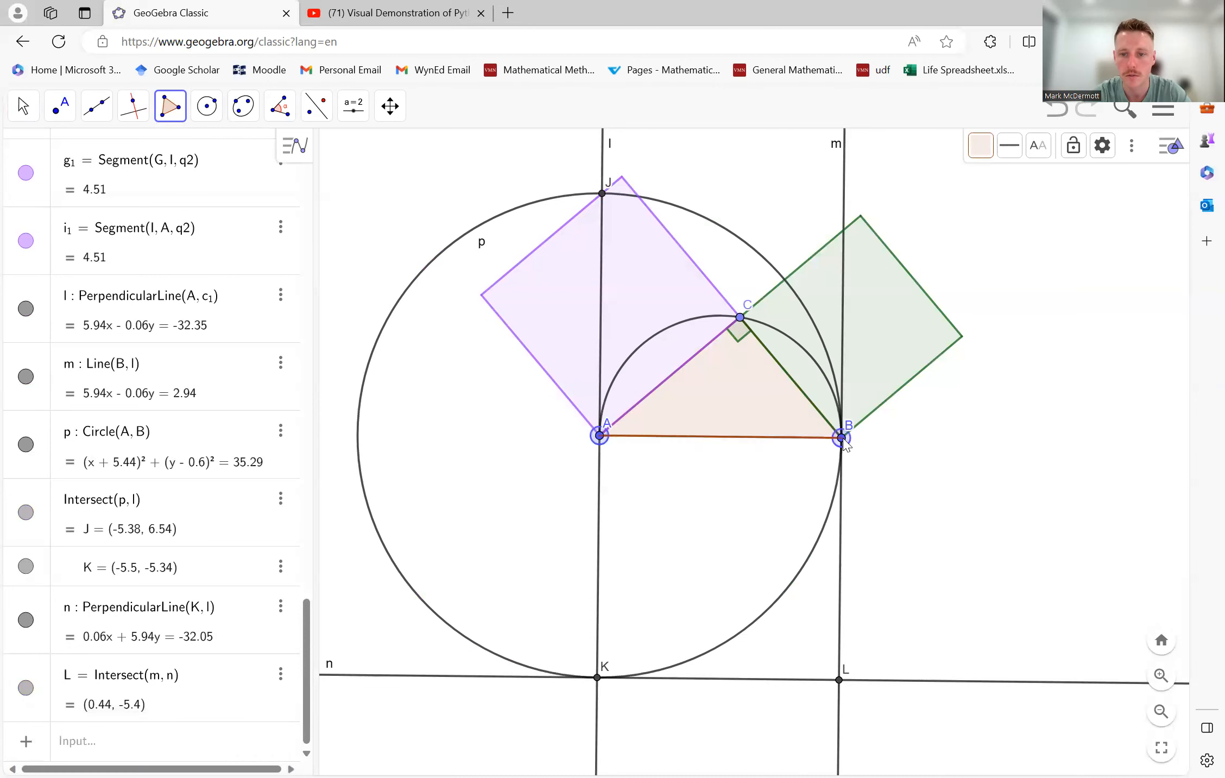
pyautogui.click(840, 679)
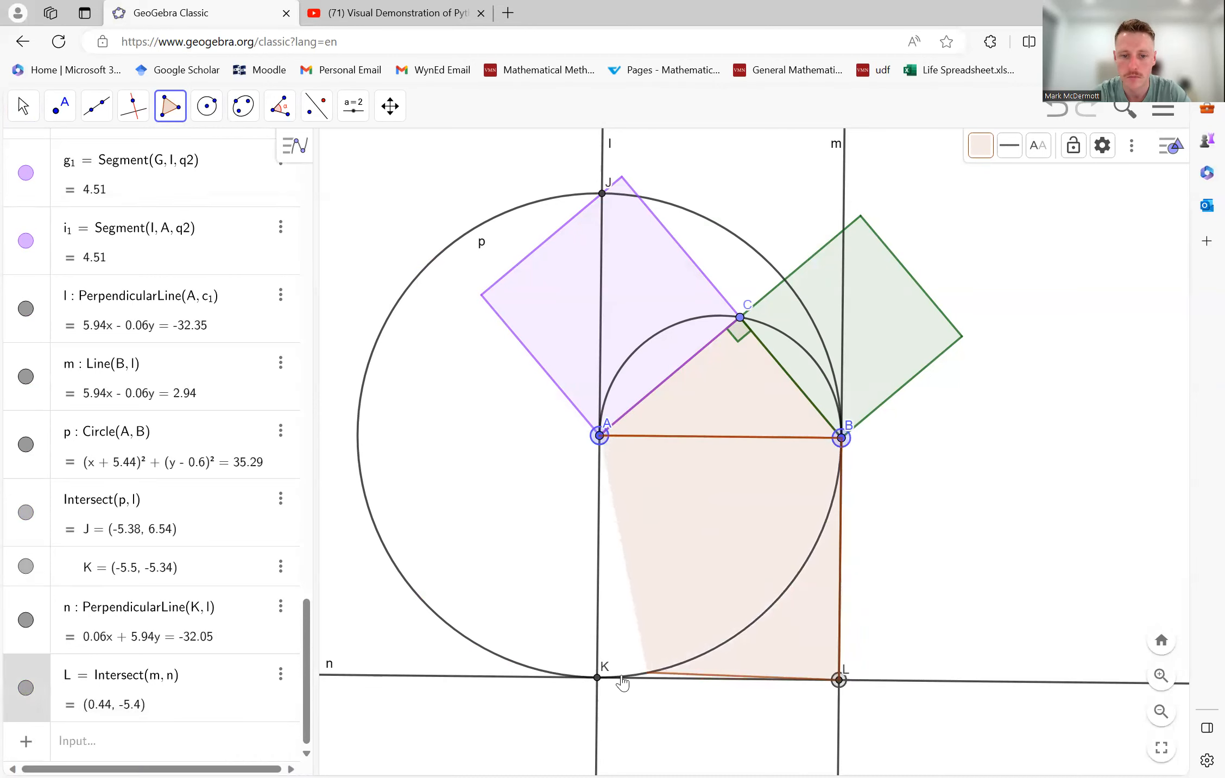
pyautogui.click(597, 678)
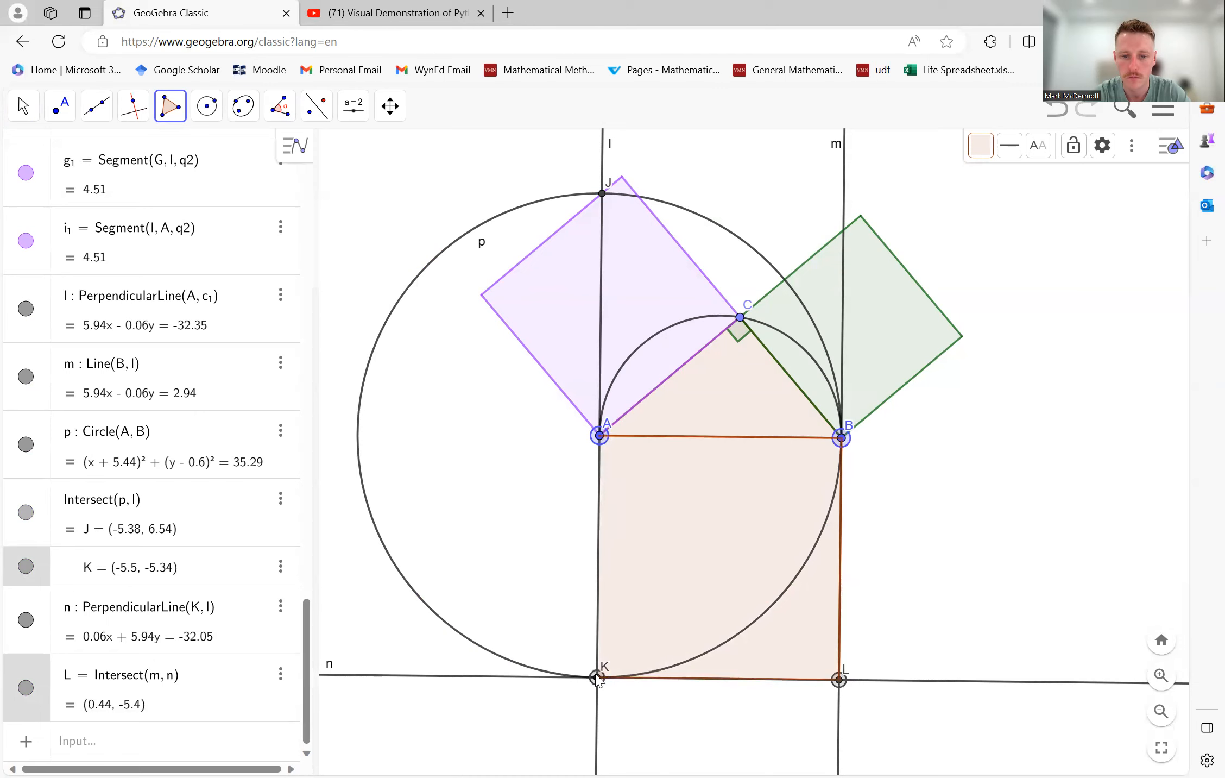
pyautogui.click(599, 436)
pyautogui.click(978, 153)
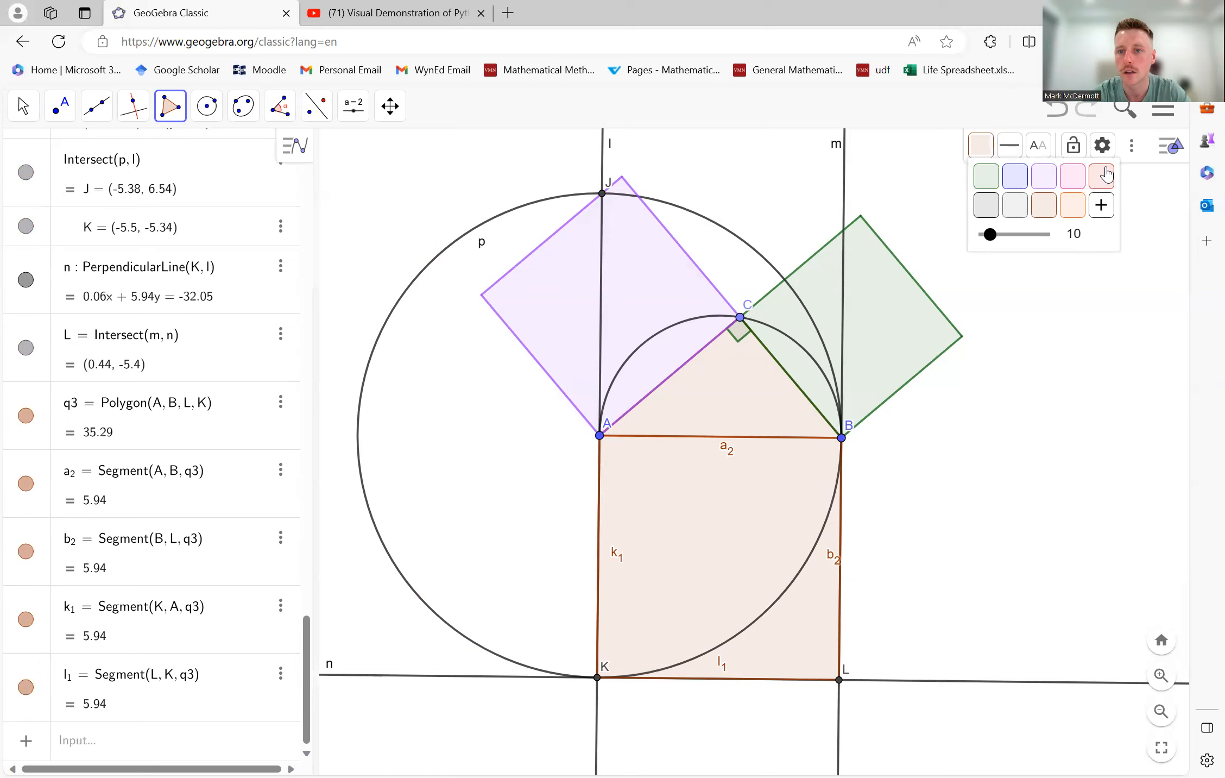
pyautogui.click(987, 212)
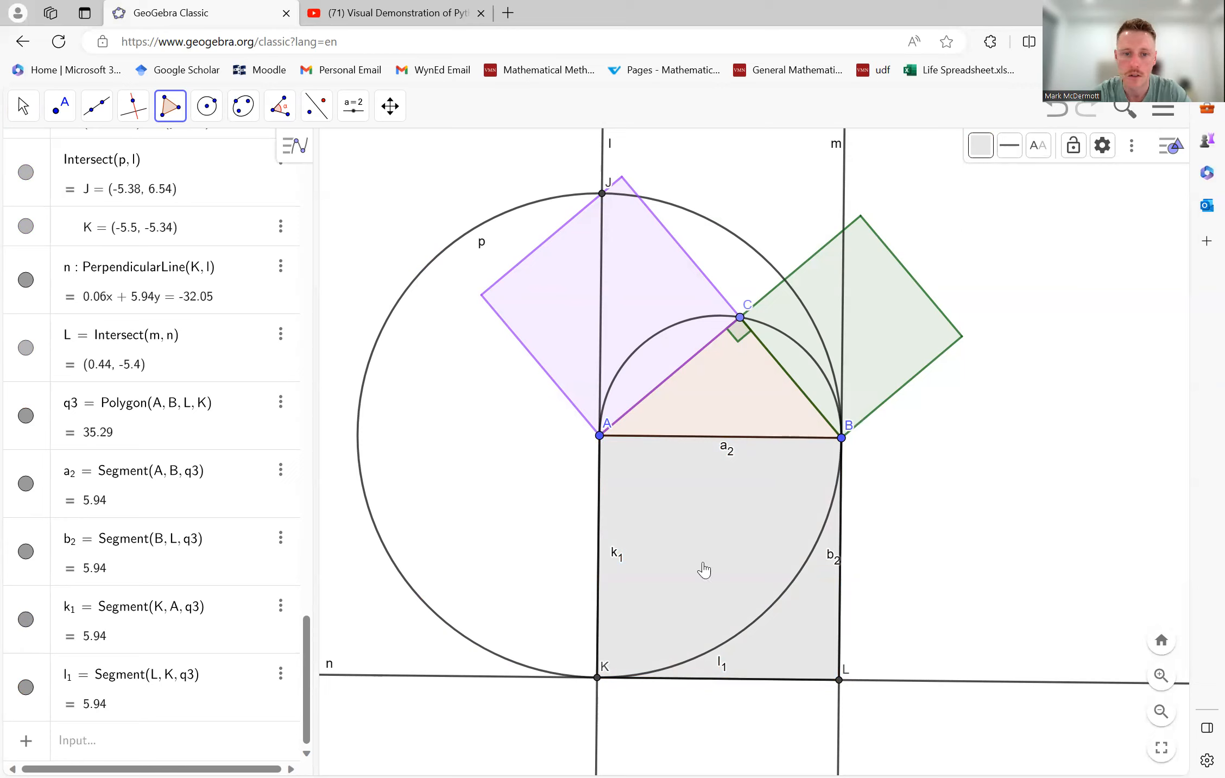
# - Hide the construction circle centred at A and line n through points K and L
pyautogui.click(19, 106)
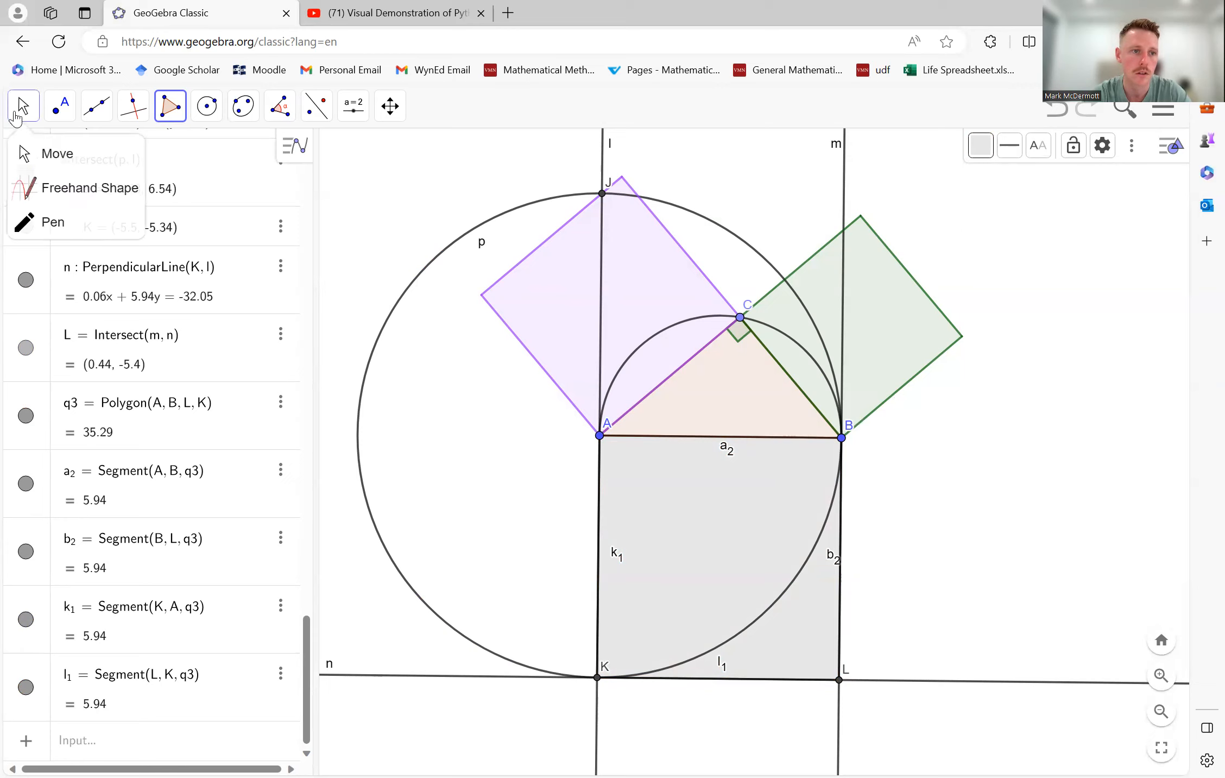
pyautogui.click(61, 151)
pyautogui.click(375, 348)
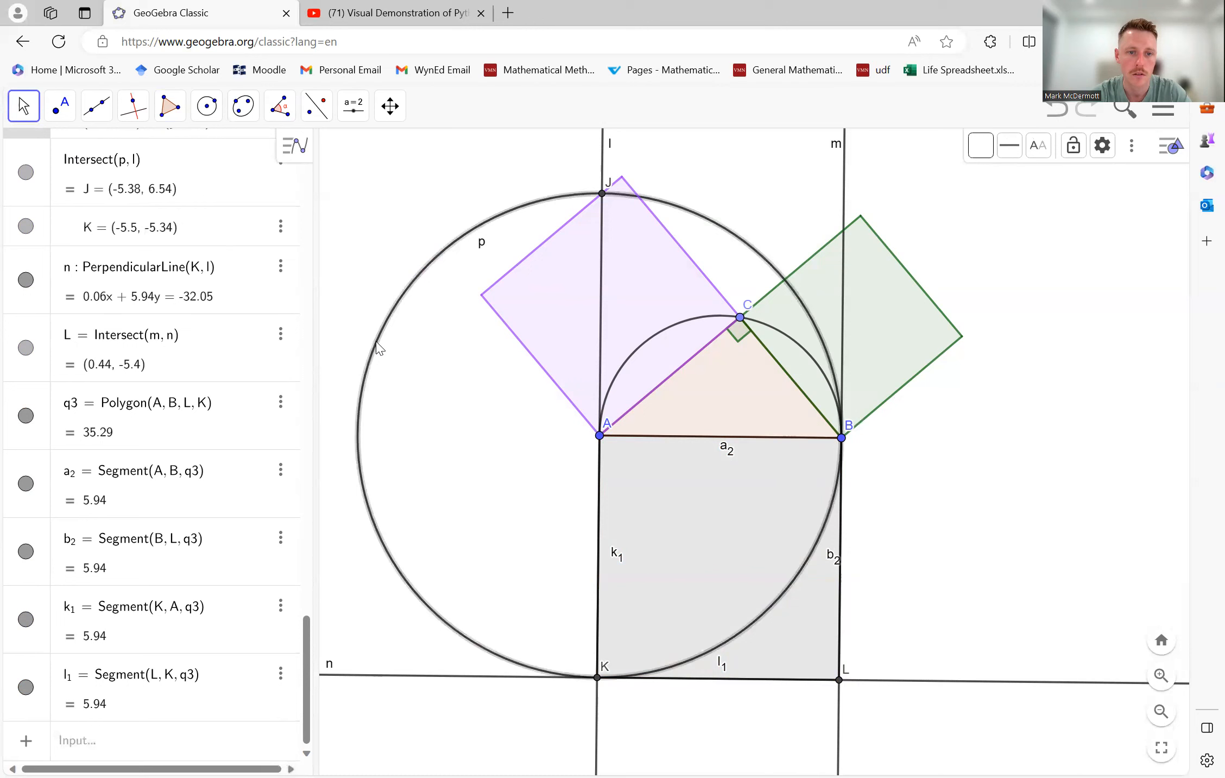
pyautogui.rightClick(375, 343)
pyautogui.click(453, 425)
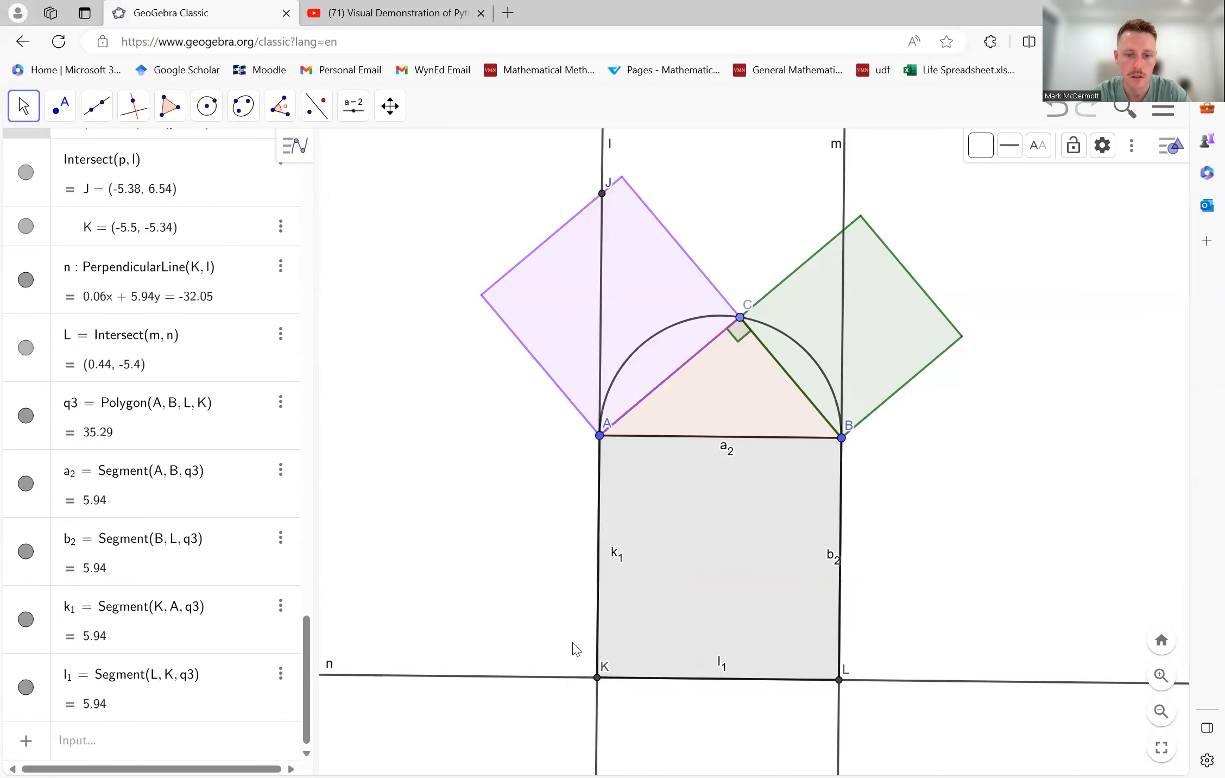
pyautogui.click(564, 679)
pyautogui.rightClick(565, 679)
pyautogui.click(623, 599)
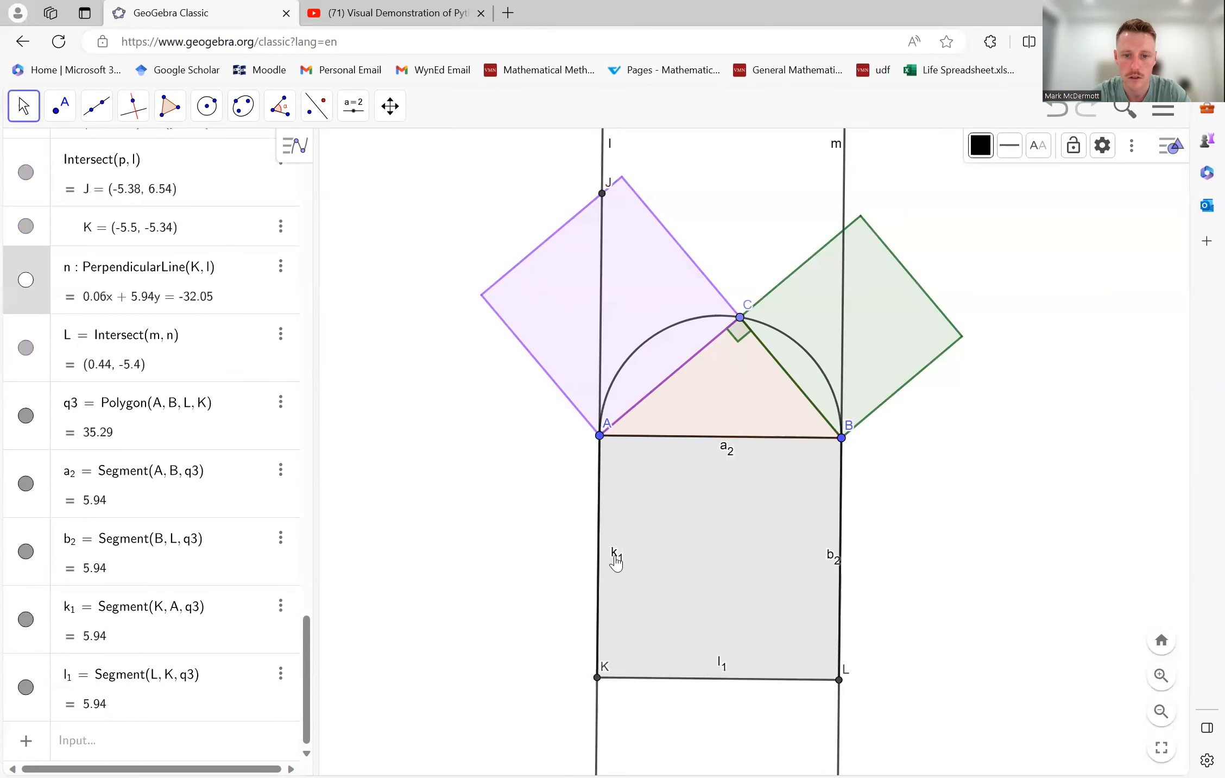
# - Hide the labels of the grey square's vertical sides k₁ and b₂
pyautogui.click(600, 559)
pyautogui.rightClick(601, 554)
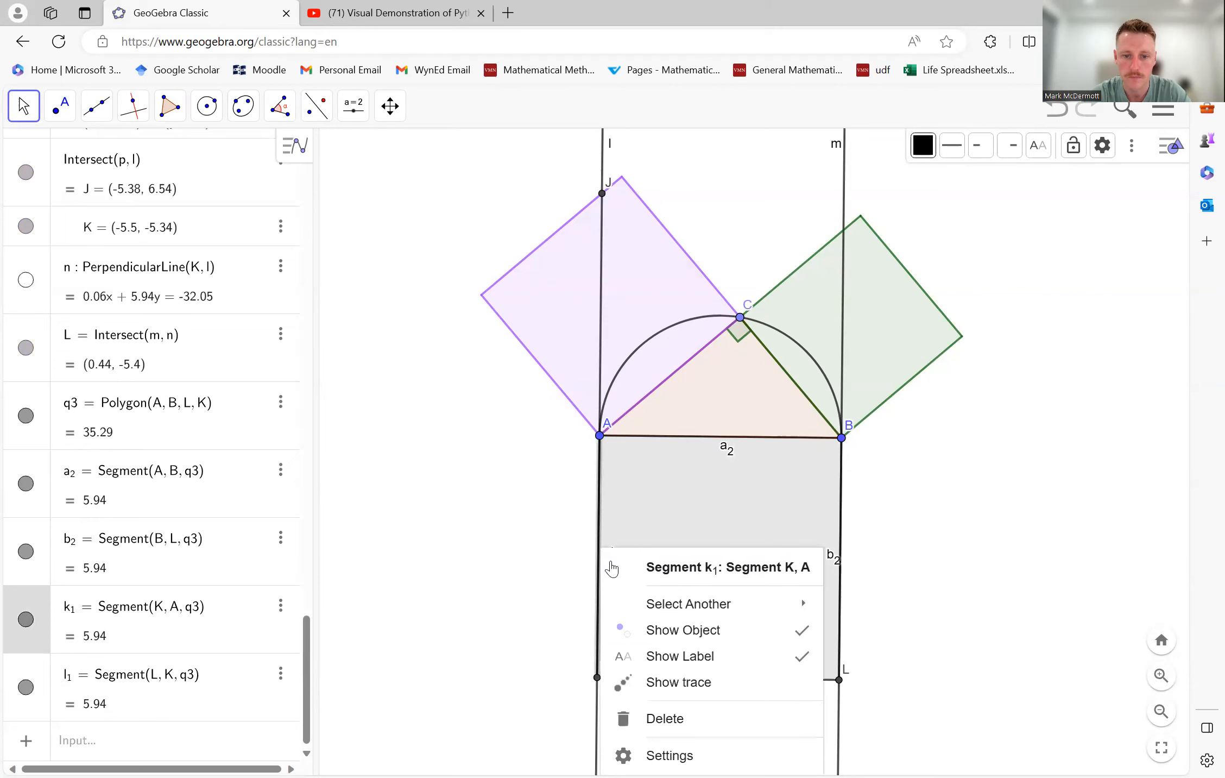
pyautogui.click(704, 656)
pyautogui.click(842, 543)
pyautogui.rightClick(841, 543)
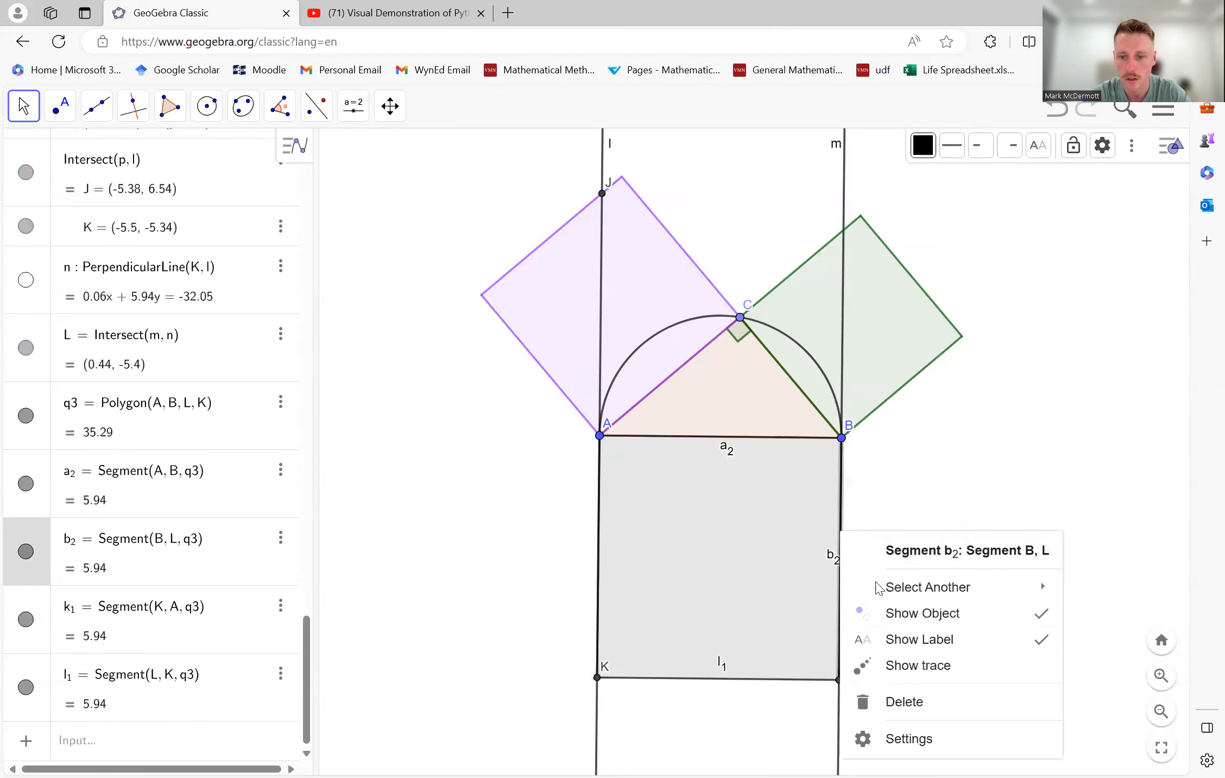
pyautogui.click(921, 642)
# - Hide the labels of the grey square's horizontal sides l₁ and a₂
pyautogui.rightClick(811, 679)
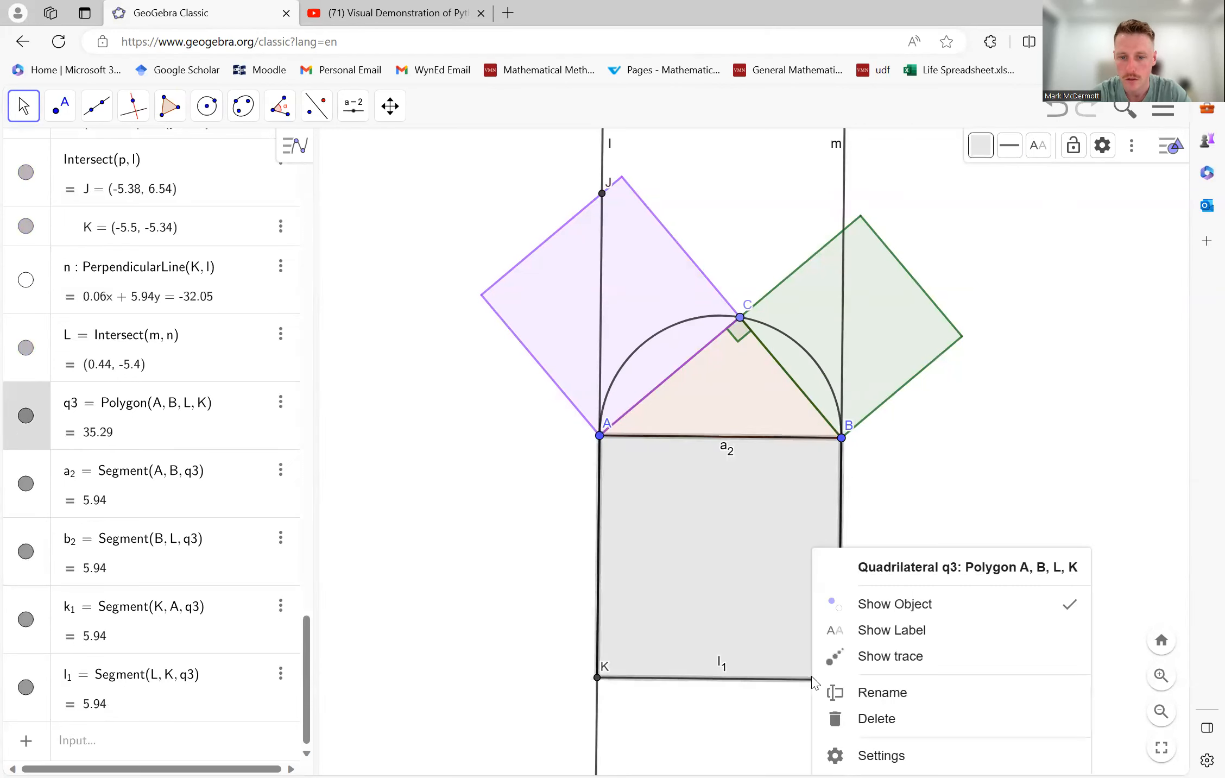
pyautogui.click(772, 679)
pyautogui.rightClick(772, 685)
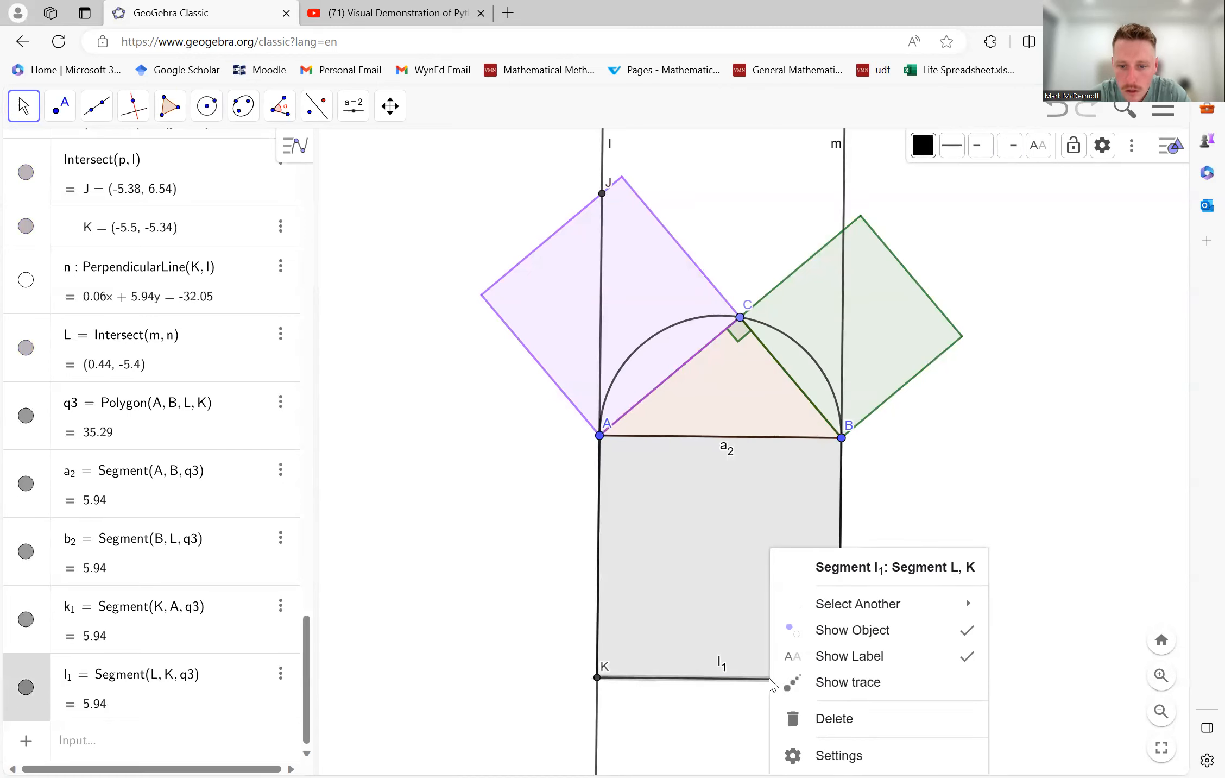
pyautogui.click(863, 657)
pyautogui.rightClick(748, 443)
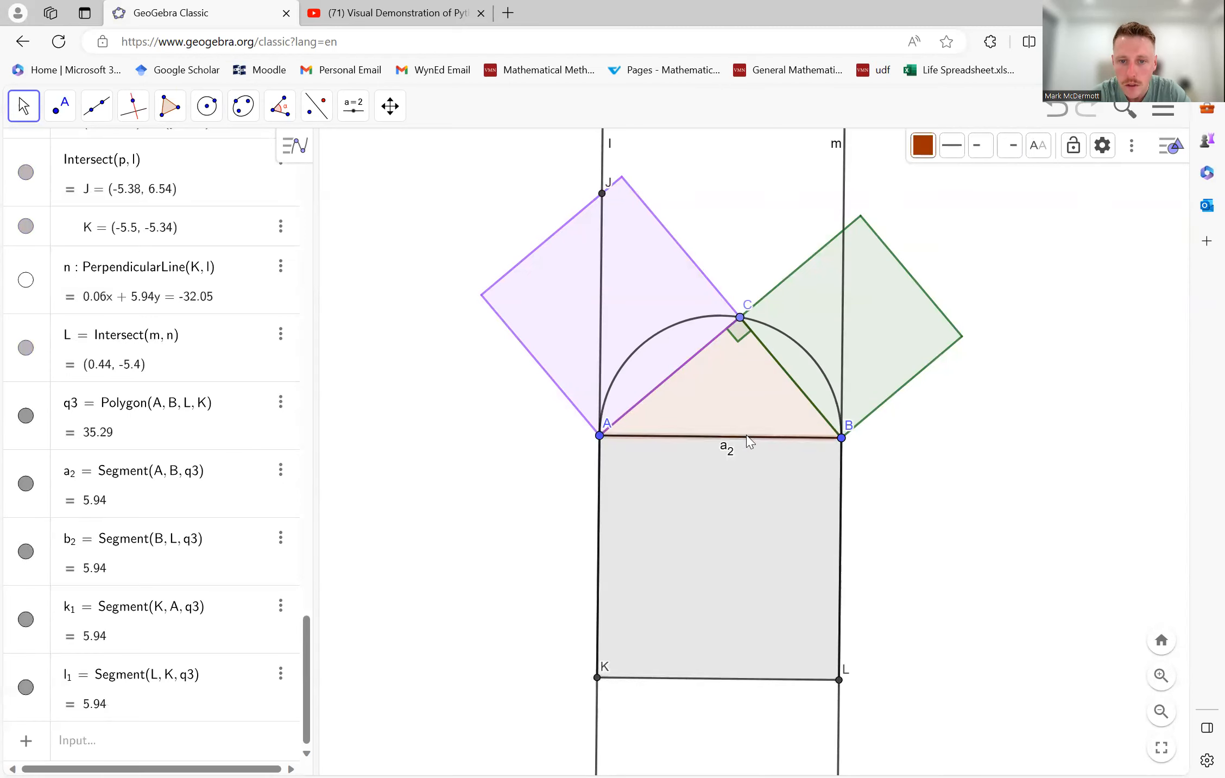
pyautogui.moveTo(766, 489)
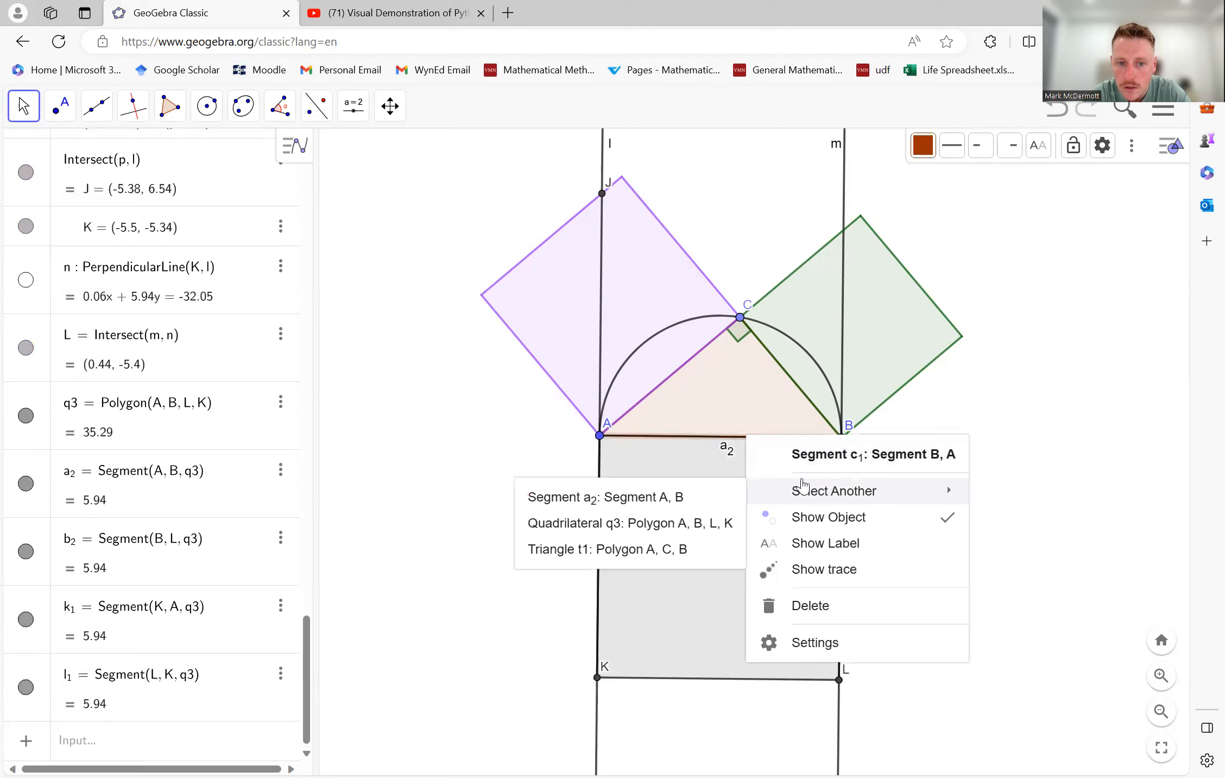
pyautogui.click(684, 495)
pyautogui.click(843, 543)
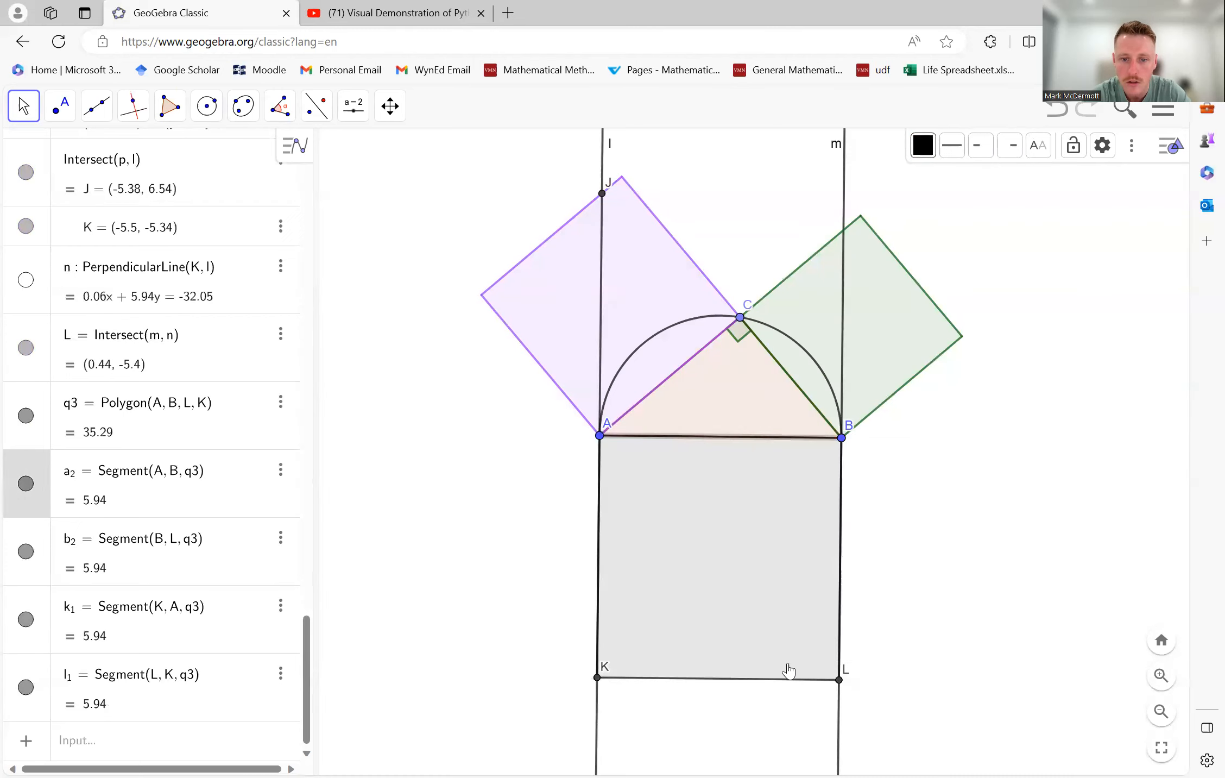
# - Hide the construction lines m through B and l through A
pyautogui.rightClick(839, 711)
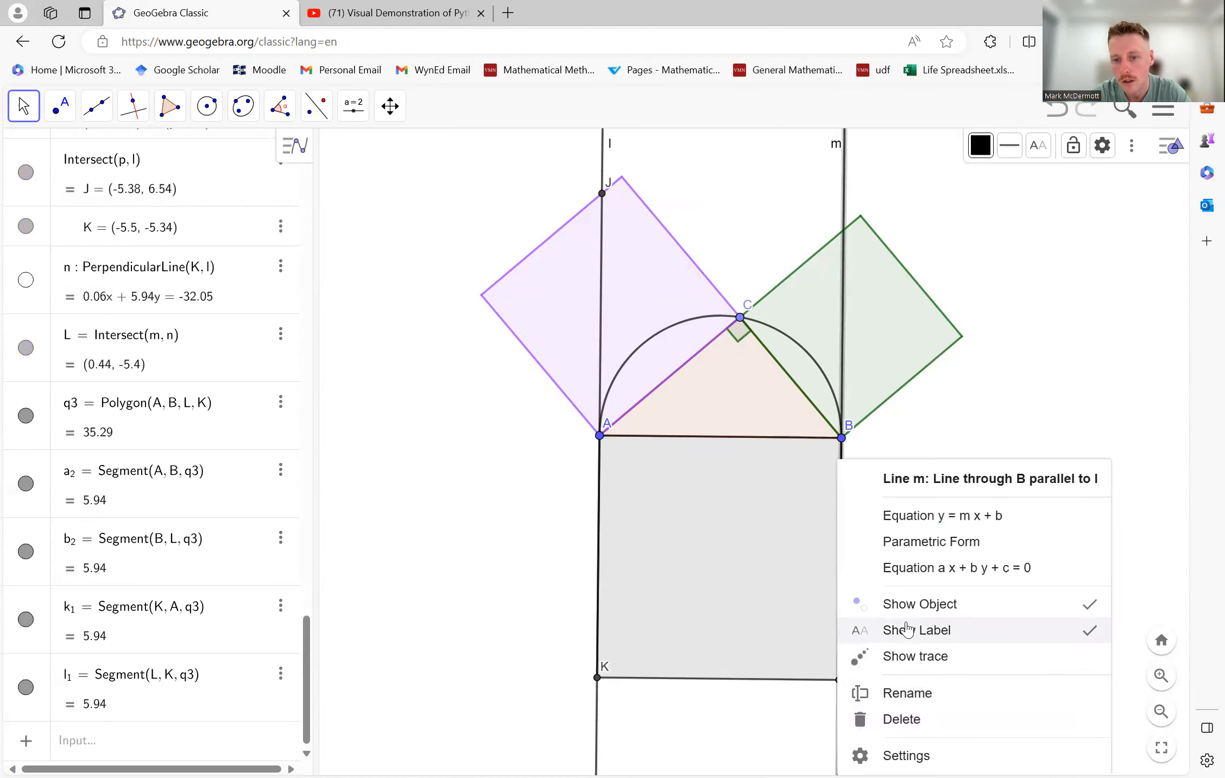
pyautogui.click(916, 608)
pyautogui.rightClick(598, 710)
pyautogui.click(732, 616)
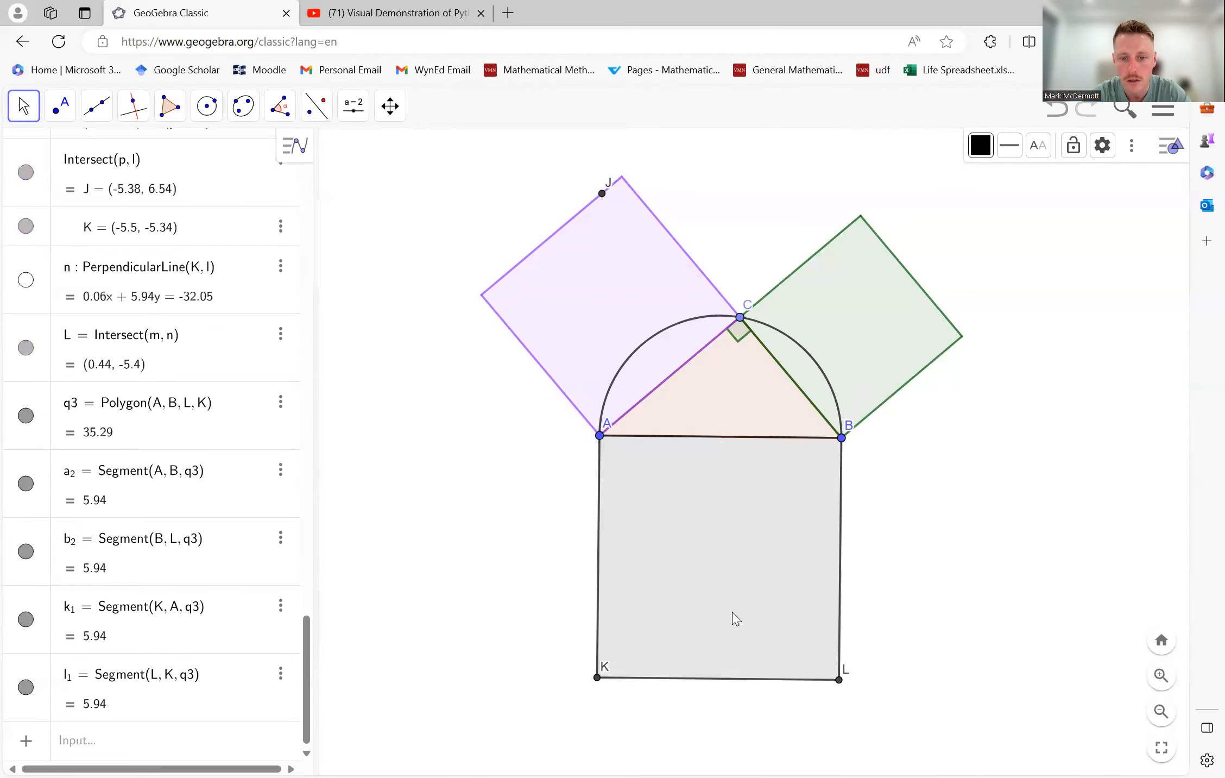
# - Hide the construction points L, K and J, leaving only triangle vertices A, B and C shown
pyautogui.rightClick(837, 683)
pyautogui.click(924, 604)
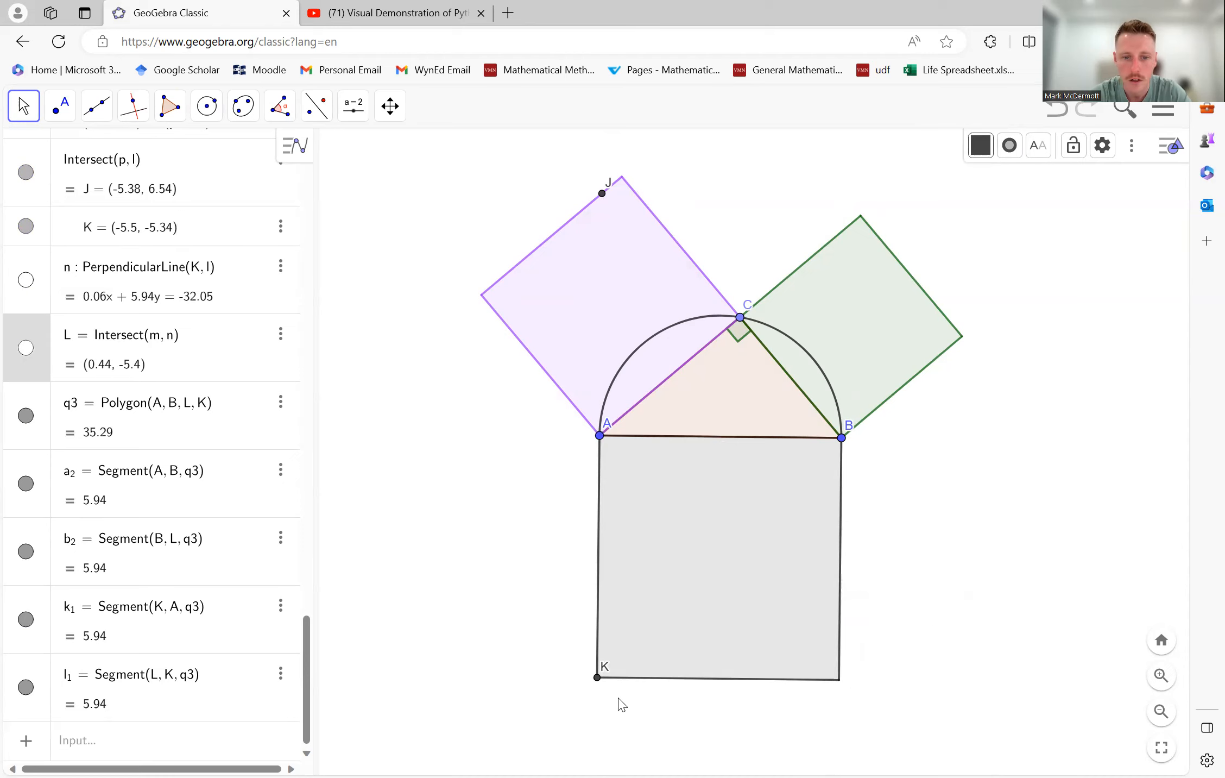
pyautogui.rightClick(598, 679)
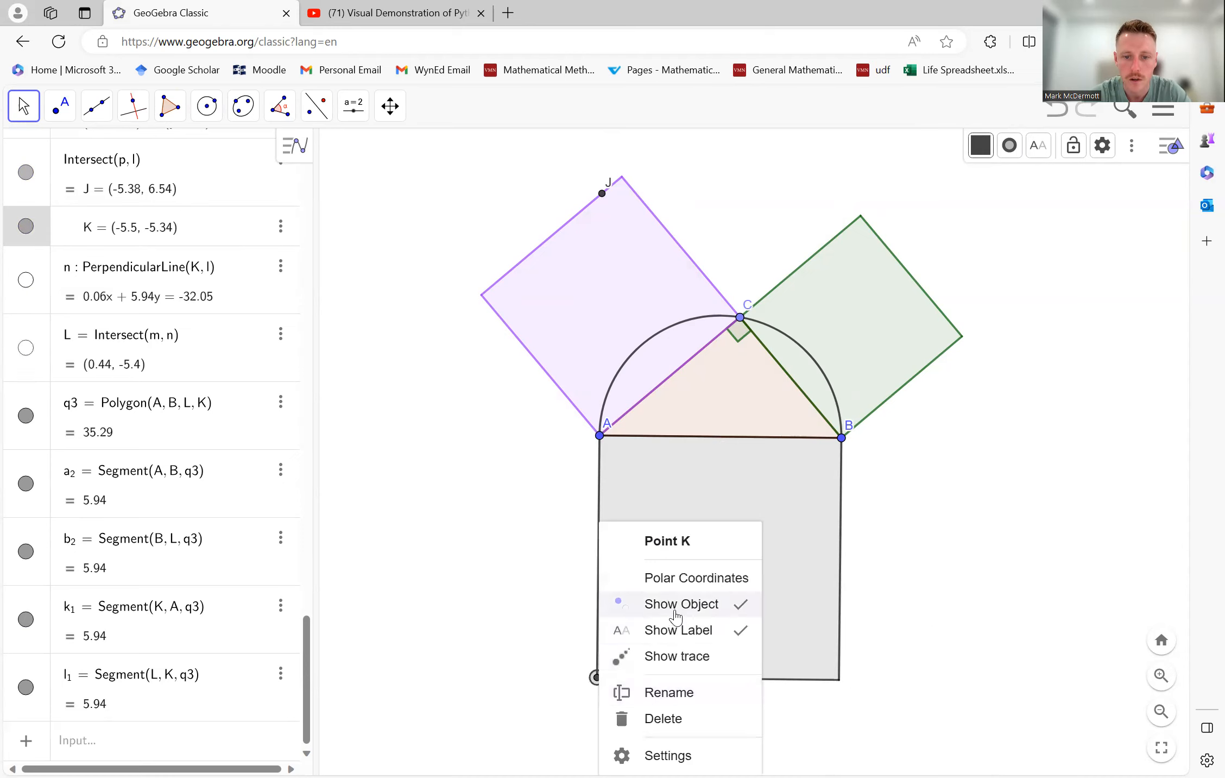
pyautogui.click(676, 604)
pyautogui.rightClick(602, 193)
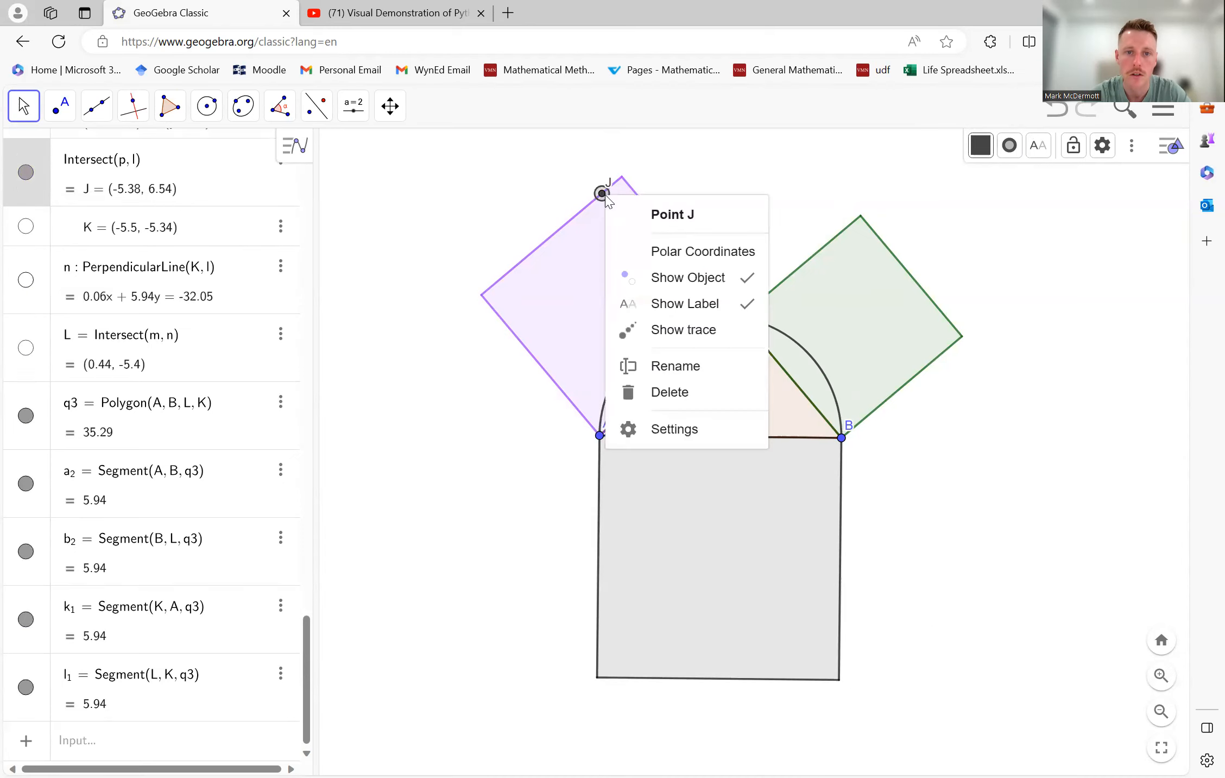
pyautogui.click(670, 276)
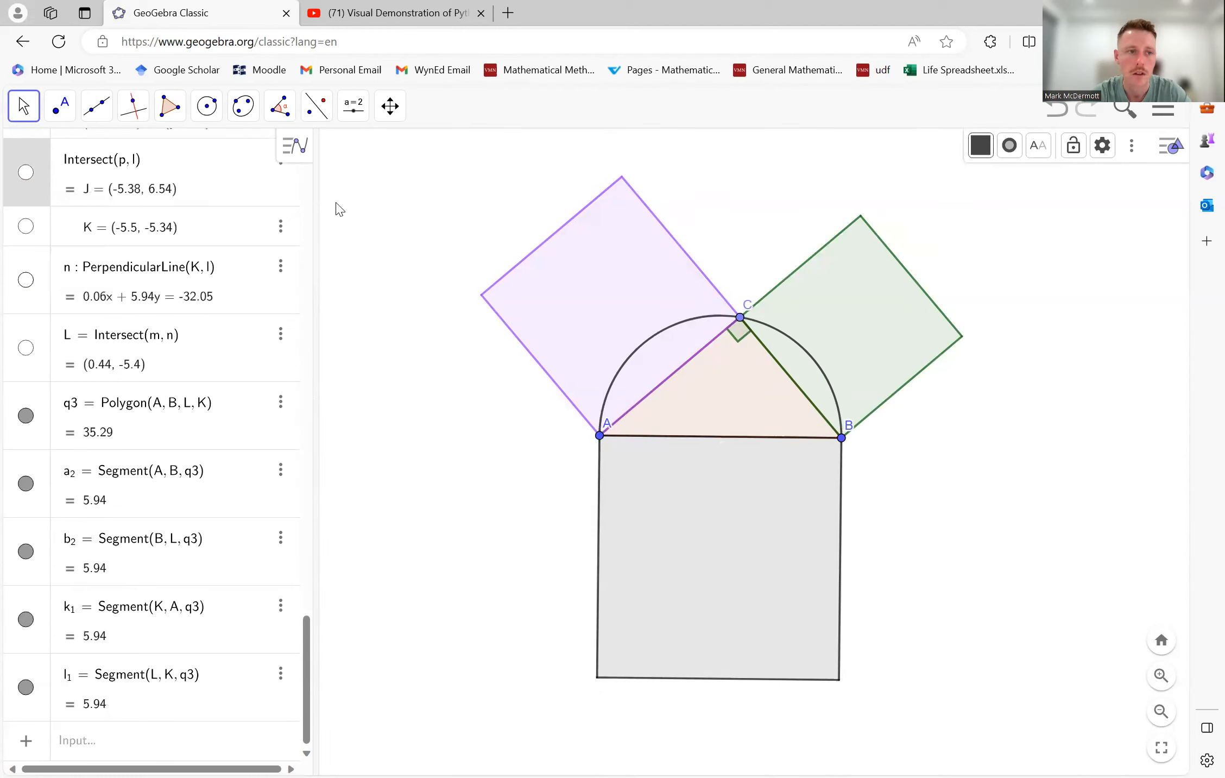
# - Test the construction by moving C along the semicircle and shifting B outward until AB is horizontal and about 6.42 long
pyautogui.moveTo(740, 317)
pyautogui.mouseDown()
pyautogui.moveTo(676, 333)
pyautogui.moveTo(770, 361)
pyautogui.moveTo(777, 331)
pyautogui.moveTo(731, 318)
pyautogui.mouseUp()
pyautogui.moveTo(848, 444)
pyautogui.mouseDown()
pyautogui.moveTo(933, 443)
pyautogui.moveTo(796, 443)
pyautogui.moveTo(863, 441)
pyautogui.mouseUp()
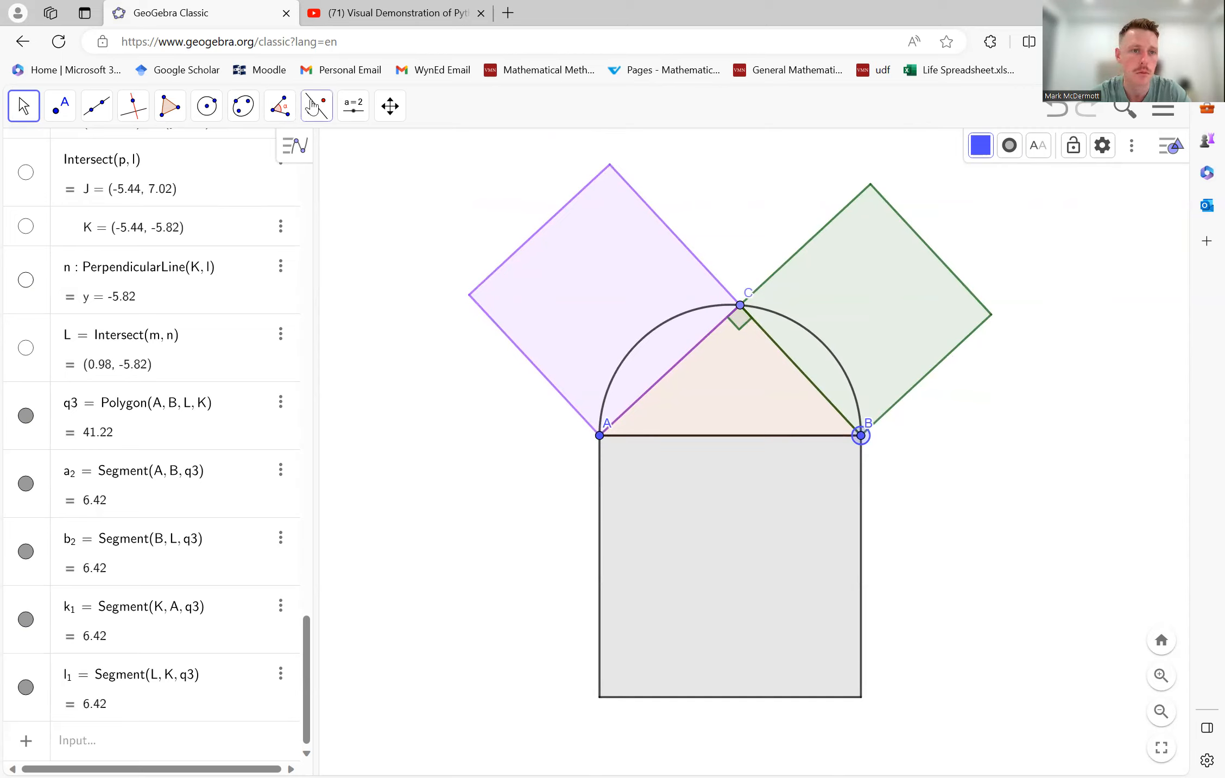
# - Add an area text for the purple square on side AC and reposition it inside that square
pyautogui.click(281, 110)
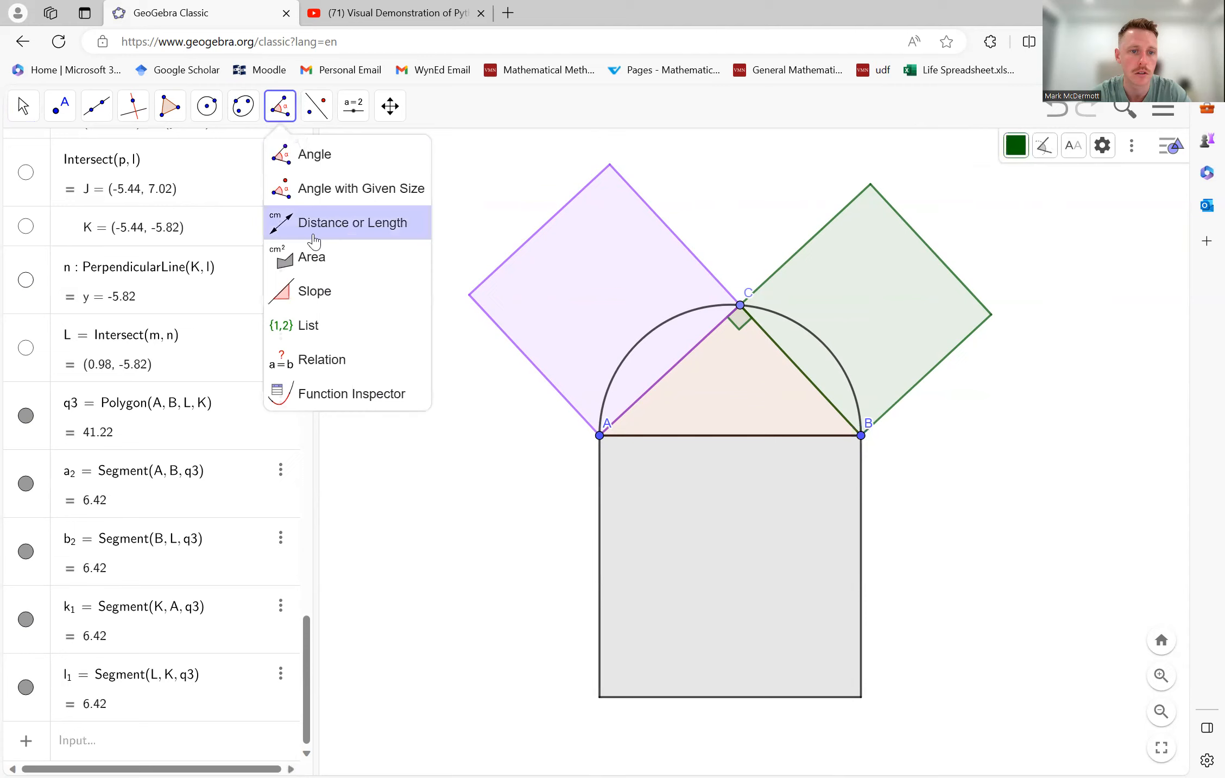
pyautogui.click(312, 254)
pyautogui.click(620, 284)
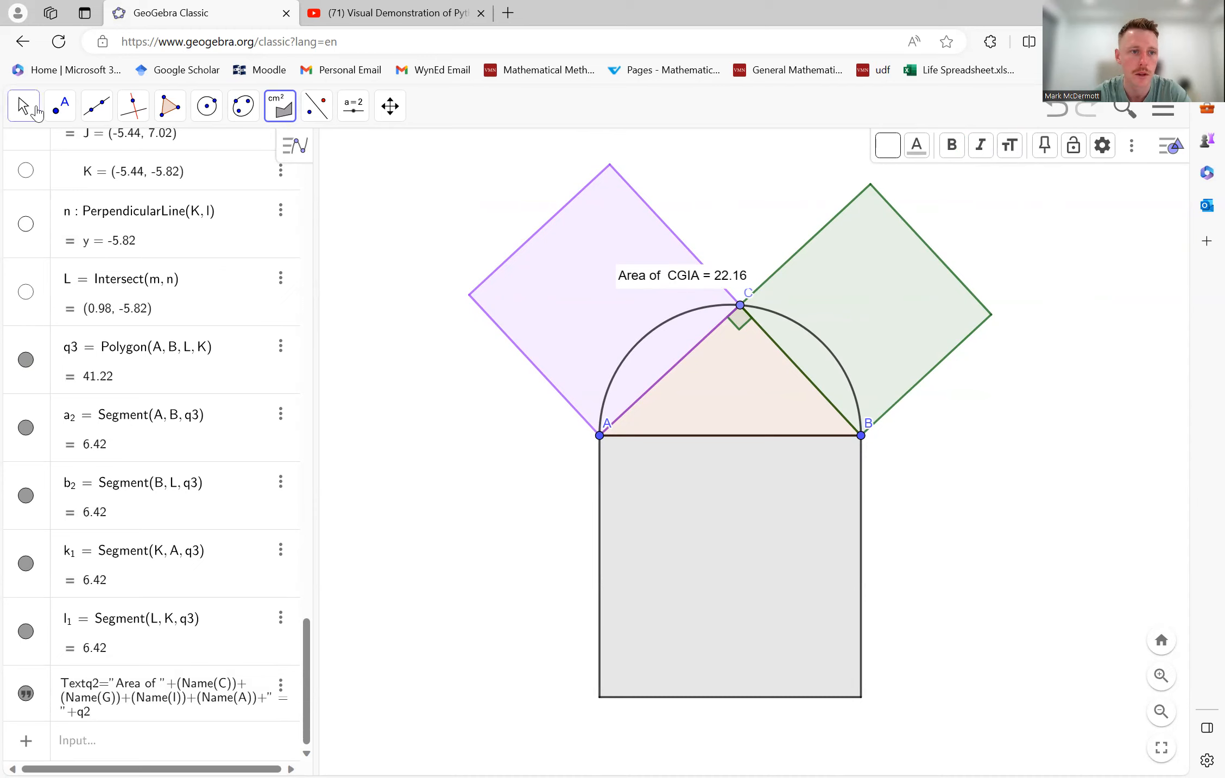
pyautogui.click(60, 106)
pyautogui.click(23, 106)
pyautogui.click(60, 155)
pyautogui.moveTo(660, 275); pyautogui.dragTo(540, 292)
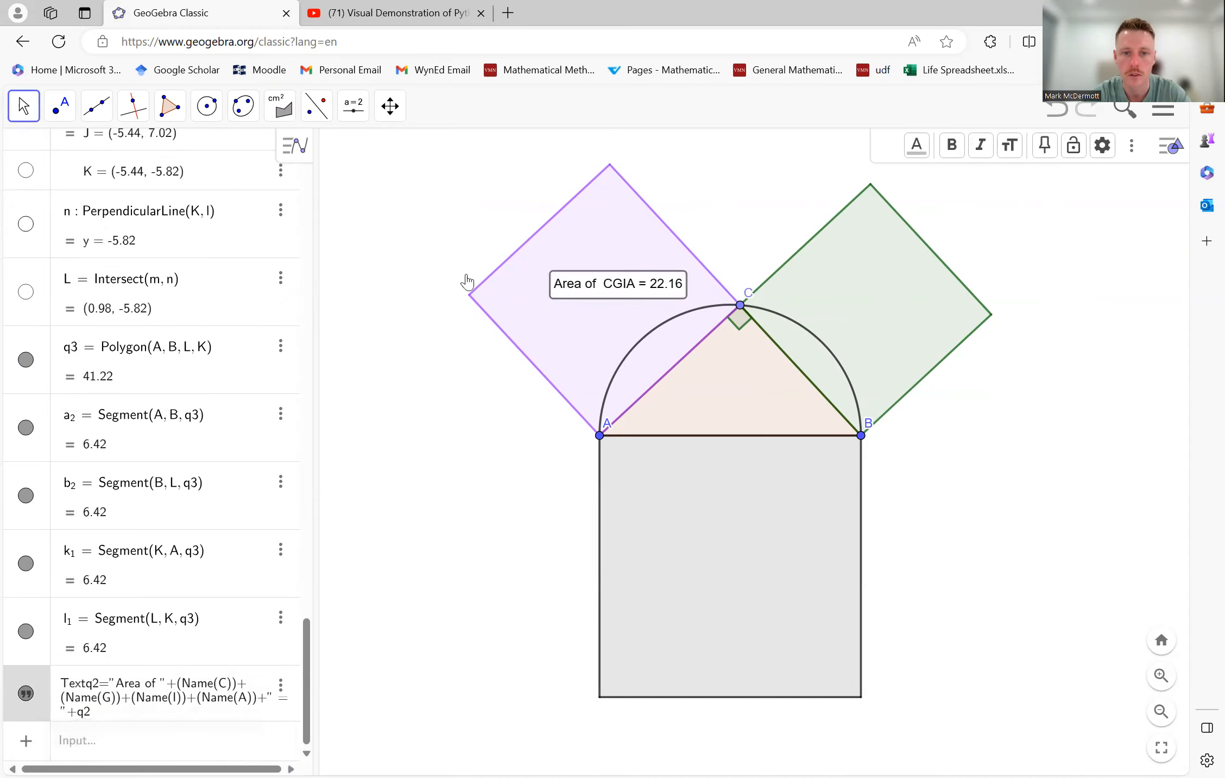
# - Add an area text for the green square on side BC and reposition it inside that square
pyautogui.click(282, 115)
pyautogui.click(297, 254)
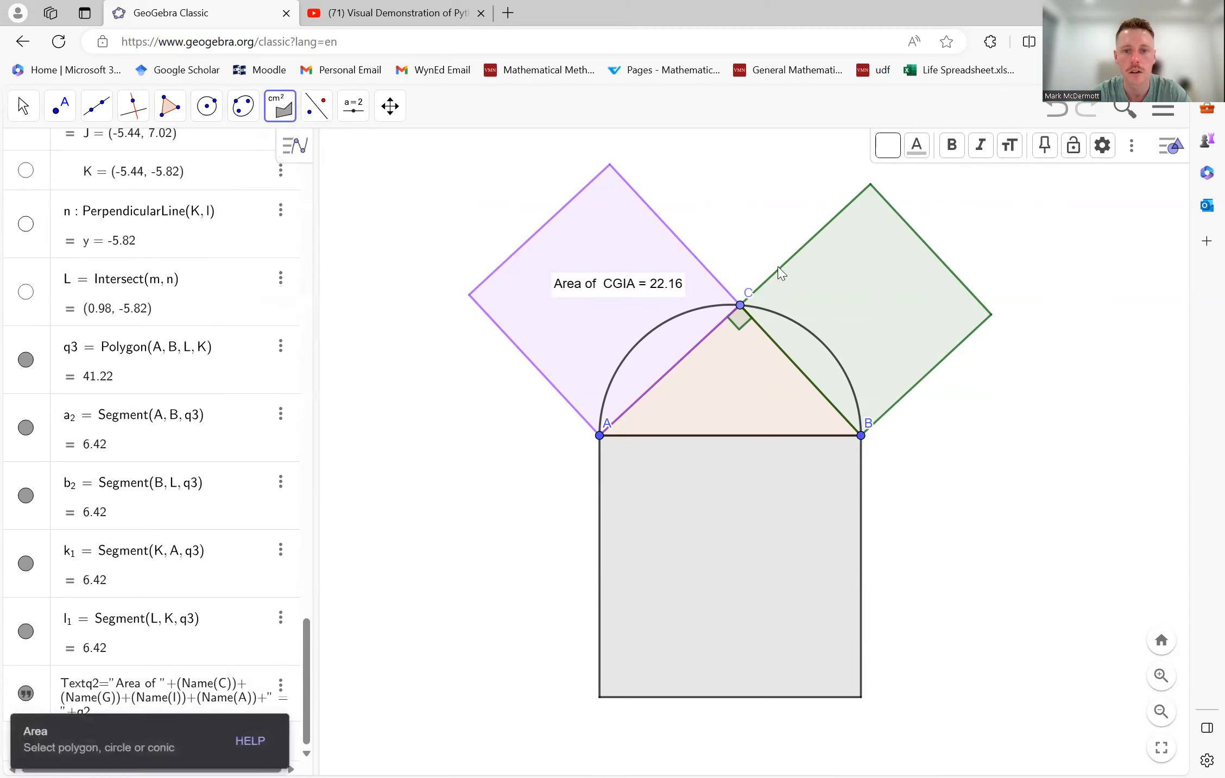
pyautogui.click(849, 292)
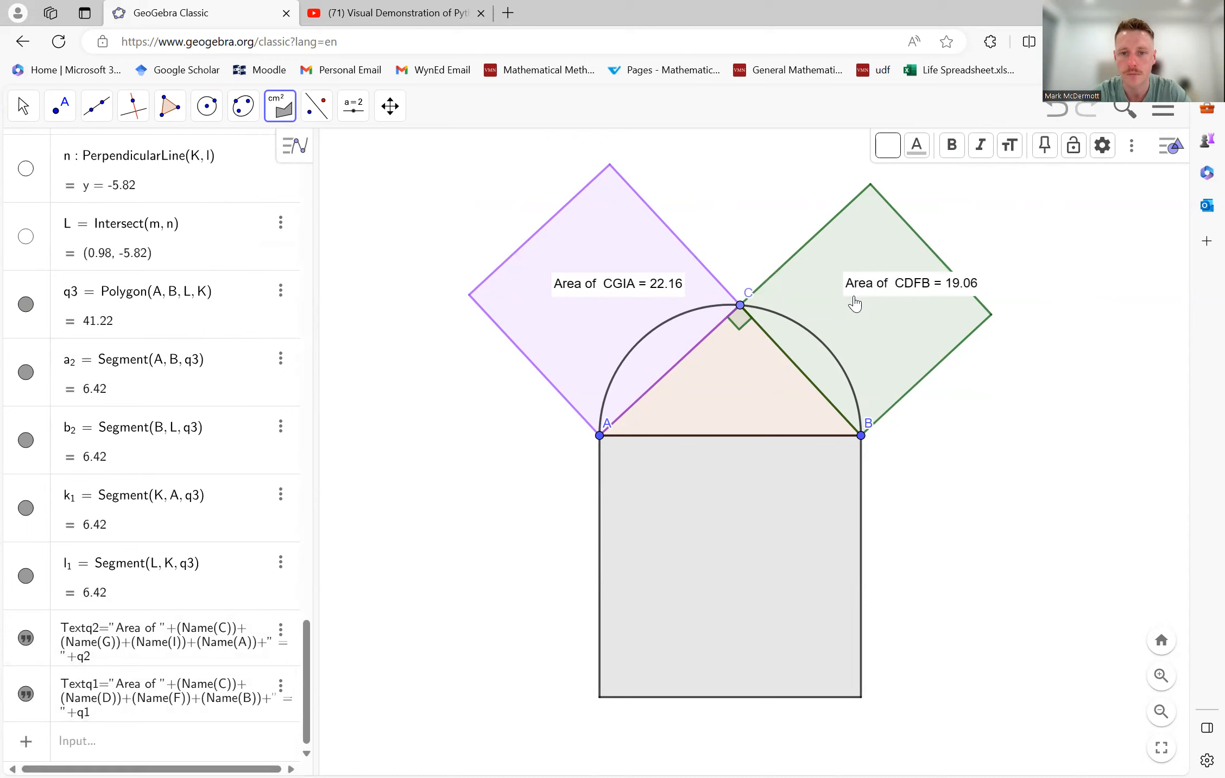
pyautogui.click(854, 302)
pyautogui.hotkey('ctrl', 'z')
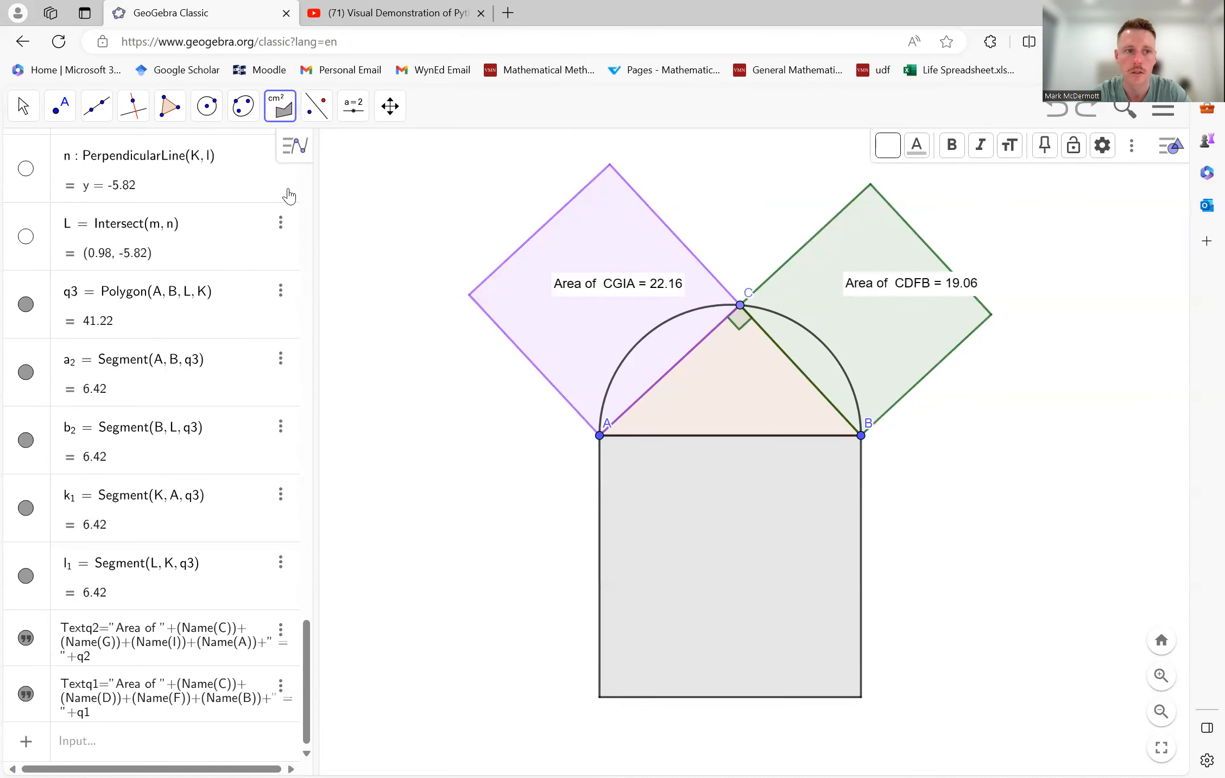
pyautogui.click(22, 103)
pyautogui.click(55, 154)
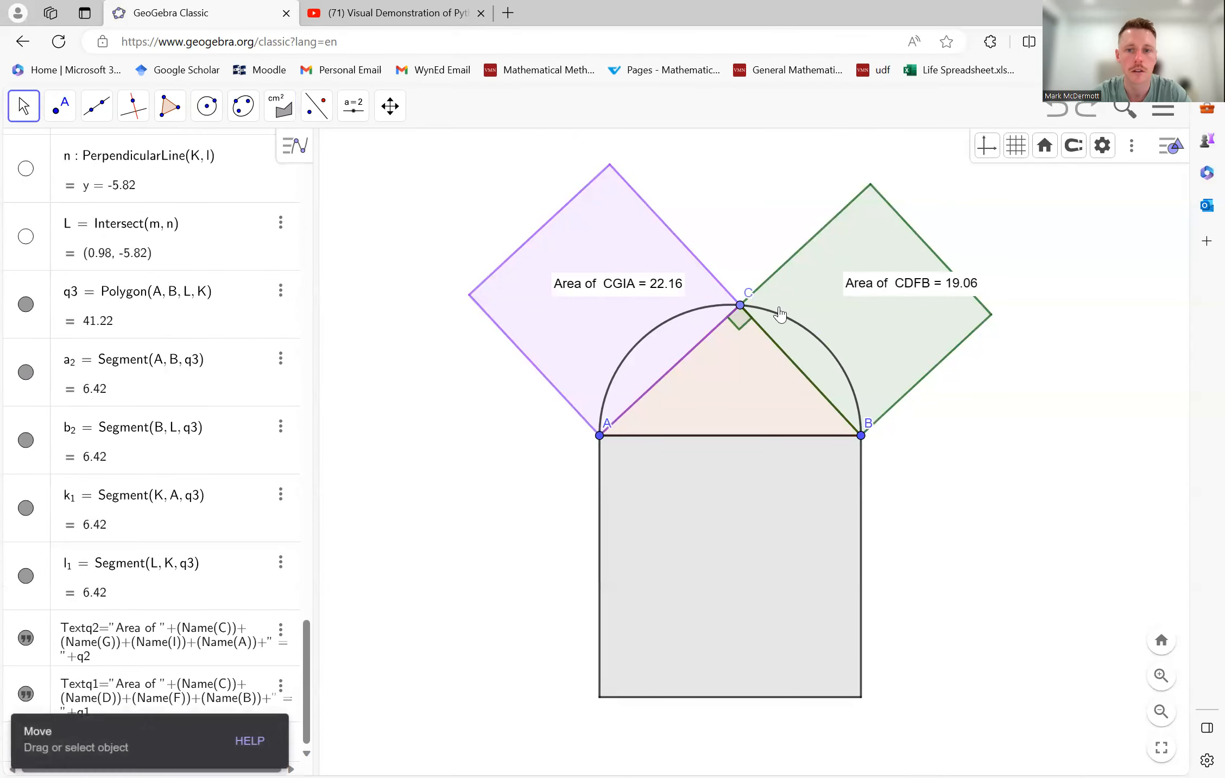
pyautogui.moveTo(886, 284); pyautogui.dragTo(853, 299)
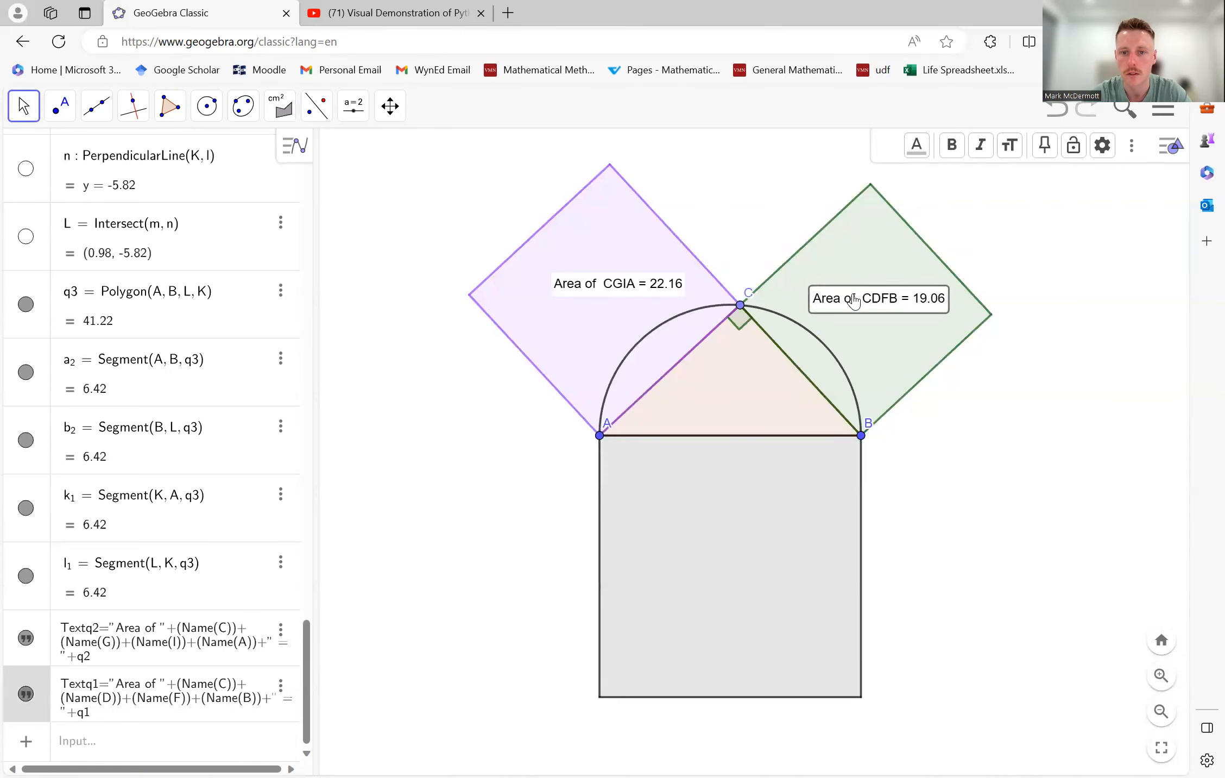
# - Add an area text for the grey square on side AB
pyautogui.click(280, 106)
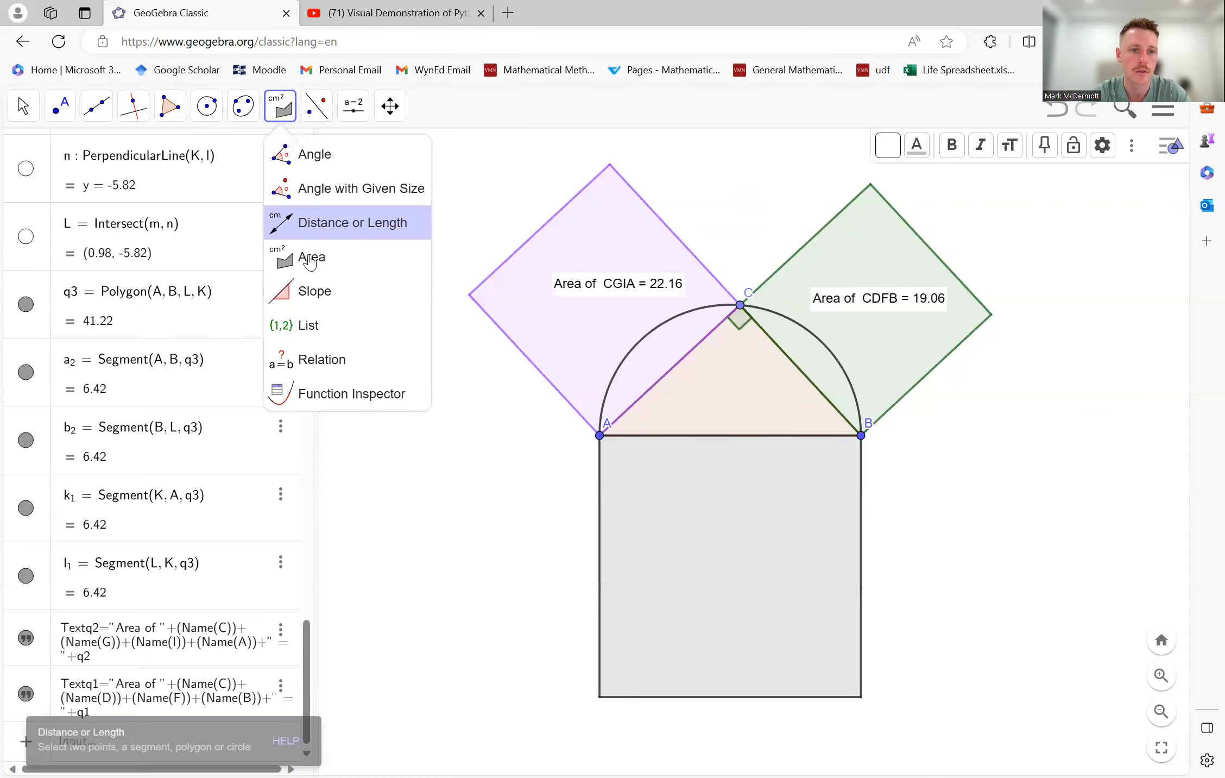
pyautogui.click(785, 500)
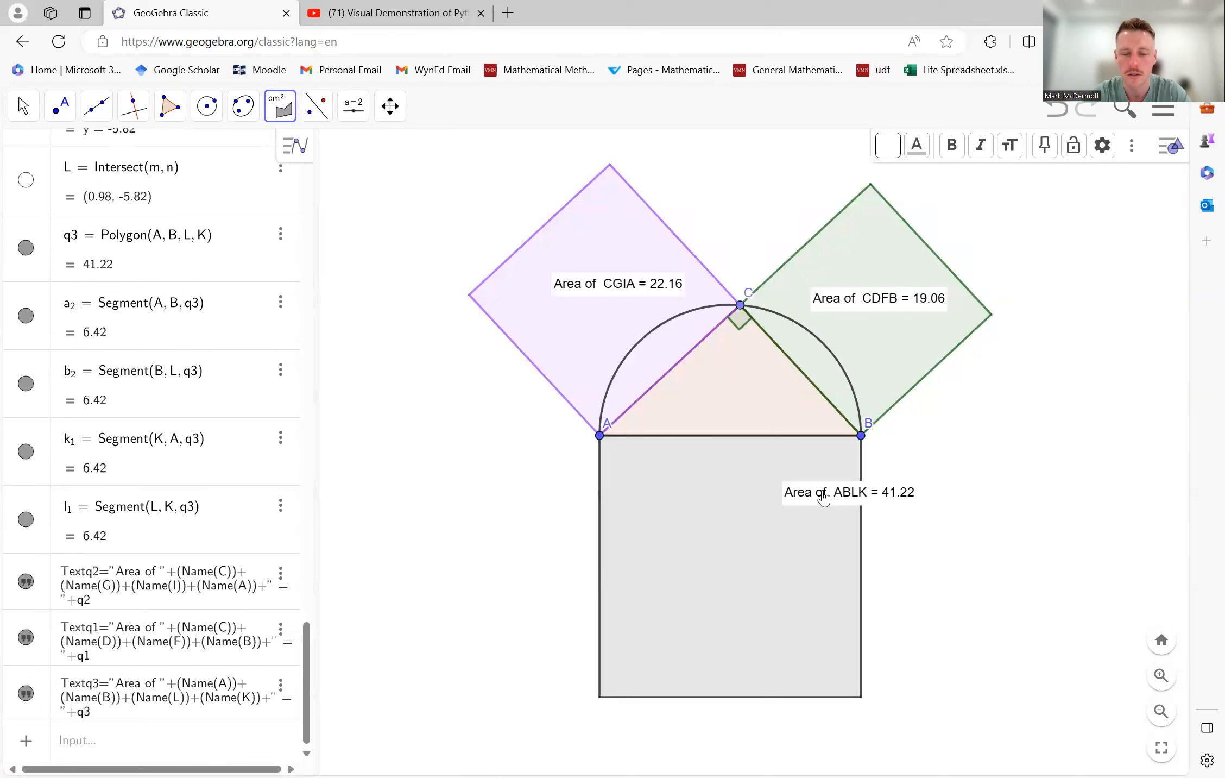
# - Move the area text of the square on AB inward so it sits inside the grey square
pyautogui.click(727, 546)
pyautogui.hotkey('ctrl', 'z')
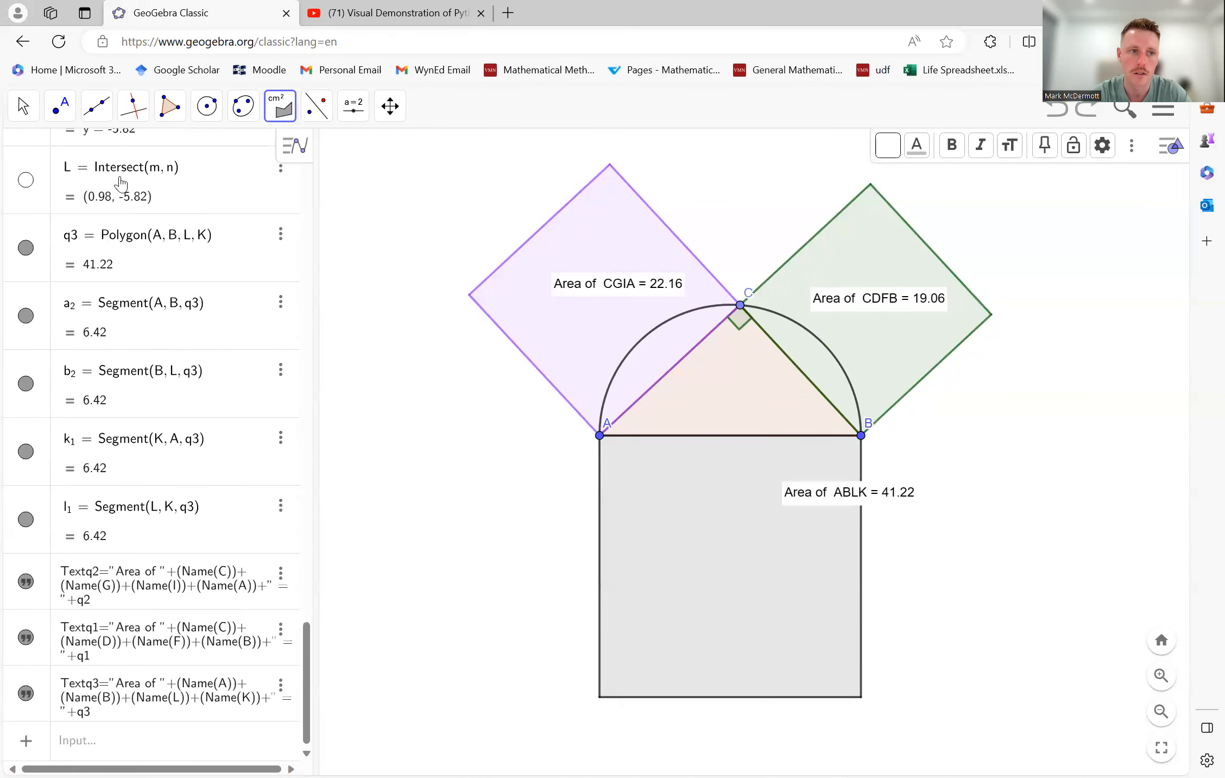
pyautogui.click(23, 106)
pyautogui.click(40, 153)
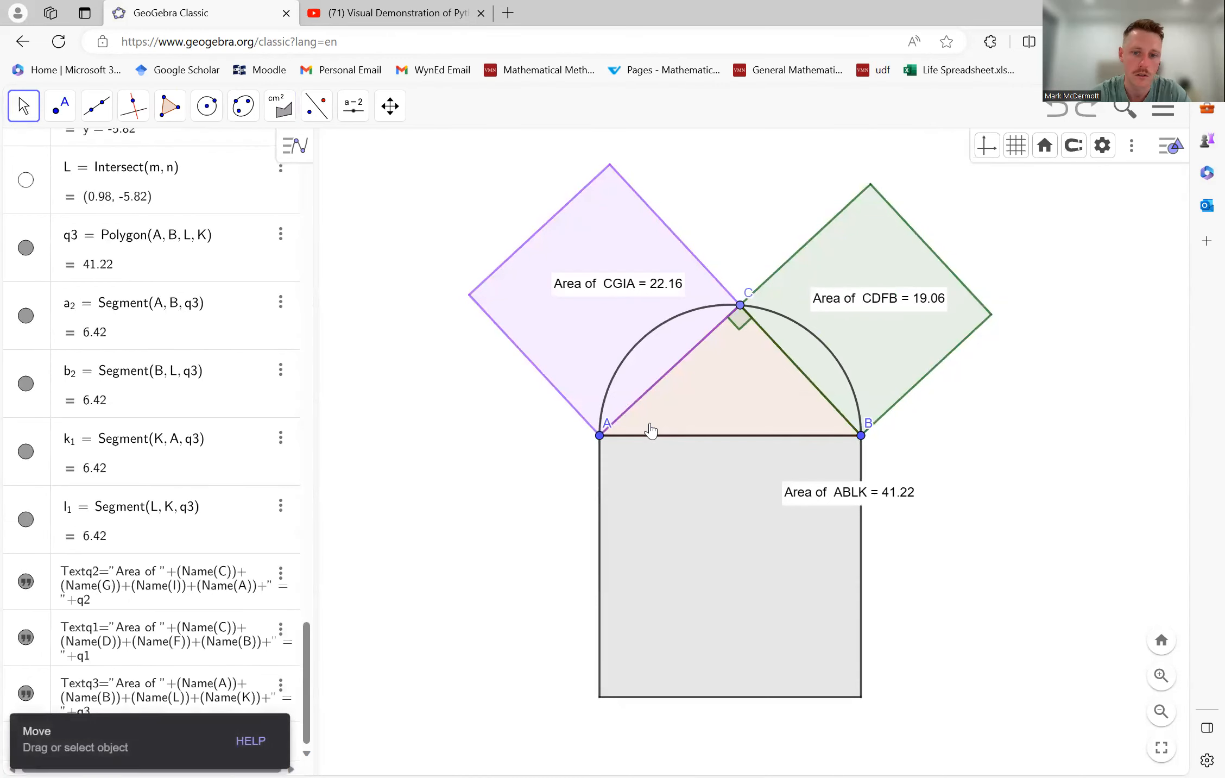
pyautogui.moveTo(836, 492); pyautogui.dragTo(780, 524)
pyautogui.moveTo(708, 555); pyautogui.dragTo(709, 557)
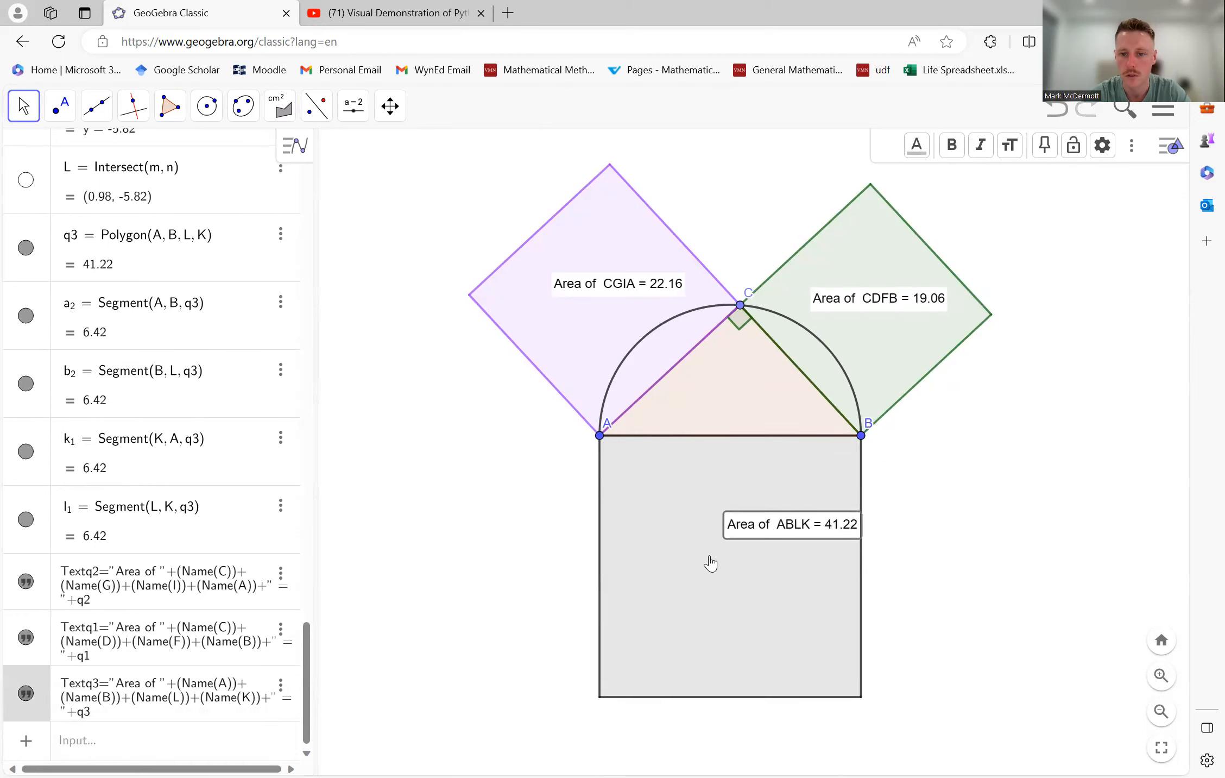
pyautogui.click(599, 288)
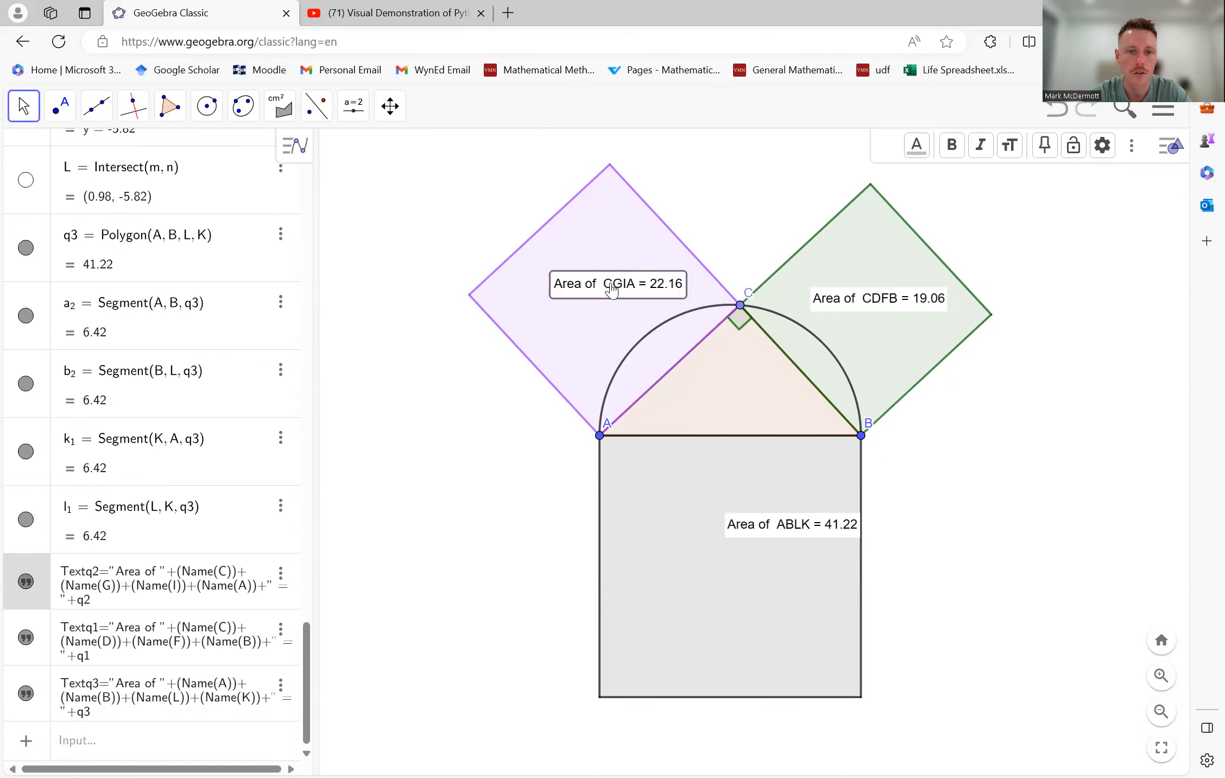
pyautogui.rightClick(612, 291)
pyautogui.click(685, 427)
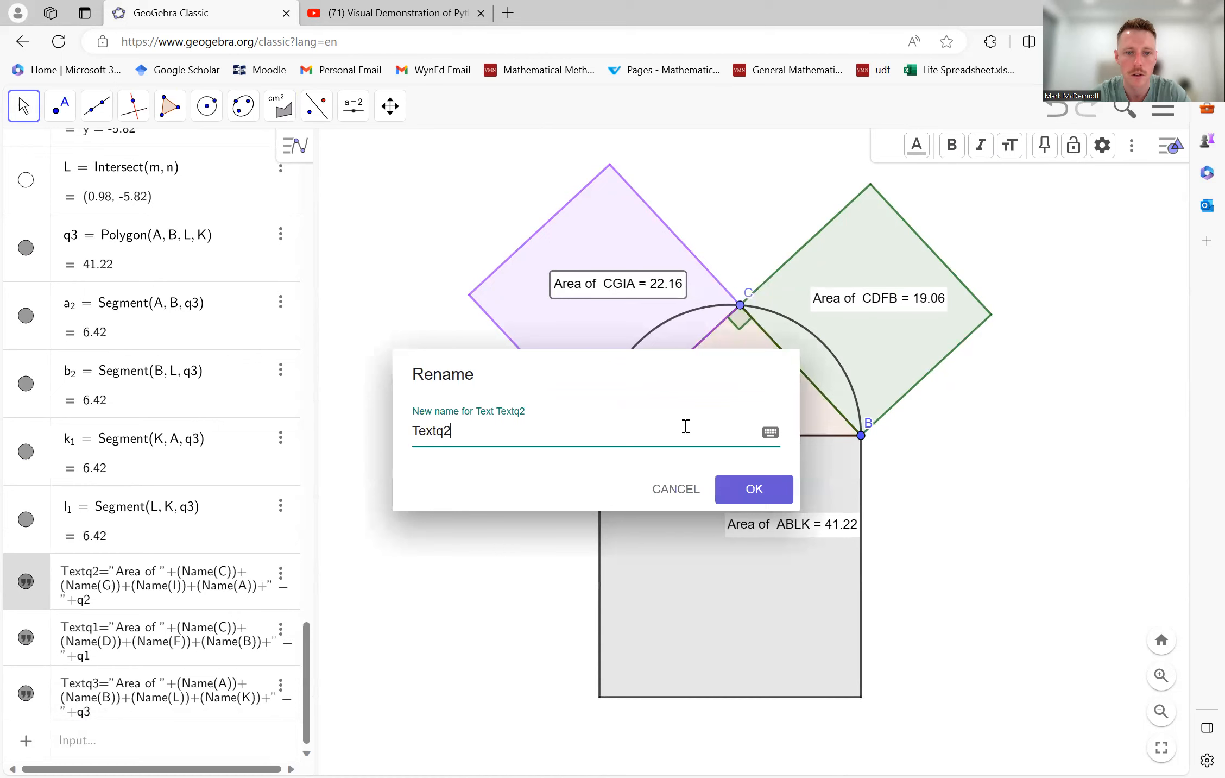
pyautogui.click(771, 433)
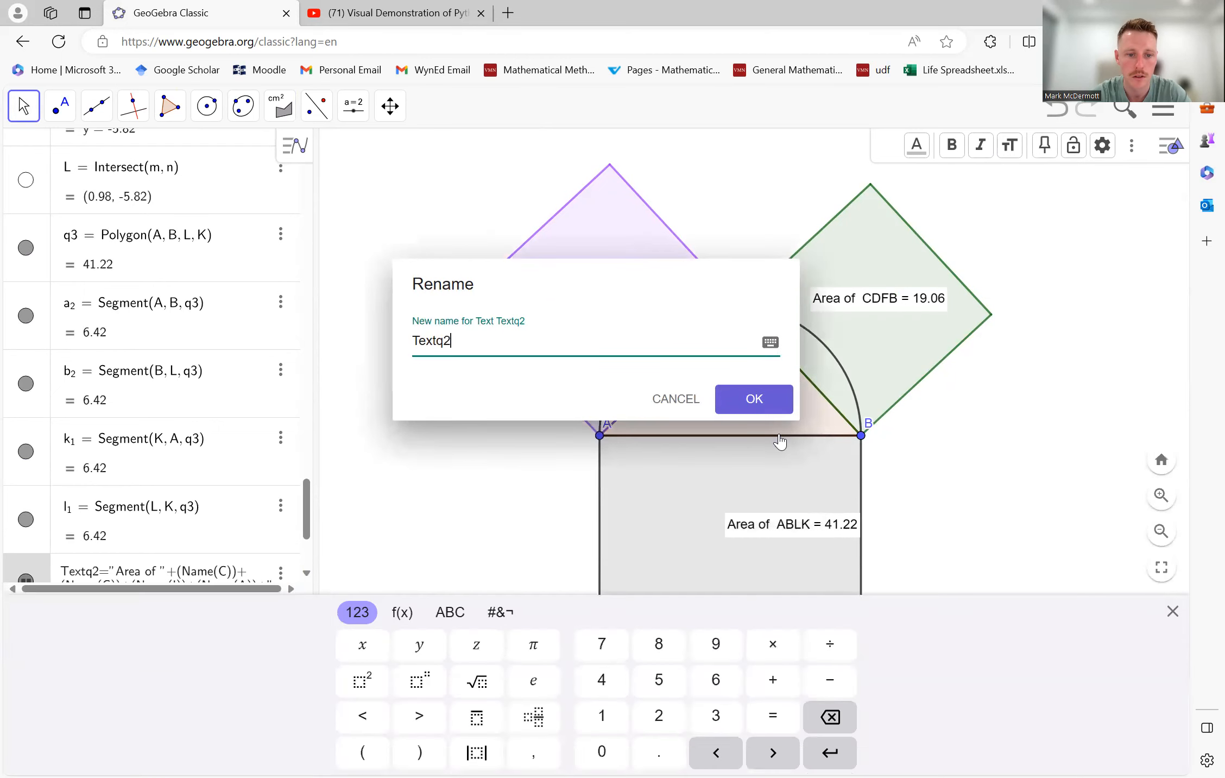
pyautogui.click(675, 399)
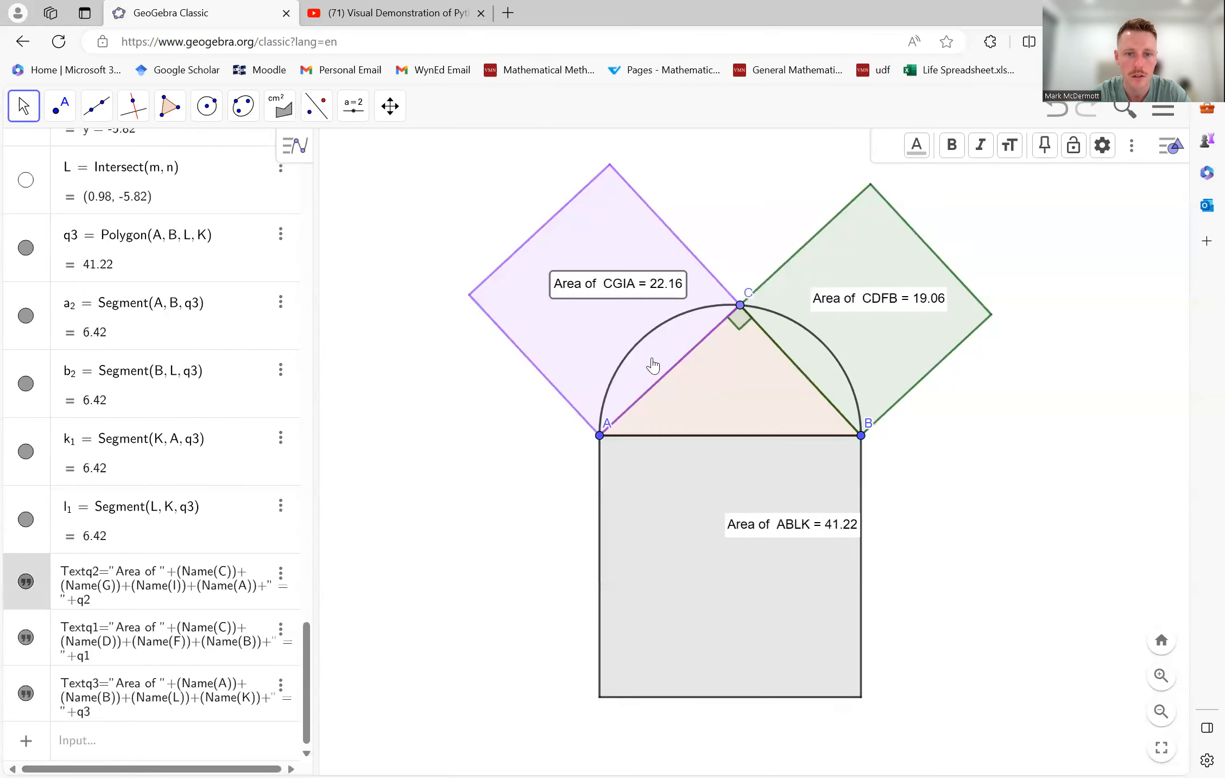
# - Change the purple square's area text to read a^2 = followed by its linked area value q2
pyautogui.rightClick(607, 285)
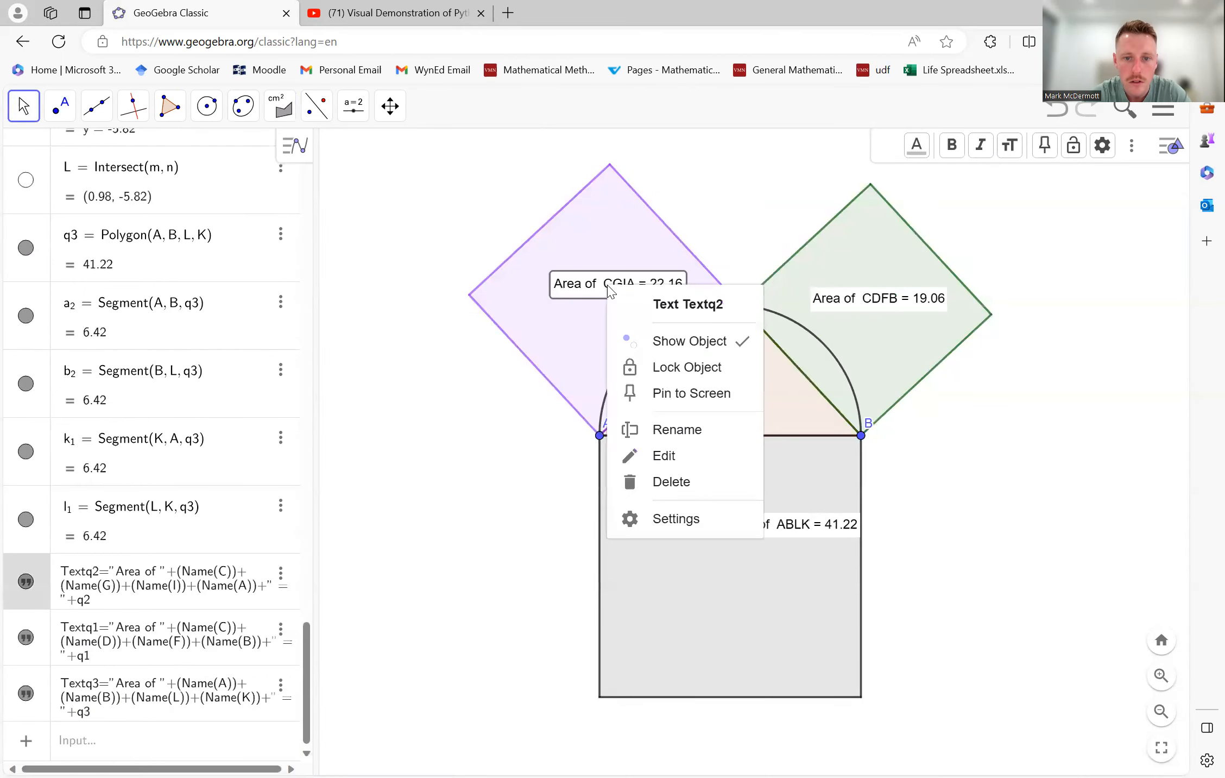
pyautogui.click(676, 519)
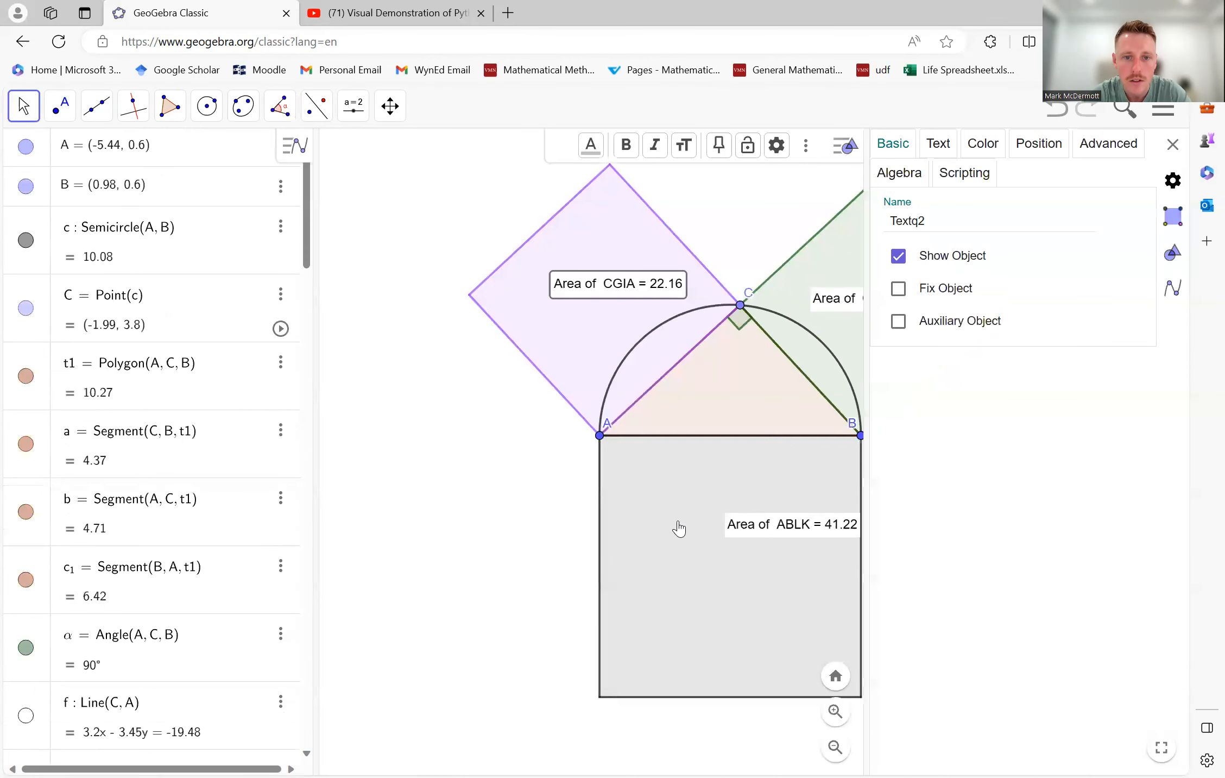
pyautogui.click(952, 154)
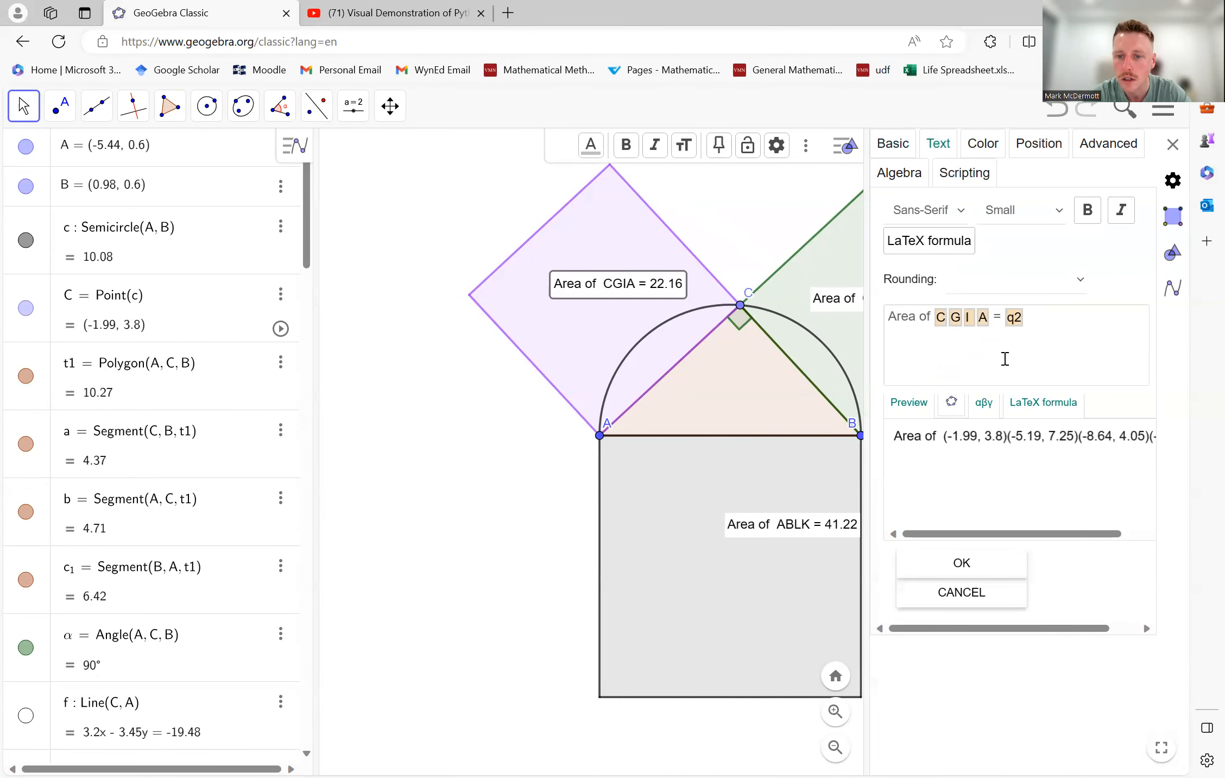
pyautogui.click(1046, 332)
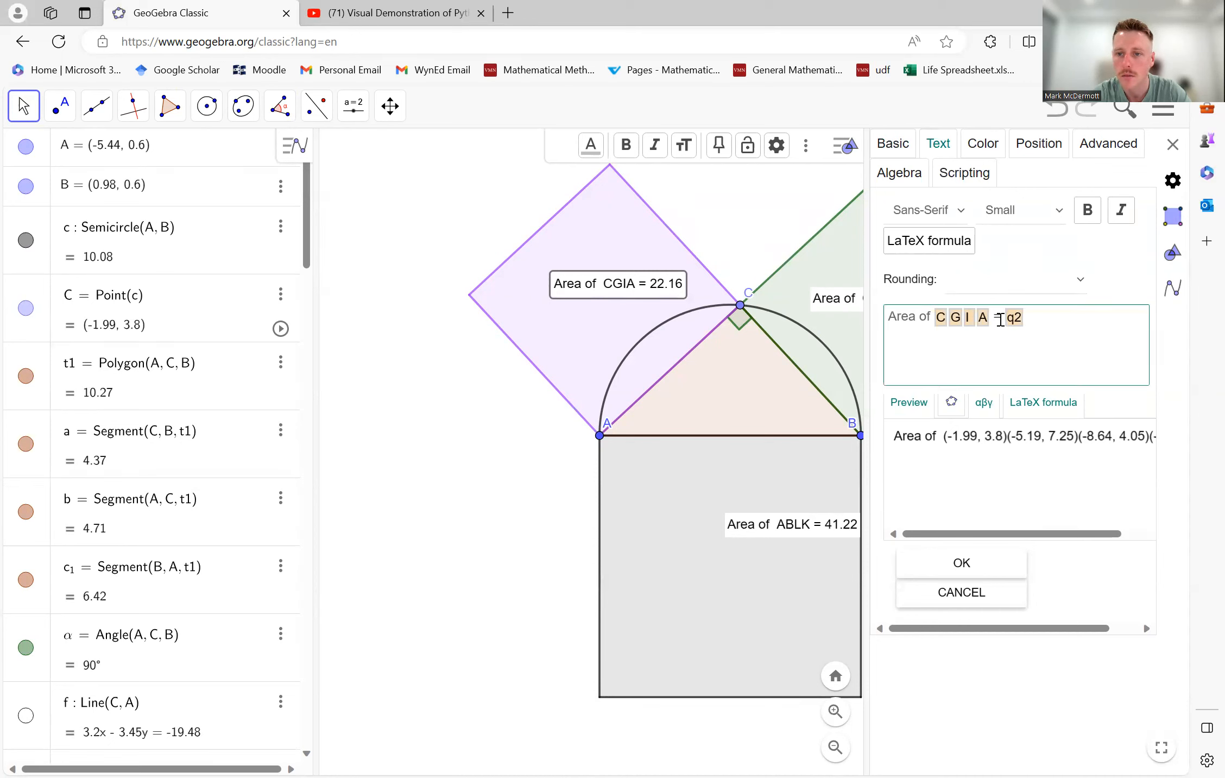
pyautogui.moveTo(982, 321); pyautogui.dragTo(886, 321)
pyautogui.write('a')
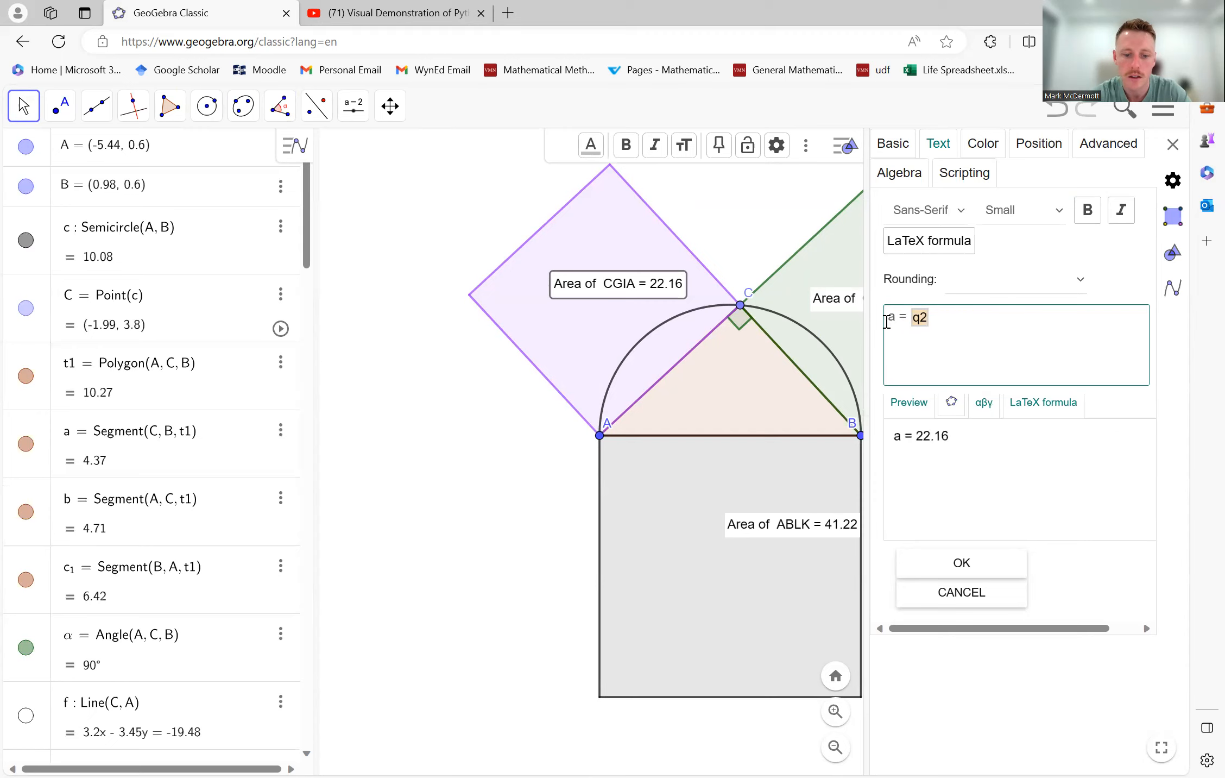
pyautogui.write('^2')
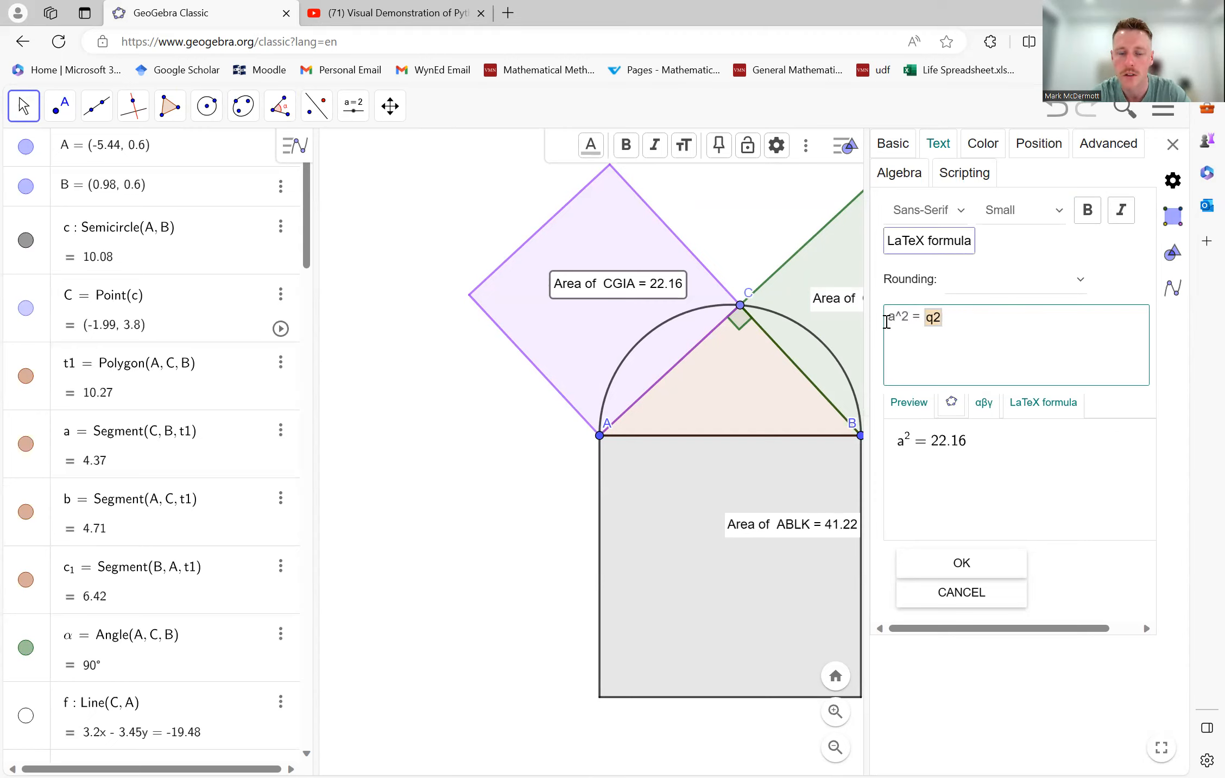
pyautogui.press('Return')
pyautogui.press('BackSpace')
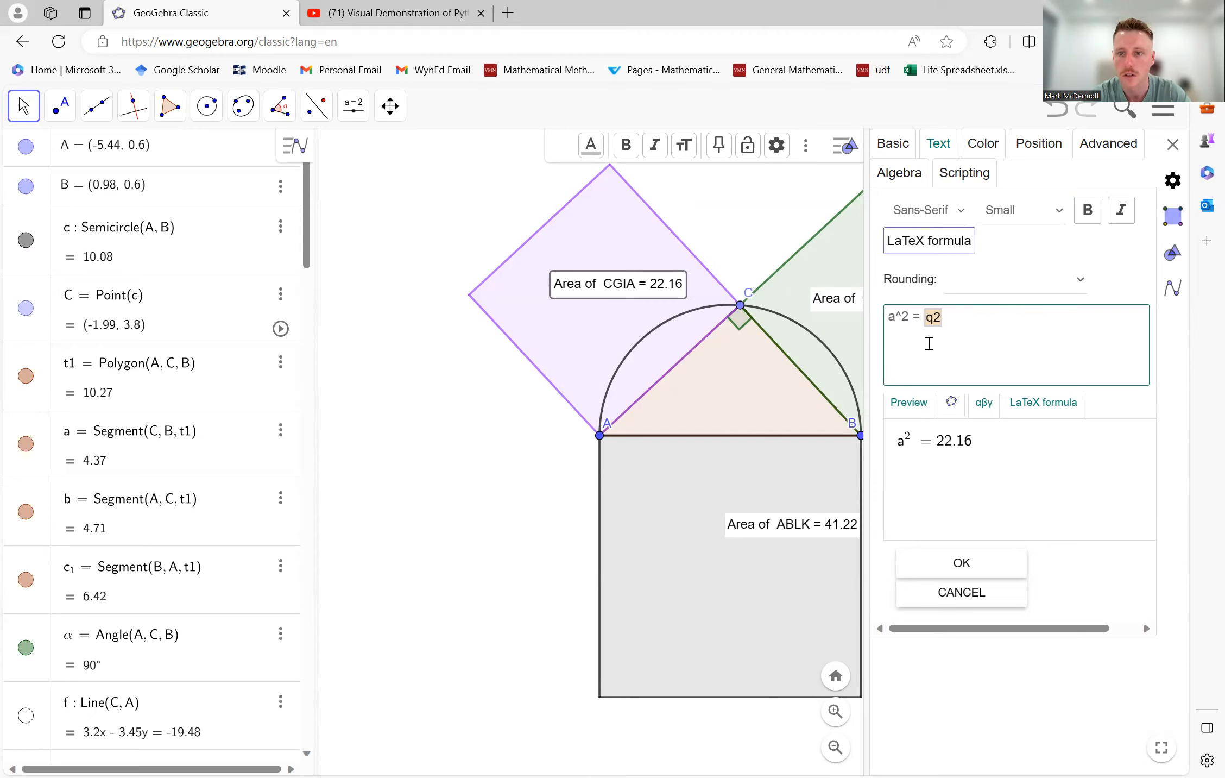
pyautogui.click(990, 563)
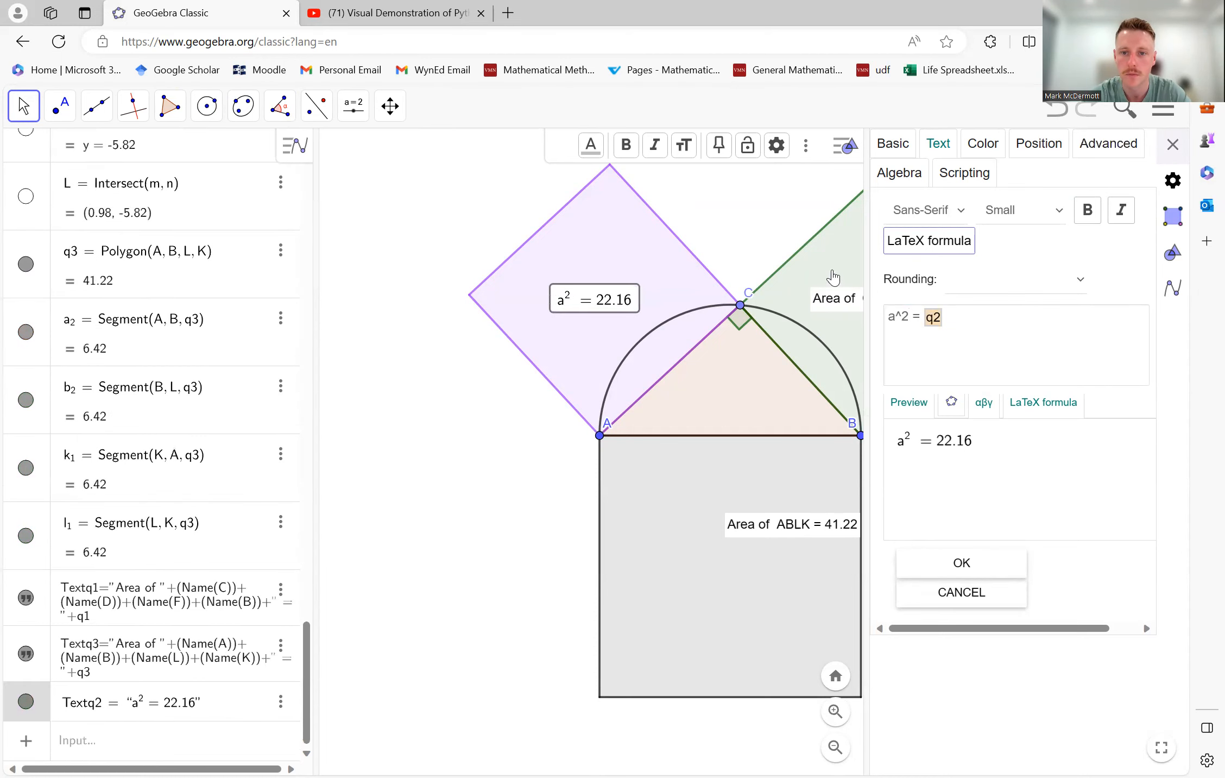
# - Change the green square's area text to read b^2 = followed by its linked area value q1
pyautogui.click(834, 276)
pyautogui.click(844, 307)
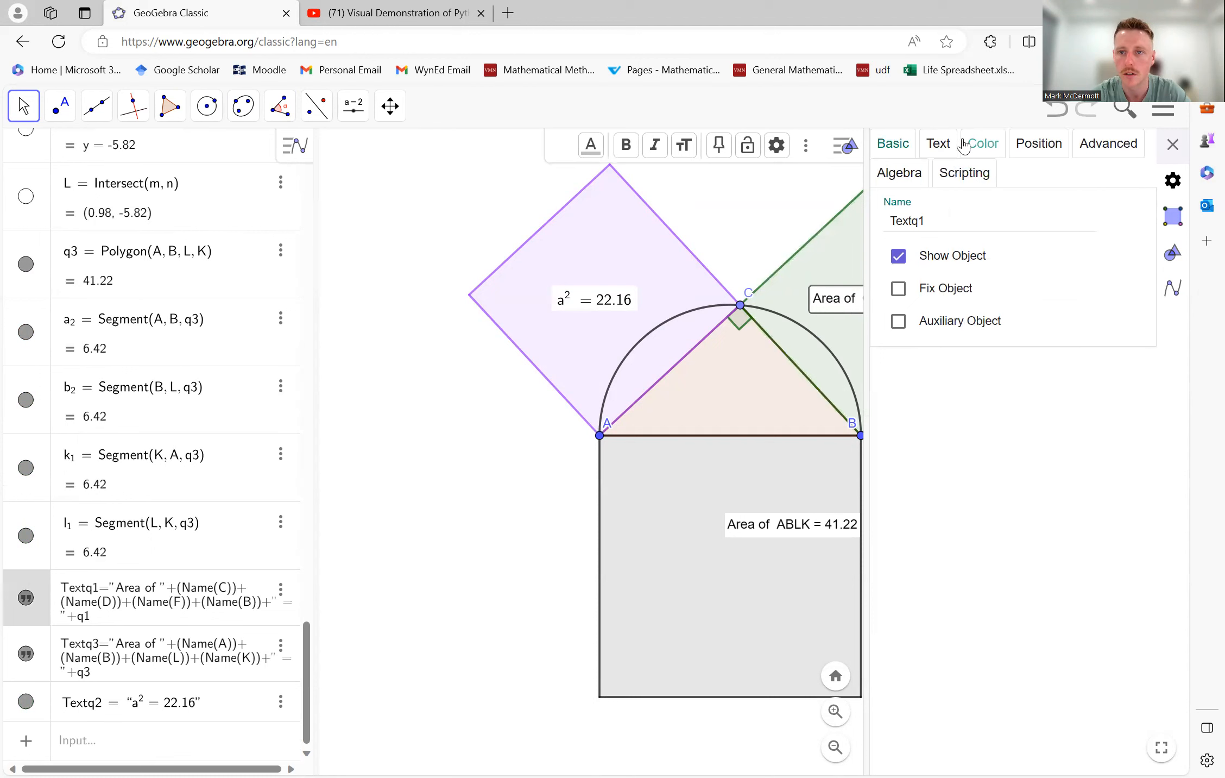
pyautogui.click(938, 144)
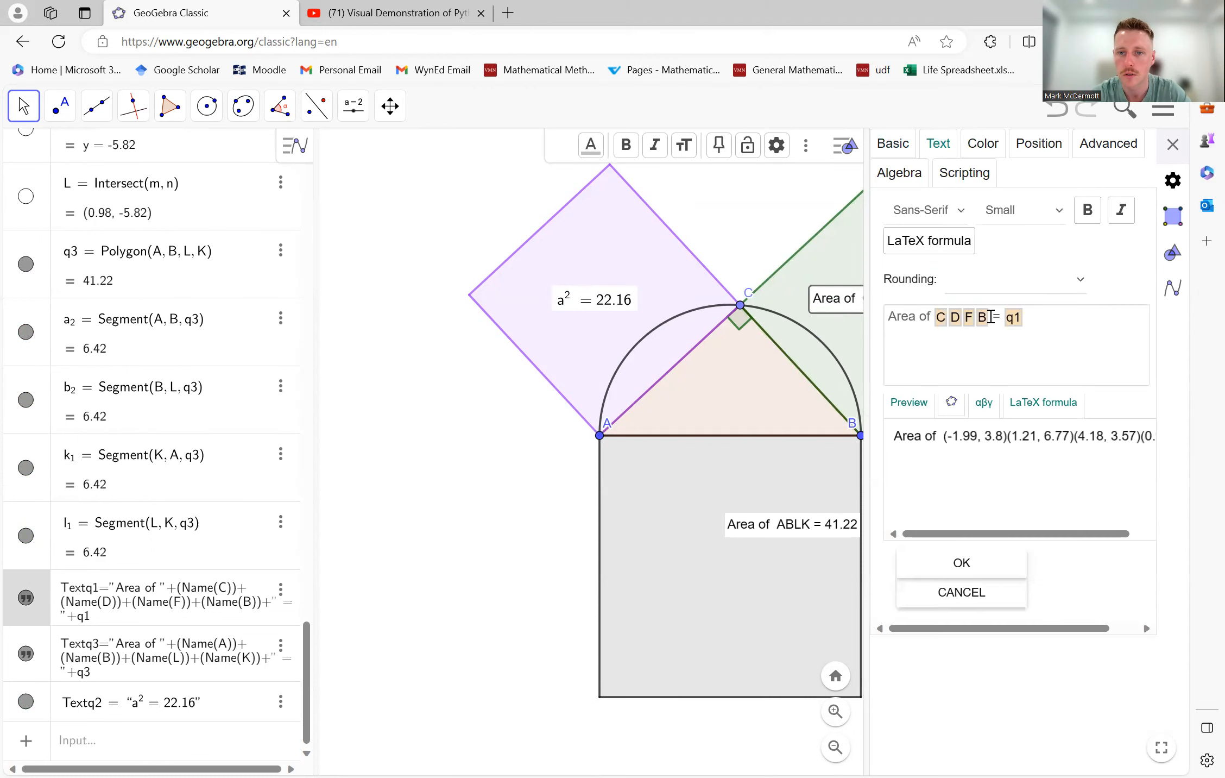
pyautogui.moveTo(990, 317); pyautogui.dragTo(891, 317)
pyautogui.write('b^2')
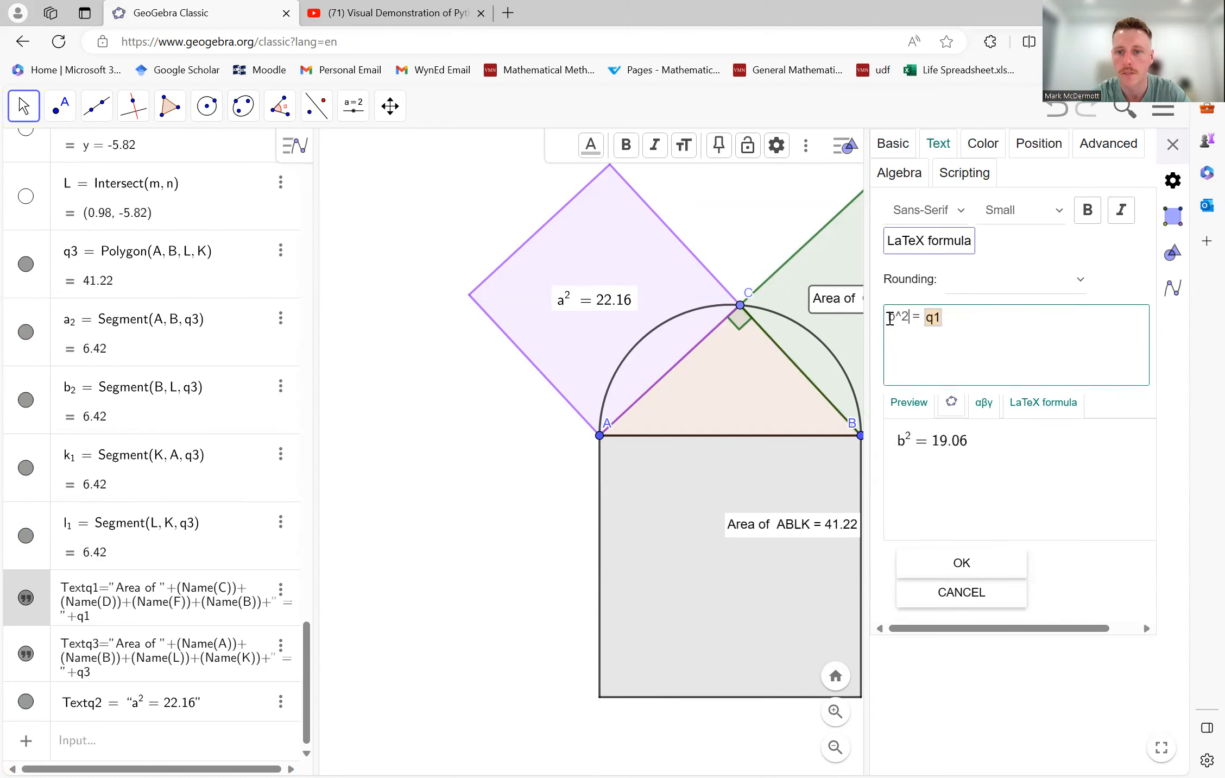
pyautogui.press('Return')
pyautogui.press('BackSpace')
pyautogui.click(960, 568)
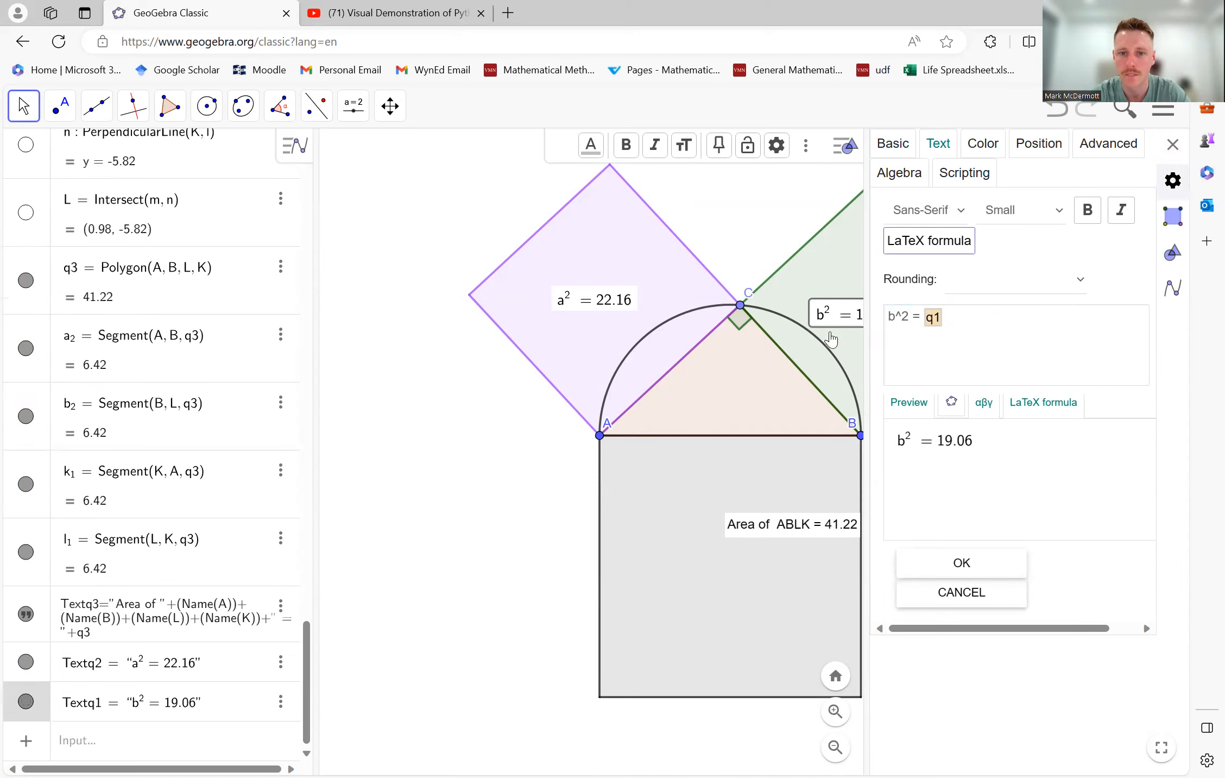
# - Change the grey square's area text to read c^2 = followed by its linked area value q3, and close the settings
pyautogui.click(763, 530)
pyautogui.rightClick(765, 530)
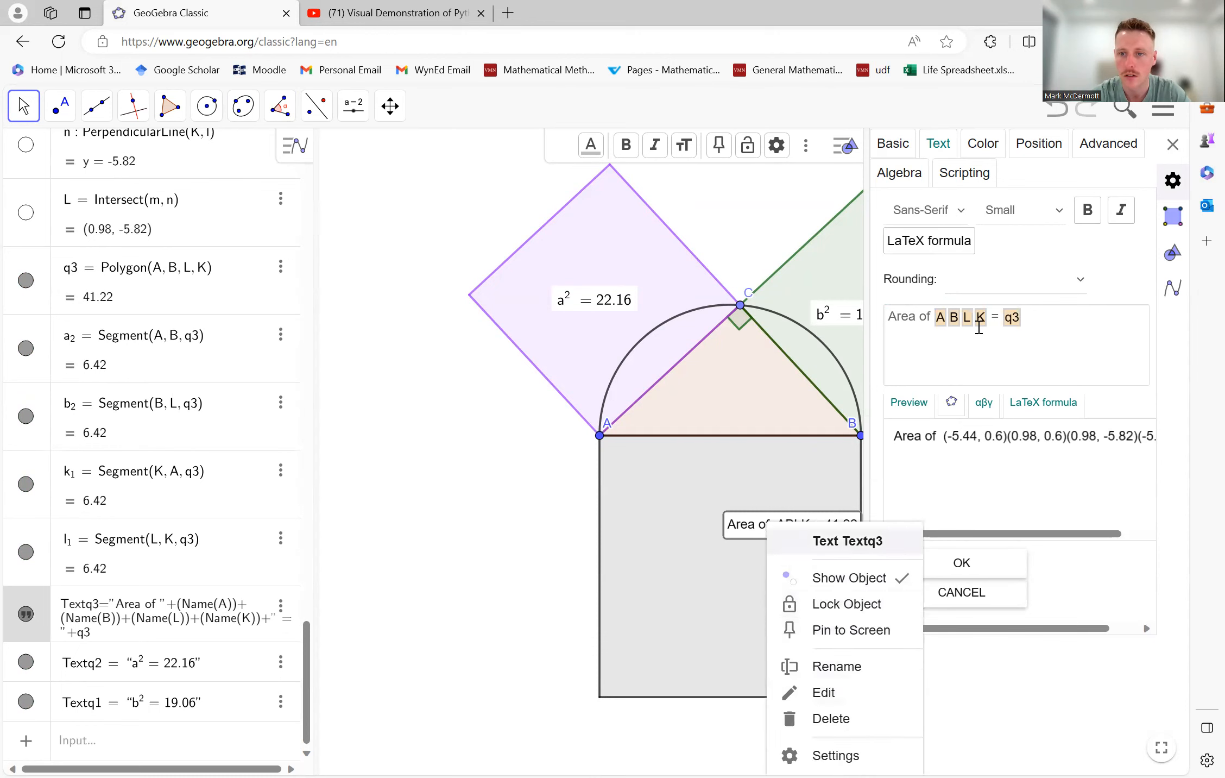
pyautogui.click(980, 327)
pyautogui.moveTo(989, 317); pyautogui.dragTo(852, 319)
pyautogui.write('c^2')
pyautogui.click(978, 570)
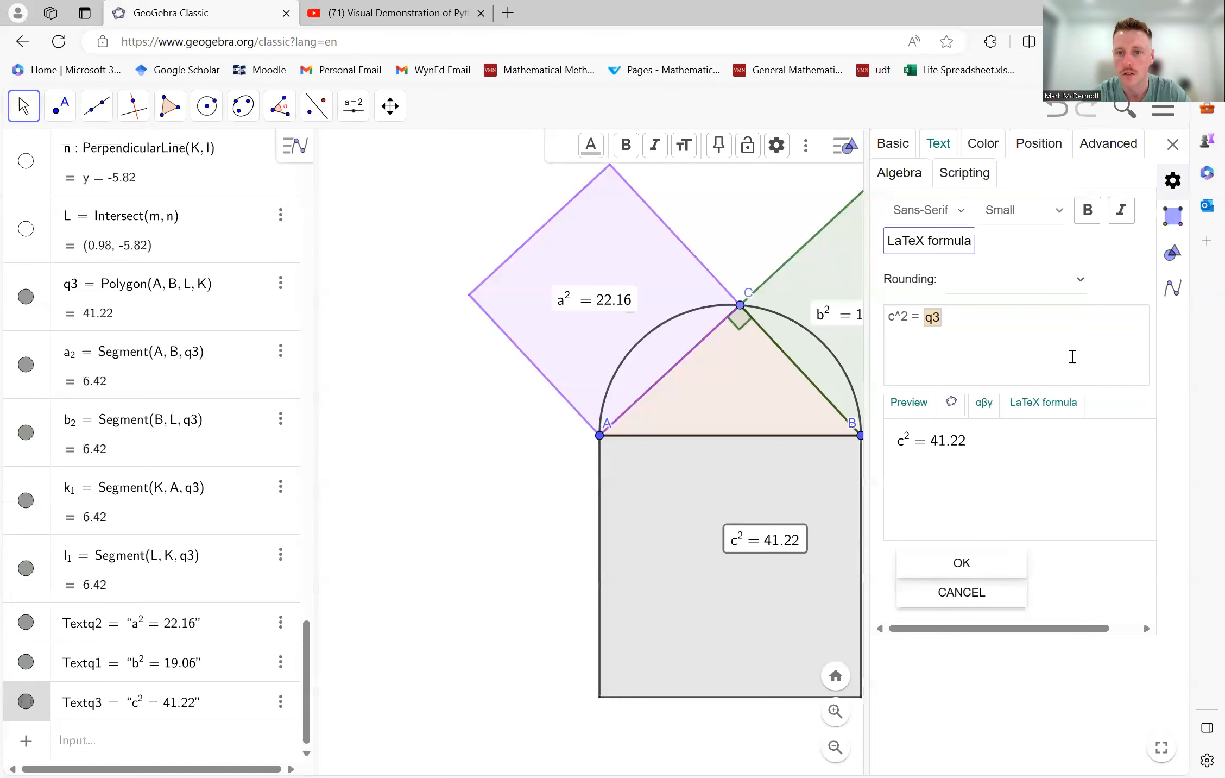
pyautogui.click(1172, 144)
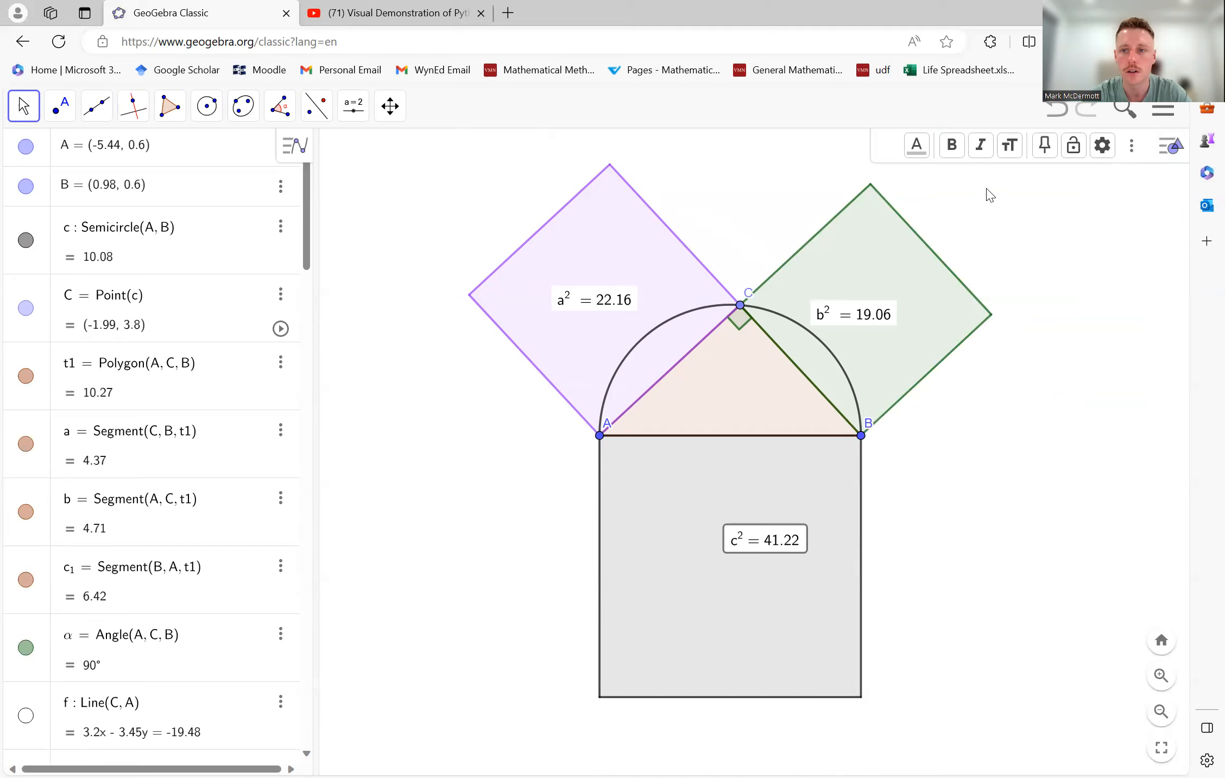
# - Collapse the Algebra view and move point C along the semicircle toward B to test the changing squares
pyautogui.moveTo(318, 228); pyautogui.dragTo(6, 247)
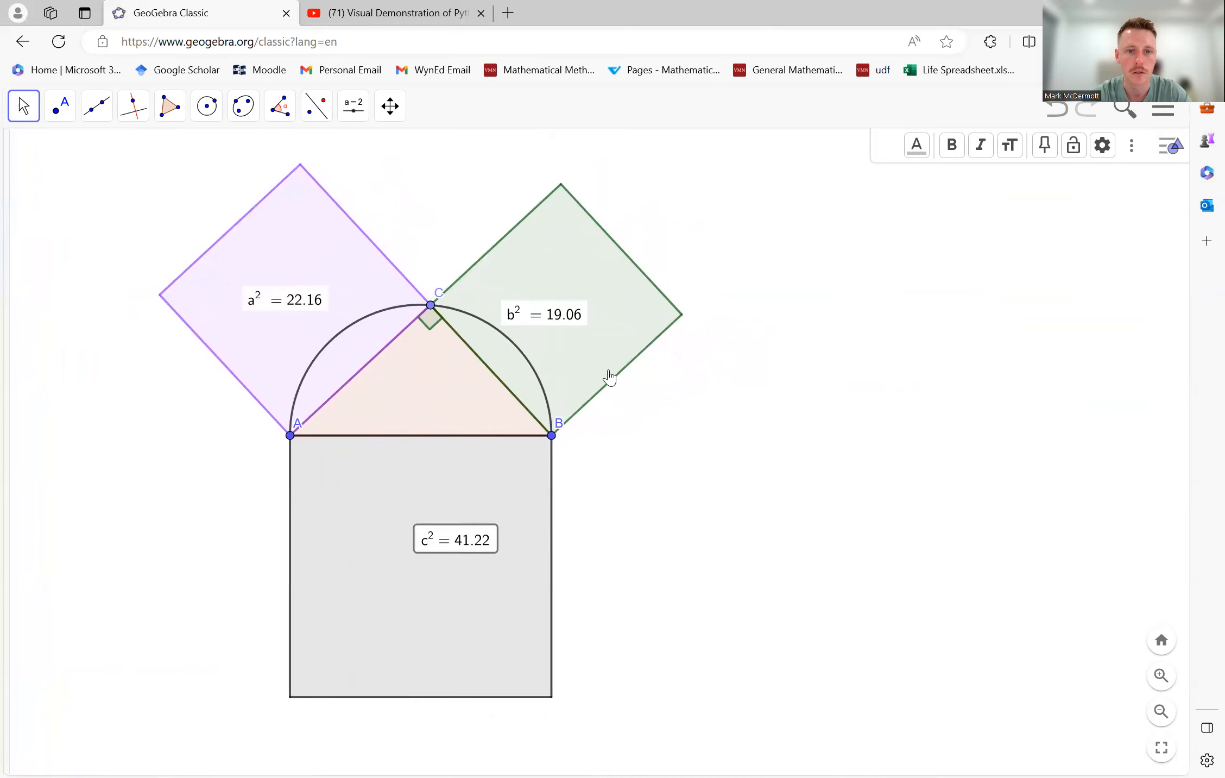
pyautogui.moveTo(650, 422); pyautogui.dragTo(760, 463)
pyautogui.moveTo(559, 329); pyautogui.dragTo(634, 356)
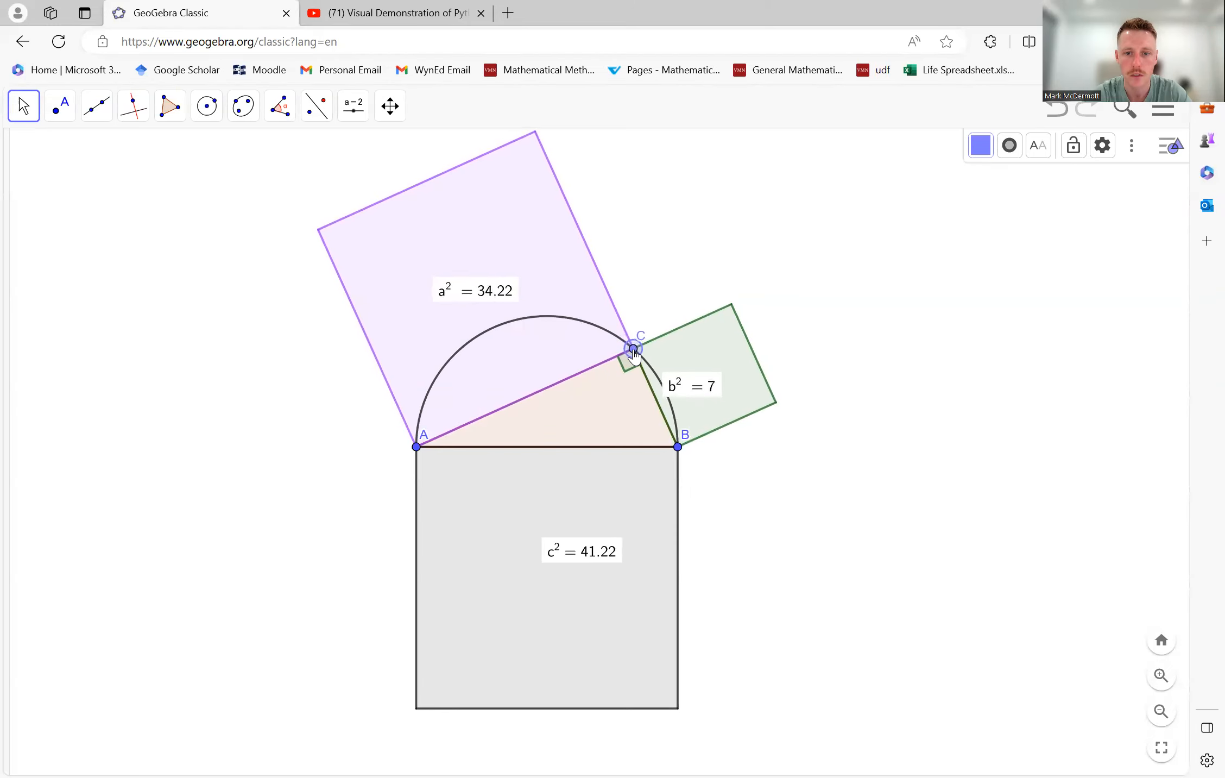